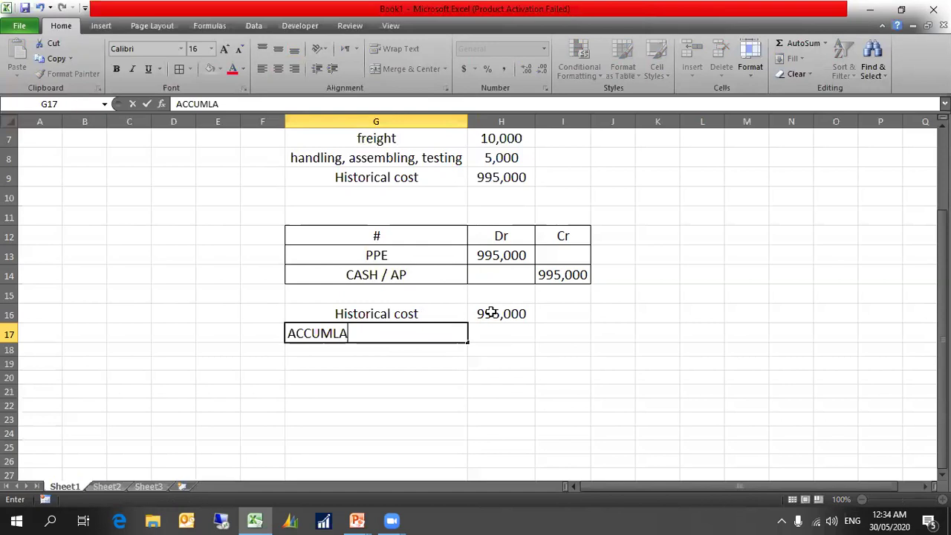
# Complete the label in G17 as ACCUMLATED DEP and enter 100,000 beside it in H17
pyautogui.write('D')
pyautogui.press('BackSpace')
pyautogui.write('DE')
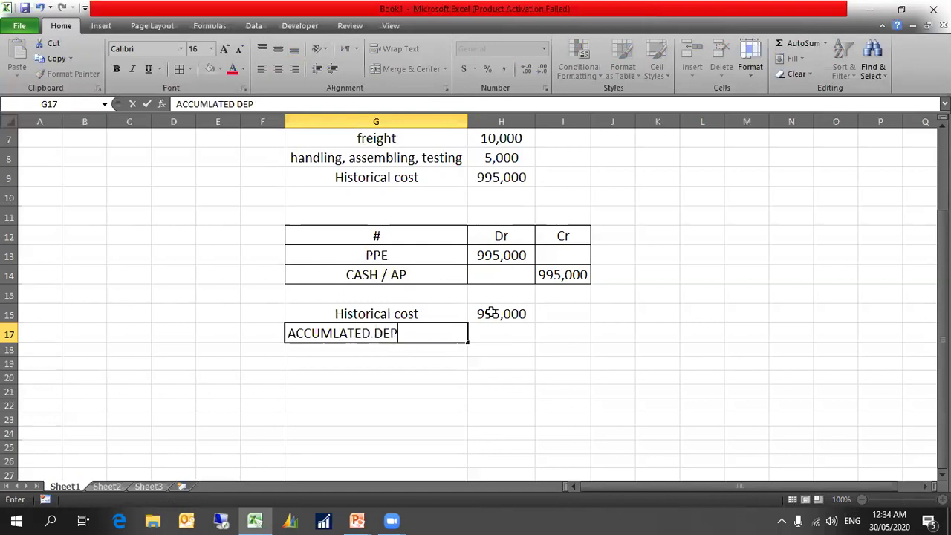
pyautogui.write('P')
pyautogui.press('Tab')
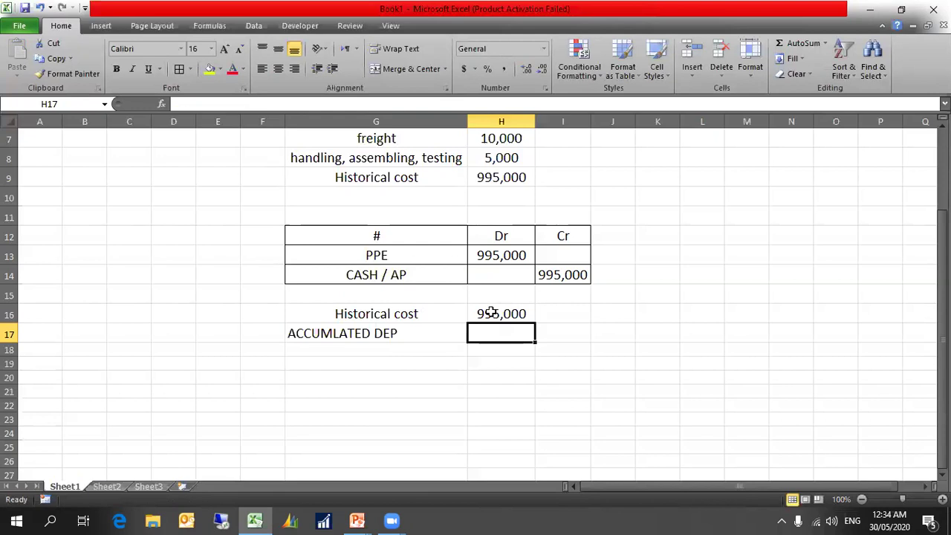
pyautogui.write('100,000')
pyautogui.press('Return')
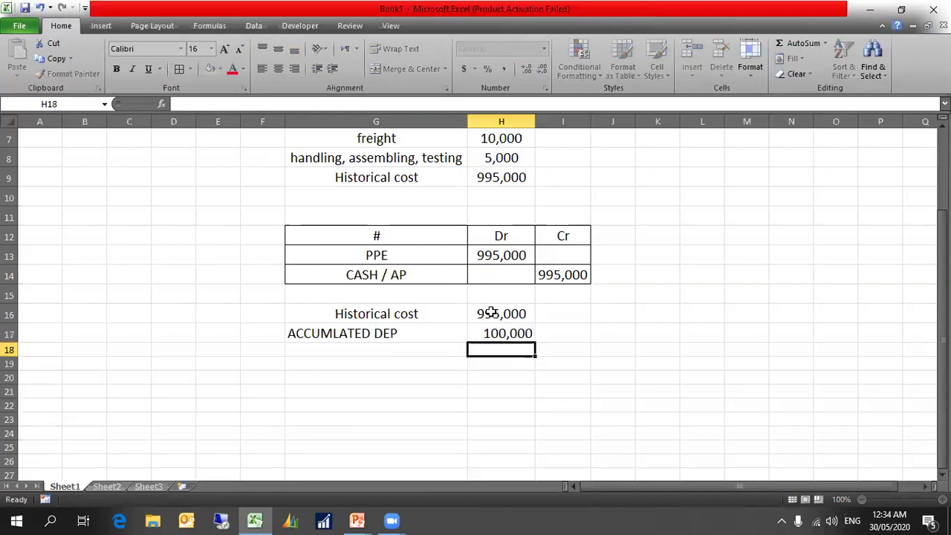
# Enter the label IMPAIRMENT LOSS in G18 with the amount 50,000 in H18
pyautogui.press('Left')
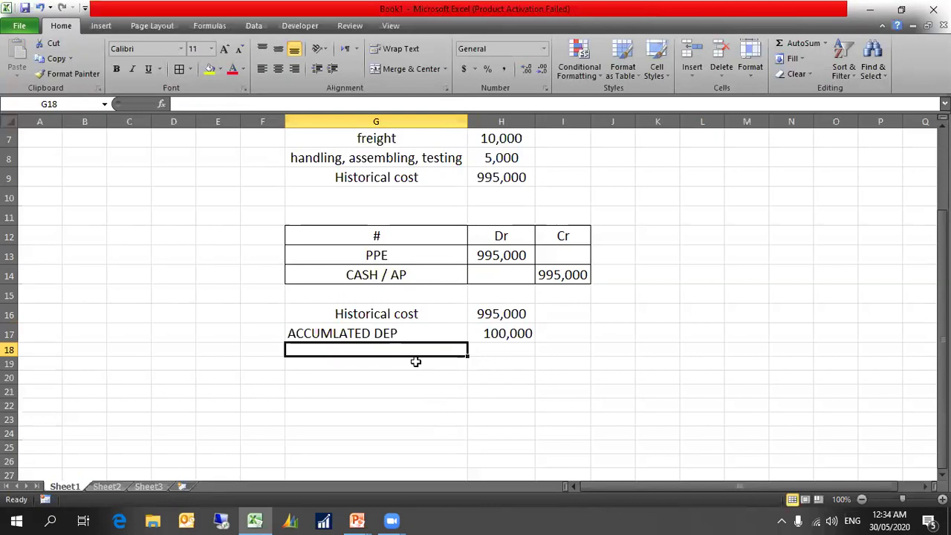
pyautogui.write('IPM')
pyautogui.press('BackSpace')
pyautogui.write('MAPIM')
pyautogui.press('BackSpace')
pyautogui.press('BackSpace')
pyautogui.press('BackSpace')
pyautogui.press('BackSpace')
pyautogui.write('PAIRMENT LOSS')
pyautogui.press('Tab')
pyautogui.write('50,000')
pyautogui.press('Return')
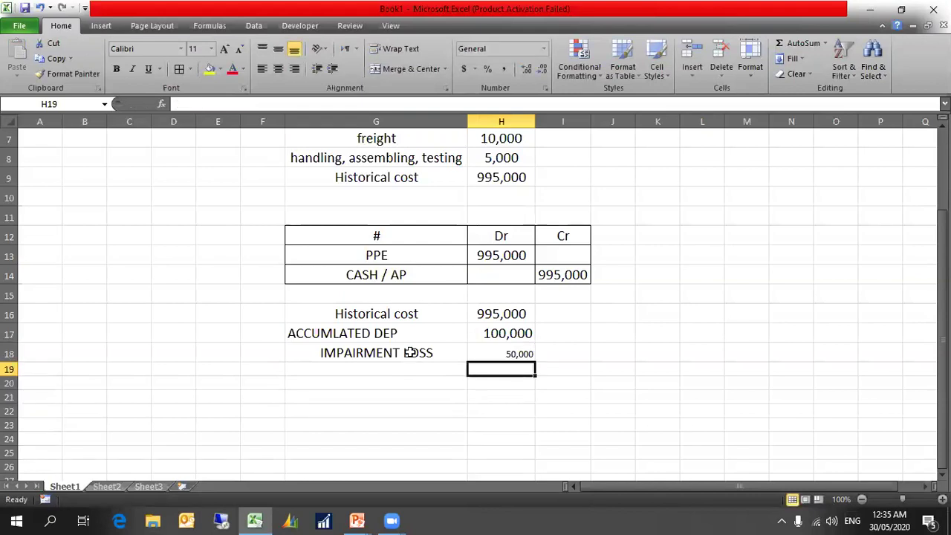
# Set the font size of the impairment loss row, G18:H18, to 15
pyautogui.moveTo(409, 347); pyautogui.dragTo(484, 351)
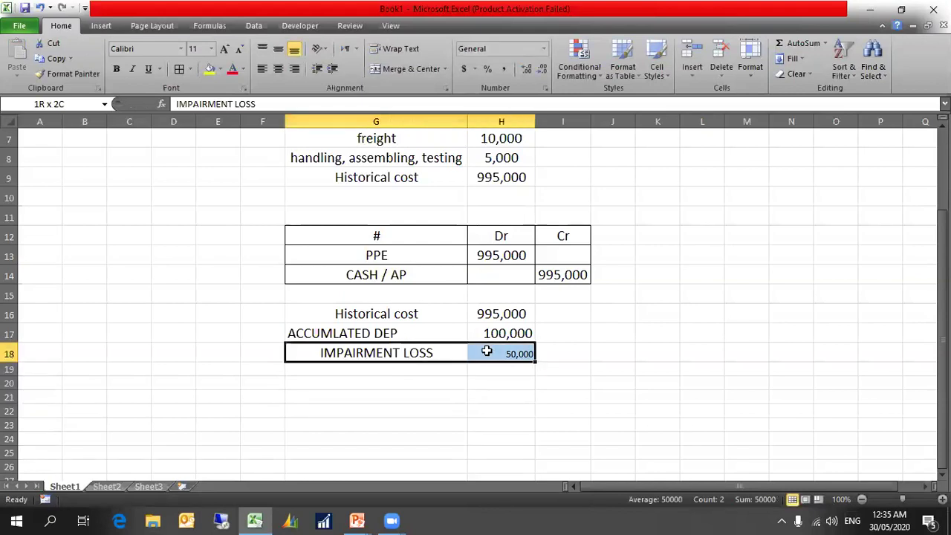
pyautogui.click(201, 49)
pyautogui.write('15')
pyautogui.press('Return')
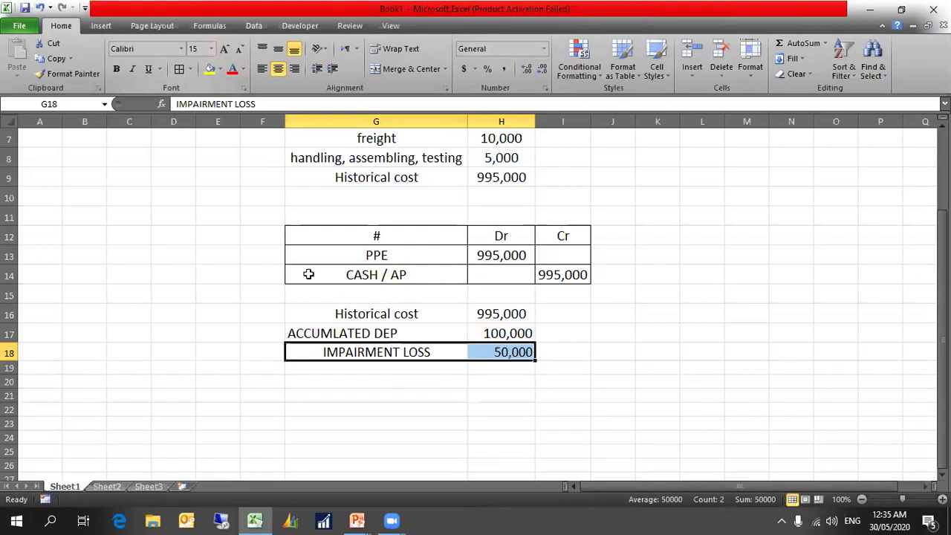
# Enter the label BOOK VALUE / CARRYING AMOUNT in G19
pyautogui.click(364, 364)
pyautogui.write('BOOK')
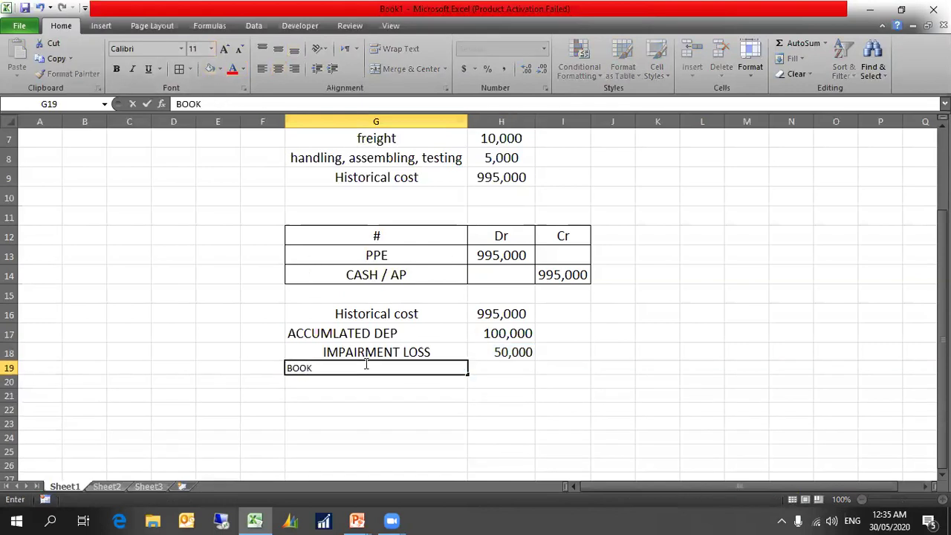
pyautogui.write(' VALYE')
pyautogui.press('BackSpace')
pyautogui.press('BackSpace')
pyautogui.write('UE / CARRYING ')
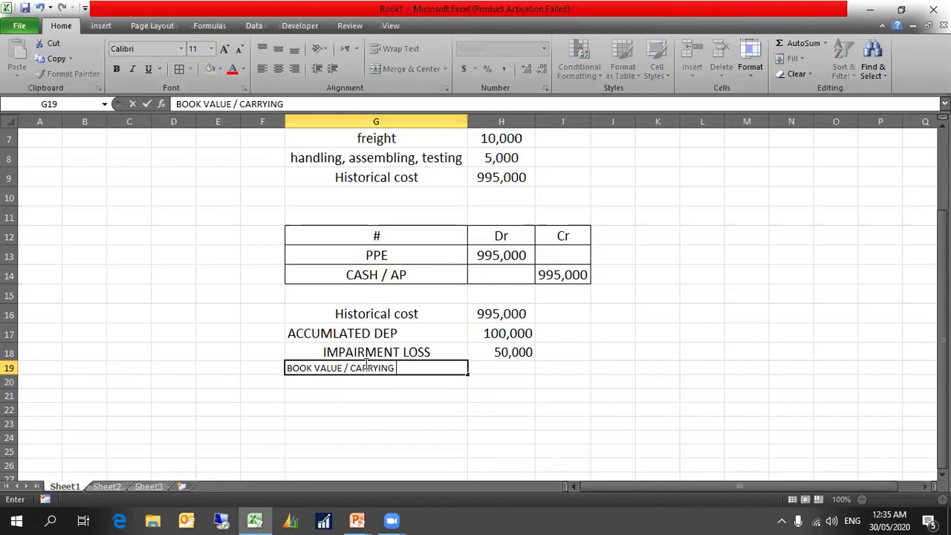
pyautogui.write('AMOUNT')
pyautogui.press('Tab')
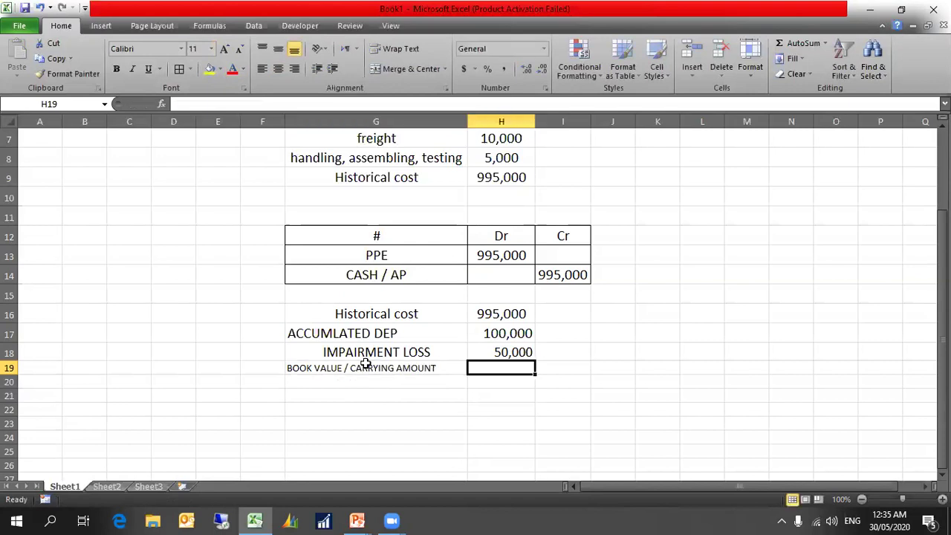
# Calculate the book value in H19 with the formula =H16-H17-H18
pyautogui.write('=')
pyautogui.click(513, 313)
pyautogui.write('-')
pyautogui.click(511, 336)
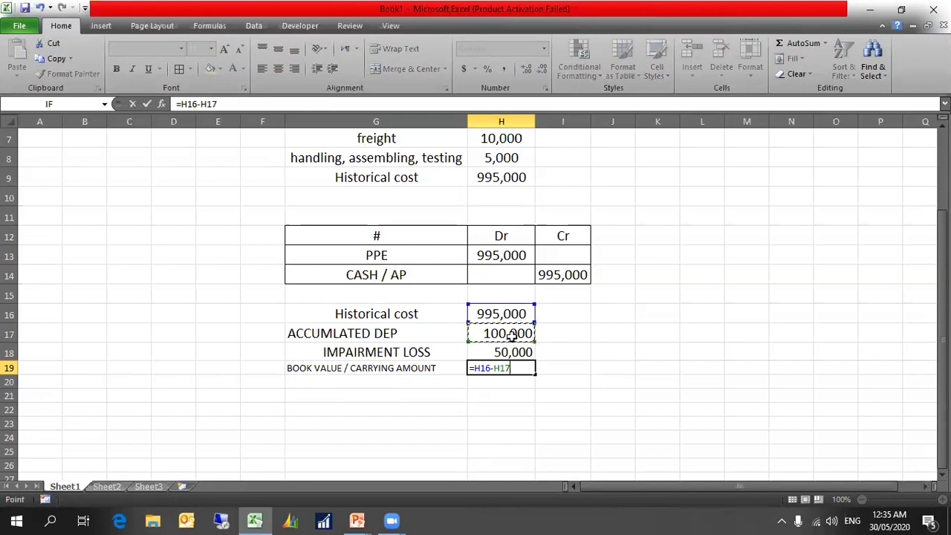
pyautogui.write('-')
pyautogui.click(516, 354)
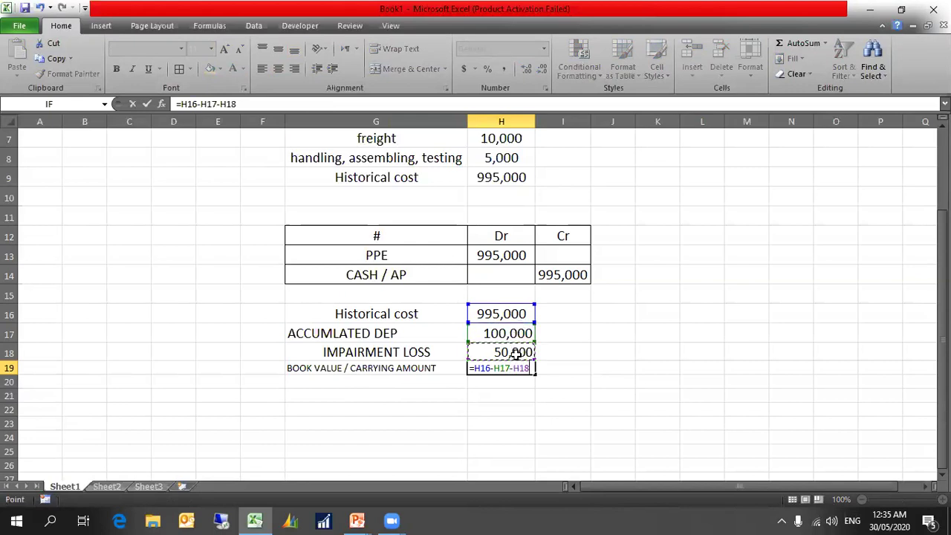
pyautogui.press('Return')
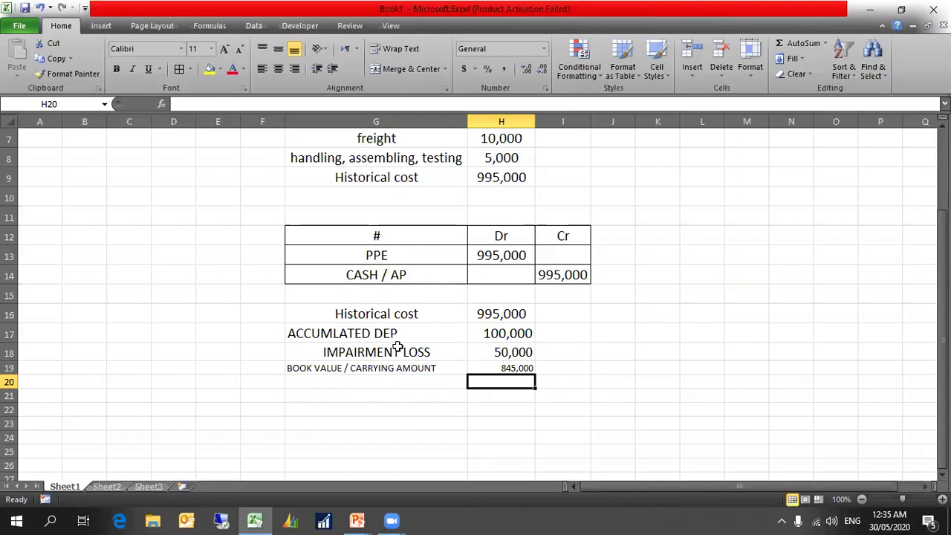
# Set the book value row, G19:H19, to font size 15 and autofit column G to its contents
pyautogui.press('Up')
pyautogui.hotkey('shift', 'Left')
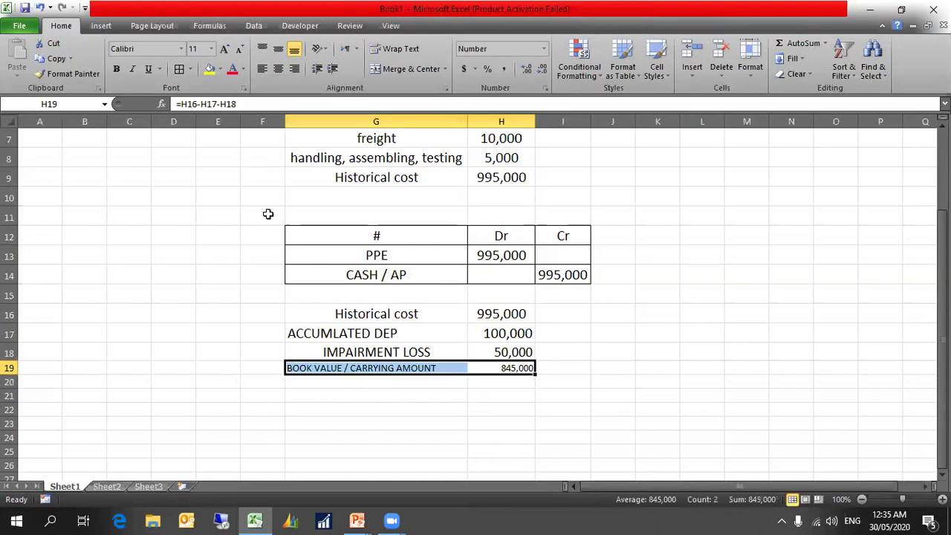
pyautogui.click(194, 48)
pyautogui.write('15')
pyautogui.press('Return')
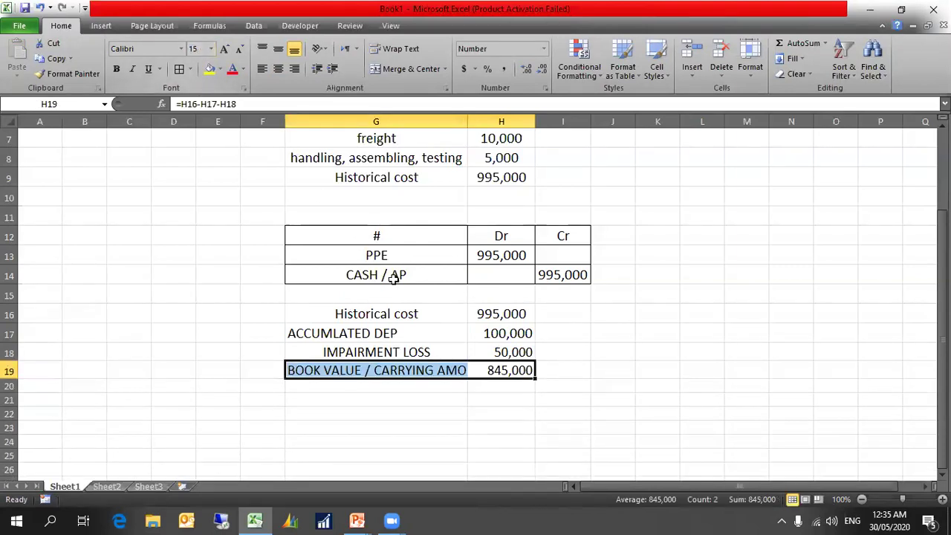
pyautogui.click(431, 412)
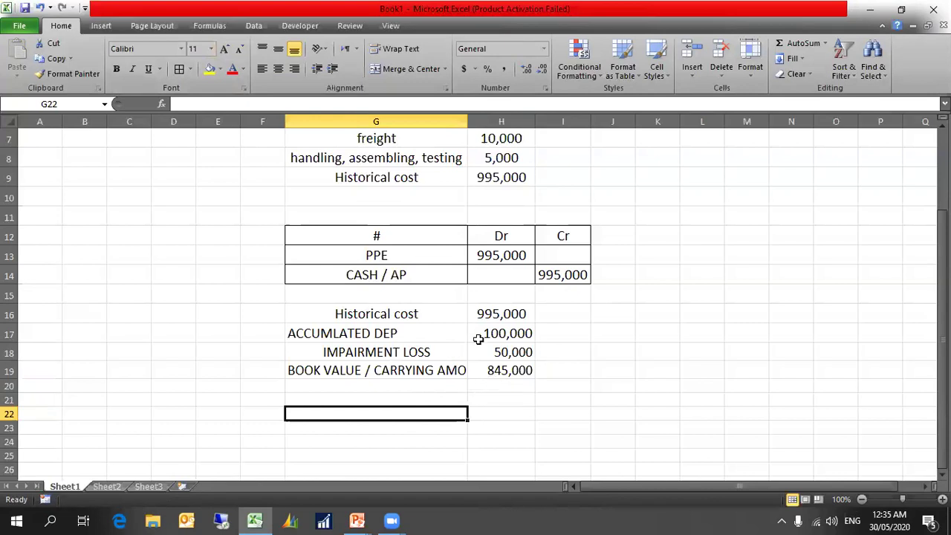
pyautogui.doubleClick(469, 121)
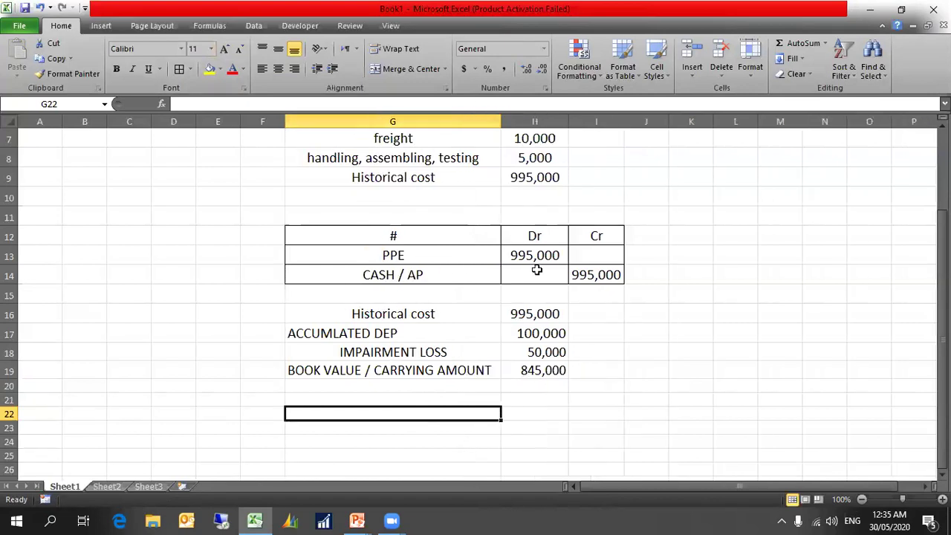
# Center the labels and amounts of the book value calculation in G16:H19
pyautogui.click(526, 386)
pyautogui.moveTo(407, 314); pyautogui.dragTo(543, 370)
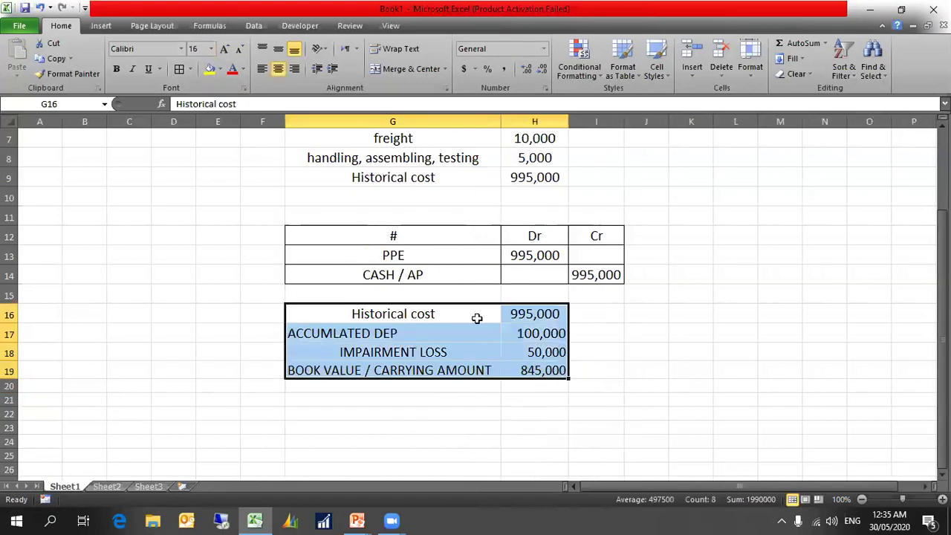
pyautogui.click(278, 69)
pyautogui.click(278, 69)
# Fill the accumulated depreciation and impairment loss rows, G17:H18, with yellow
pyautogui.moveTo(367, 330); pyautogui.dragTo(520, 355)
pyautogui.click(209, 69)
pyautogui.click(386, 355)
pyautogui.click(209, 69)
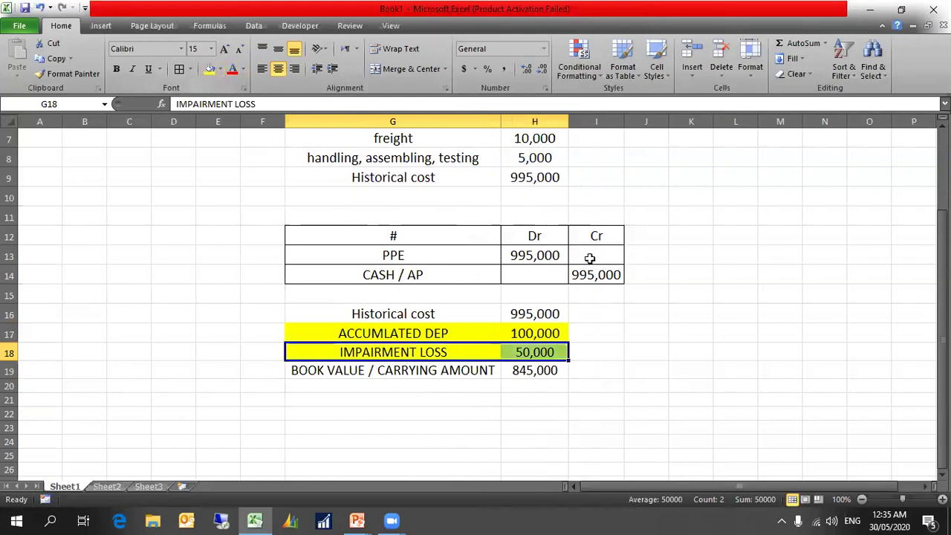
pyautogui.click(691, 349)
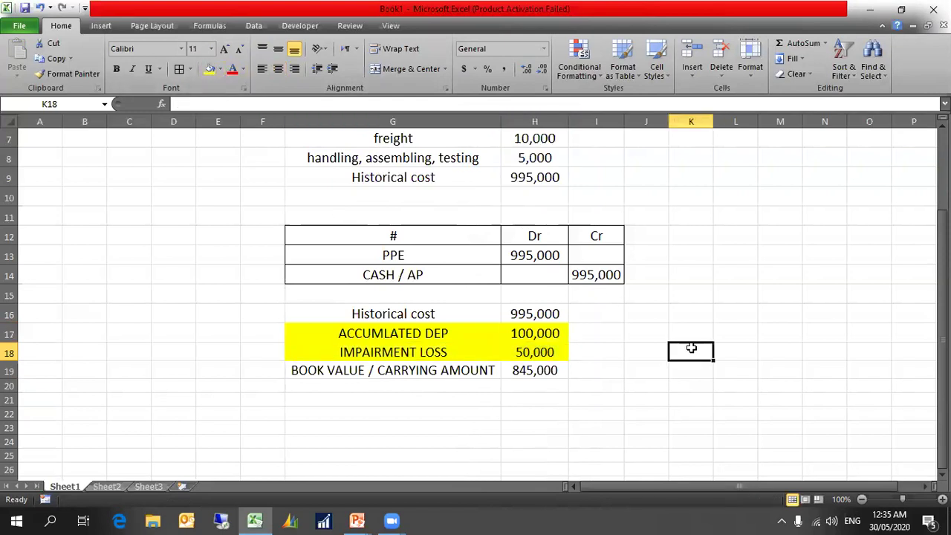
# Review the historical cost breakdown, the PPE journal entry, and the depreciation and impairment lines
pyautogui.scroll(1, 694, 350)
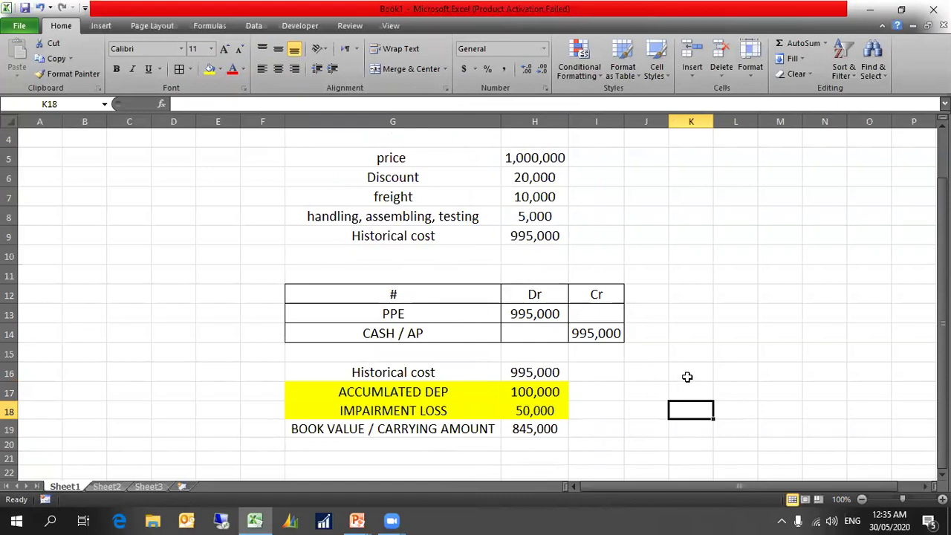
pyautogui.scroll(1, 675, 363)
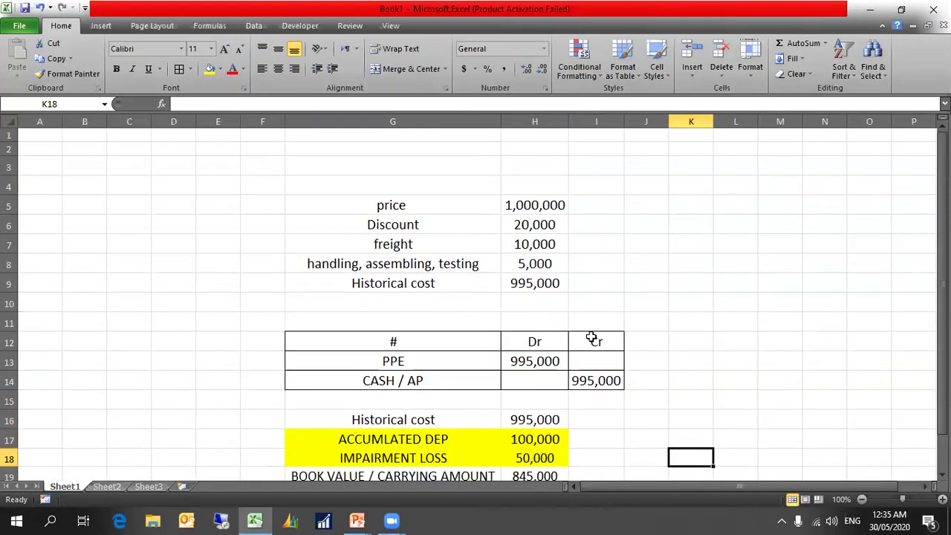
pyautogui.scroll(-1, 589, 334)
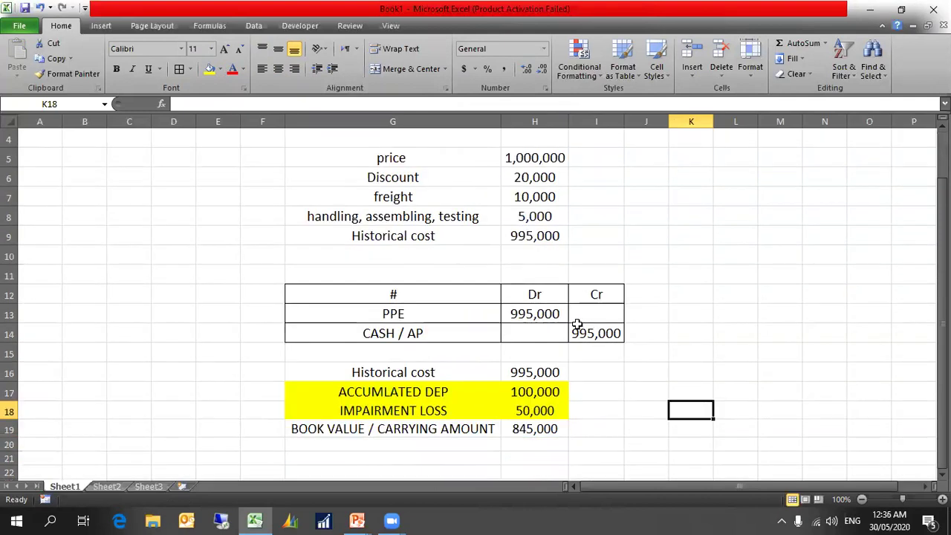
pyautogui.click(554, 313)
pyautogui.click(596, 333)
pyautogui.click(735, 364)
pyautogui.scroll(-1, 675, 339)
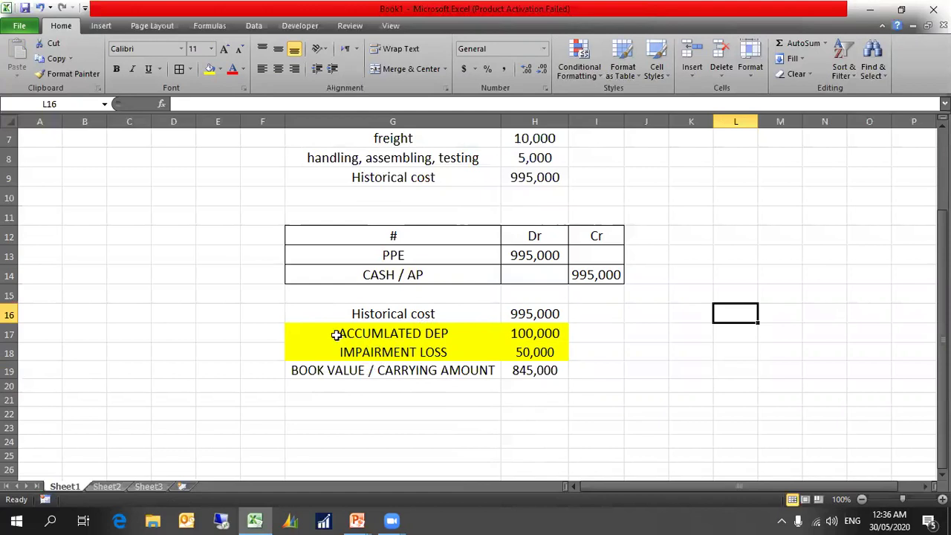
pyautogui.moveTo(332, 335); pyautogui.dragTo(334, 343)
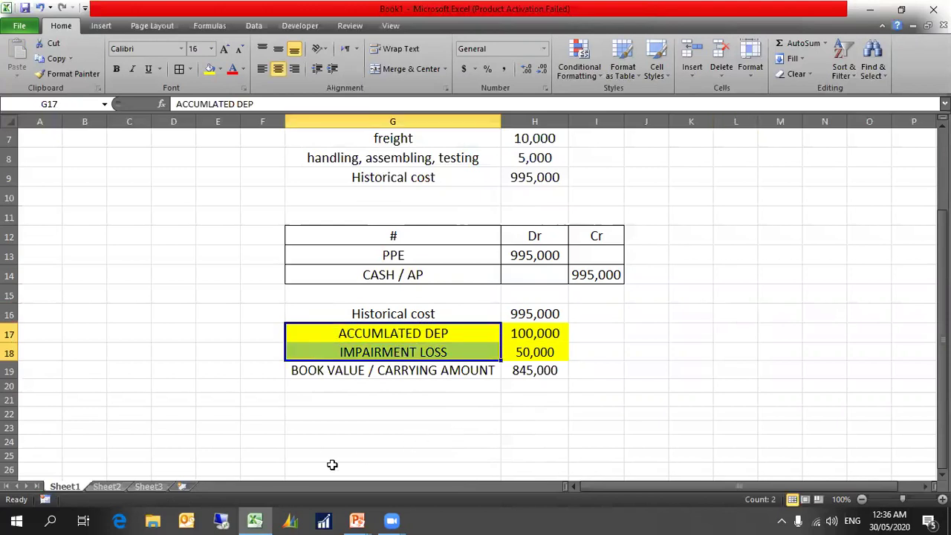
# Switch to the PowerPoint slide show and advance to the slide on depreciation, depreciable base and depreciation methods
pyautogui.moveTo(367, 512)
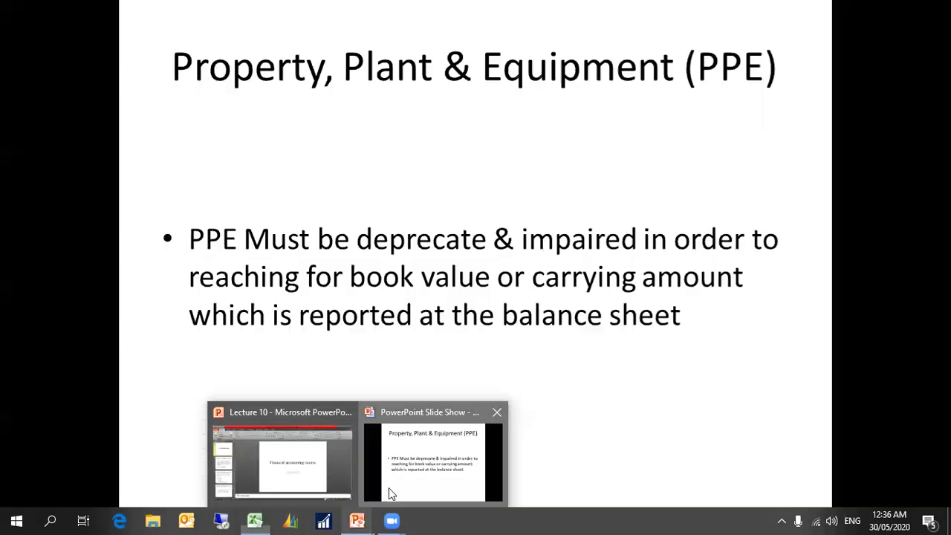
pyautogui.click(389, 488)
pyautogui.press('Right')
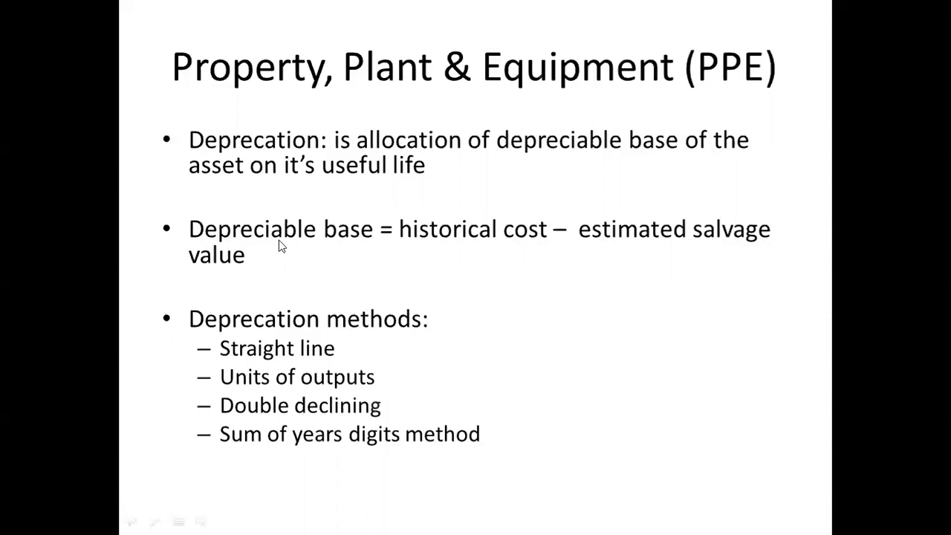
# Switch back to Excel and copy the Historical cost row from G9:H9 to G23:H23
pyautogui.hotkey('alt', 'Tab')
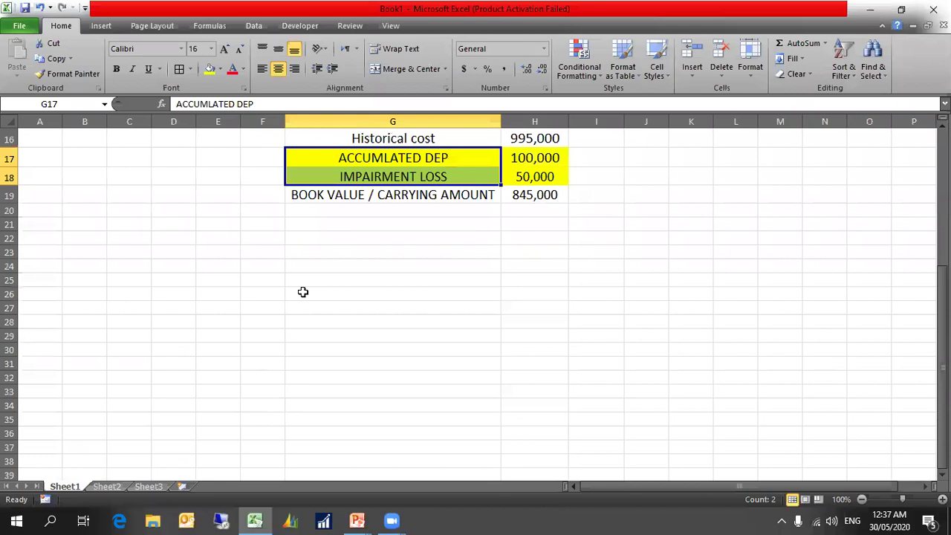
pyautogui.click(340, 279)
pyautogui.scroll(3, 340, 281)
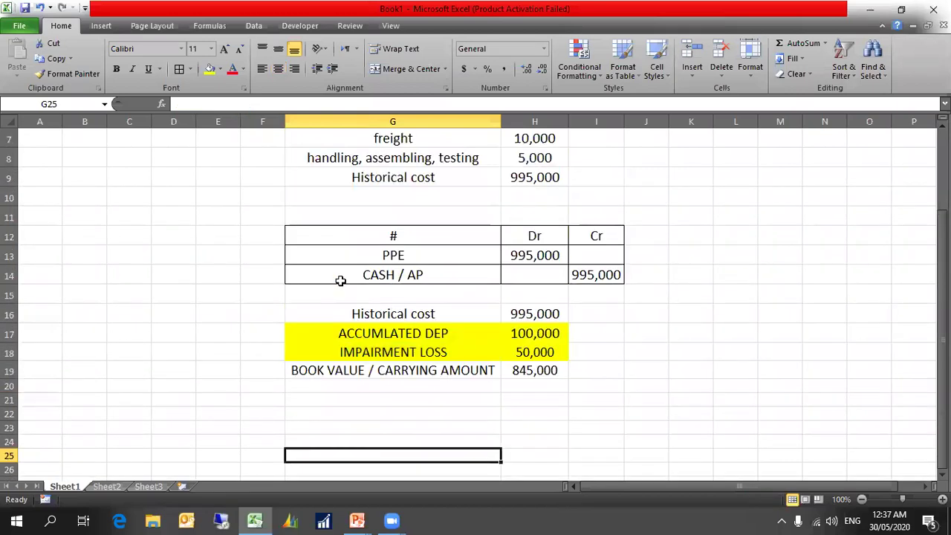
pyautogui.scroll(-3, 340, 280)
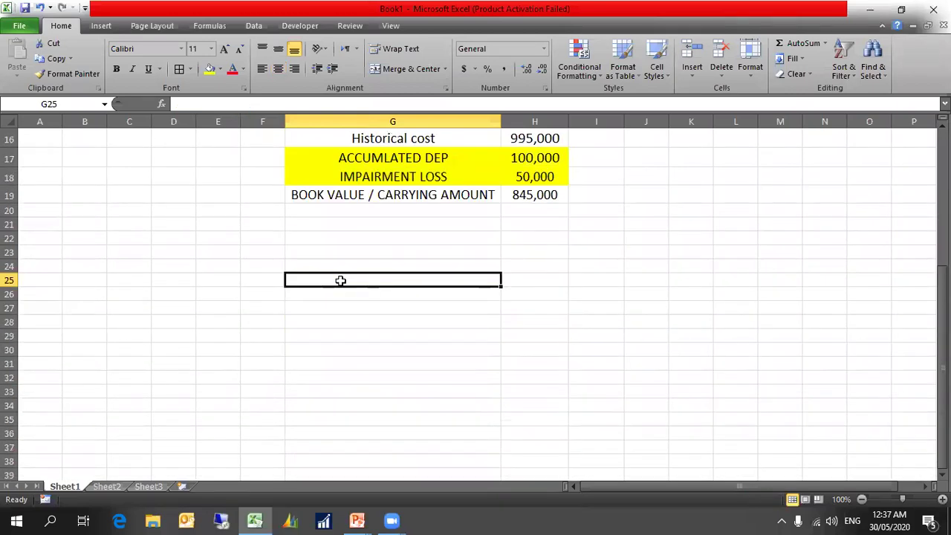
pyautogui.scroll(4, 341, 280)
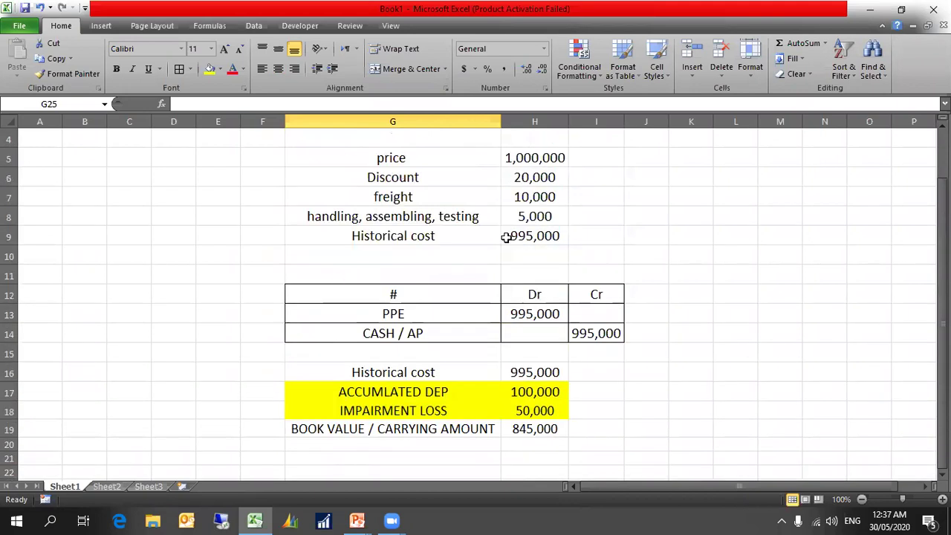
pyautogui.moveTo(542, 232); pyautogui.dragTo(436, 246)
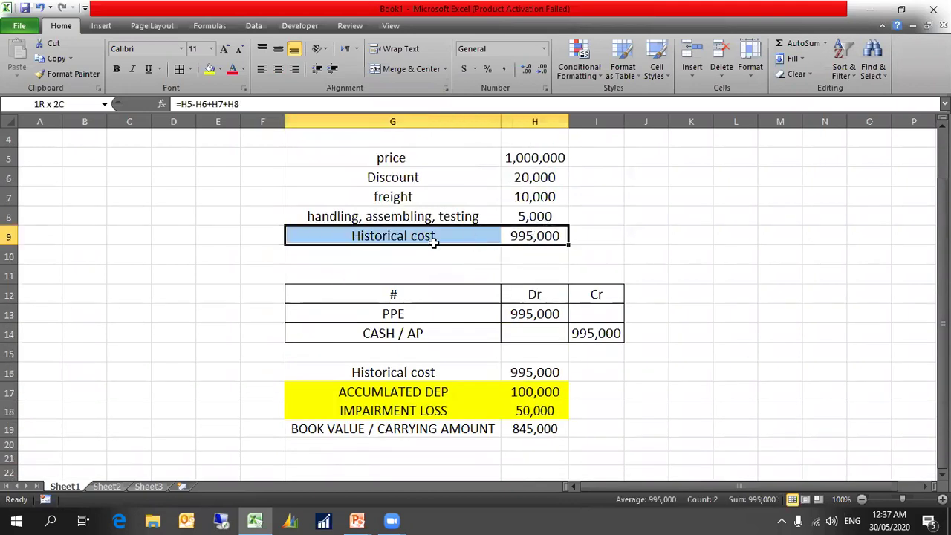
pyautogui.hotkey('ctrl', 'c')
pyautogui.scroll(-5, 423, 250)
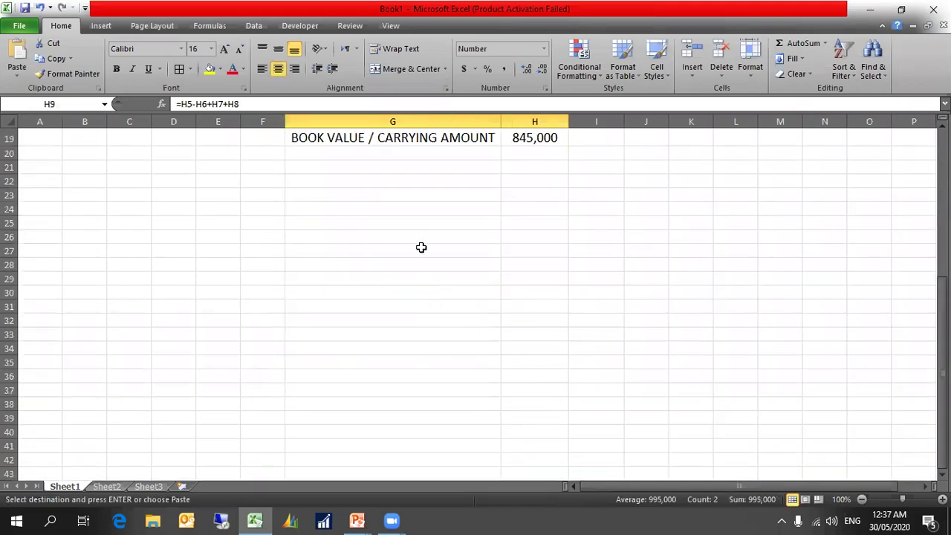
pyautogui.click(417, 192)
pyautogui.press('Return')
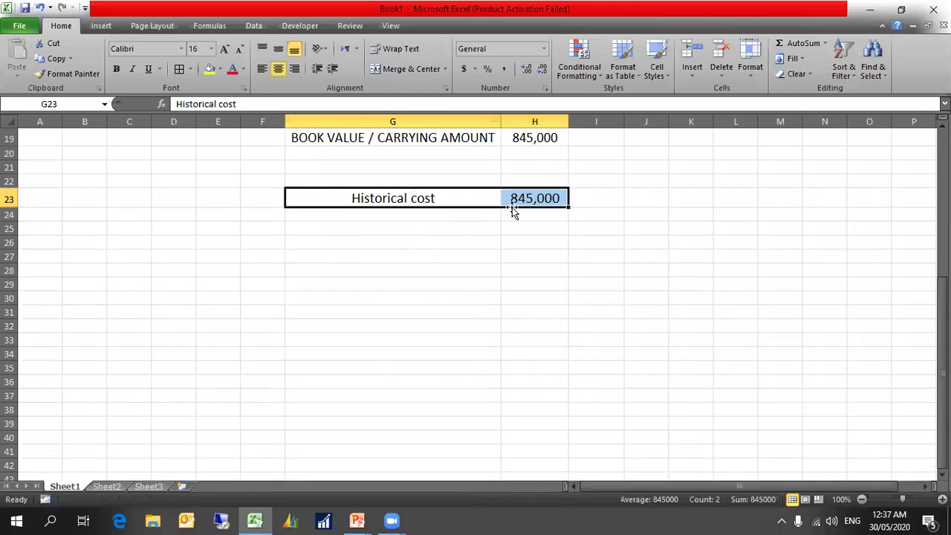
pyautogui.scroll(2, 512, 207)
pyautogui.scroll(2, 522, 297)
pyautogui.scroll(-2, 523, 329)
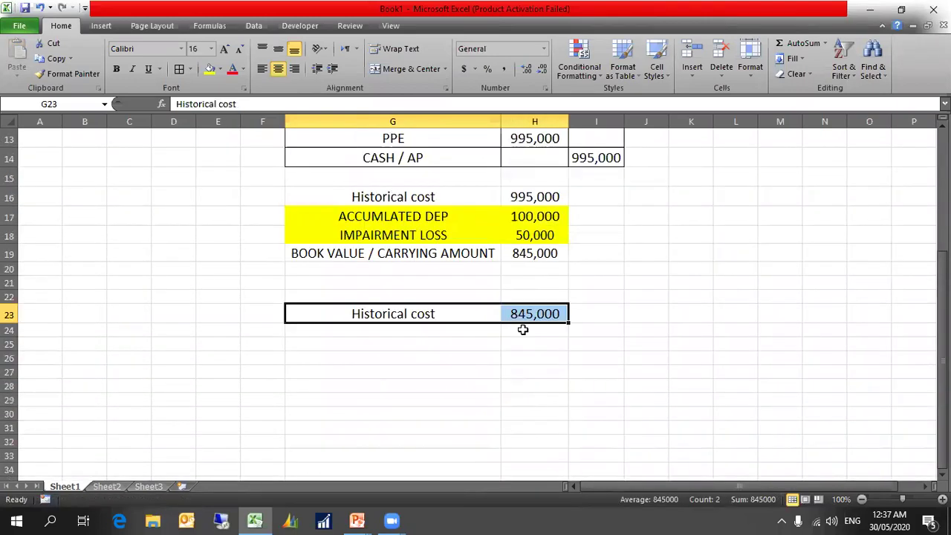
# Set the Historical cost amount in H23 to 995,000
pyautogui.click(523, 312)
pyautogui.write('9')
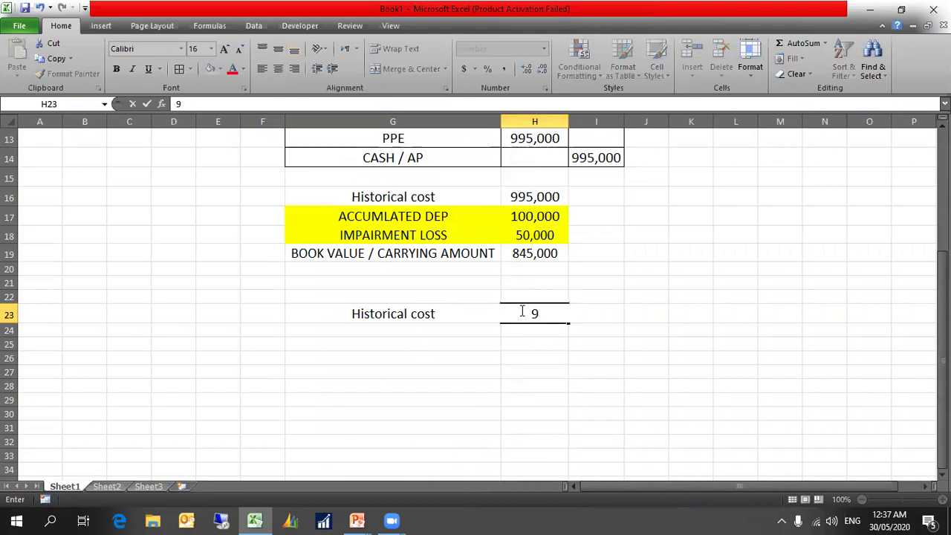
pyautogui.scroll(2, 522, 312)
pyautogui.write('95,000')
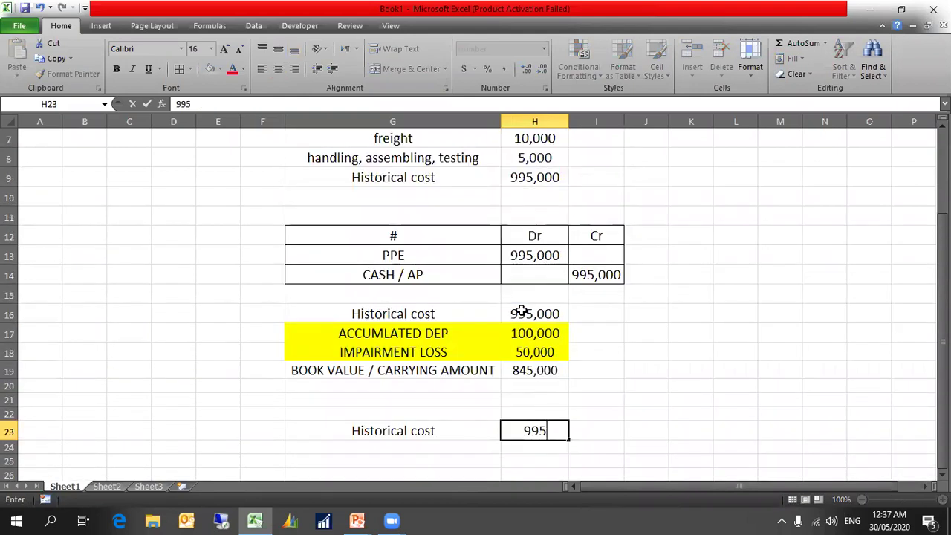
pyautogui.click(748, 382)
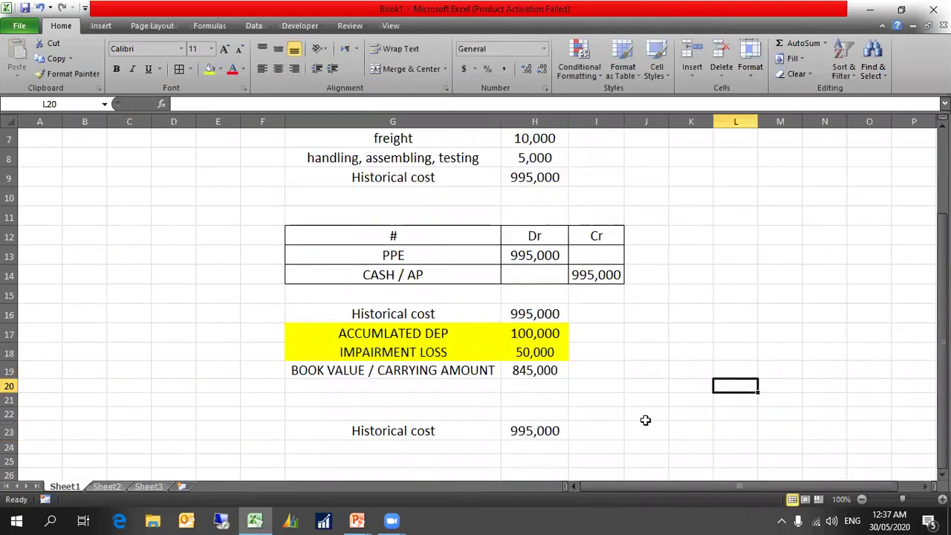
# Label G24, below the new Historical cost row, as ESTIMATED RESIDUAL VALUE
pyautogui.scroll(-1, 654, 413)
pyautogui.click(469, 399)
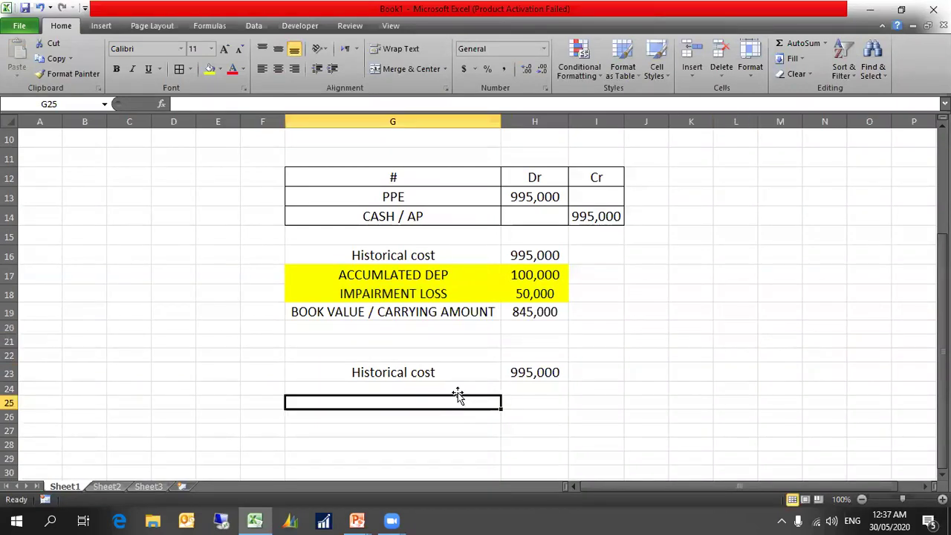
pyautogui.click(413, 371)
pyautogui.moveTo(500, 372); pyautogui.dragTo(536, 371)
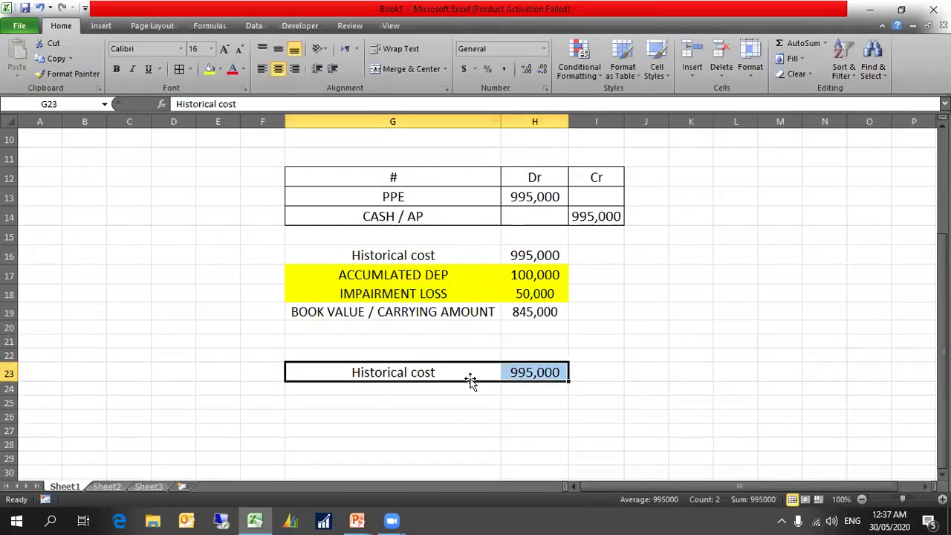
pyautogui.click(529, 400)
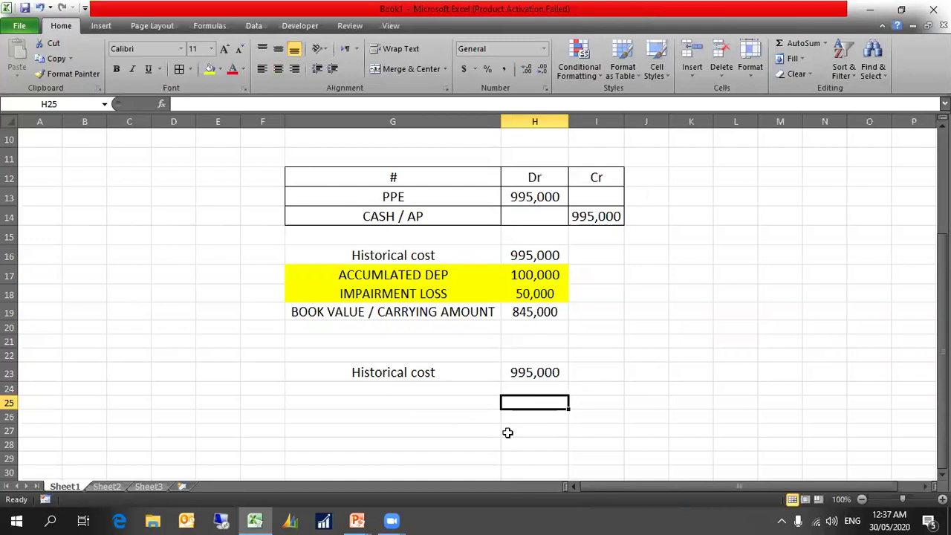
pyautogui.click(451, 392)
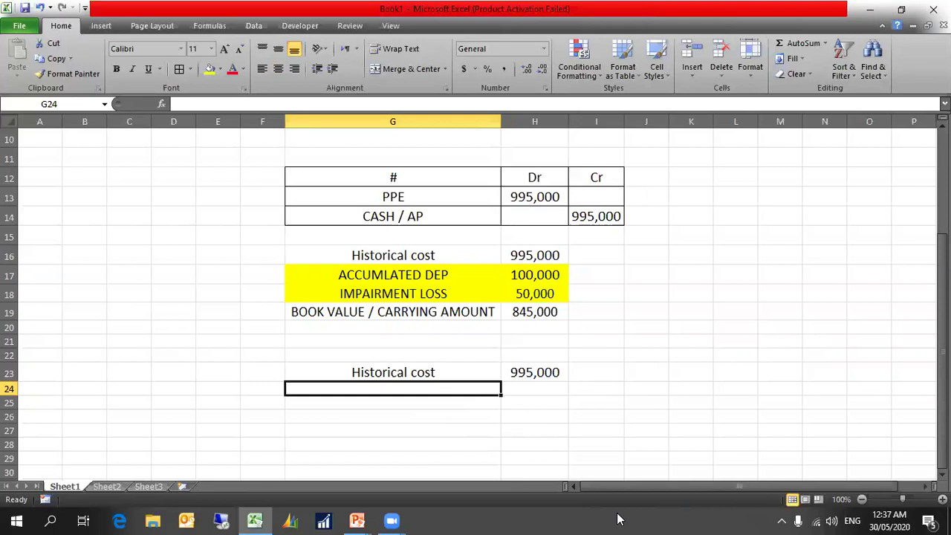
pyautogui.write('ESTIMATED RESIDU')
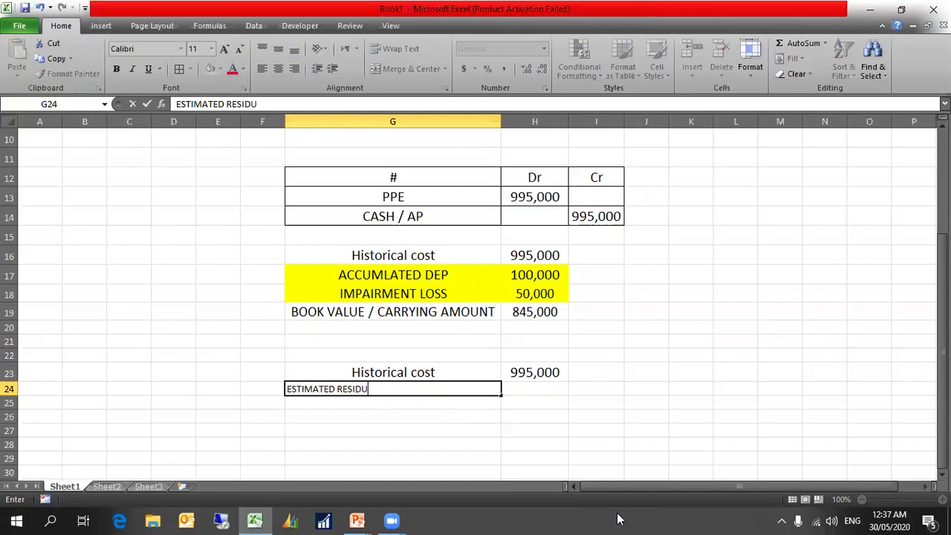
pyautogui.write('AL VALUE')
pyautogui.press('Tab')
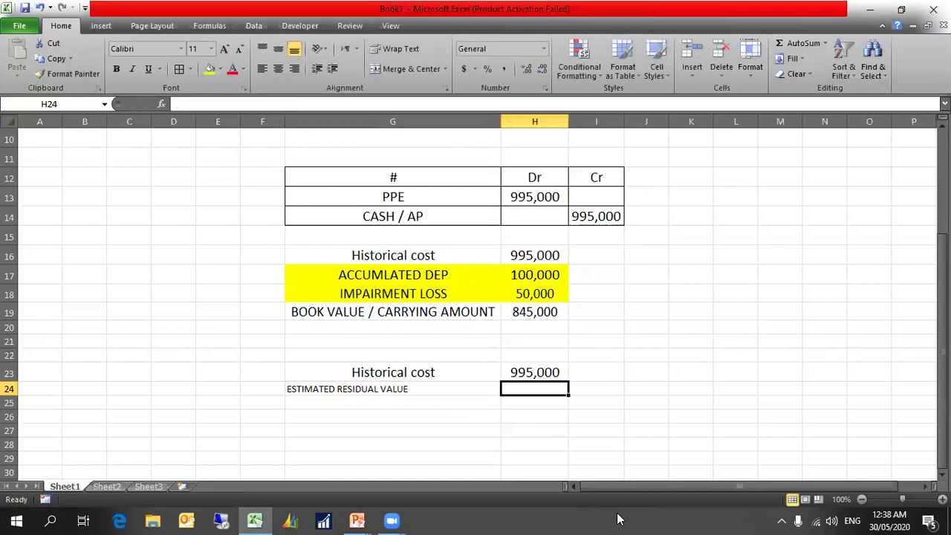
# Set the font size of columns G and H to 15
pyautogui.click(340, 119)
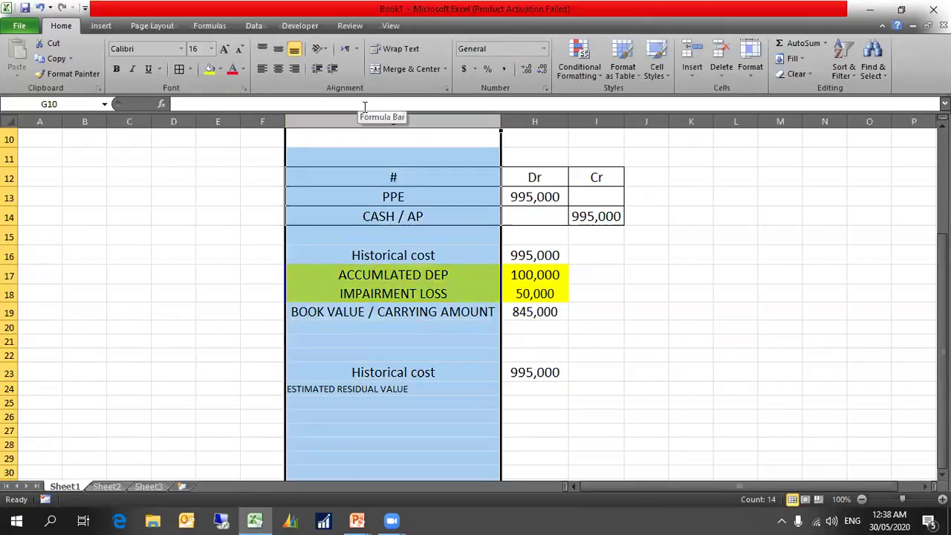
pyautogui.hotkey('shift', 'Right')
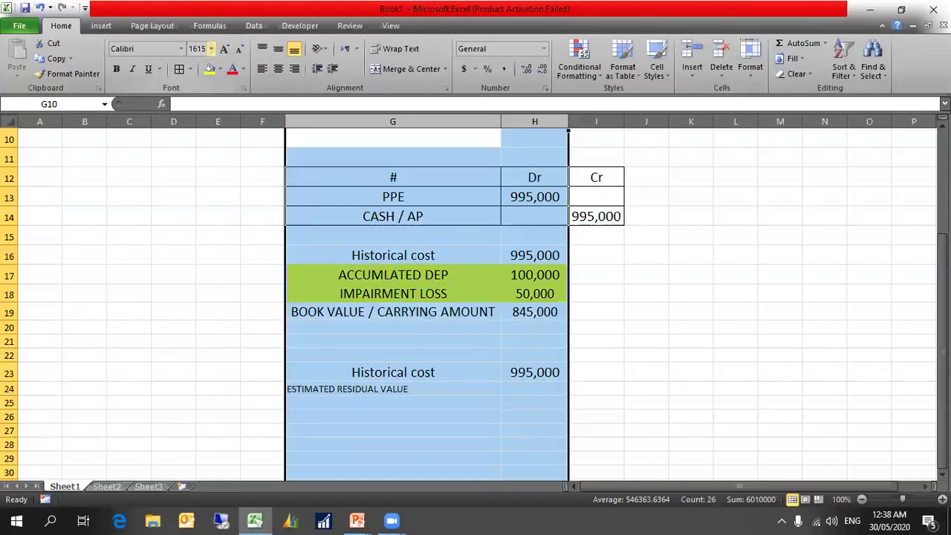
pyautogui.press('Return')
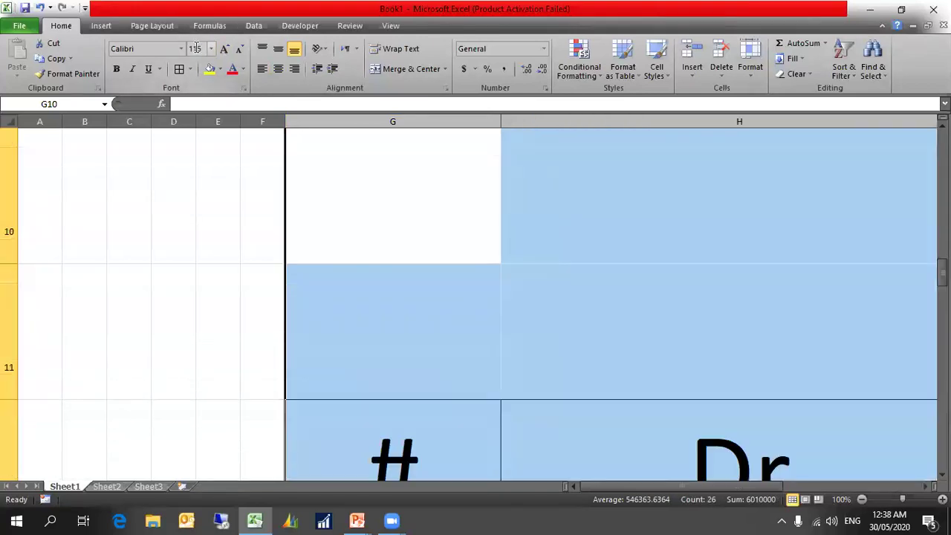
pyautogui.click(181, 49)
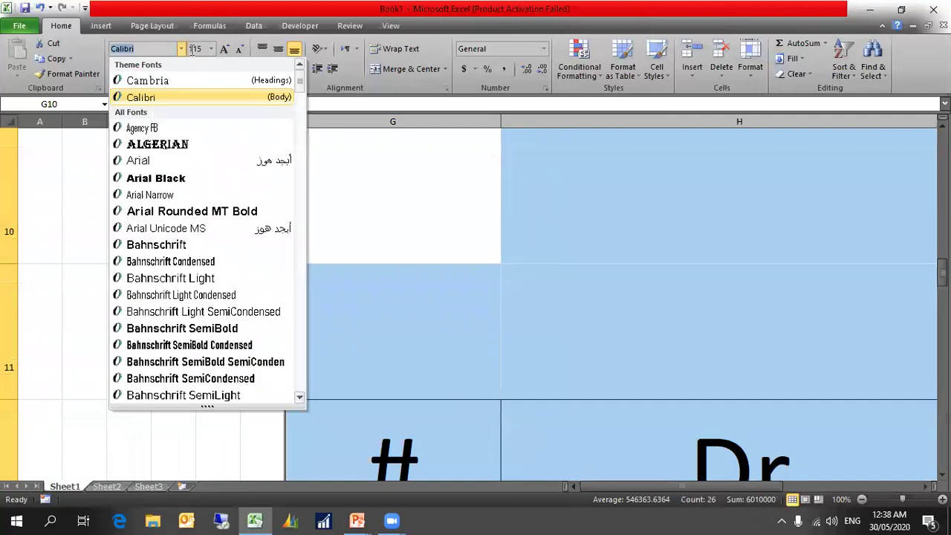
pyautogui.click(192, 49)
pyautogui.click(195, 49)
pyautogui.press('Return')
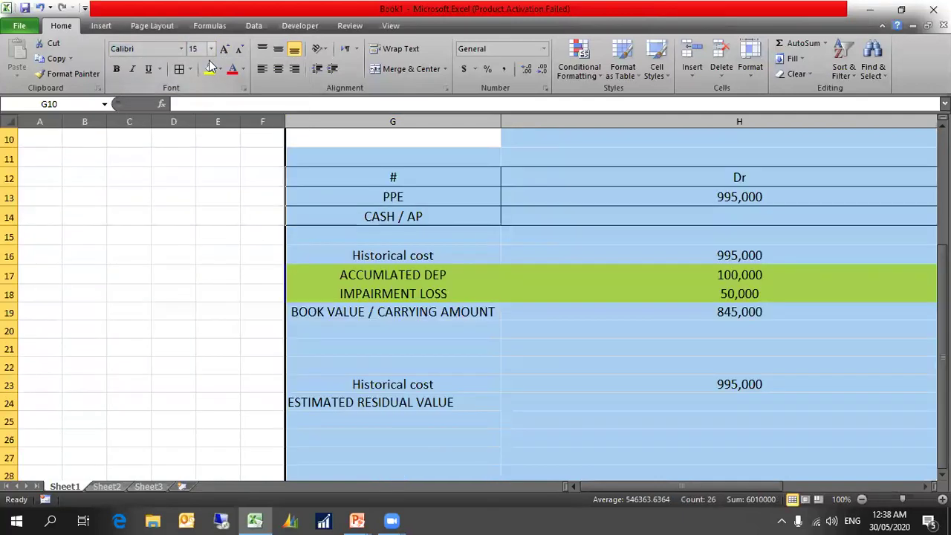
# Enter 100,0000 as the estimated residual value in H24 and center the Historical cost and residual value rows, G23:H24
pyautogui.click(698, 400)
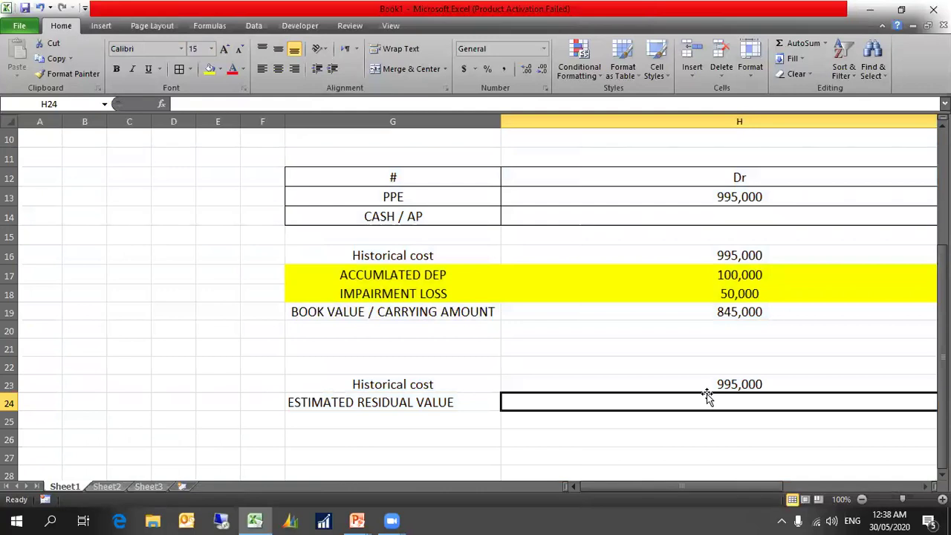
pyautogui.write('100,0000')
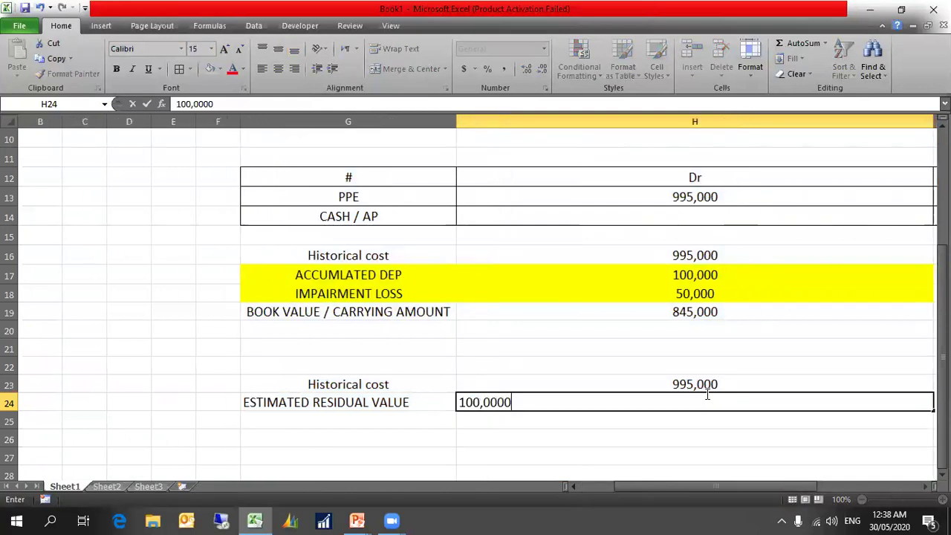
pyautogui.press('Return')
pyautogui.moveTo(401, 384); pyautogui.dragTo(511, 400)
pyautogui.click(277, 69)
pyautogui.click(277, 69)
pyautogui.click(442, 422)
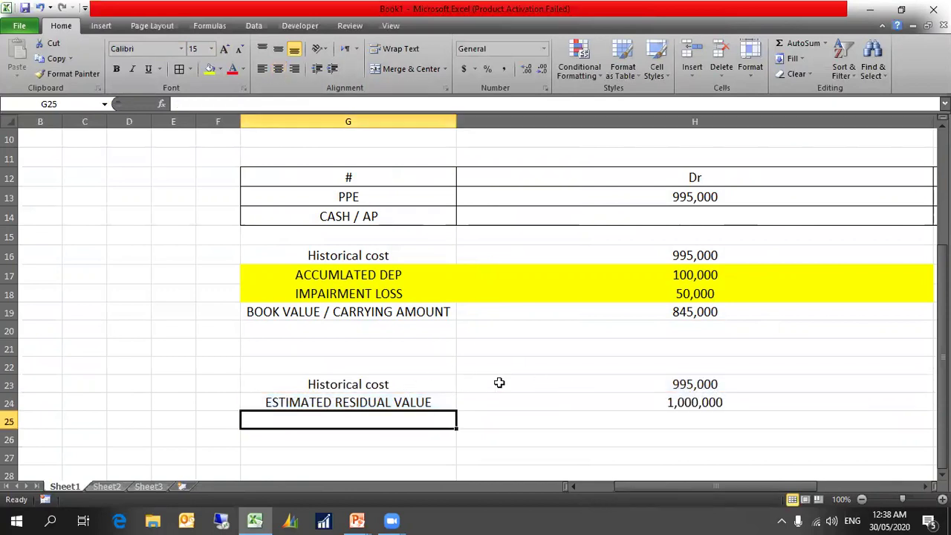
# Correct the estimated residual value in H24 to 100,000
pyautogui.scroll(-1, 654, 378)
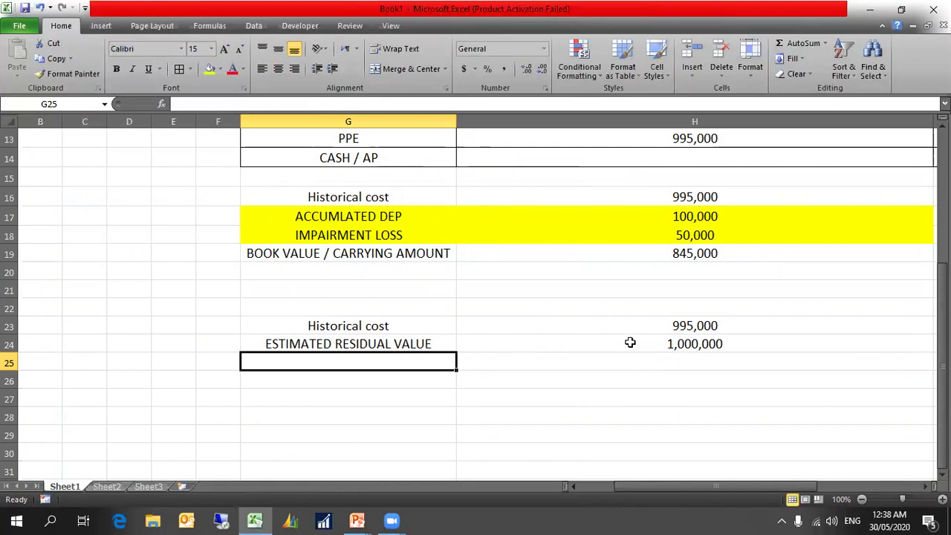
pyautogui.click(701, 343)
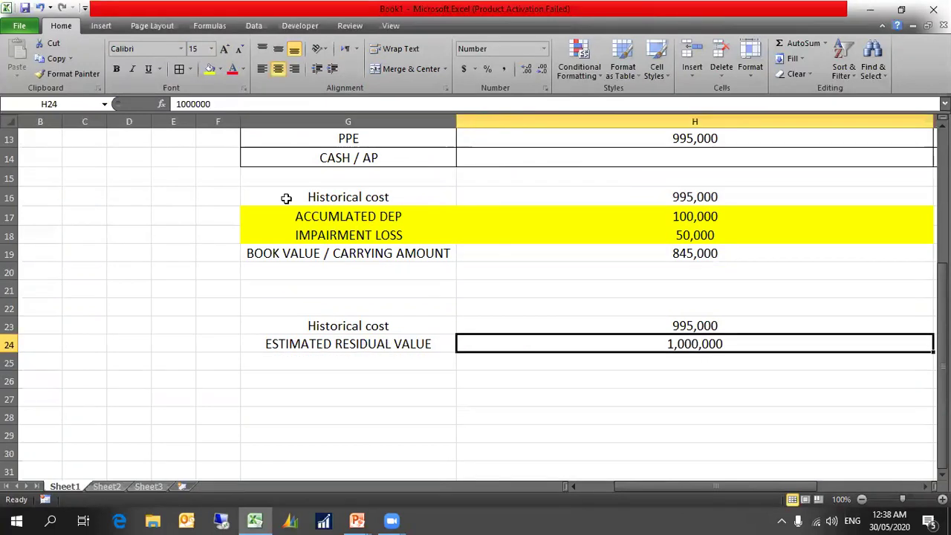
pyautogui.click(192, 103)
pyautogui.press('BackSpace')
pyautogui.press('BackSpace')
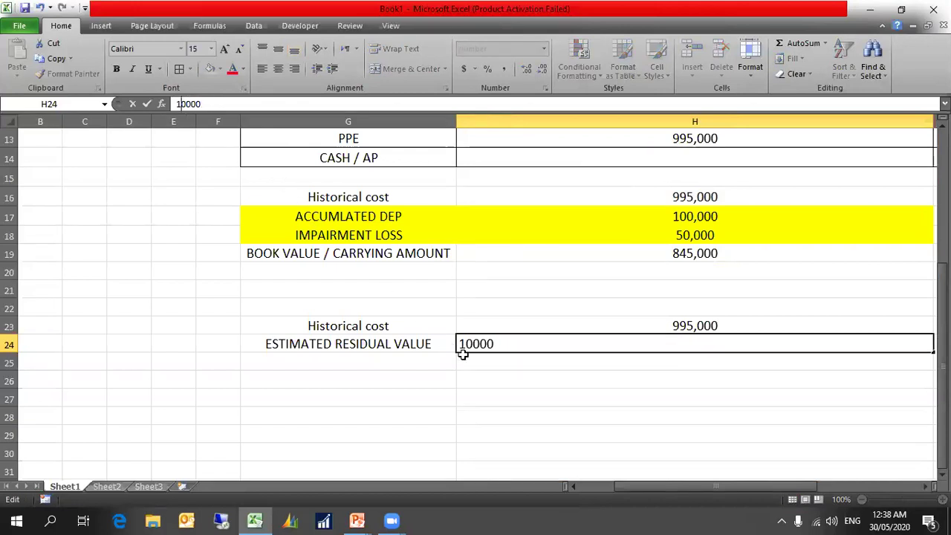
pyautogui.press('Return')
pyautogui.click(513, 343)
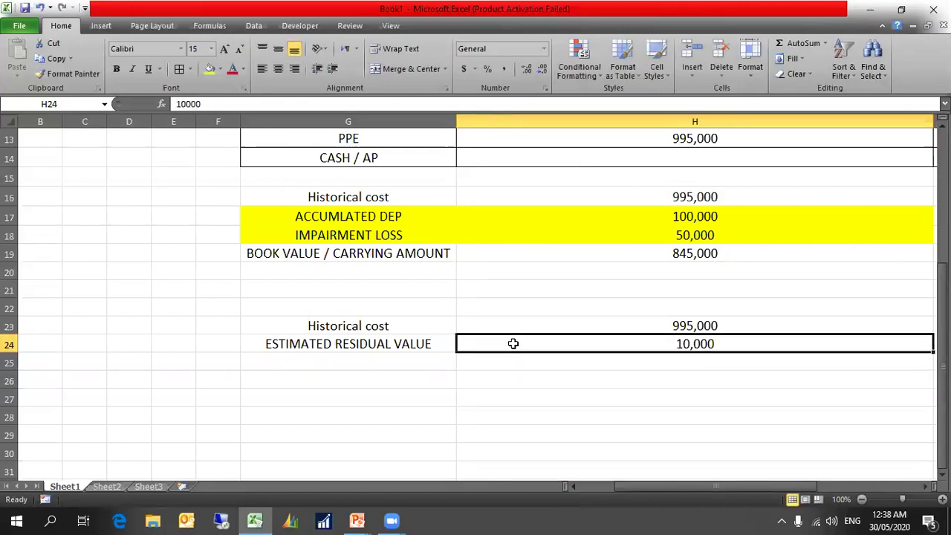
pyautogui.click(191, 103)
pyautogui.write('00')
pyautogui.click(358, 235)
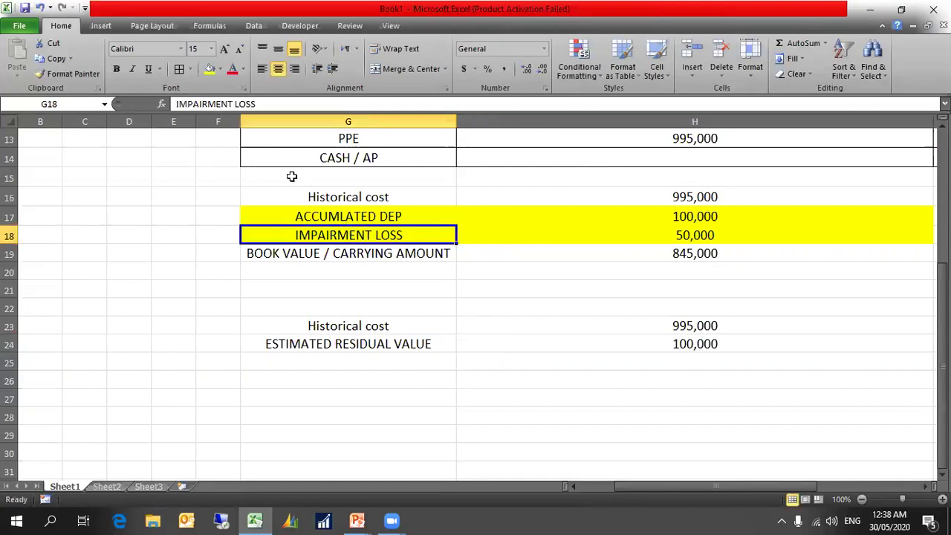
# Label G25 as DEPRICABLE BASE and calculate it in H25 as historical cost minus estimated residual value, =H23-H24
pyautogui.click(411, 364)
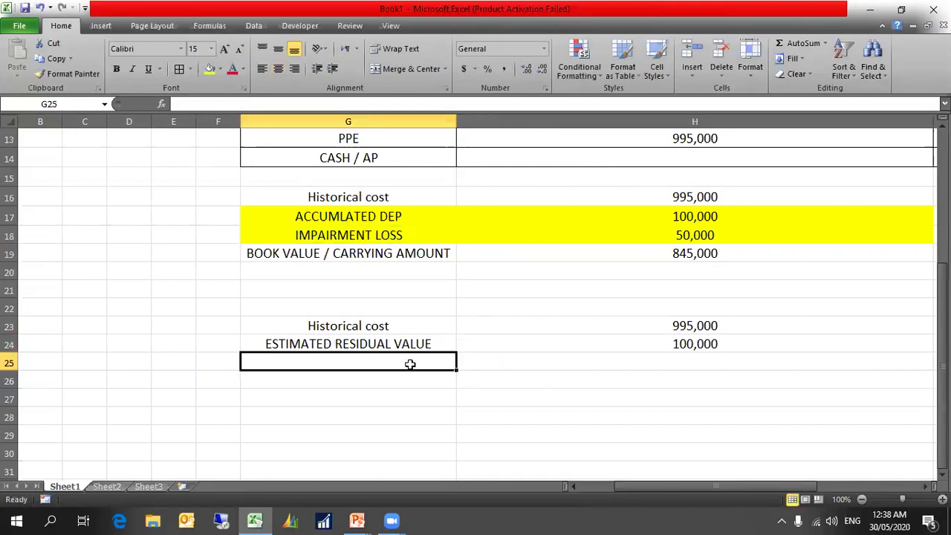
pyautogui.write('DEPRICABLE BASE')
pyautogui.press('Tab')
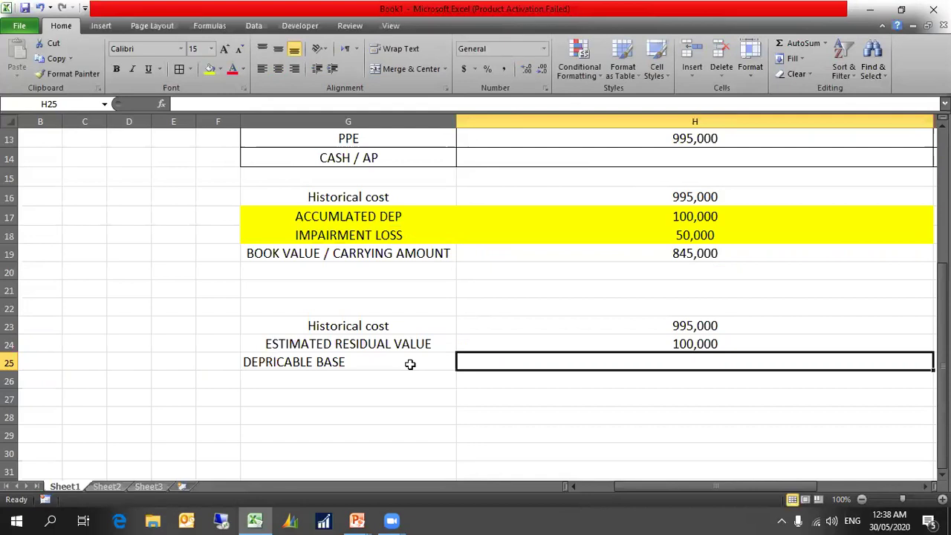
pyautogui.write('=')
pyautogui.click(654, 321)
pyautogui.write('-')
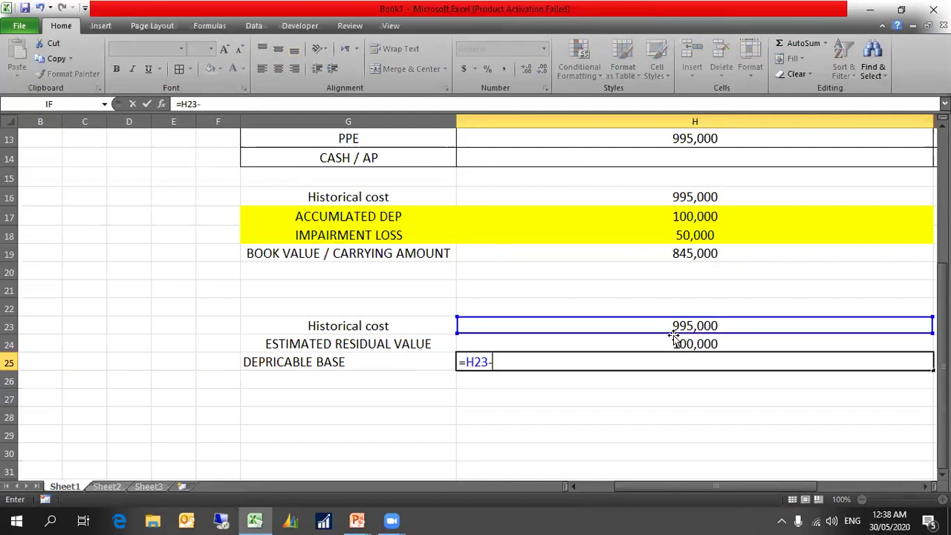
pyautogui.click(675, 341)
pyautogui.press('Return')
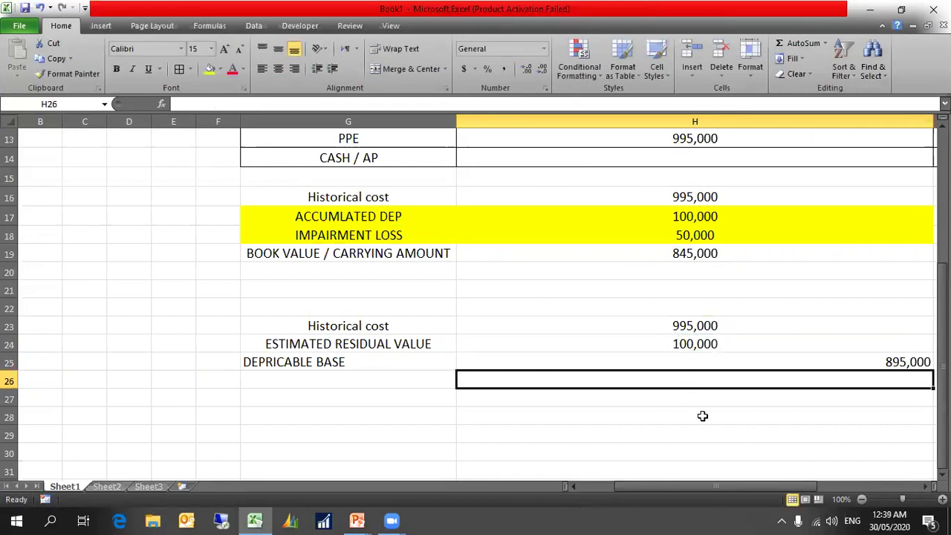
# Center the contents of the depreciable base calculation, G23:H25
pyautogui.click(713, 364)
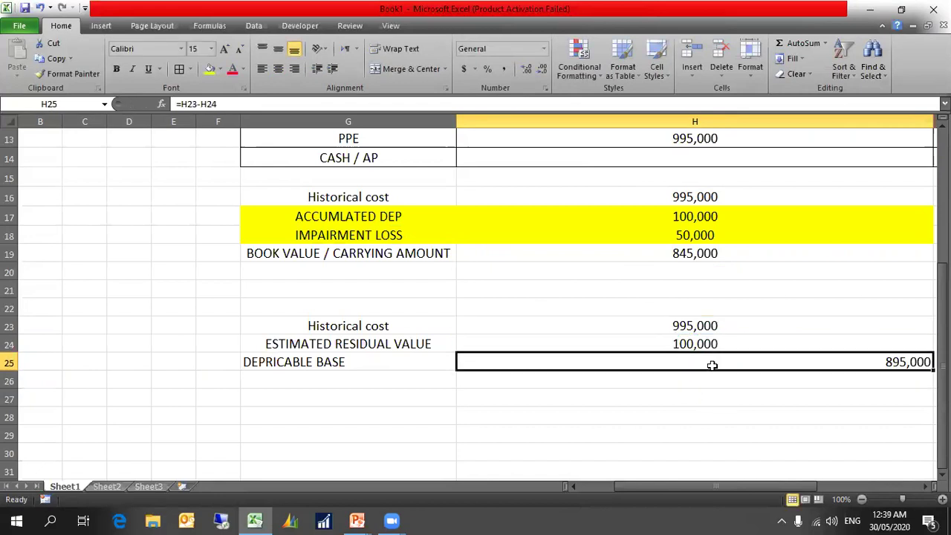
pyautogui.click(278, 69)
pyautogui.click(393, 329)
pyautogui.moveTo(417, 342); pyautogui.dragTo(572, 364)
pyautogui.click(281, 74)
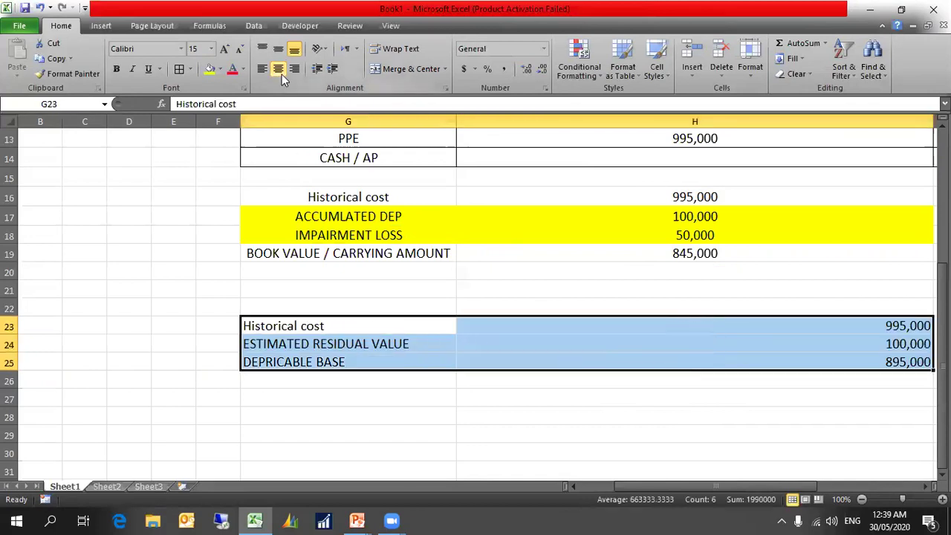
pyautogui.click(281, 73)
# Add a USEFL LIFE row in G26:H26 with a value of 5
pyautogui.click(326, 376)
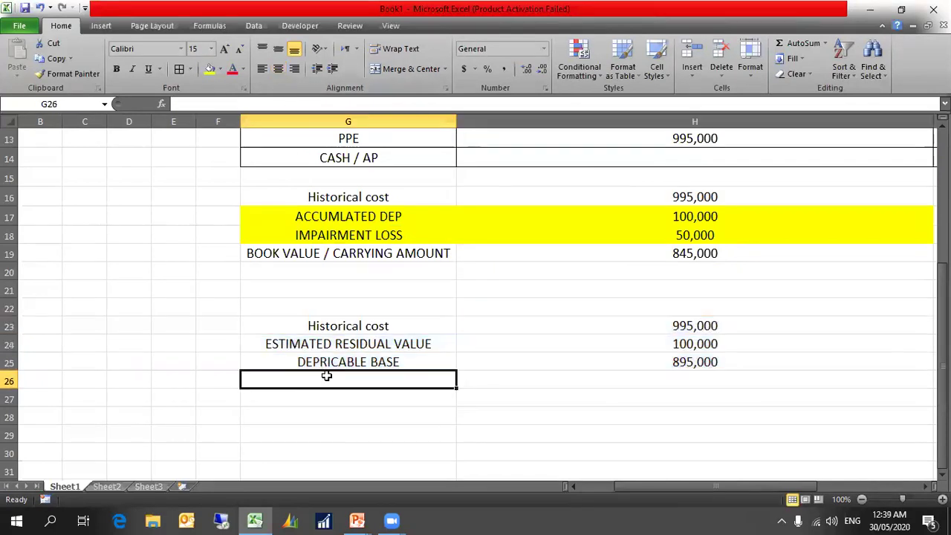
pyautogui.write('USEF')
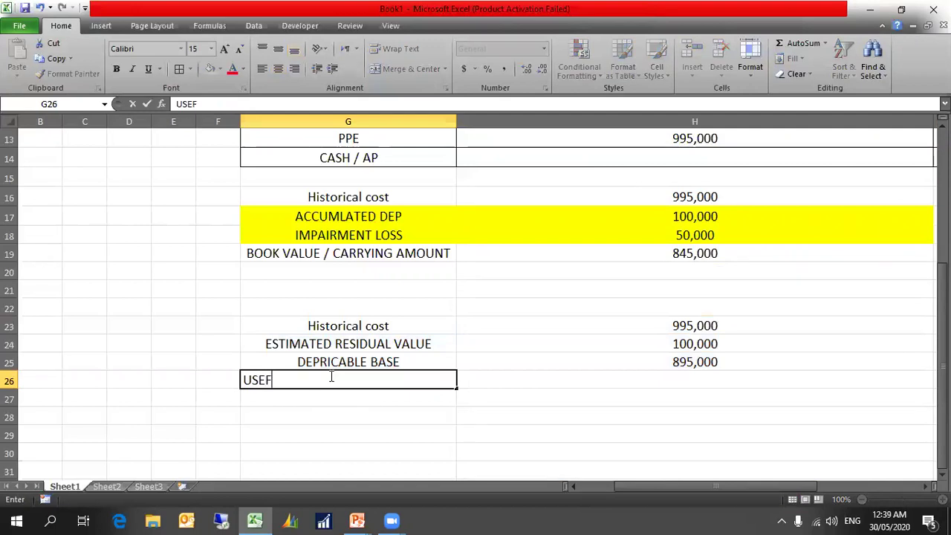
pyautogui.write('L LIFE')
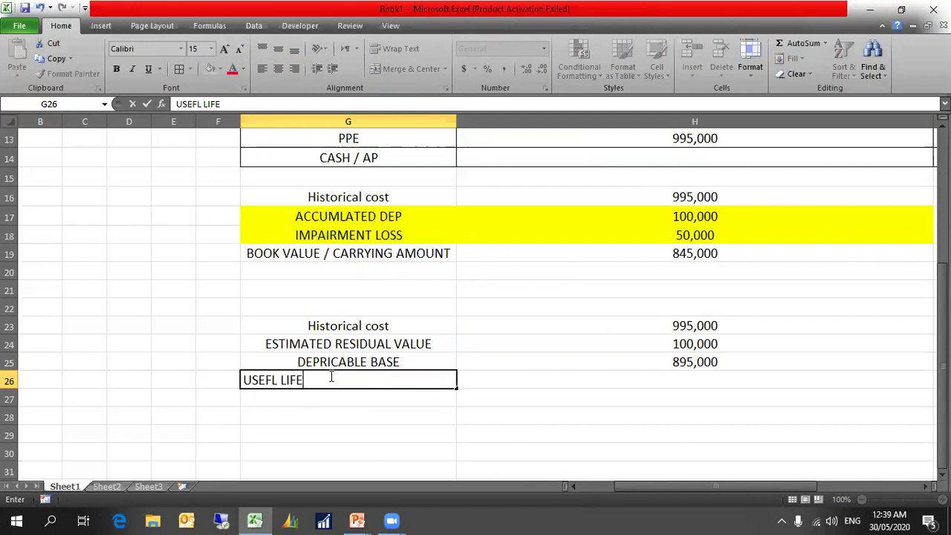
pyautogui.press('Tab')
pyautogui.write('5')
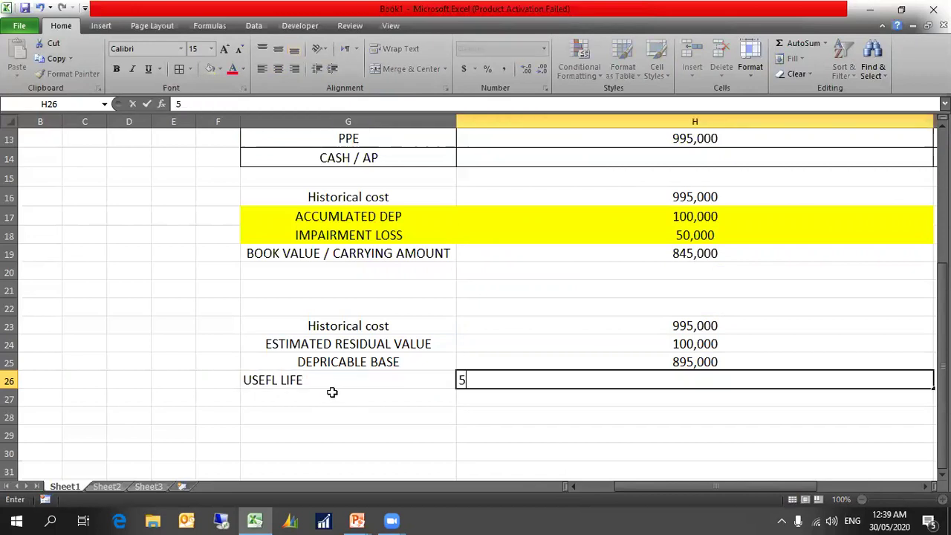
pyautogui.press('Return')
# Center the depreciable base and useful life rows, G25:H26
pyautogui.click(340, 378)
pyautogui.moveTo(455, 380); pyautogui.dragTo(477, 360)
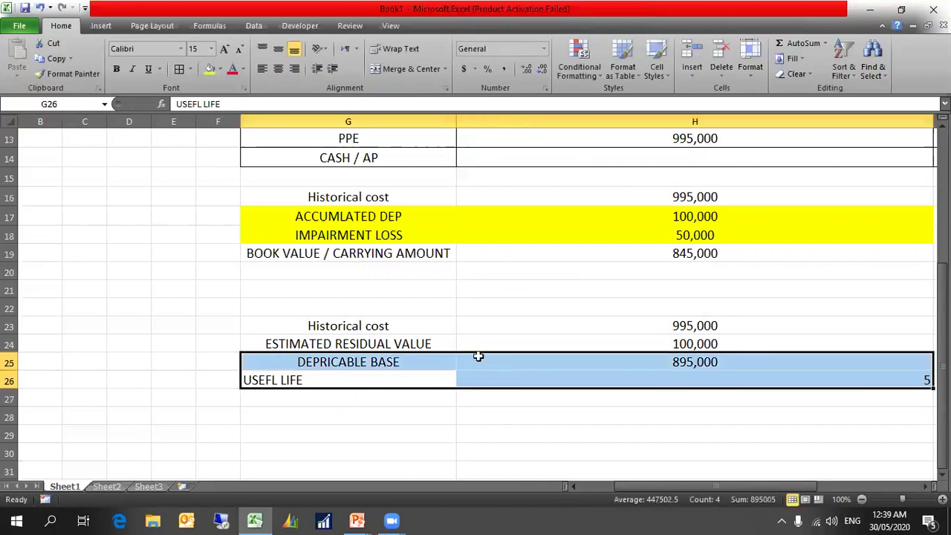
pyautogui.click(283, 71)
pyautogui.click(701, 431)
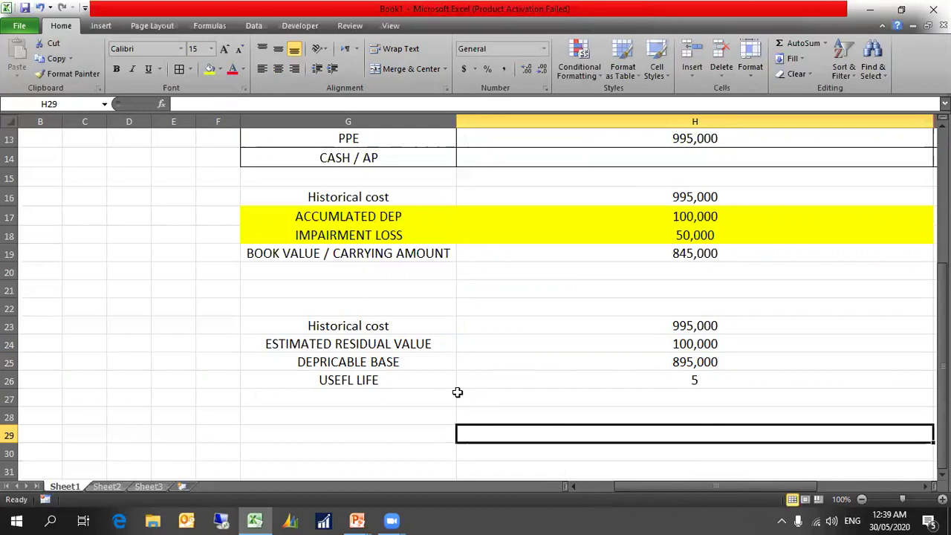
# Switch to the PowerPoint slide show to review the depreciation definition, depreciable base formula and depreciation methods
pyautogui.moveTo(357, 520)
pyautogui.click(400, 457)
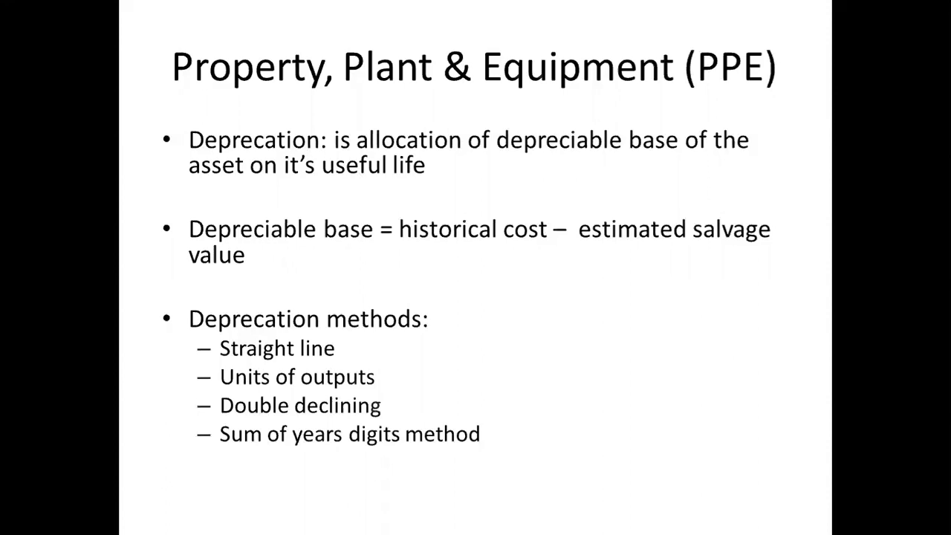
# Switch to the Excel worksheet and review the historical cost build-up from price, discount, freight and handling in G5:H9
pyautogui.hotkey('alt', 'Tab')
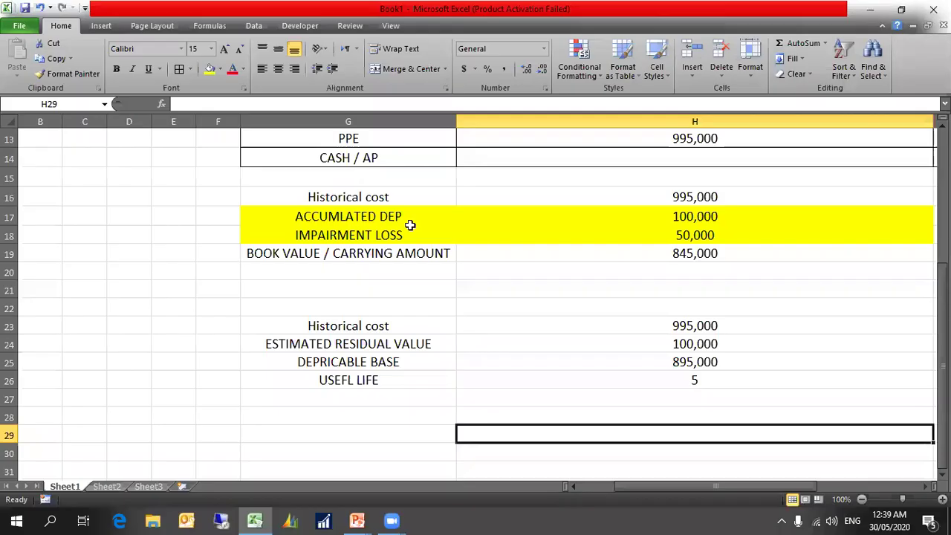
pyautogui.click(439, 326)
pyautogui.click(491, 325)
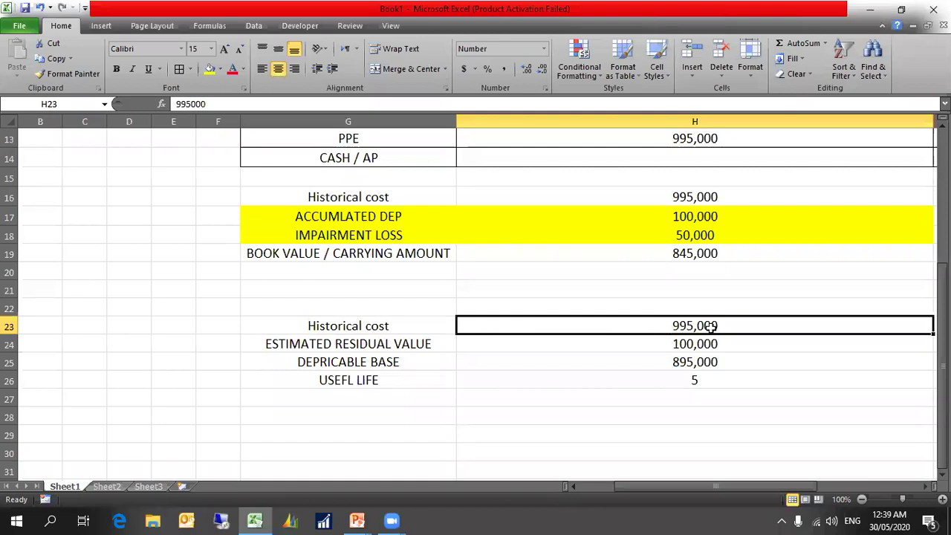
pyautogui.scroll(4, 711, 326)
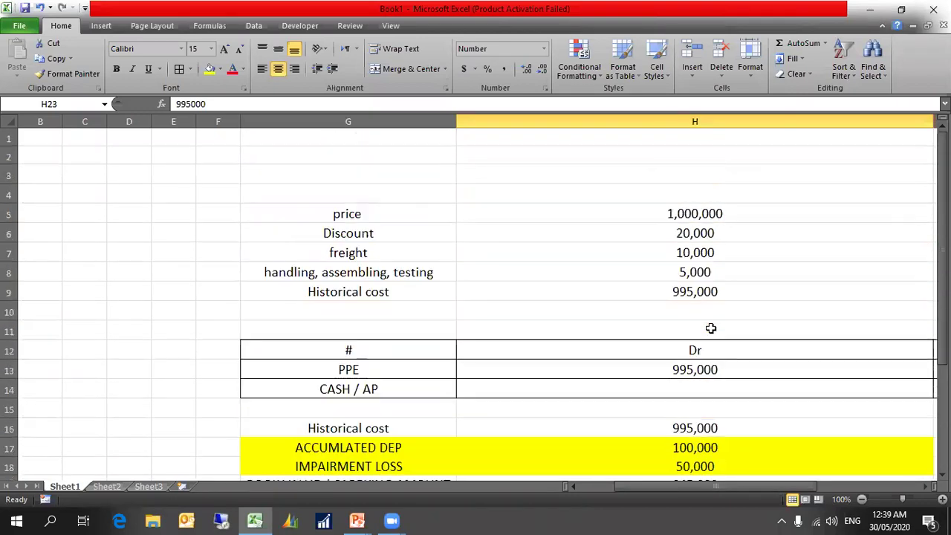
pyautogui.click(409, 224)
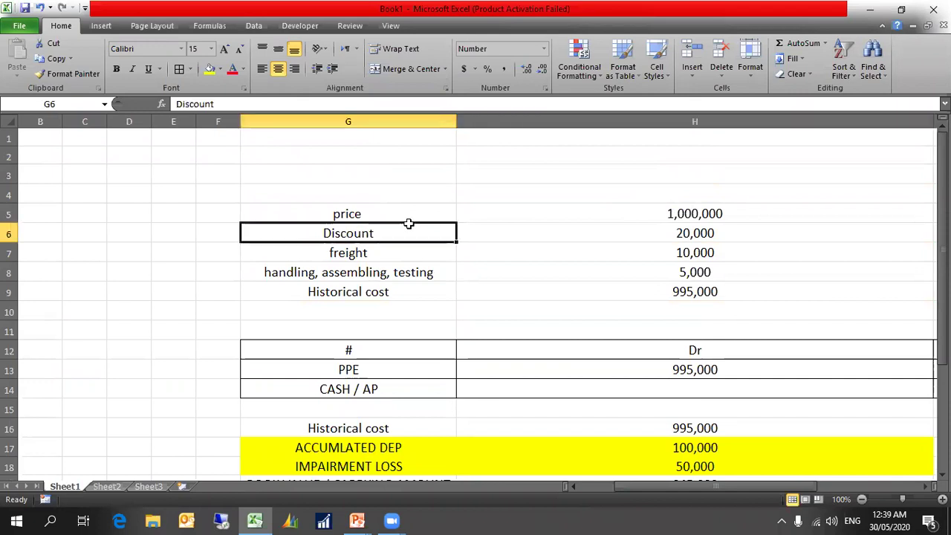
pyautogui.press('Right')
pyautogui.press('Left')
pyautogui.click(525, 239)
pyautogui.click(422, 254)
pyautogui.click(512, 252)
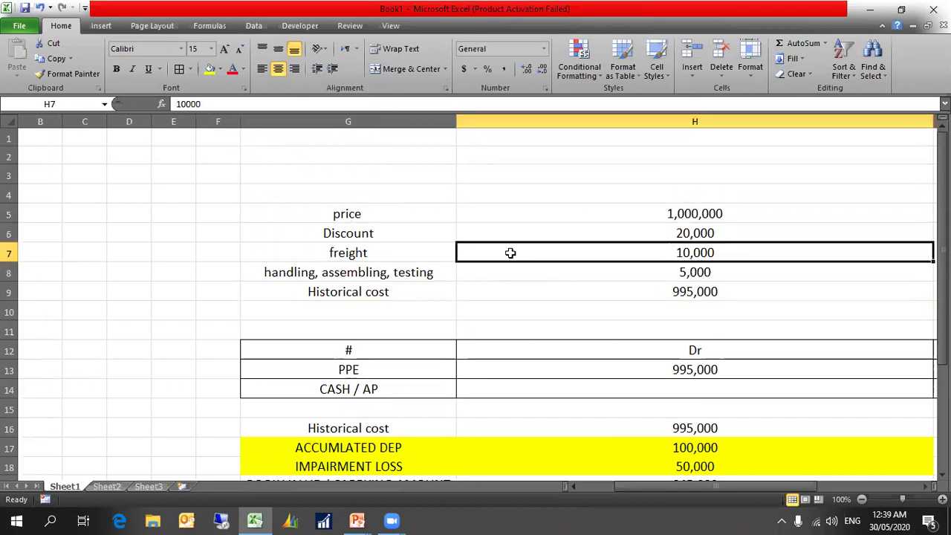
pyautogui.click(405, 268)
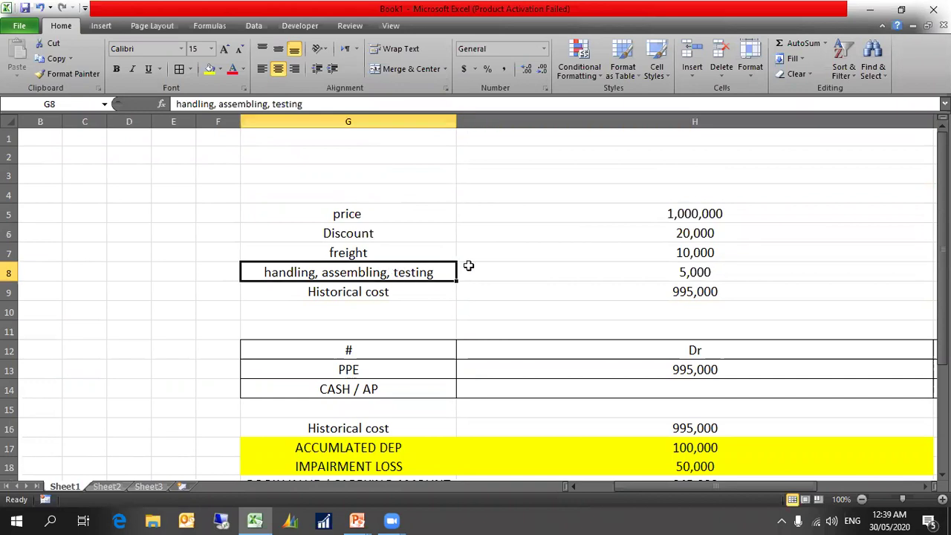
pyautogui.click(515, 271)
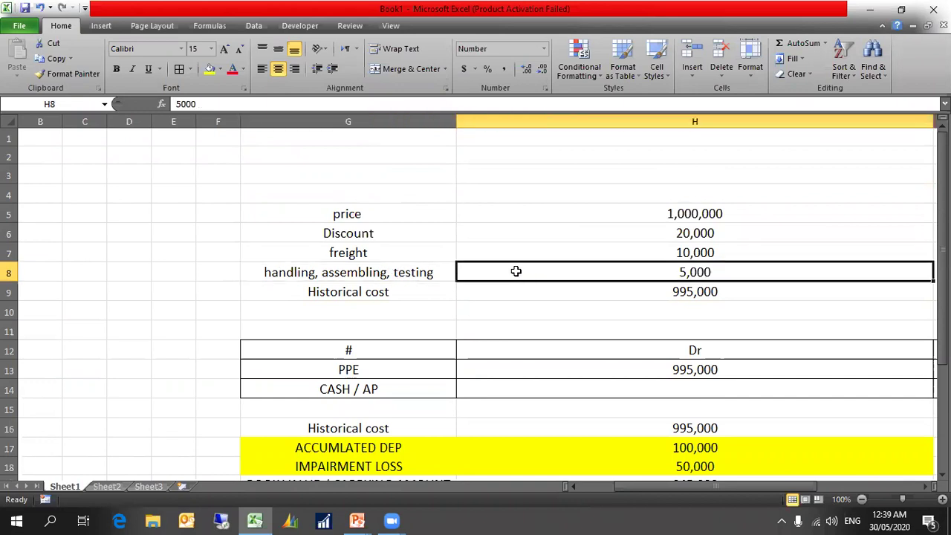
pyautogui.click(535, 292)
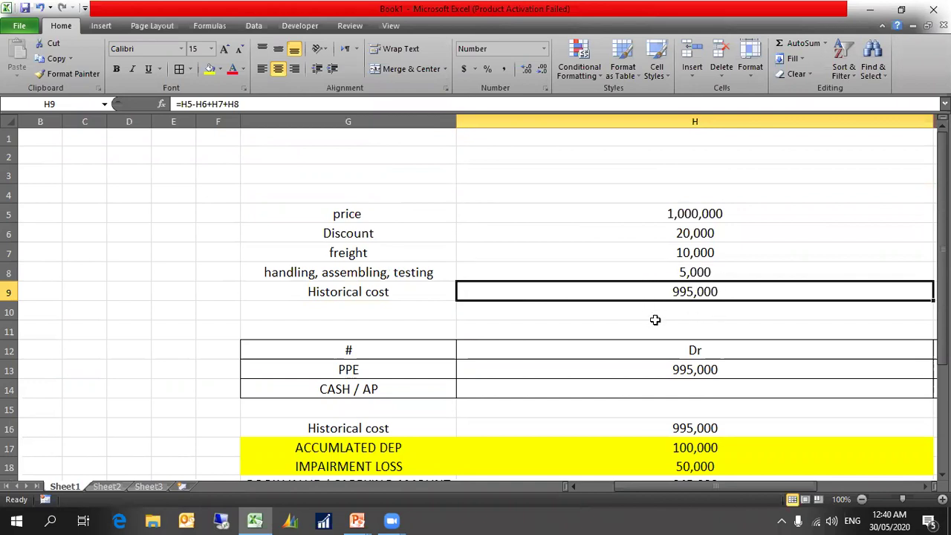
# Review the depreciable base calculation and useful life in G23:H26, and return to the PowerPoint slide show
pyautogui.scroll(-5, 717, 277)
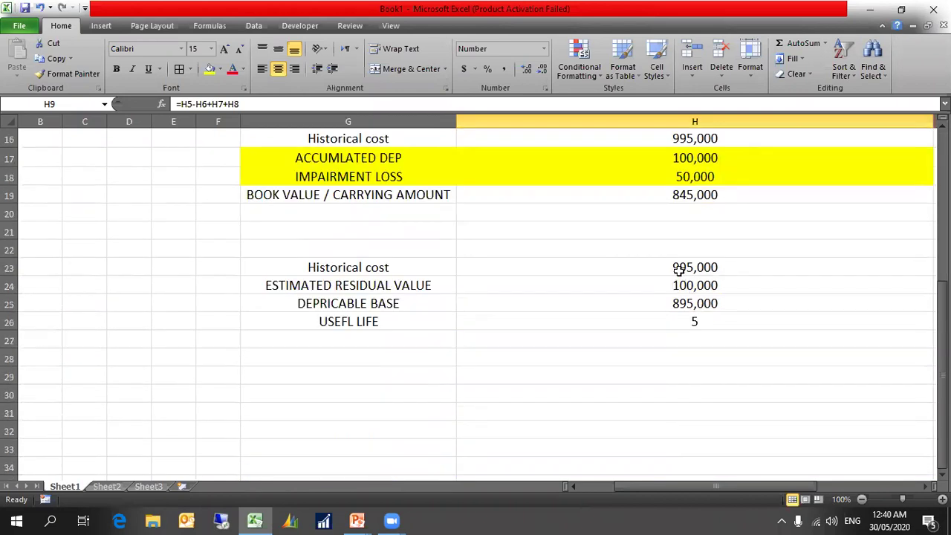
pyautogui.click(678, 269)
pyautogui.click(401, 288)
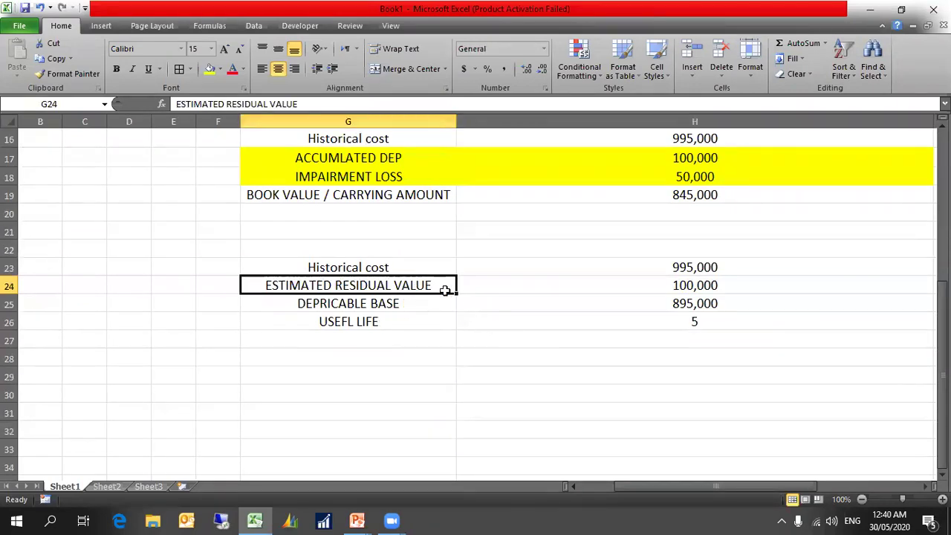
pyautogui.click(481, 333)
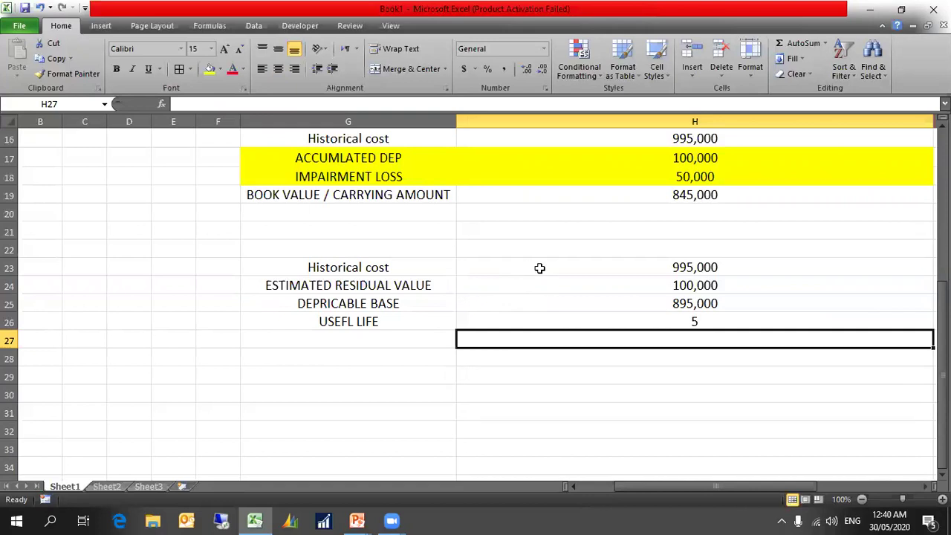
pyautogui.click(579, 269)
pyautogui.click(593, 291)
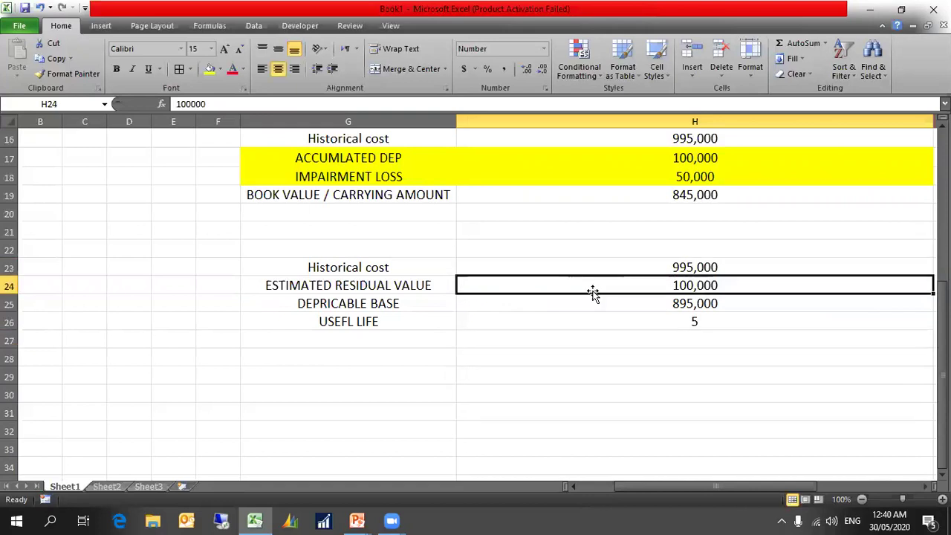
pyautogui.click(613, 305)
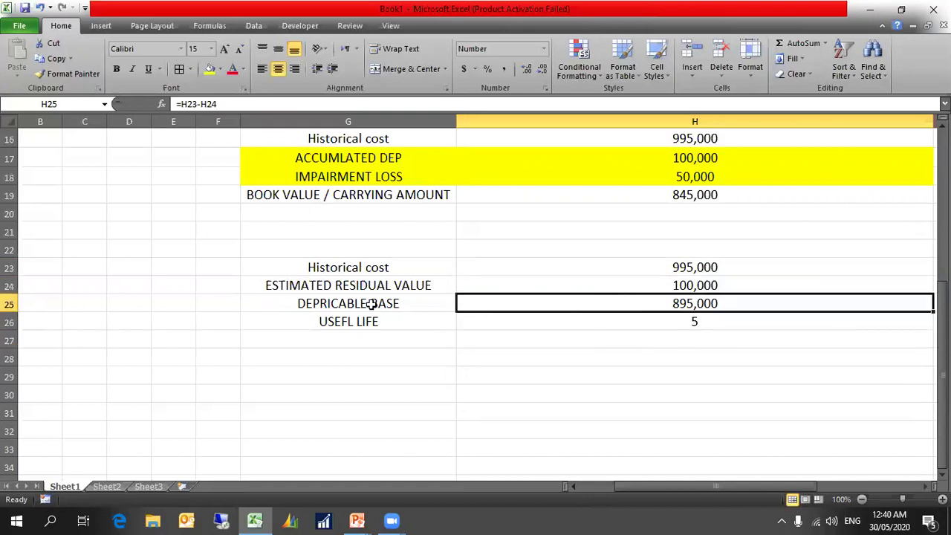
pyautogui.click(368, 304)
pyautogui.moveTo(411, 303); pyautogui.dragTo(481, 301)
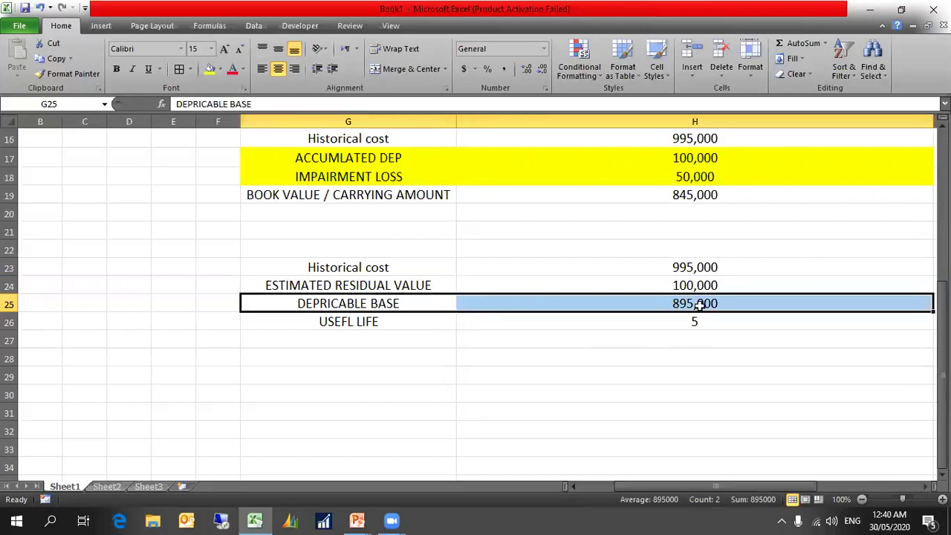
pyautogui.click(697, 353)
pyautogui.click(678, 321)
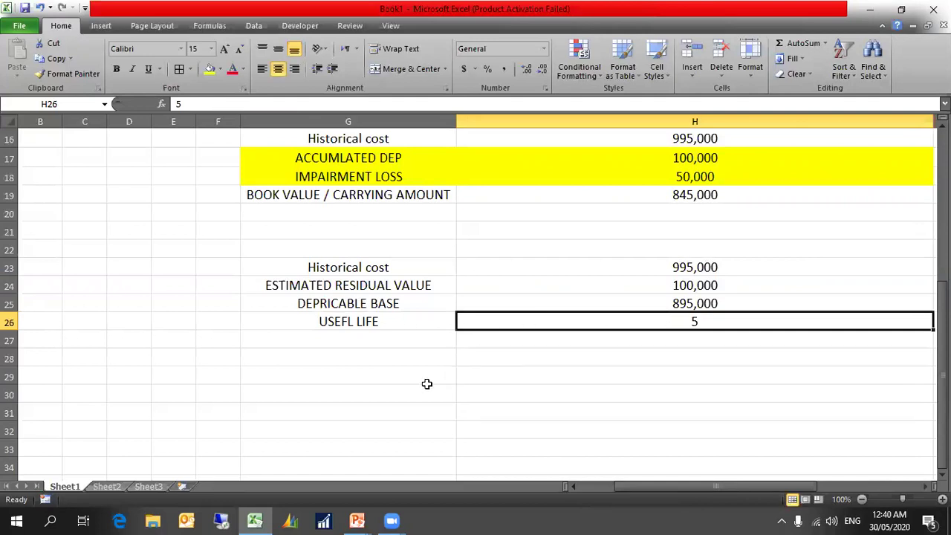
pyautogui.moveTo(357, 520)
pyautogui.click(391, 455)
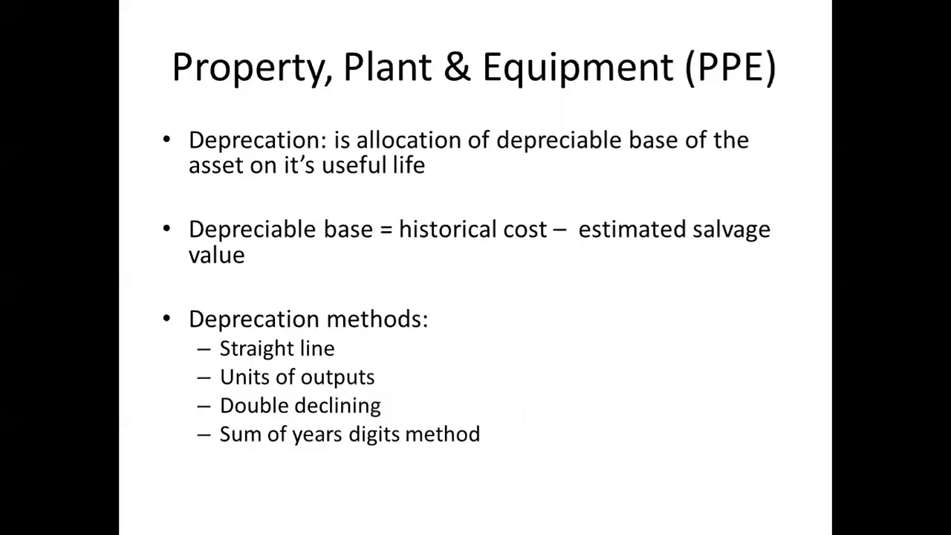
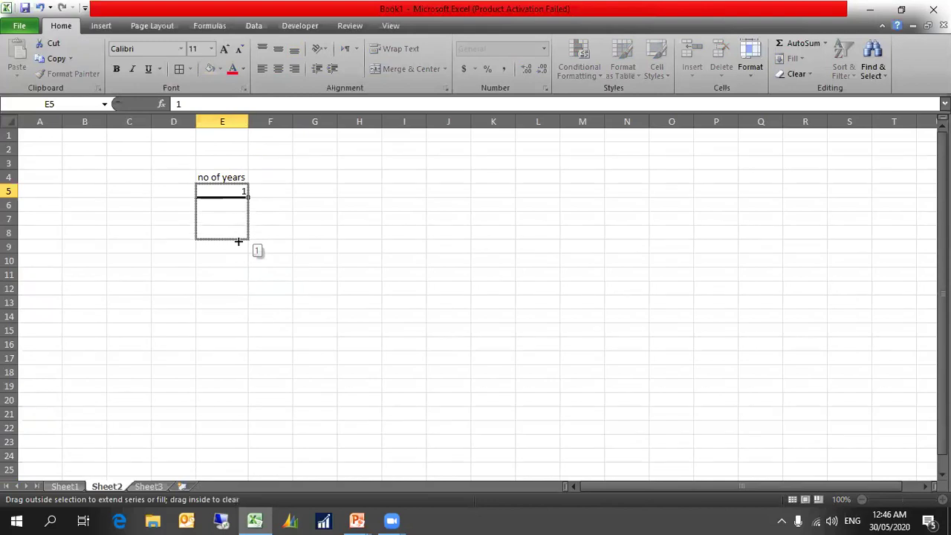
# Fill E5:E9 on Sheet2 as a series from 1 to 5 and center column E
pyautogui.click(260, 264)
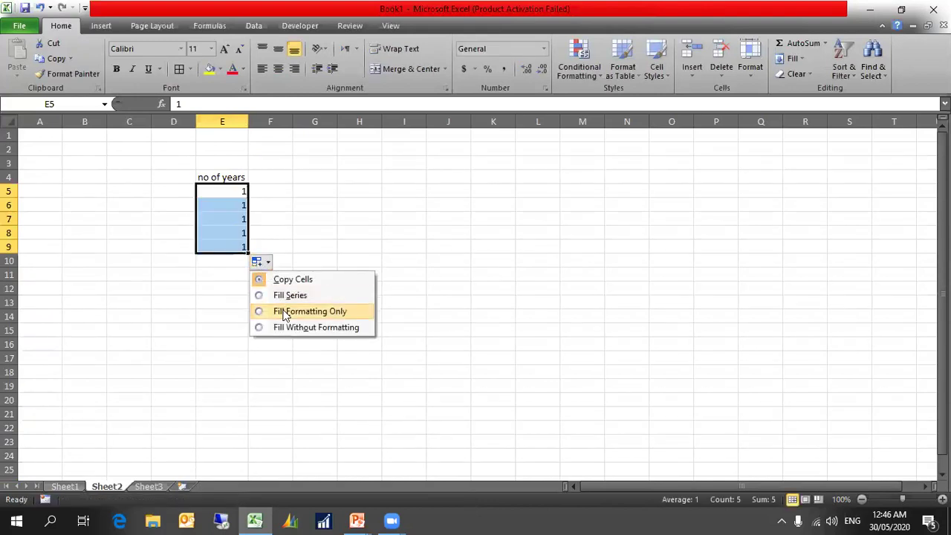
pyautogui.click(281, 296)
pyautogui.click(262, 180)
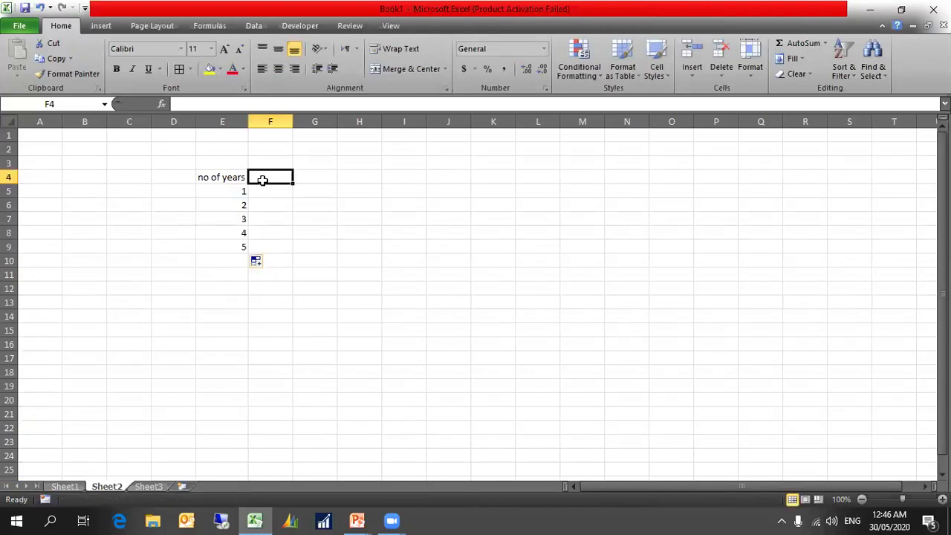
pyautogui.click(223, 122)
pyautogui.click(277, 70)
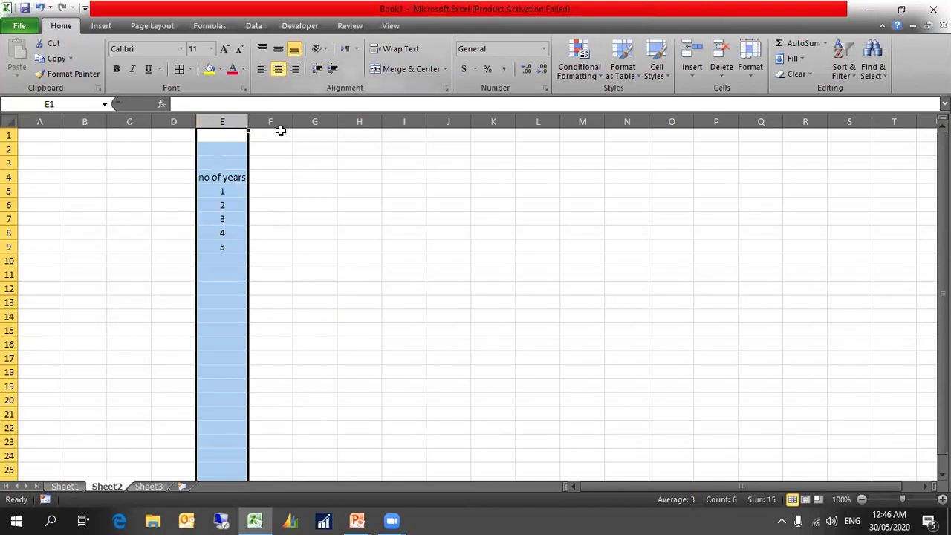
# Add a Dep column with its header in F4 and 900,000 in each of the five years, F5:F9
pyautogui.click(278, 180)
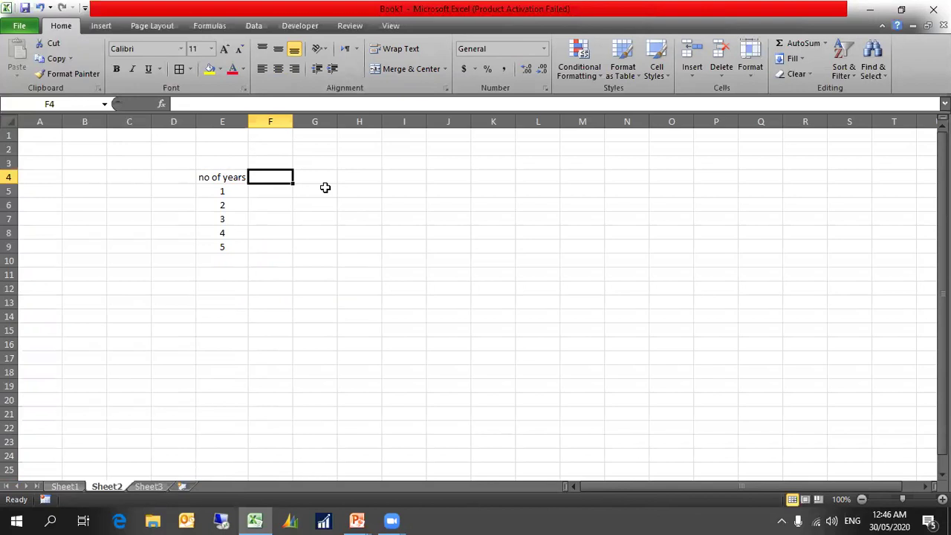
pyautogui.write('Dp')
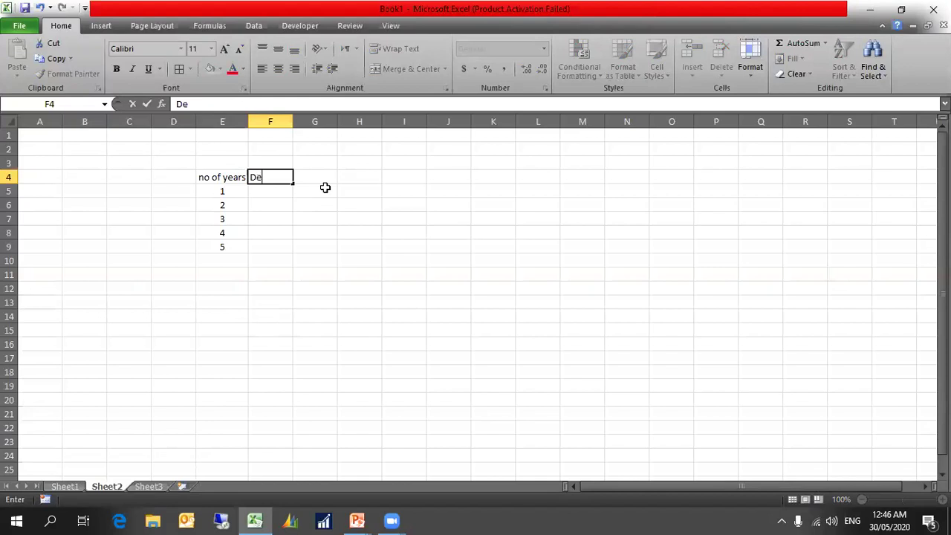
pyautogui.press('Return')
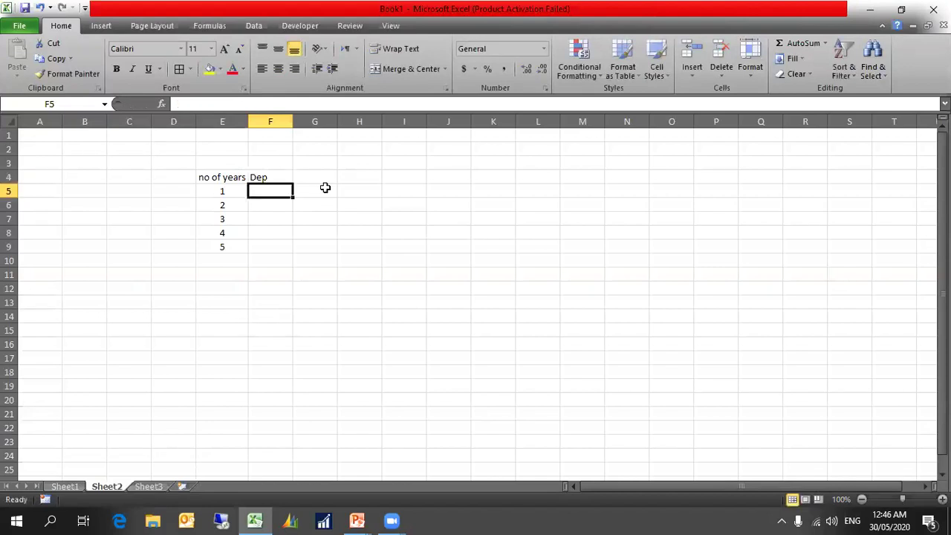
pyautogui.write('900,000')
pyautogui.hotkey('ctrl', 'Return')
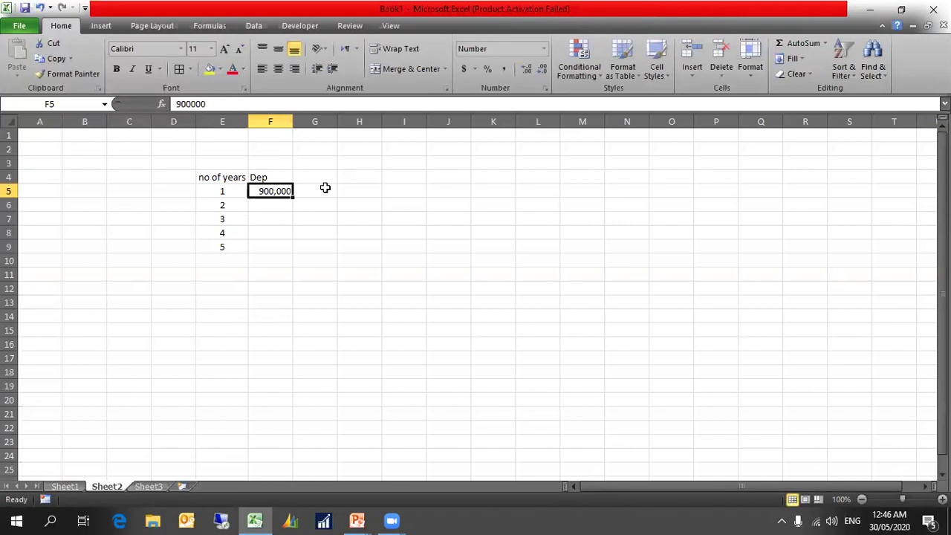
pyautogui.hotkey('ctrl', 'c')
pyautogui.hotkey('shift', 'Down')
pyautogui.hotkey('shift', 'Down')
pyautogui.hotkey('shift', 'Down')
pyautogui.hotkey('shift', 'Down')
pyautogui.press('Return')
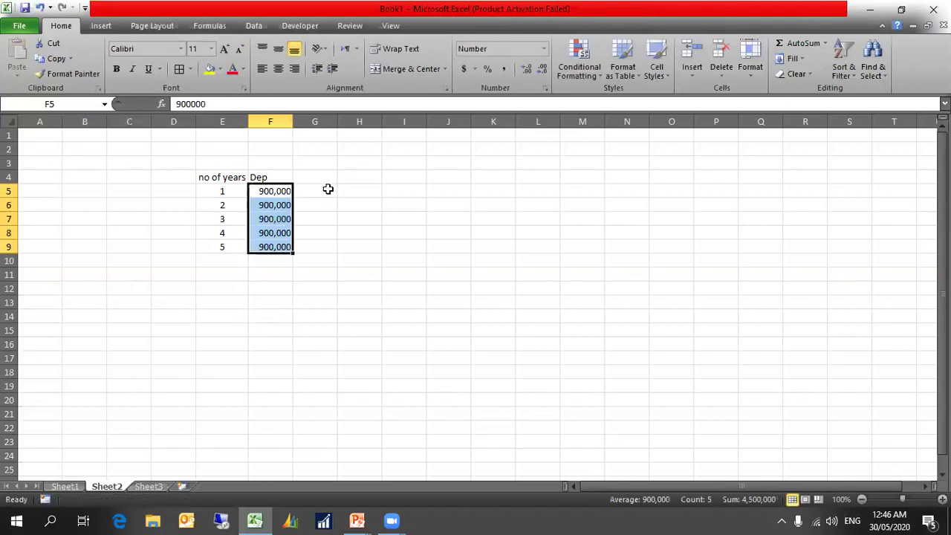
# Center the contents of the entire Sheet2 worksheet
pyautogui.click(275, 176)
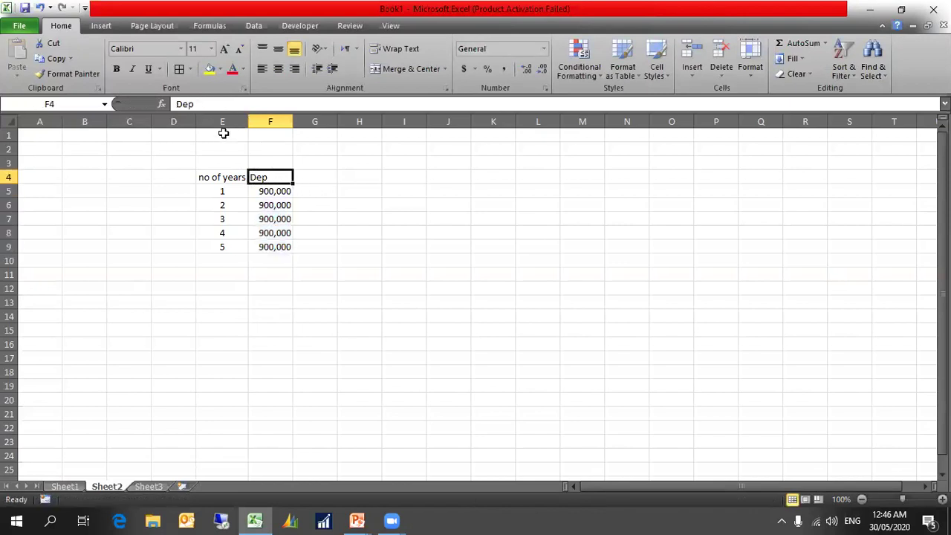
pyautogui.click(9, 121)
pyautogui.click(272, 71)
# Check the straight-line depreciation example in the PowerPoint slide show and return to the Excel worksheet
pyautogui.click(310, 179)
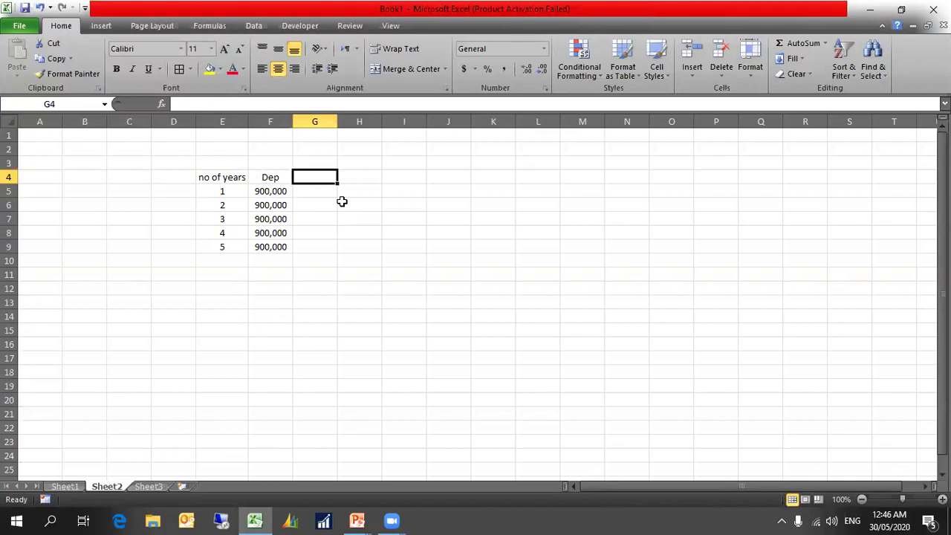
pyautogui.hotkey('alt', 'Tab')
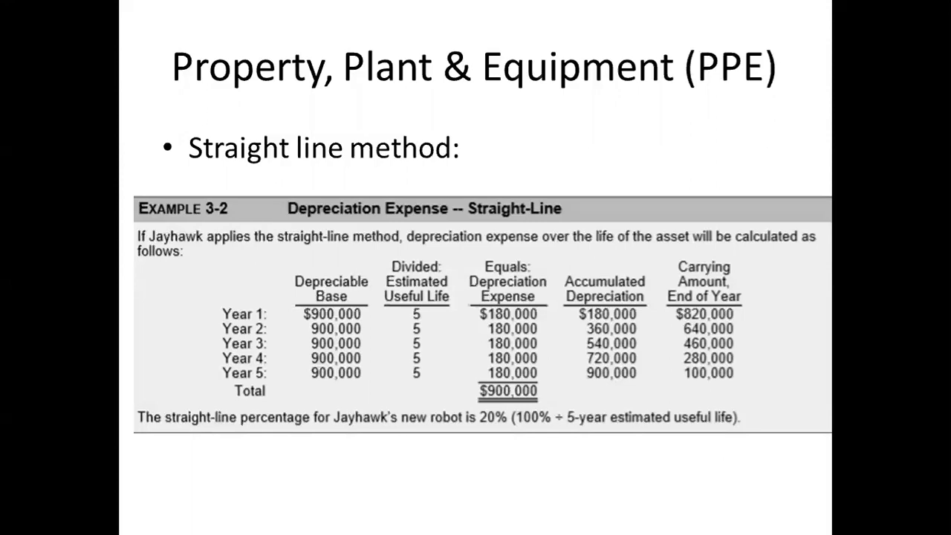
pyautogui.hotkey('alt', 'Tab')
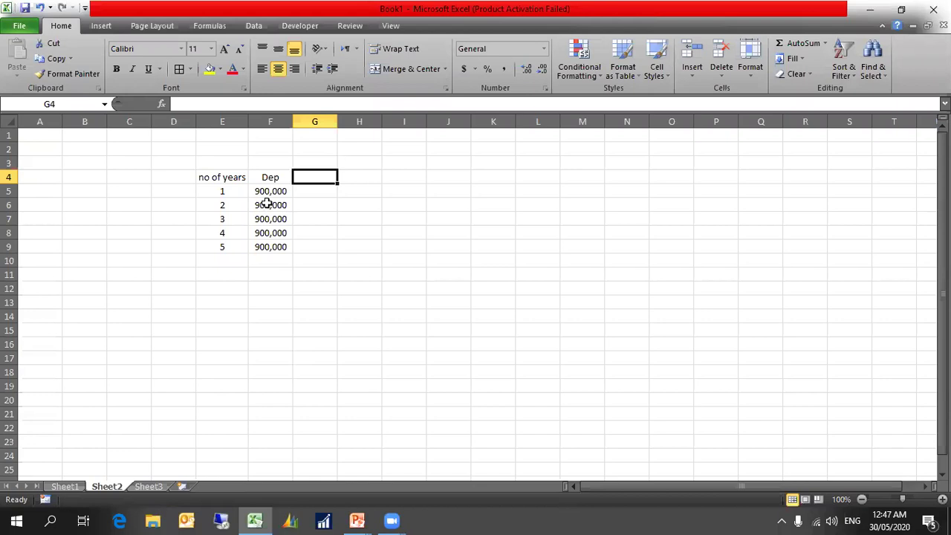
# Calculate the annual depreciation in I3 with =900000/5 and apply the comma number style
pyautogui.click(415, 173)
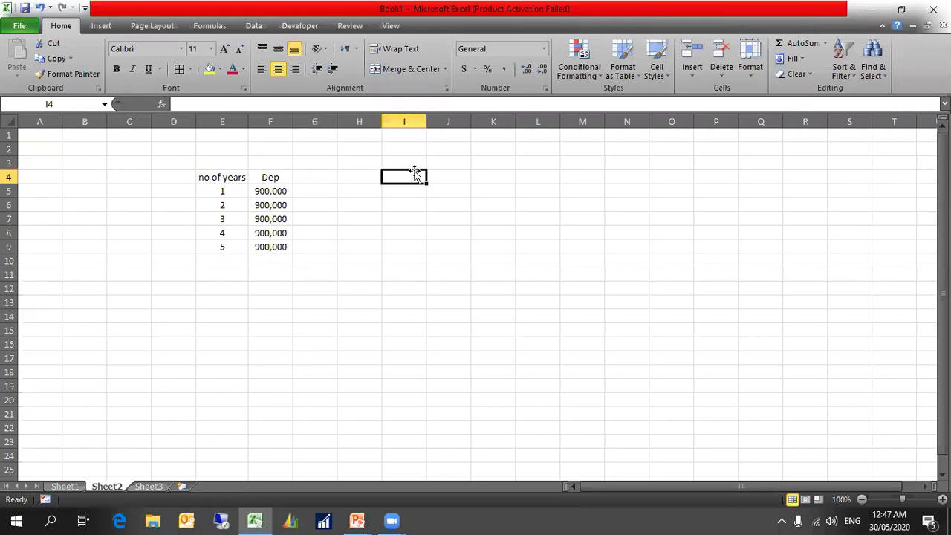
pyautogui.click(405, 161)
pyautogui.write('=900,000')
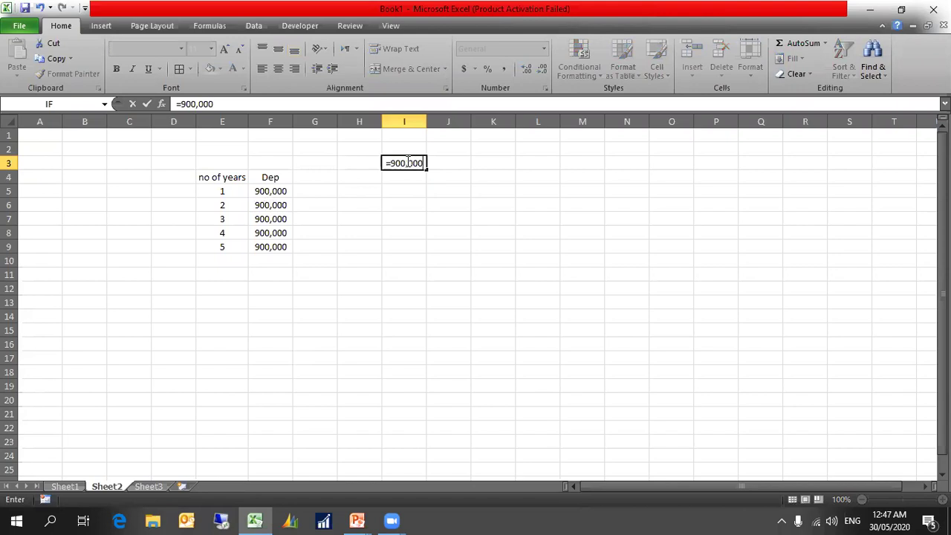
pyautogui.write('/5')
pyautogui.press('Return')
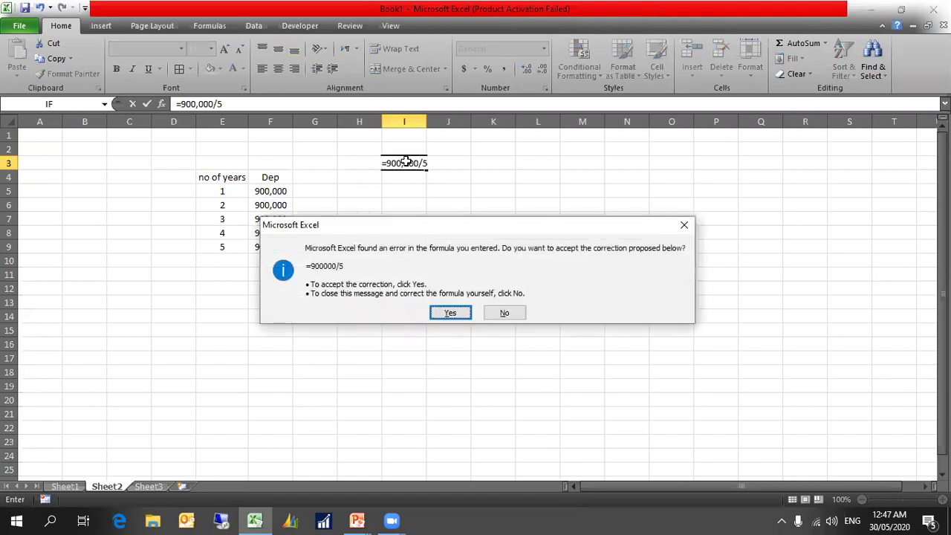
pyautogui.press('Return')
pyautogui.click(401, 158)
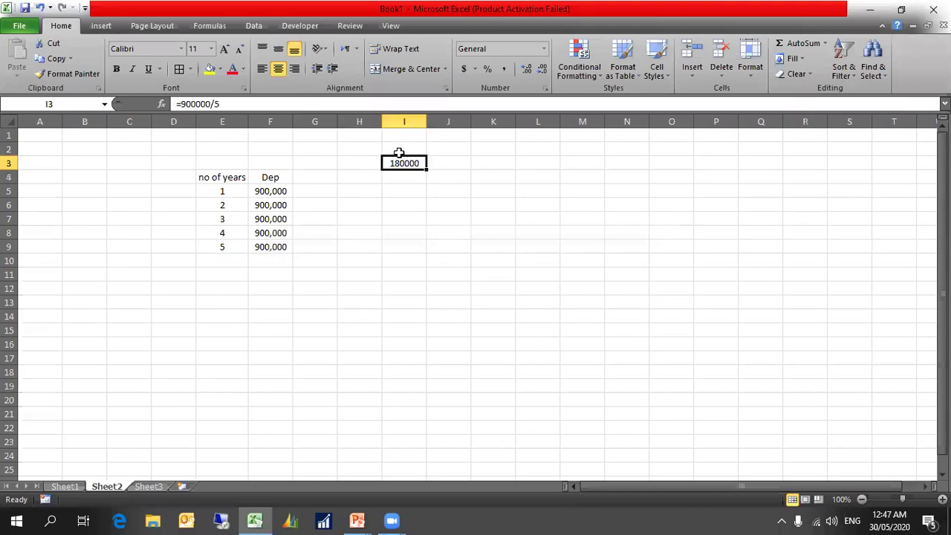
pyautogui.click(506, 68)
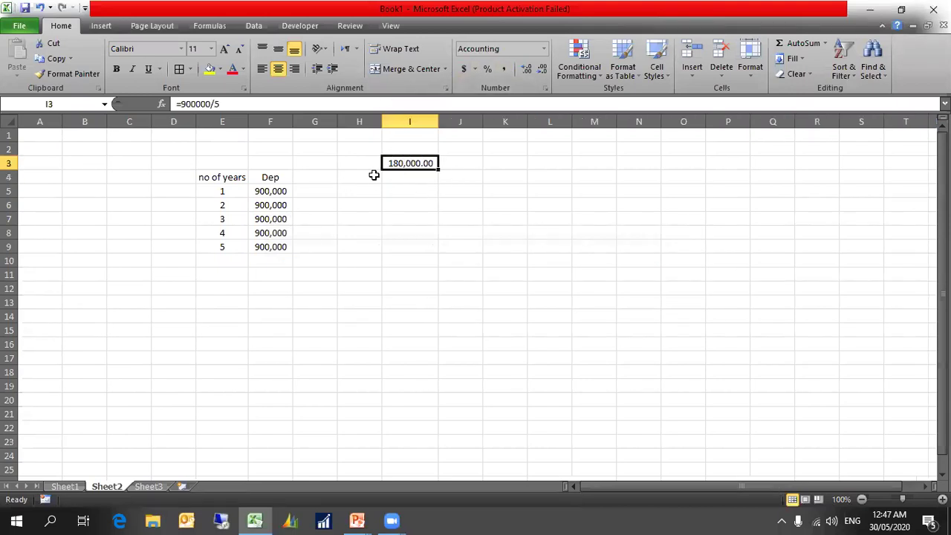
pyautogui.click(320, 188)
pyautogui.click(319, 178)
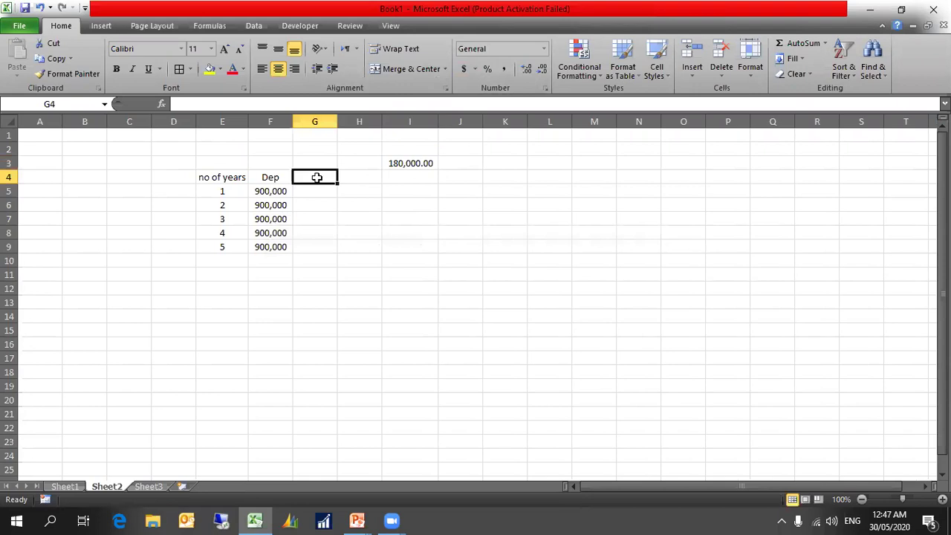
# Add the header "deprication exp" in G4 and fit column G's width to it
pyautogui.write('depr')
pyautogui.write('icar')
pyautogui.write('tio')
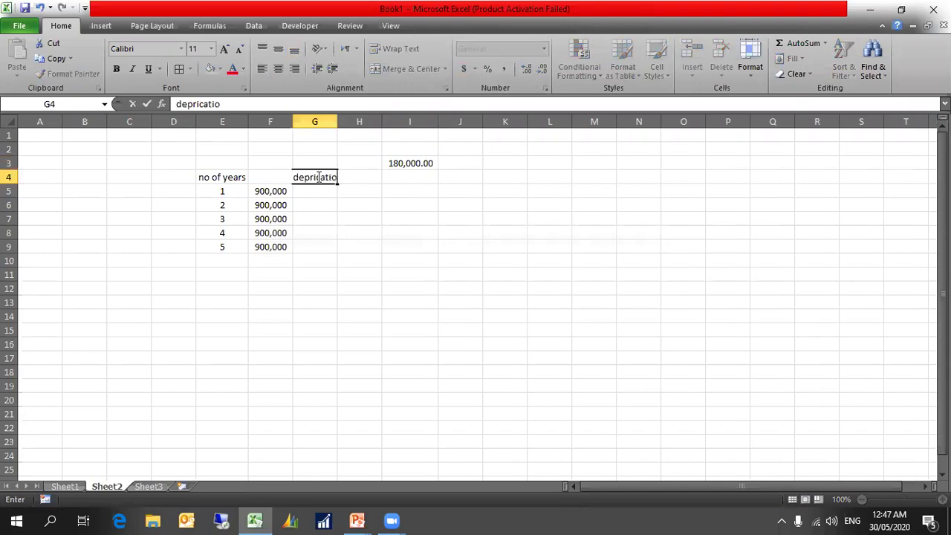
pyautogui.write('n exp')
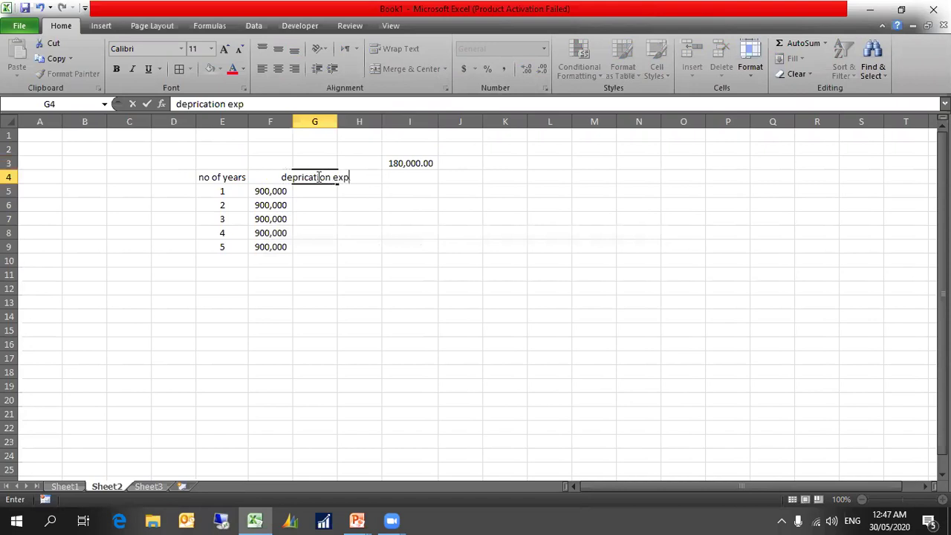
pyautogui.click(343, 121)
pyautogui.doubleClick(338, 121)
# Enter 180,000 as the depreciation expense in G5 and copy it down through G9 for all five years
pyautogui.click(339, 191)
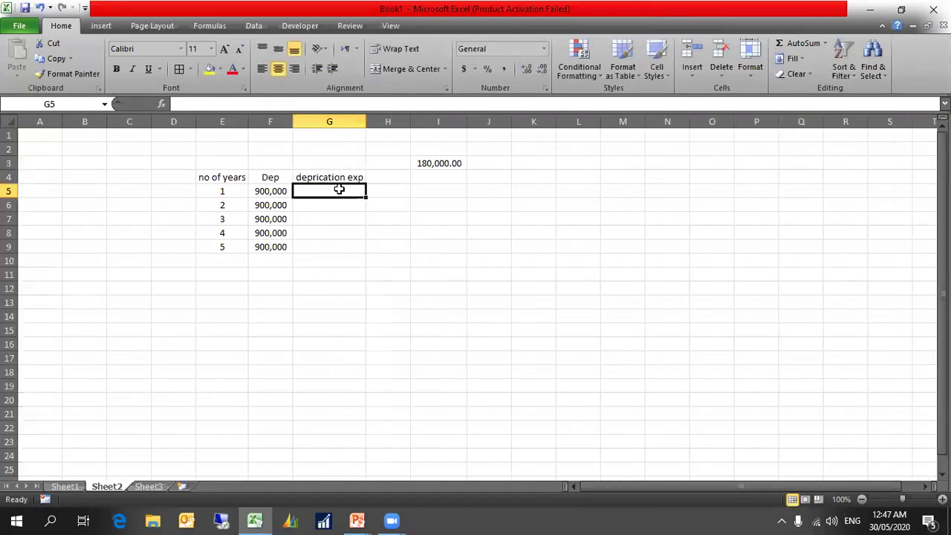
pyautogui.write('180,000')
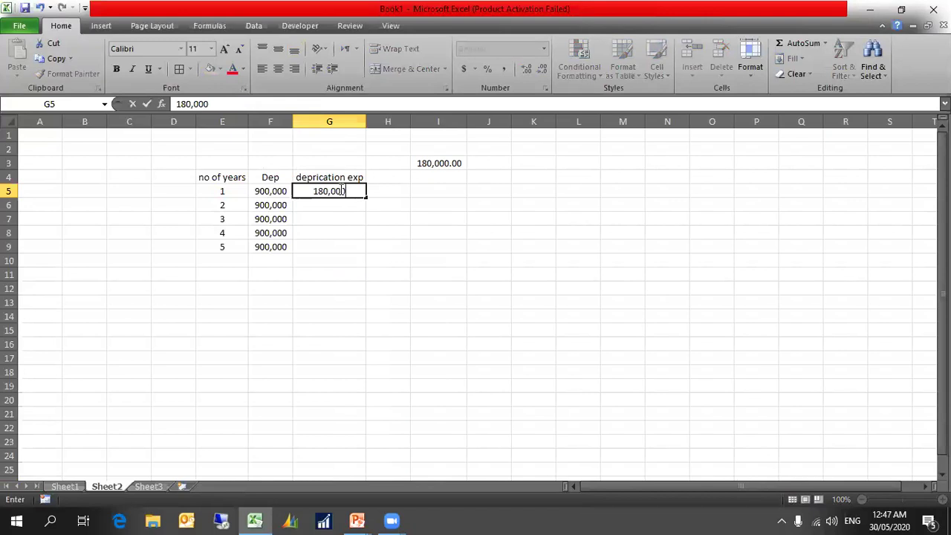
pyautogui.hotkey('ctrl', 'Return')
pyautogui.hotkey('ctrl', 'c')
pyautogui.hotkey('shift', 'Down')
pyautogui.hotkey('shift', 'Down')
pyautogui.hotkey('shift', 'Down')
pyautogui.hotkey('shift', 'Down')
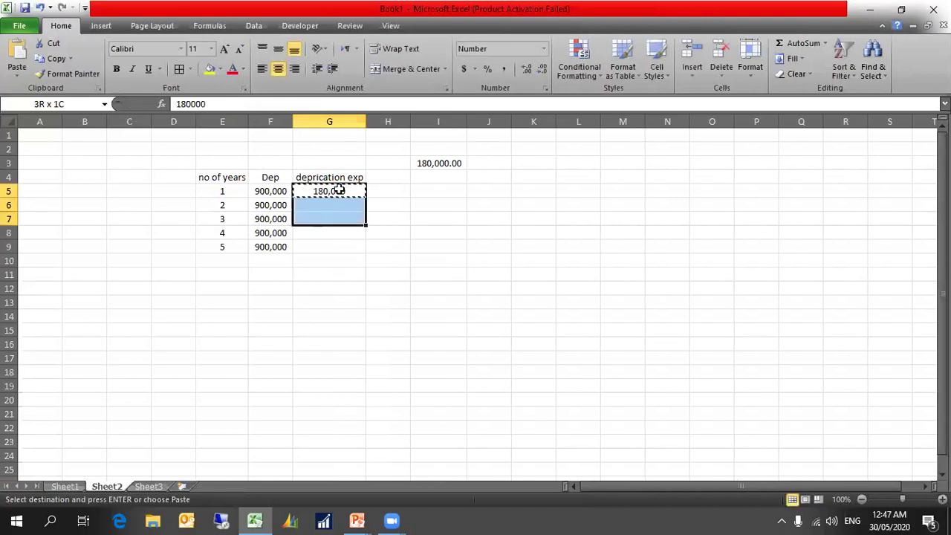
pyautogui.press('Return')
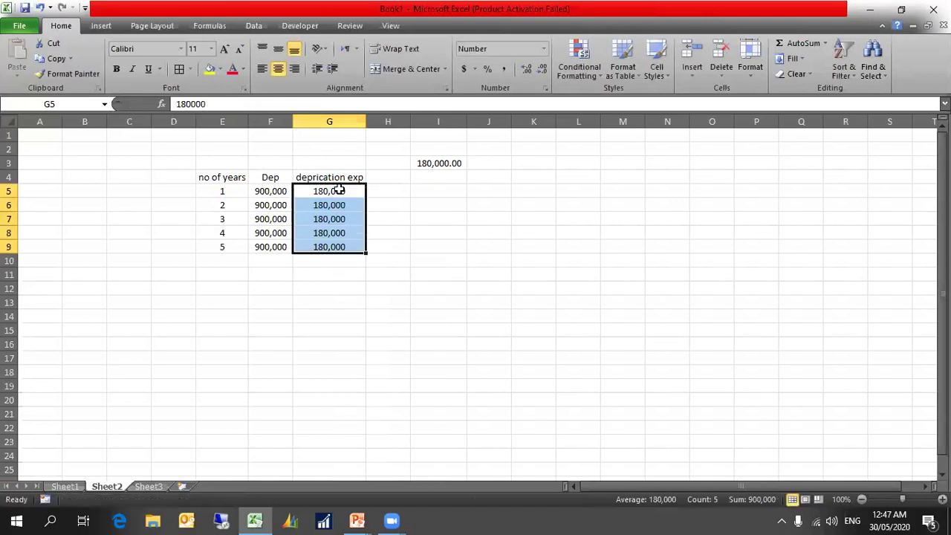
# Clear the separate annual depreciation calculation from I3
pyautogui.click(440, 162)
pyautogui.press('Delete')
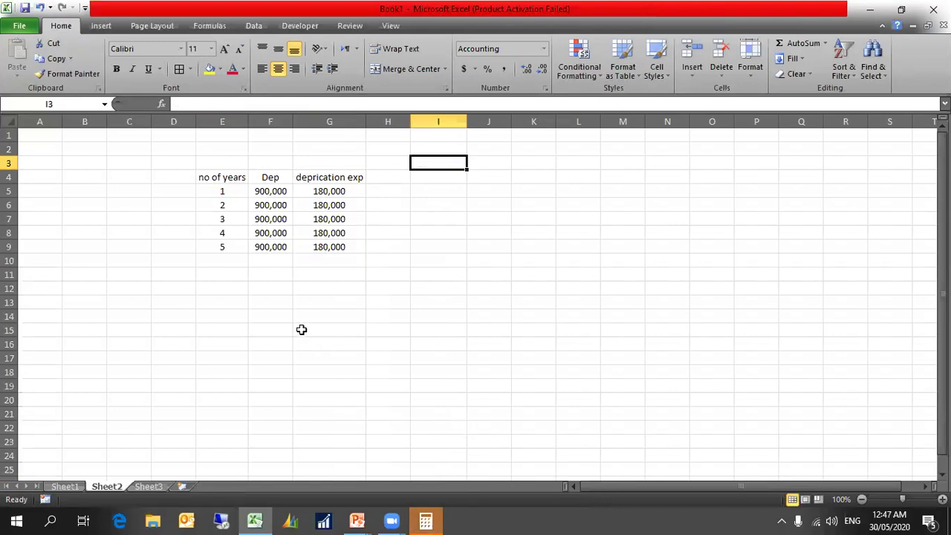
pyautogui.click(334, 194)
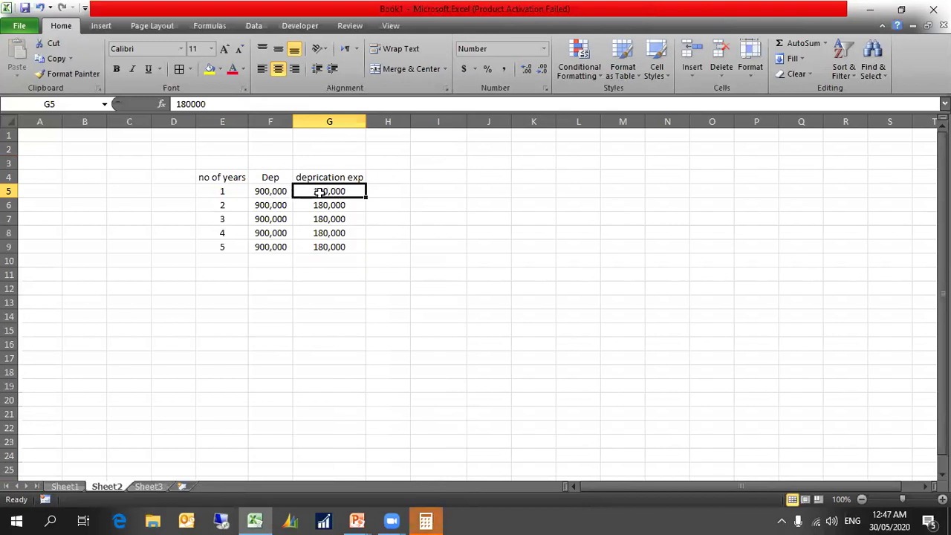
# Enter 900,000 in J3 and 5 in J4 as the inputs for the depreciation calculation
pyautogui.click(510, 166)
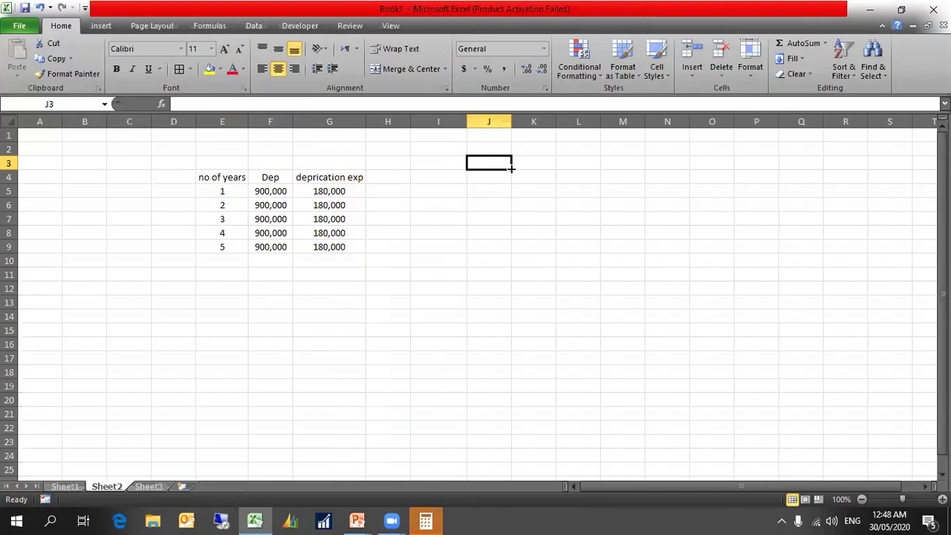
pyautogui.write('900,000')
pyautogui.press('Return')
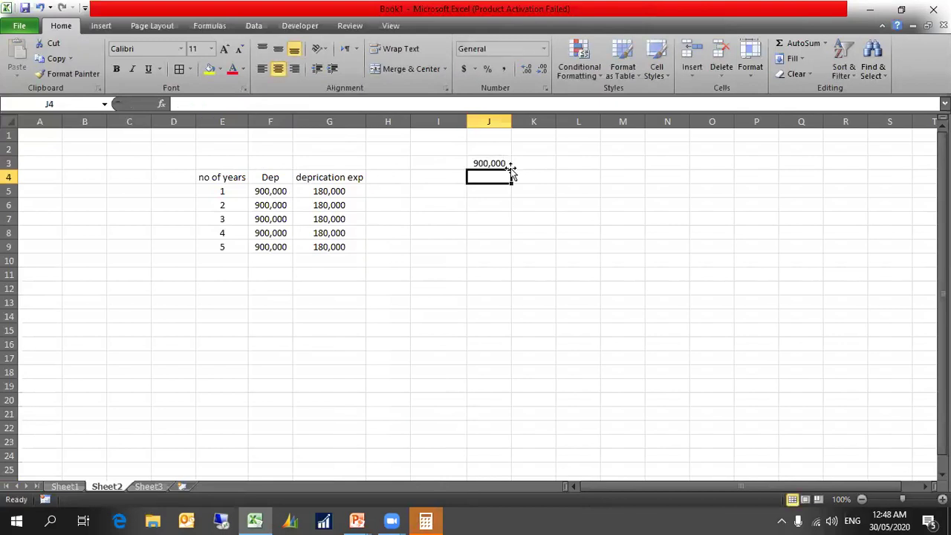
pyautogui.write('5')
pyautogui.press('Up')
# Label the two inputs "depricatible base" in I3 and "useful life" in I4, fitting column I's width to the text
pyautogui.press('Left')
pyautogui.write('d')
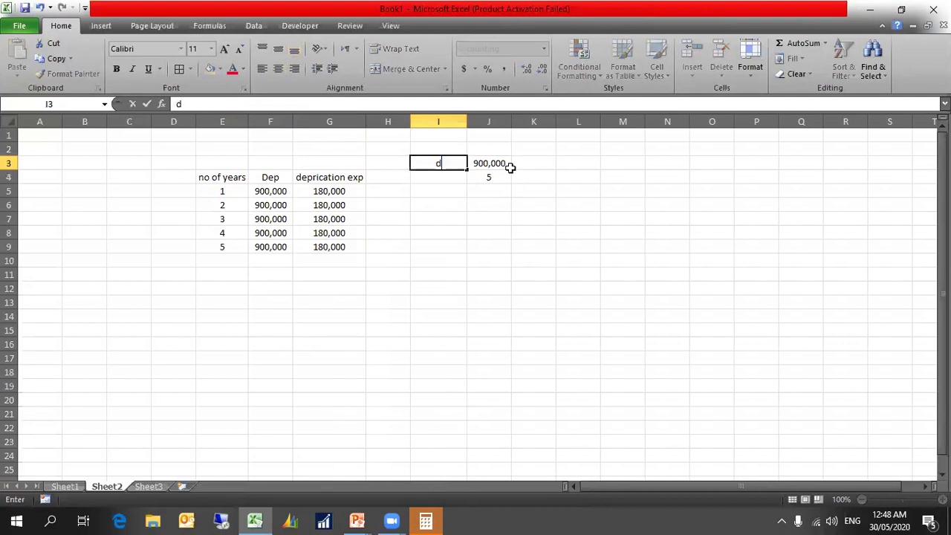
pyautogui.write('epricatible base')
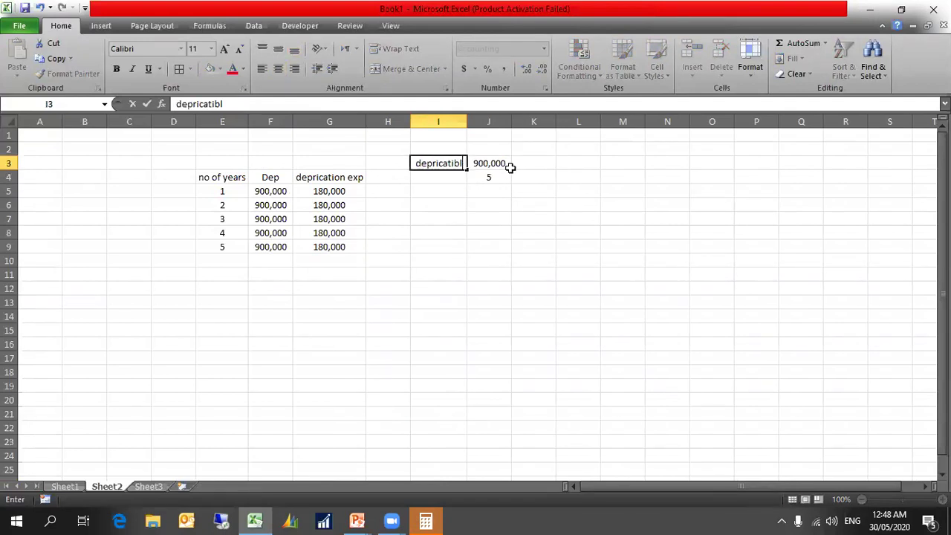
pyautogui.doubleClick(469, 113)
pyautogui.click(515, 176)
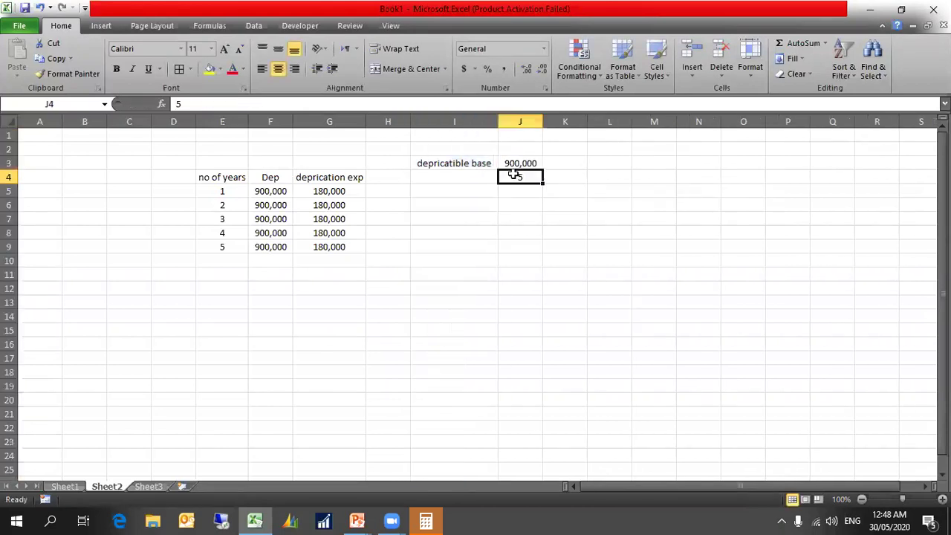
pyautogui.click(462, 183)
pyautogui.write('usef')
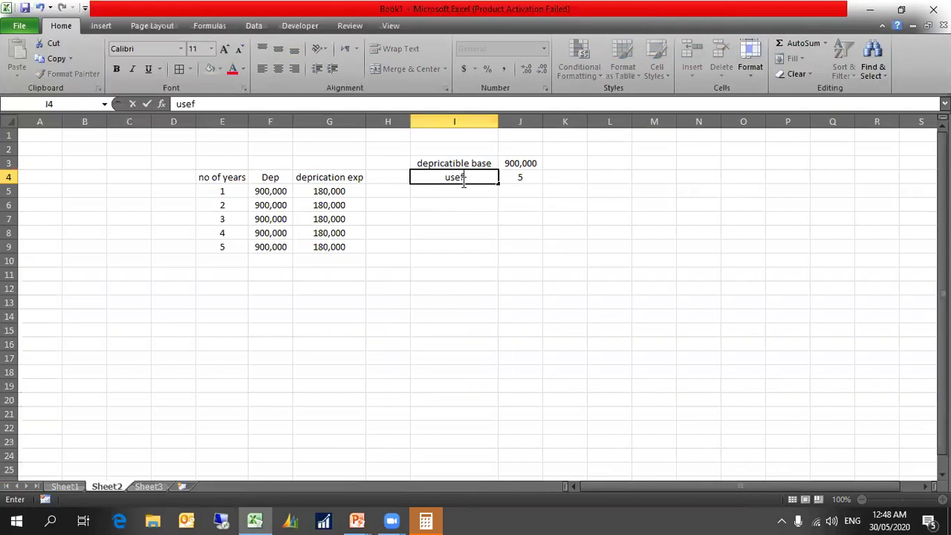
pyautogui.write('ul life')
pyautogui.press('Return')
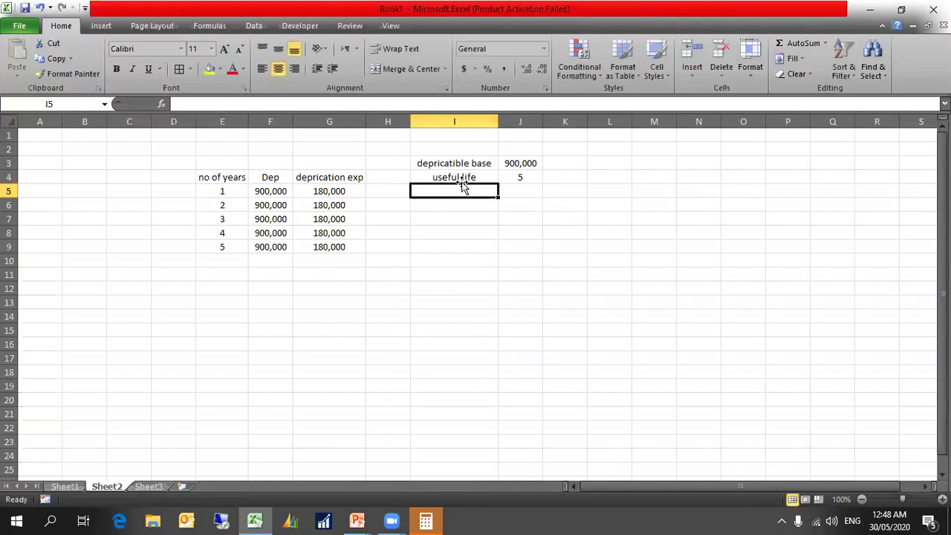
# Add the label "deprication exp" in I5 and calculate it in J5 with =J3/J4
pyautogui.write('dep')
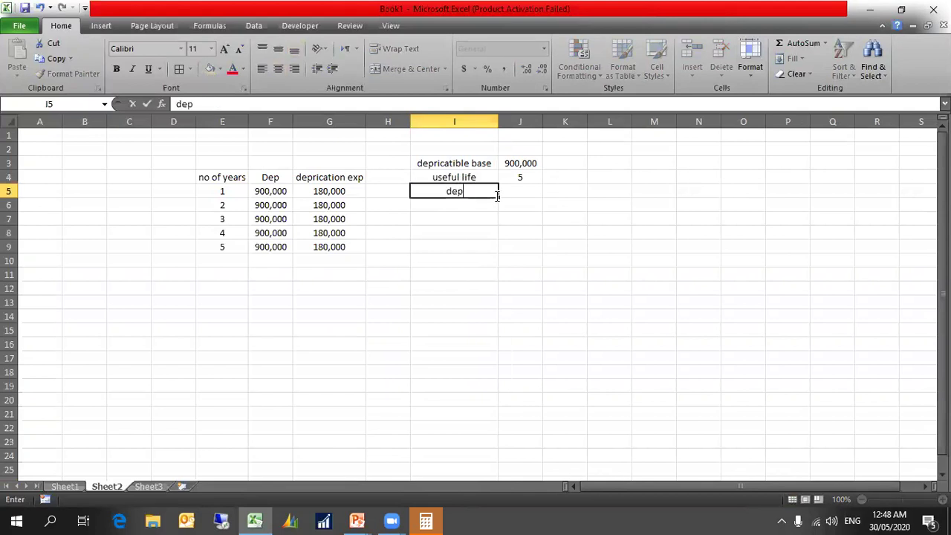
pyautogui.write('riciation ex')
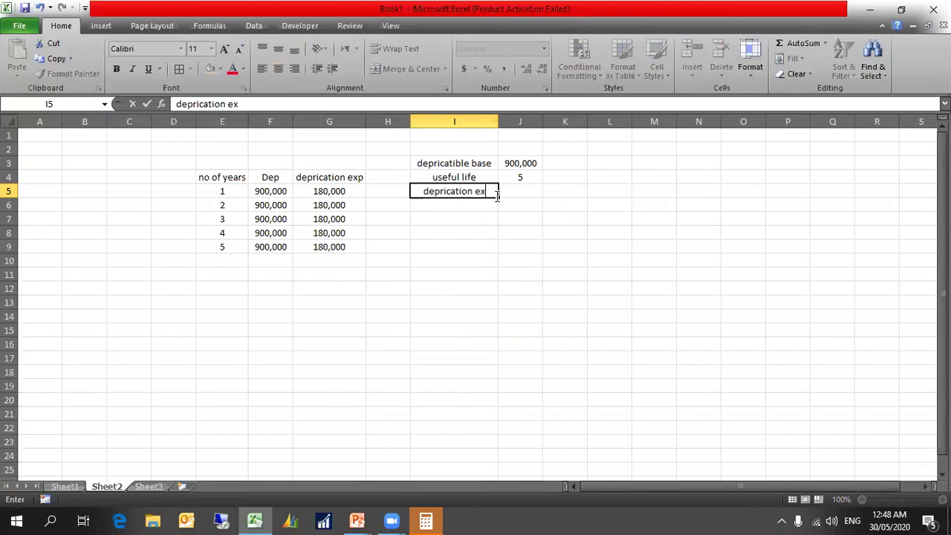
pyautogui.write('p')
pyautogui.press('Tab')
pyautogui.write('=')
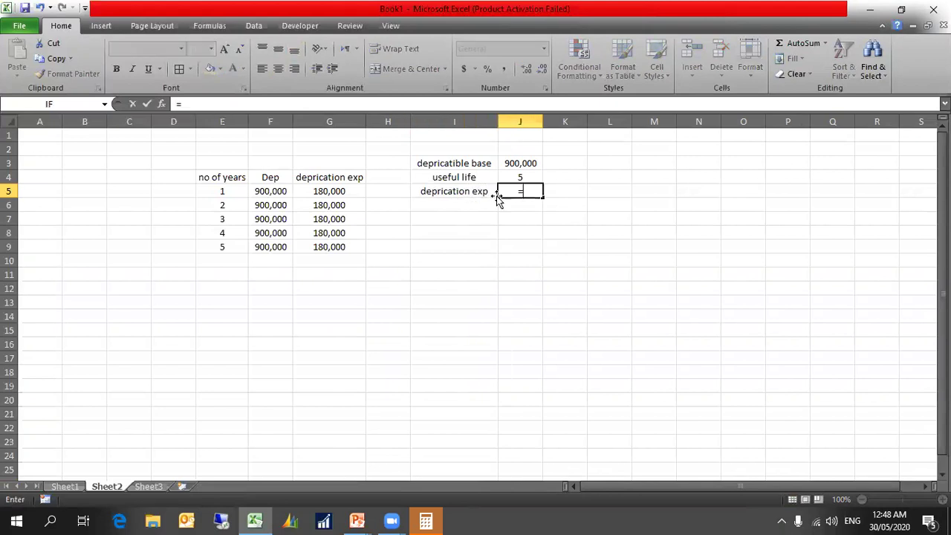
pyautogui.click(519, 165)
pyautogui.write('/')
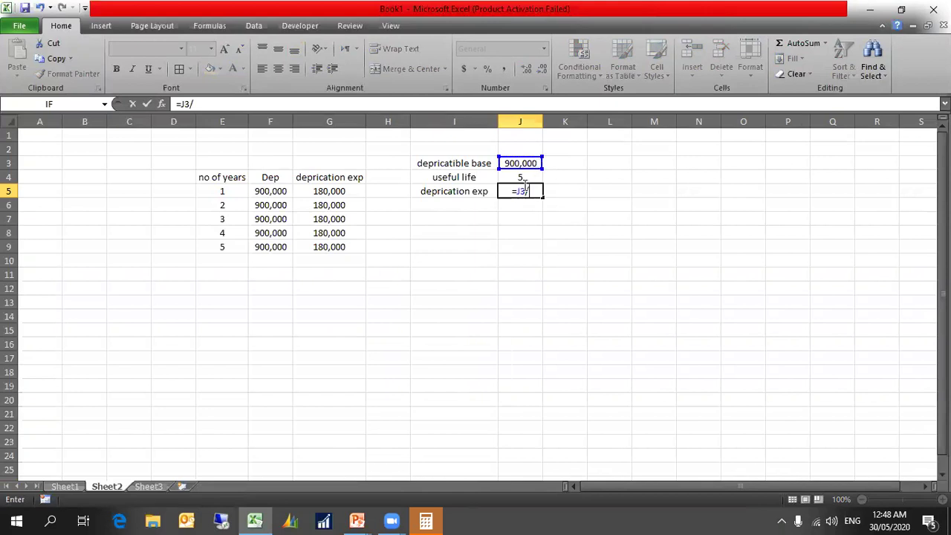
pyautogui.click(520, 178)
pyautogui.press('Return')
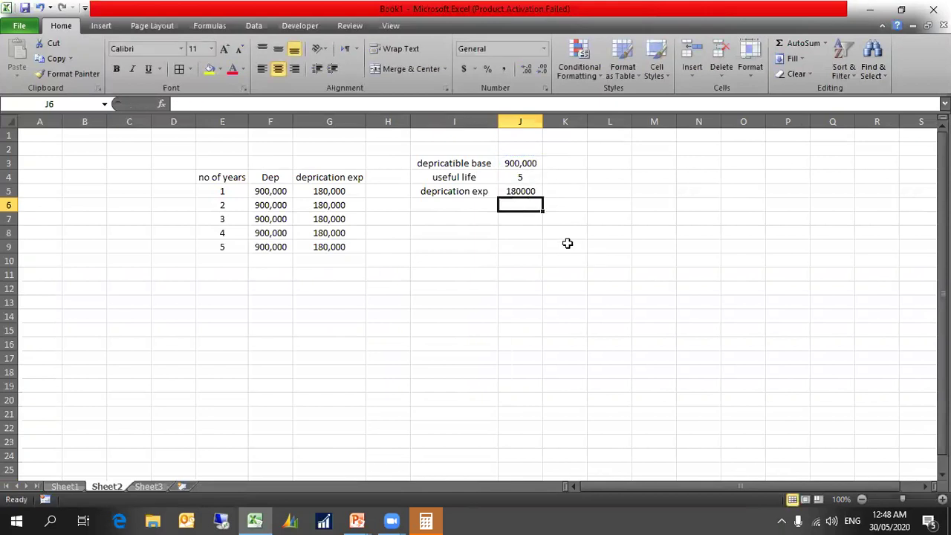
# Copy the number format of J3 onto the depreciation expense result in J5 with Format Painter
pyautogui.click(520, 162)
pyautogui.click(68, 74)
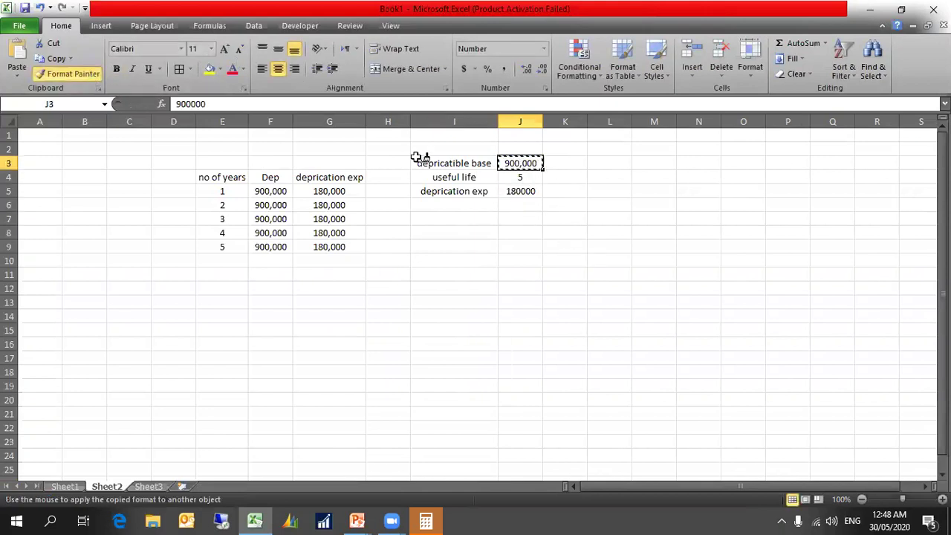
pyautogui.click(509, 190)
pyautogui.click(547, 215)
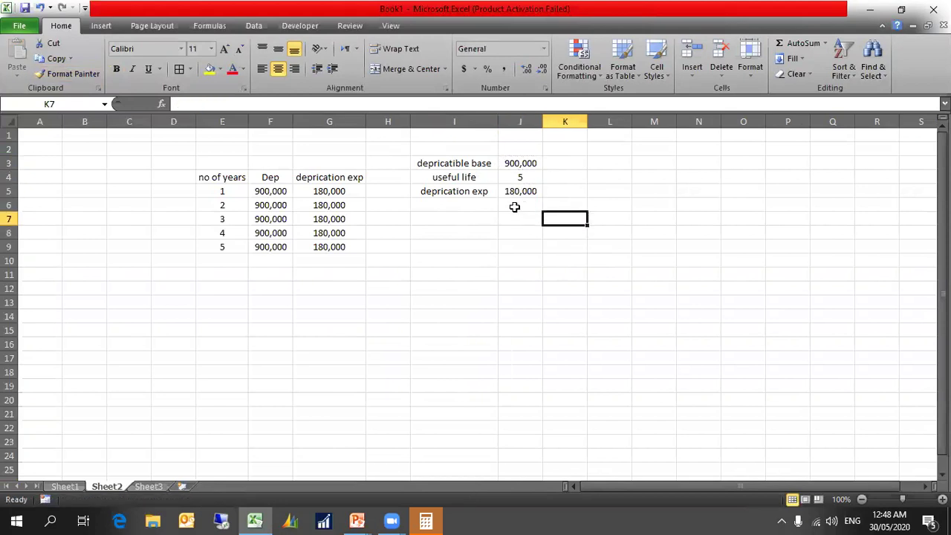
# Set up journal entry headers #, Dr and Cr in I12:K12, moving the # from H12 to I12
pyautogui.click(371, 287)
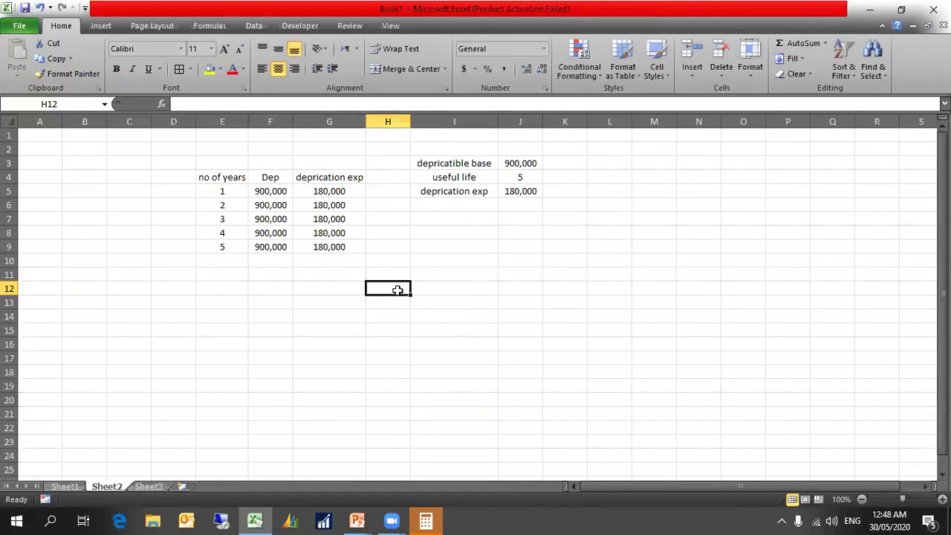
pyautogui.write('#')
pyautogui.press('Tab')
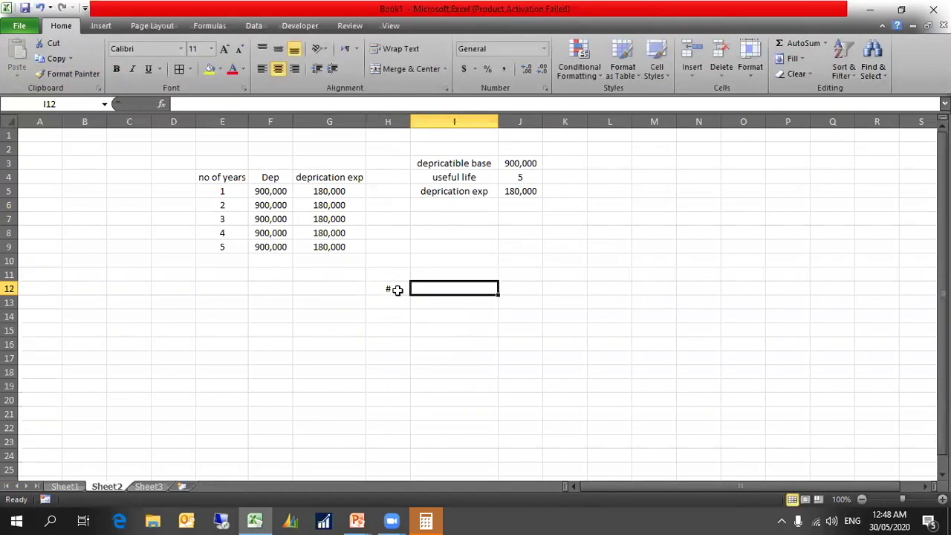
pyautogui.click(397, 289)
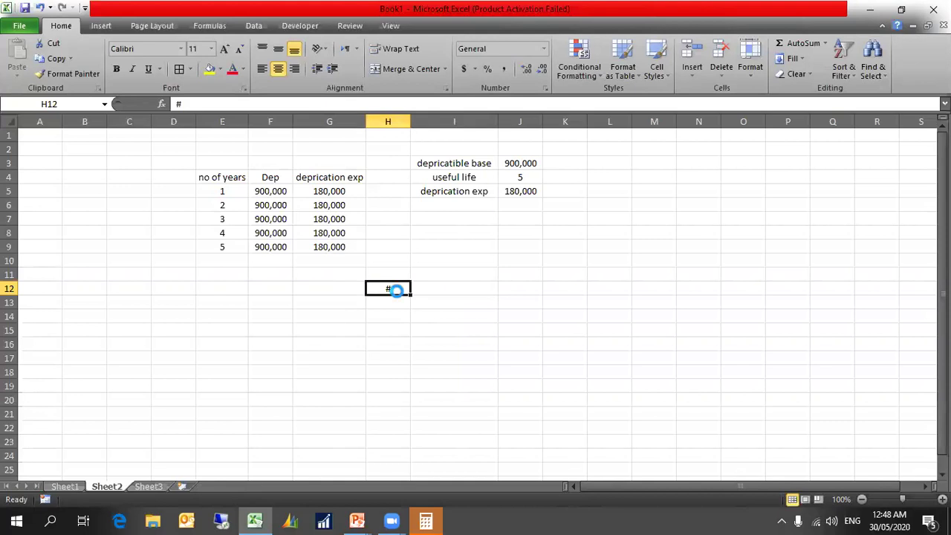
pyautogui.hotkey('ctrl', 'x')
pyautogui.press('Tab')
pyautogui.hotkey('ctrl', 'v')
pyautogui.press('Tab')
pyautogui.write('Dr')
pyautogui.press('Tab')
pyautogui.write('Cr')
pyautogui.hotkey('shift', 'Tab')
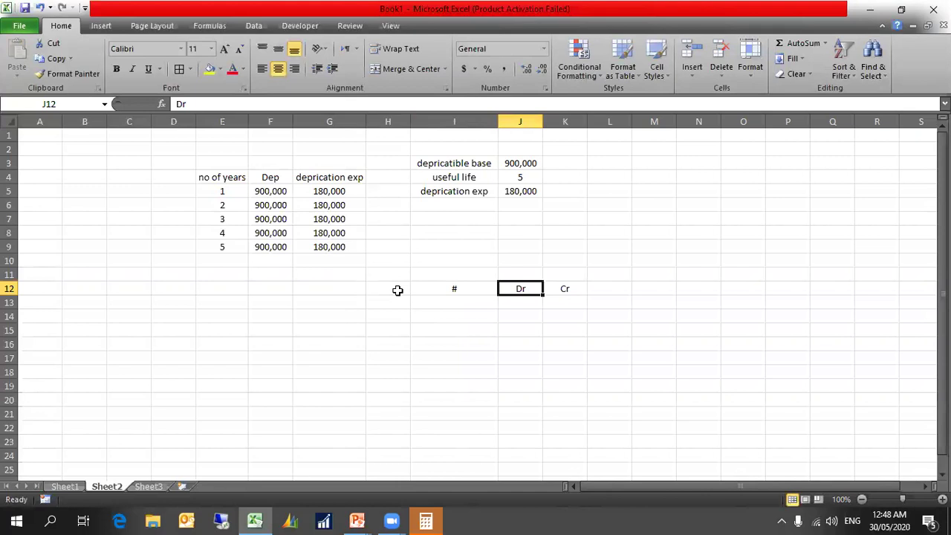
pyautogui.press('Return')
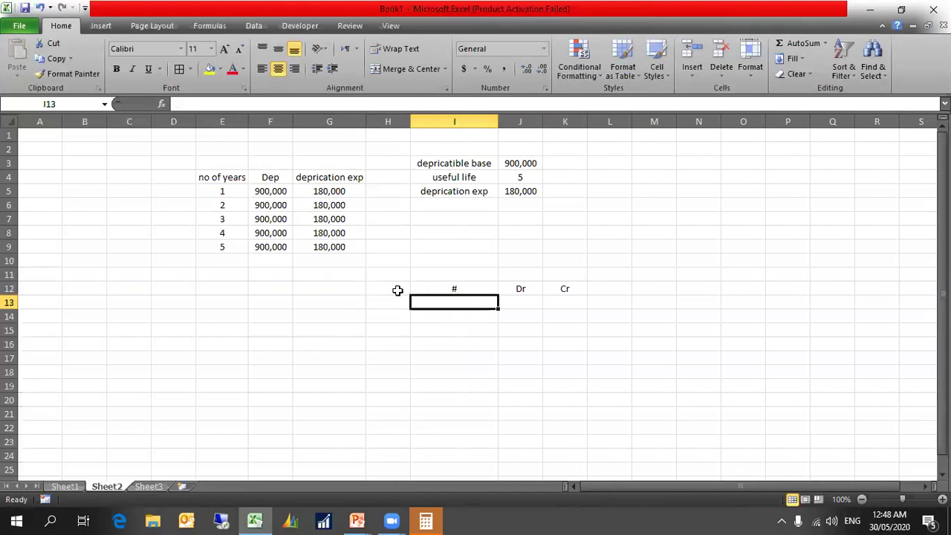
pyautogui.write('dep')
pyautogui.press('BackSpace')
pyautogui.press('BackSpace')
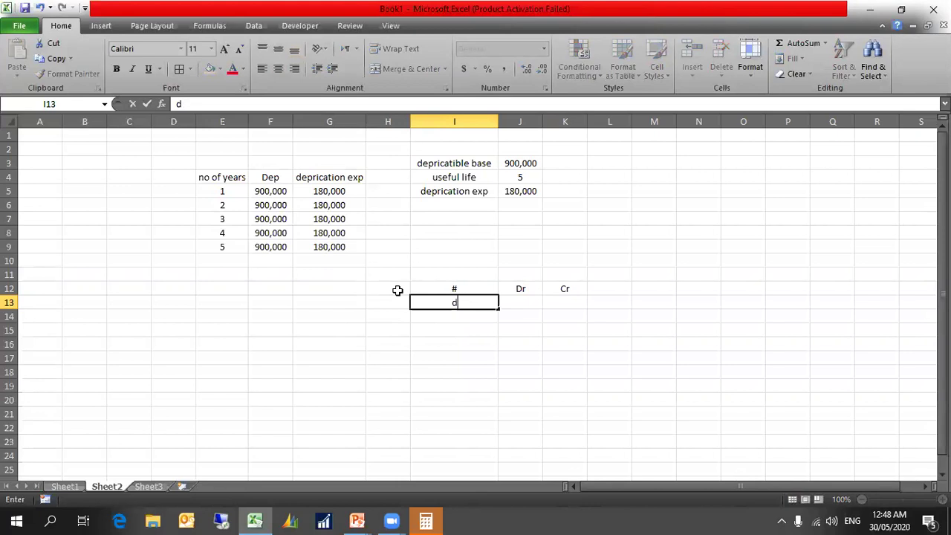
pyautogui.press('BackSpace')
# Copy the "deprication exp" label from I5 to I13 and enter its debit of 180,000 in J13
pyautogui.press('Up')
pyautogui.press('Up')
pyautogui.press('Up')
pyautogui.press('Up')
pyautogui.press('Up')
pyautogui.press('Up')
pyautogui.press('Up')
pyautogui.press('Up')
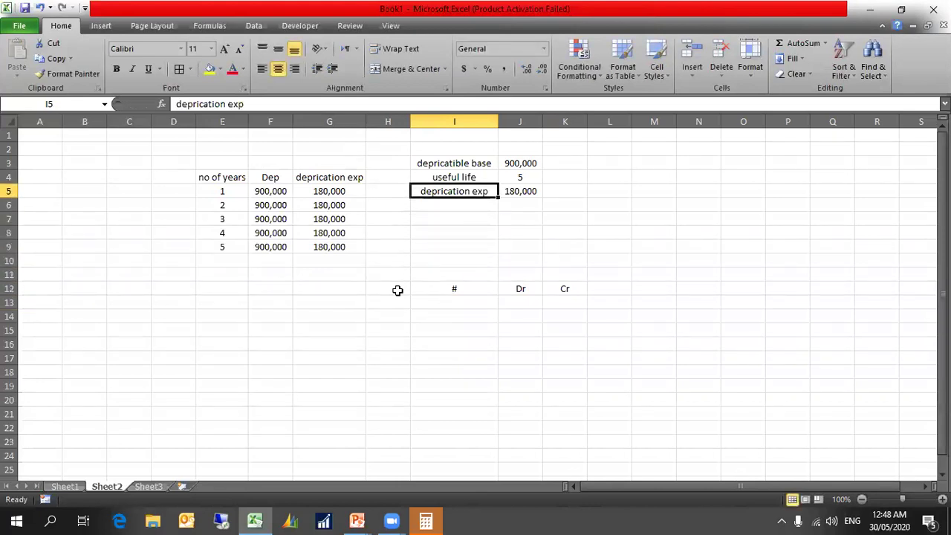
pyautogui.hotkey('ctrl', 'c')
pyautogui.press('Down')
pyautogui.press('Down')
pyautogui.press('Down')
pyautogui.press('Down')
pyautogui.press('Down')
pyautogui.press('Down')
pyautogui.press('Down')
pyautogui.press('Down')
pyautogui.press('Return')
pyautogui.press('Tab')
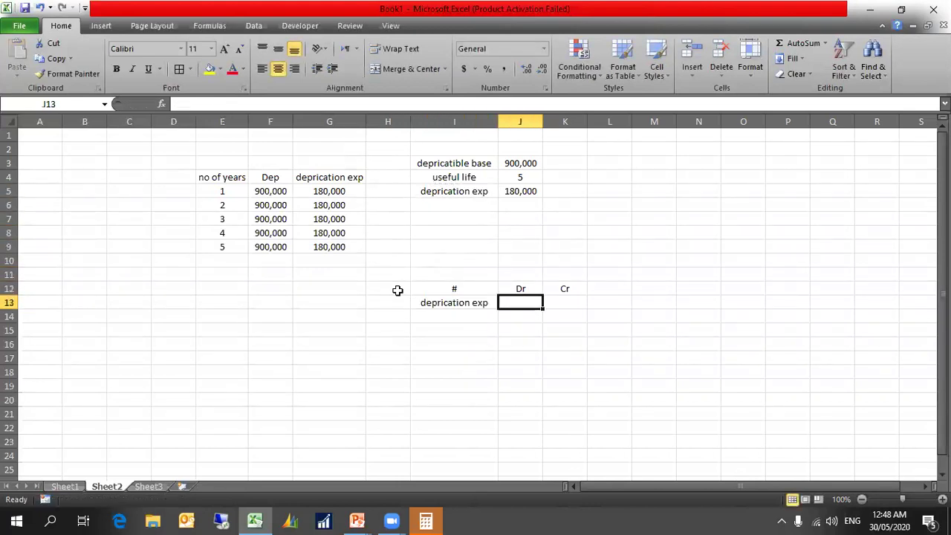
pyautogui.write('180,000')
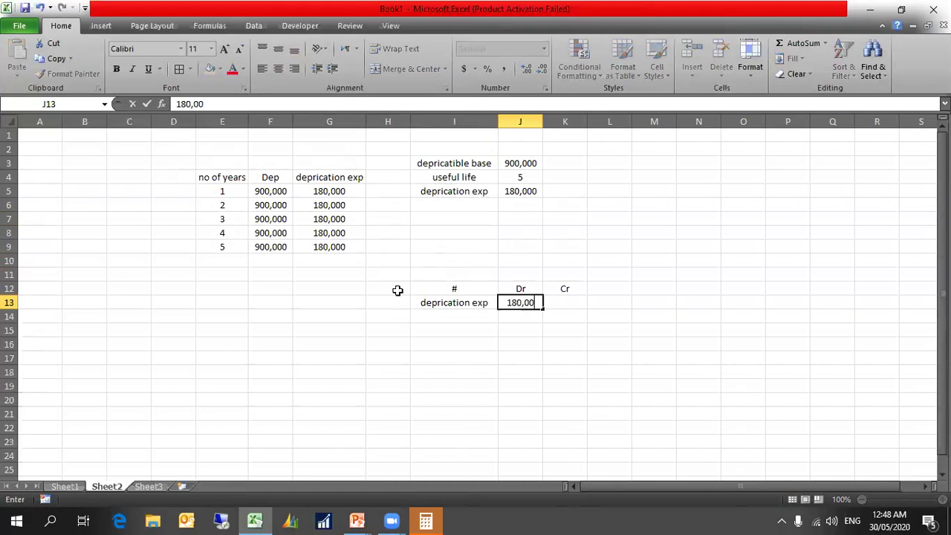
pyautogui.press('Return')
# Add the journal line "accumlated deprication" in I14 with a credit of 180,000 in K14
pyautogui.write('accl')
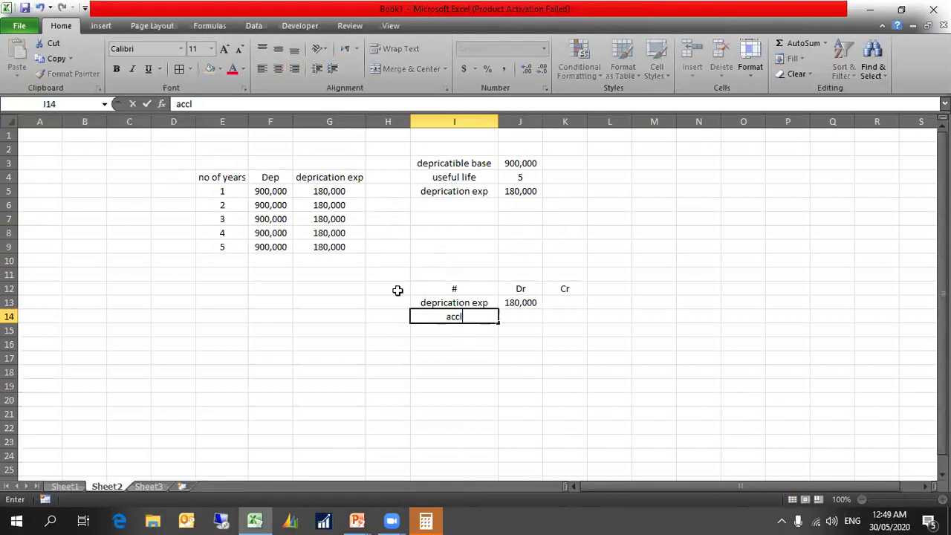
pyautogui.press('BackSpace')
pyautogui.write('umlated ')
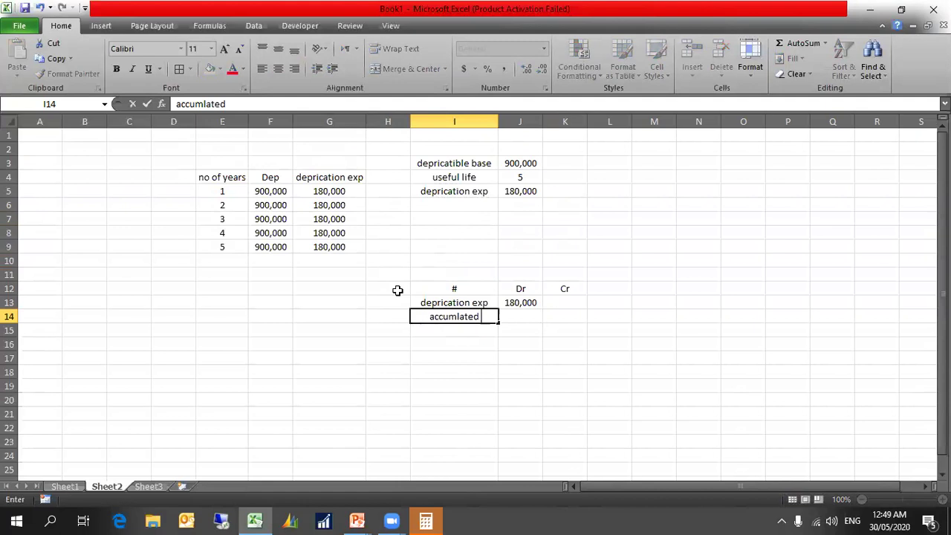
pyautogui.write('deprication')
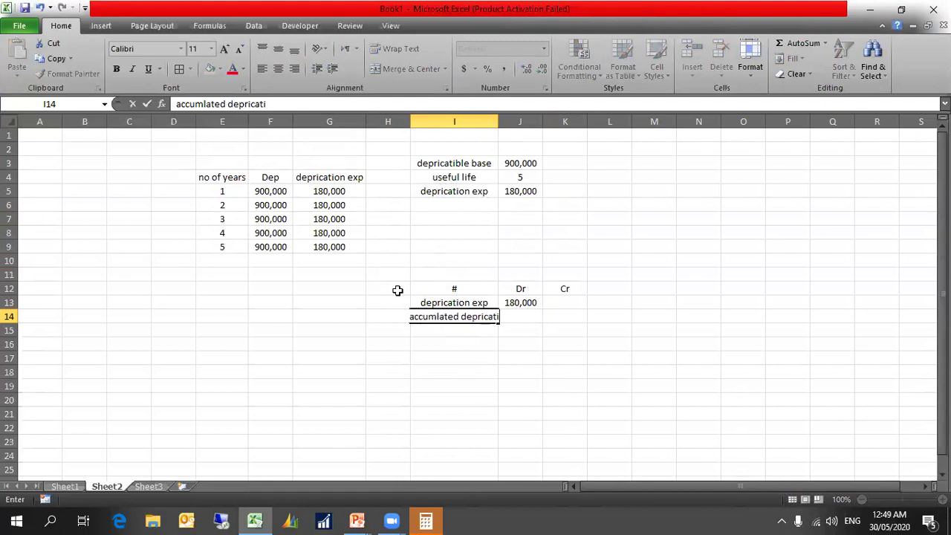
pyautogui.press('Tab')
pyautogui.press('Tab')
pyautogui.write('18')
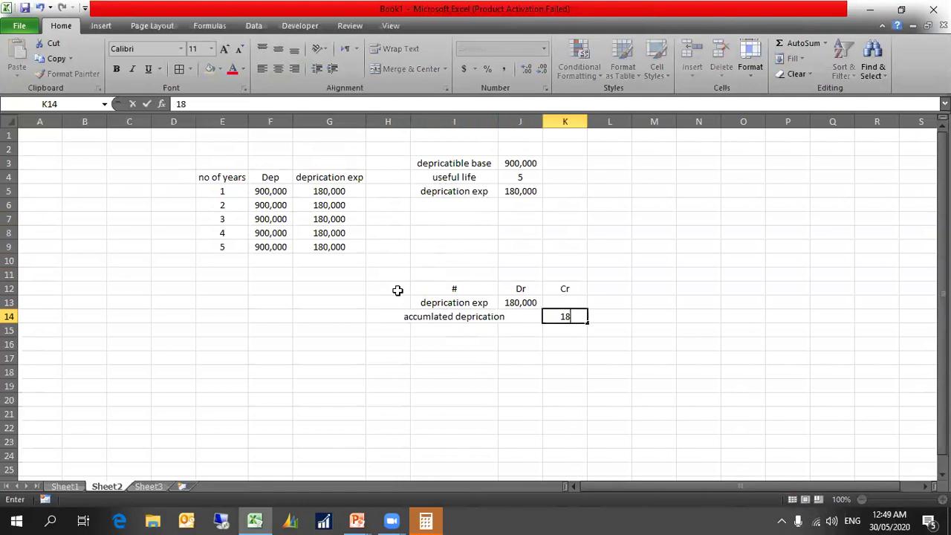
pyautogui.write('0,000')
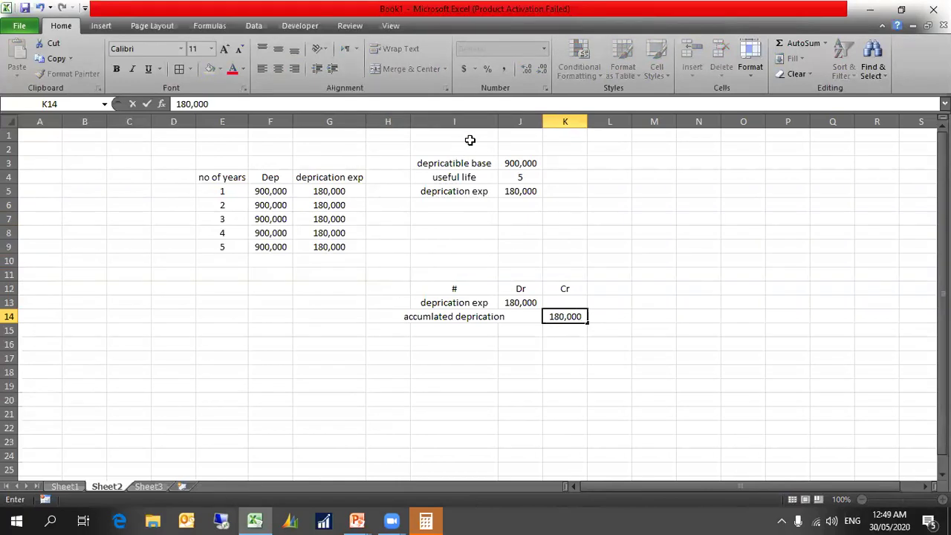
# Fit column I's width to its contents and apply all borders to the journal entry range I12:K14
pyautogui.click(493, 116)
pyautogui.doubleClick(498, 119)
pyautogui.click(560, 357)
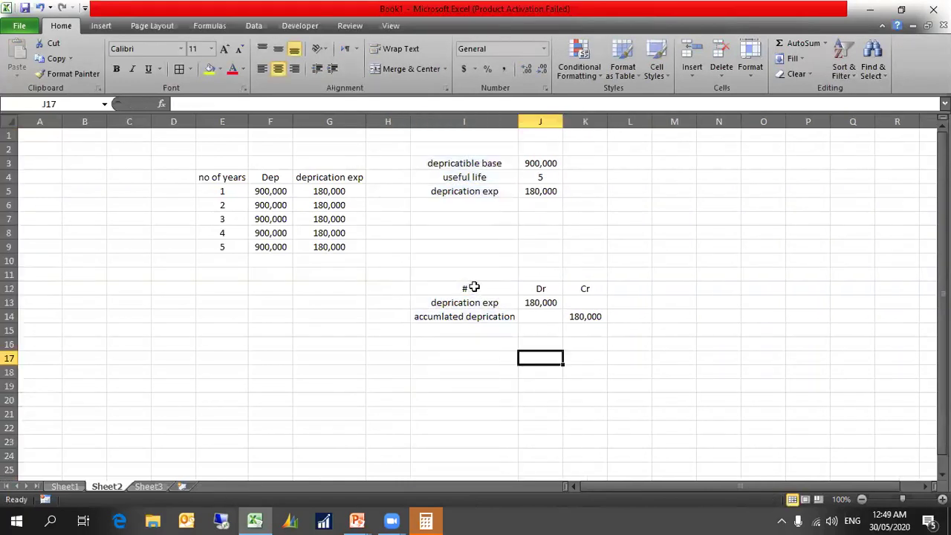
pyautogui.moveTo(471, 288); pyautogui.dragTo(586, 318)
pyautogui.click(179, 68)
pyautogui.click(576, 361)
pyautogui.click(474, 299)
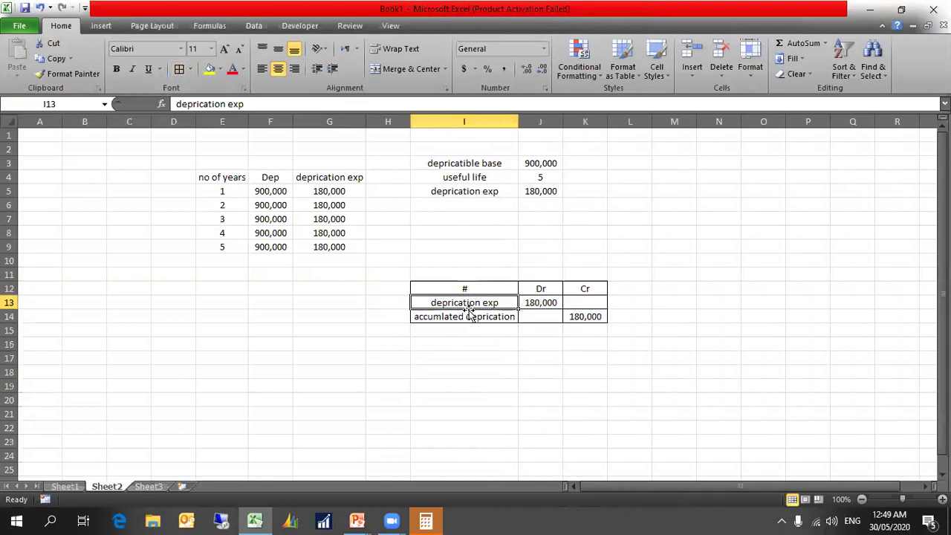
# Label the depreciation expense line "income statement" in H13 and fit column H's width to the text
pyautogui.click(393, 302)
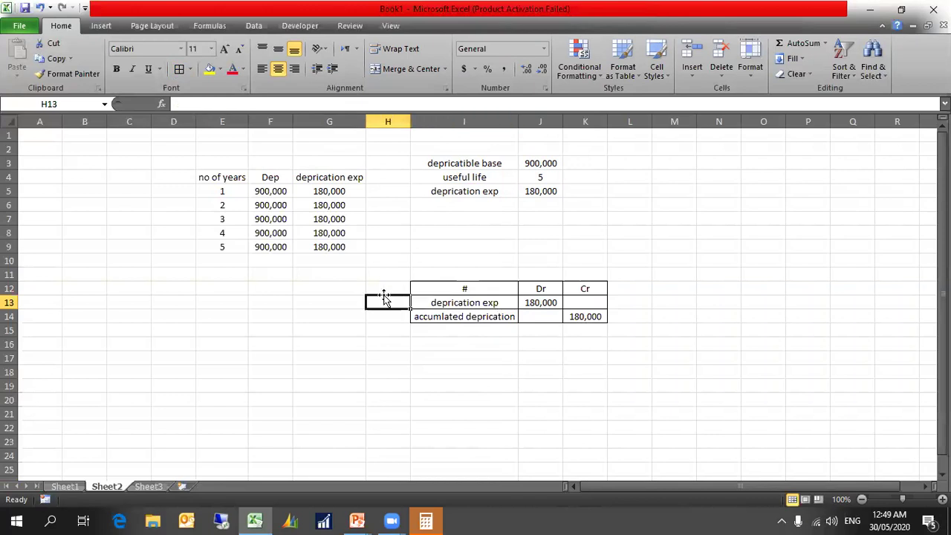
pyautogui.write('inco')
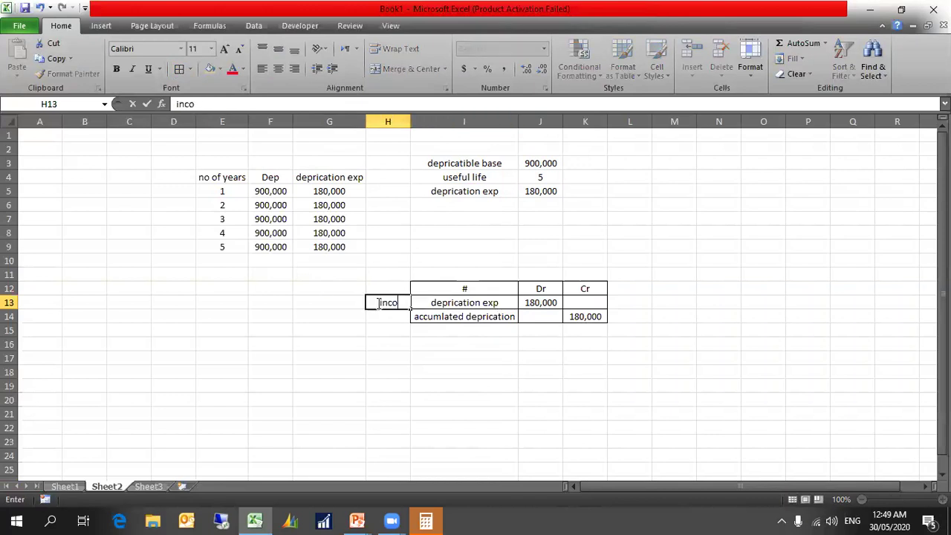
pyautogui.write('me sy')
pyautogui.press('BackSpace')
pyautogui.write('tatement')
pyautogui.click(409, 341)
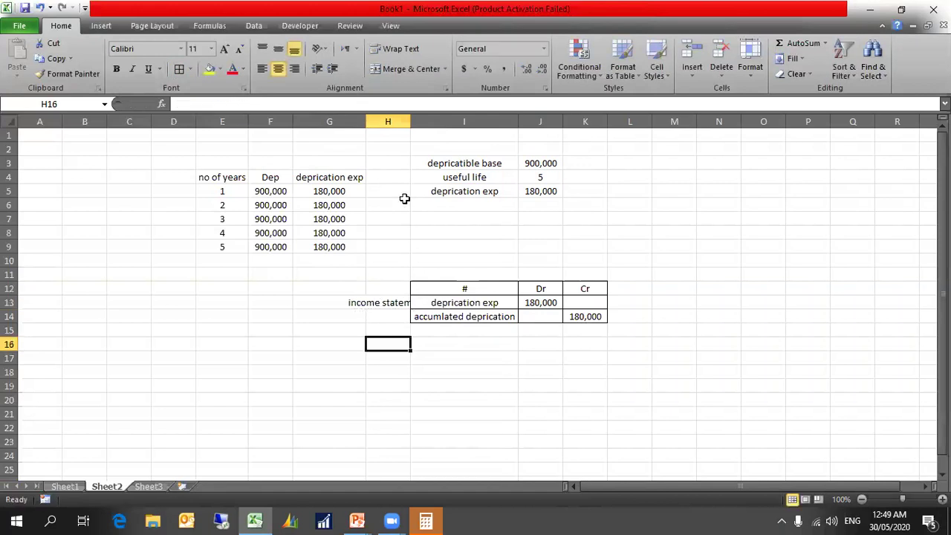
pyautogui.doubleClick(410, 119)
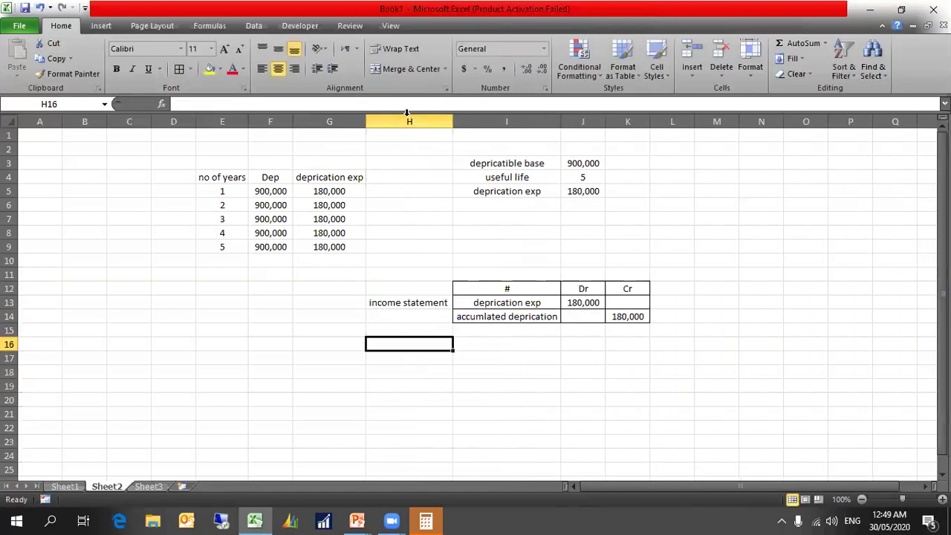
# Label the accumulated depreciation line "B/S" in H14
pyautogui.click(425, 316)
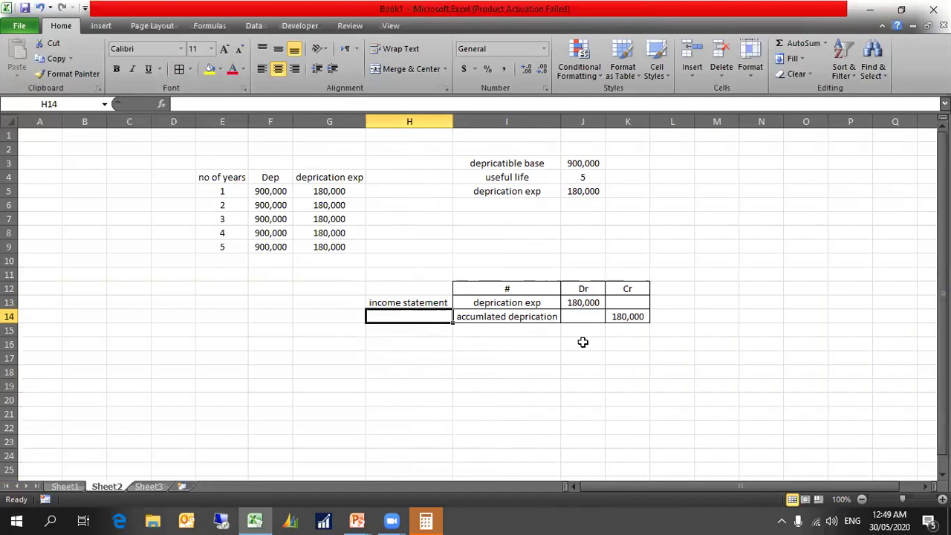
pyautogui.write('B/S')
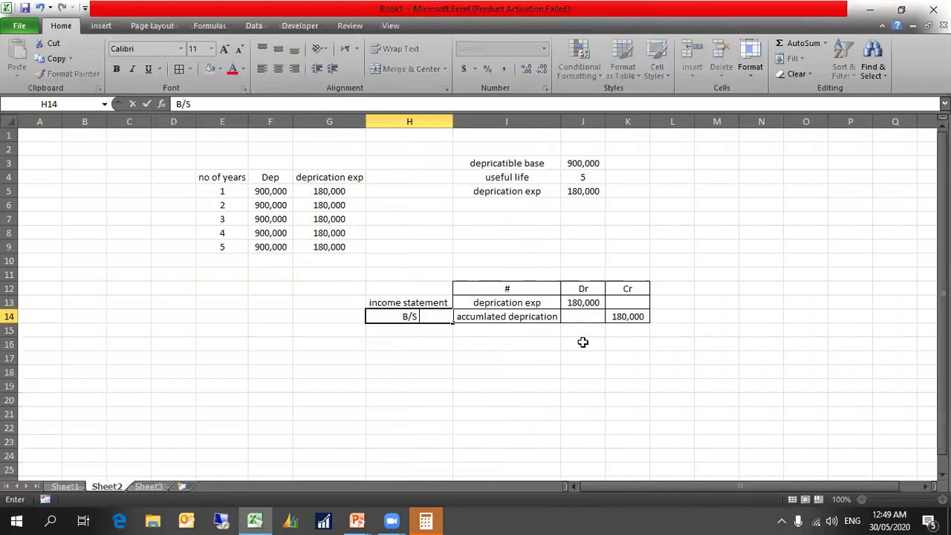
pyautogui.click(583, 343)
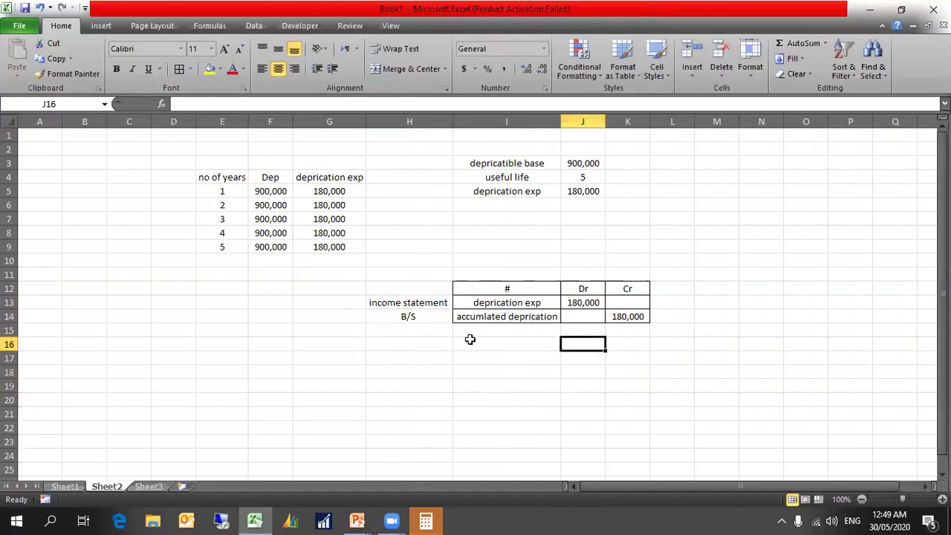
# Enter the label "Historical cost" in H17 with the amount 1,000,000 in I17
pyautogui.click(397, 356)
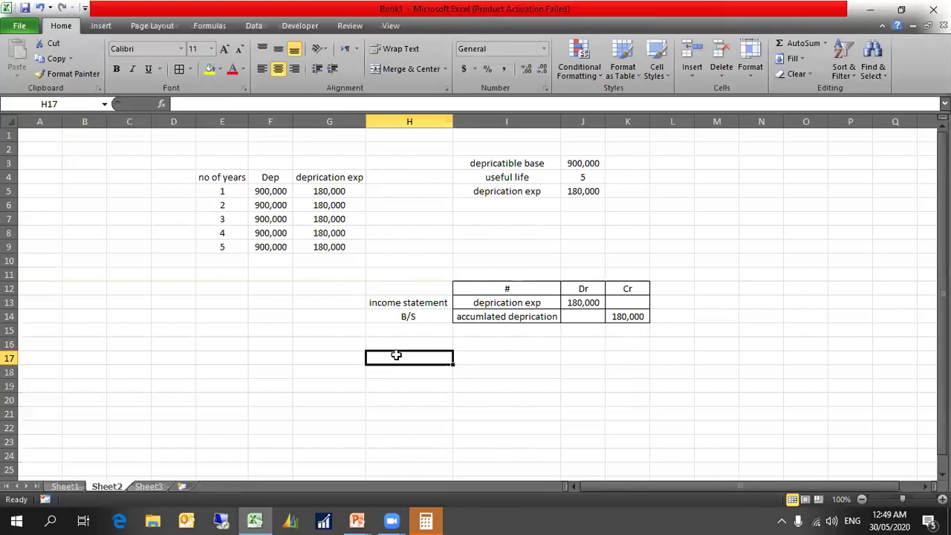
pyautogui.write('Hist')
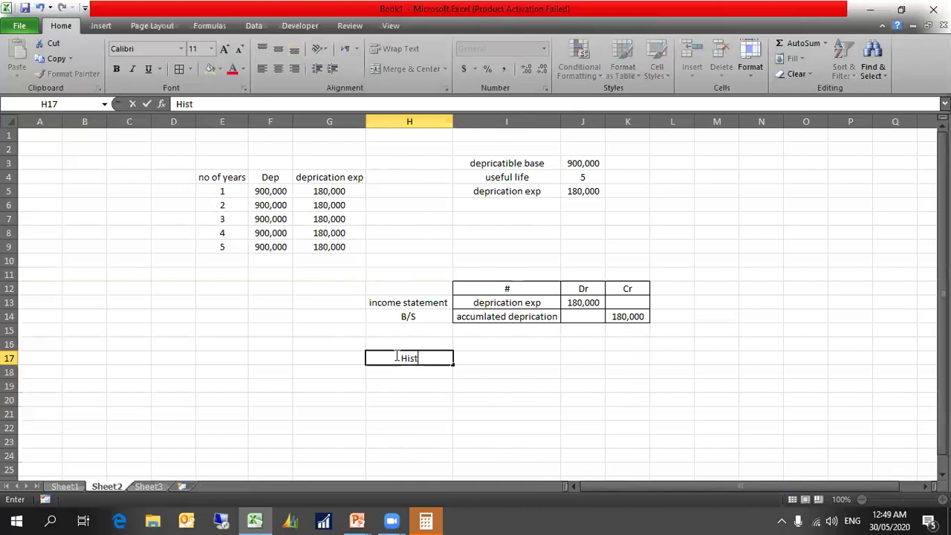
pyautogui.write('orical cost')
pyautogui.press('Tab')
pyautogui.write('1')
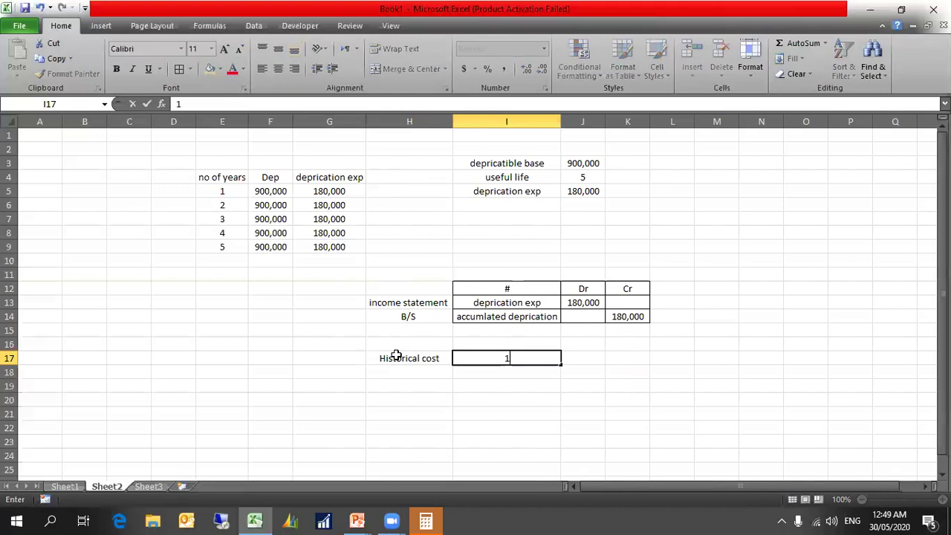
pyautogui.write(',000,000')
# Merge and center H16:I16 and enter the heading "balance 31/12" in it
pyautogui.moveTo(417, 342); pyautogui.dragTo(526, 342)
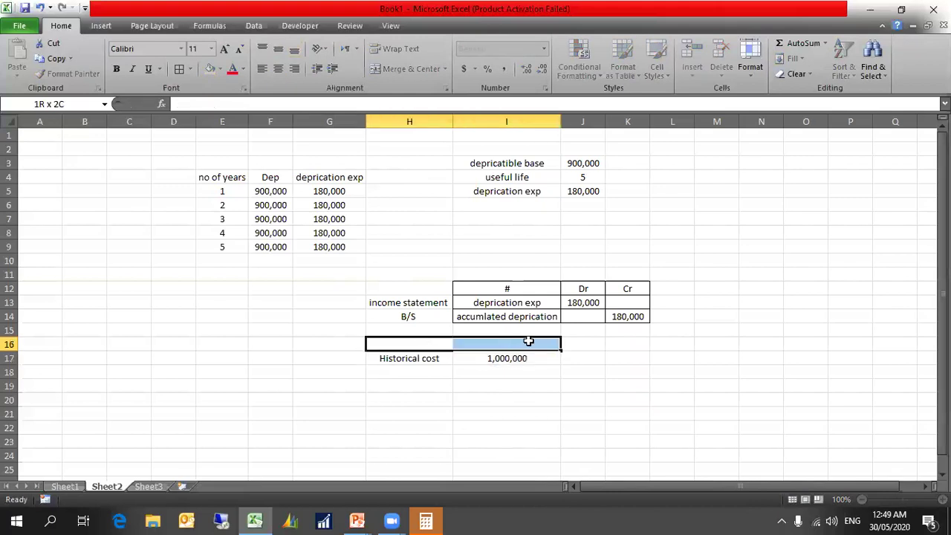
pyautogui.click(407, 69)
pyautogui.write('ba')
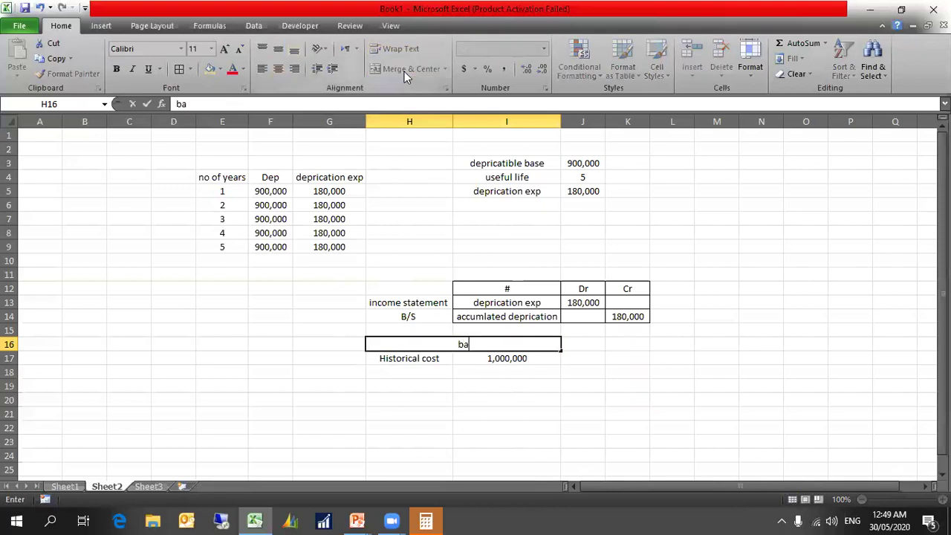
pyautogui.write('lance 31/12')
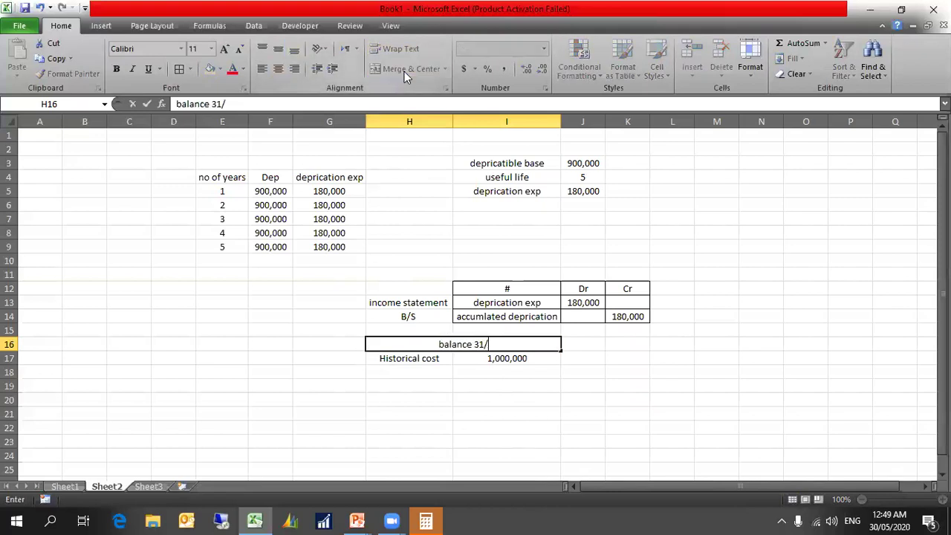
pyautogui.click(427, 387)
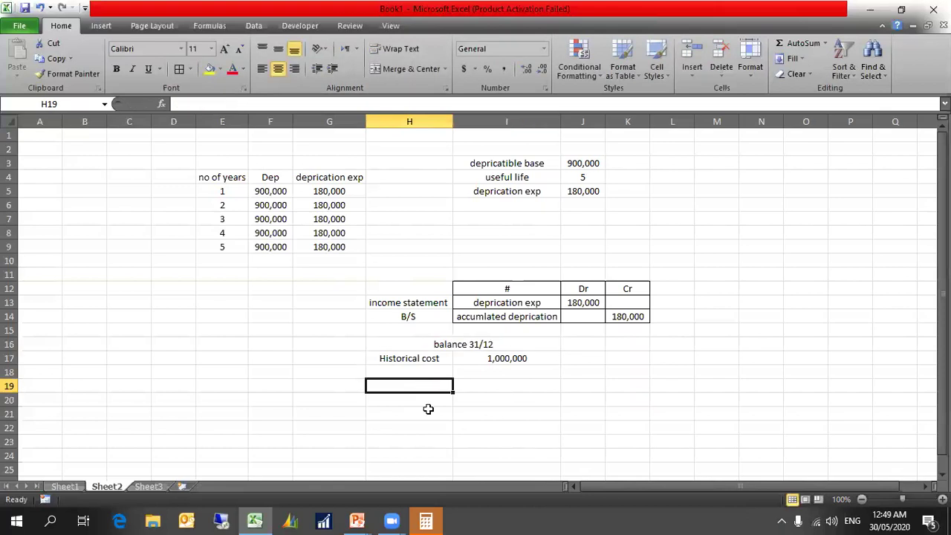
# Replace the "Historical cost" label in H17 with "PPE"
pyautogui.click(429, 359)
pyautogui.write('ppe')
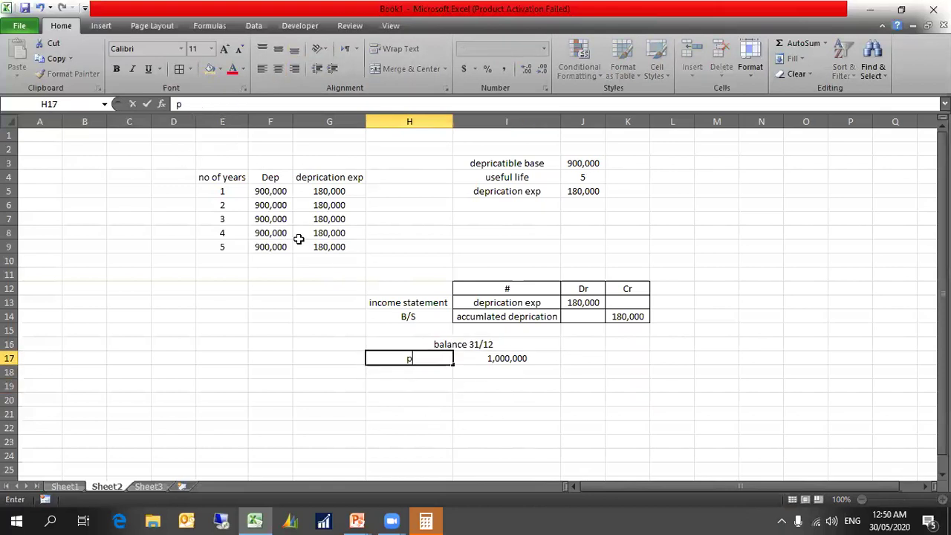
pyautogui.press('BackSpace')
pyautogui.press('BackSpace')
pyautogui.write('PPE')
pyautogui.press('Return')
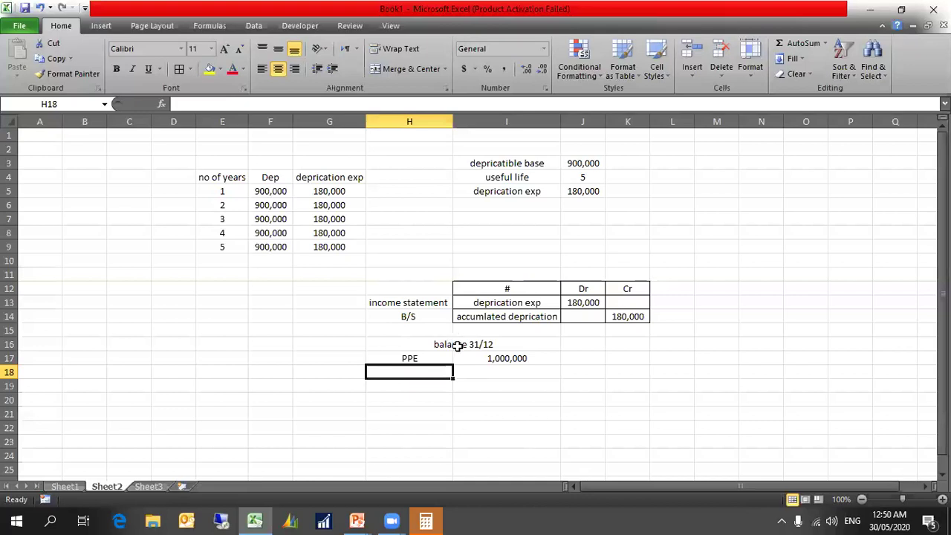
pyautogui.press('Up')
pyautogui.press('Up')
pyautogui.press('Right')
pyautogui.press('Right')
pyautogui.press('Up')
pyautogui.press('Left')
pyautogui.press('Up')
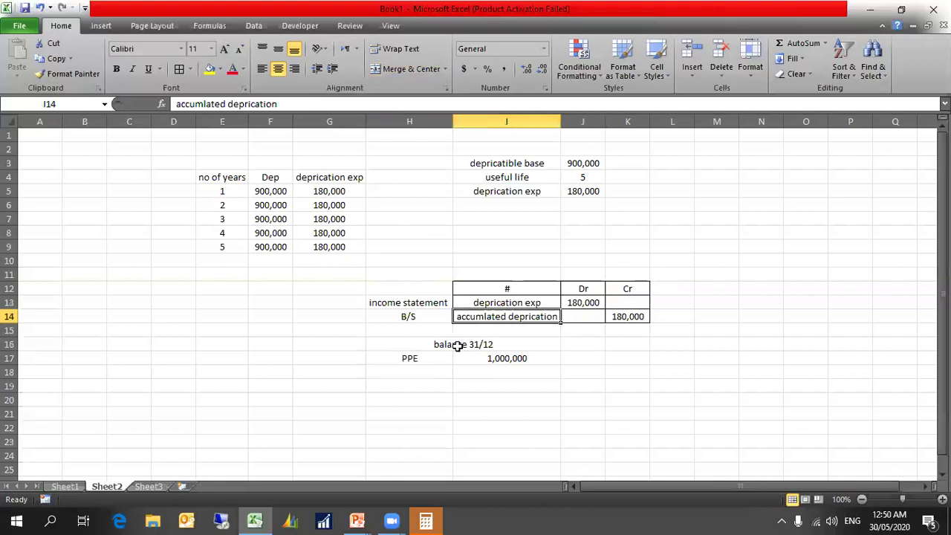
pyautogui.hotkey('ctrl', 'c')
pyautogui.press('Down')
pyautogui.press('Down')
pyautogui.press('Down')
pyautogui.press('Down')
pyautogui.press('Left')
pyautogui.press('Down')
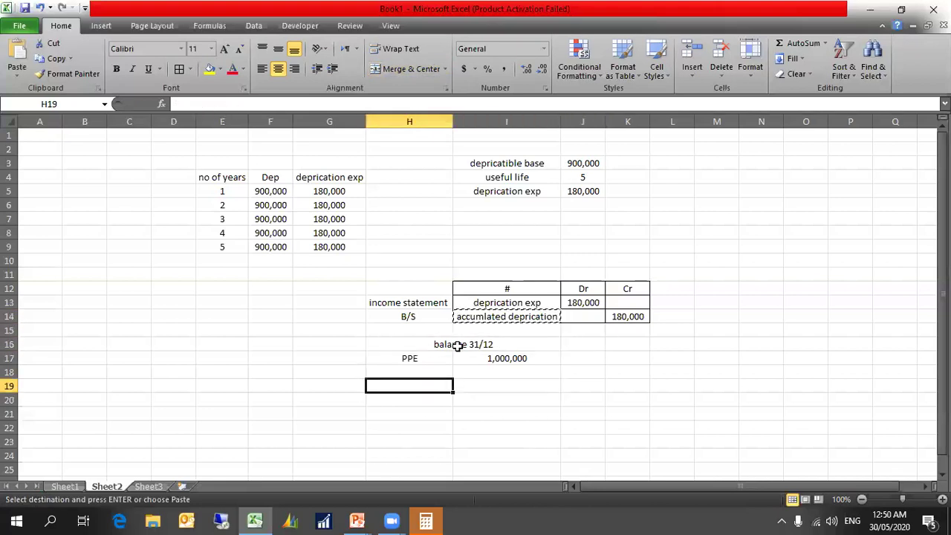
pyautogui.press('Up')
pyautogui.press('Right')
pyautogui.press('Left')
pyautogui.press('Right')
pyautogui.press('Up')
pyautogui.press('Up')
pyautogui.press('Up')
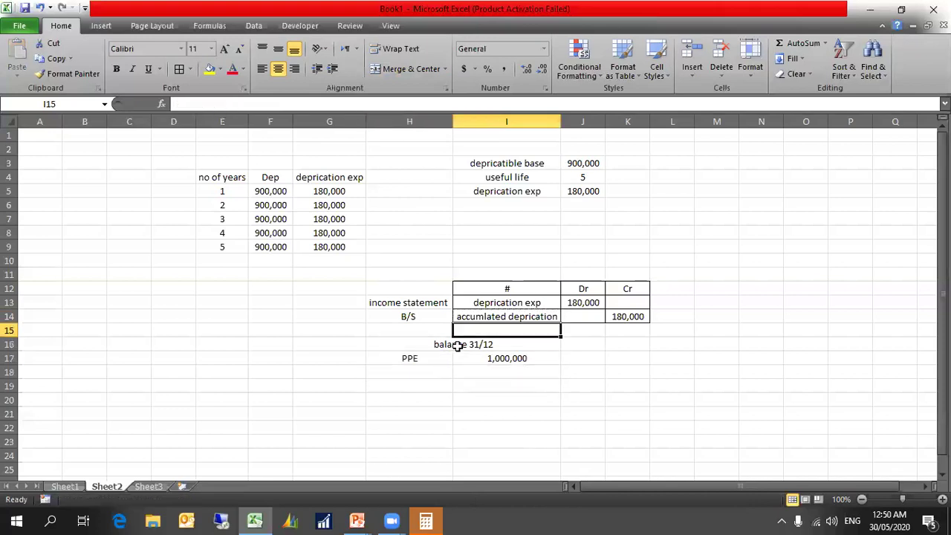
pyautogui.press('Up')
pyautogui.press('Escape')
pyautogui.hotkey('shift', 'Right')
pyautogui.hotkey('shift', 'Right')
pyautogui.hotkey('ctrl', 'c')
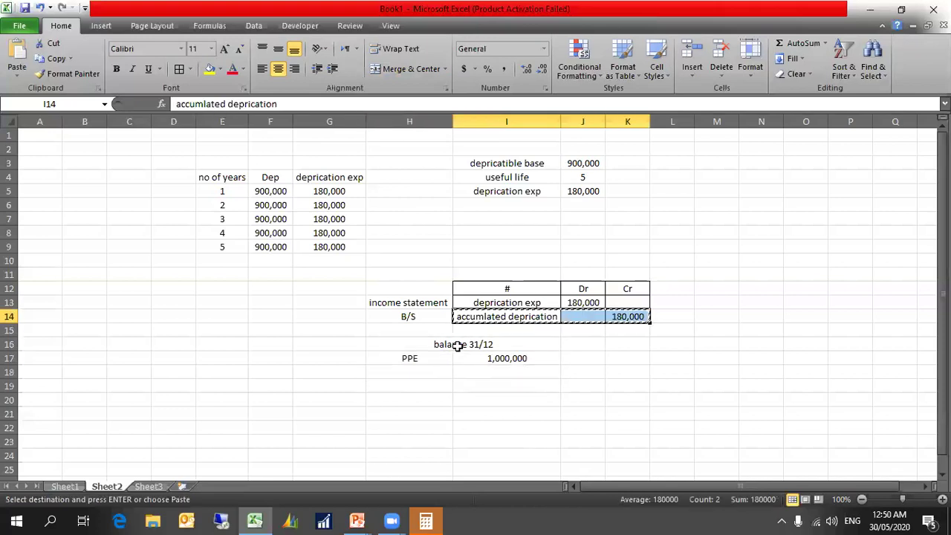
pyautogui.press('Down')
pyautogui.press('Left')
pyautogui.press('Down')
pyautogui.press('Down')
pyautogui.press('Down')
pyautogui.press('Escape')
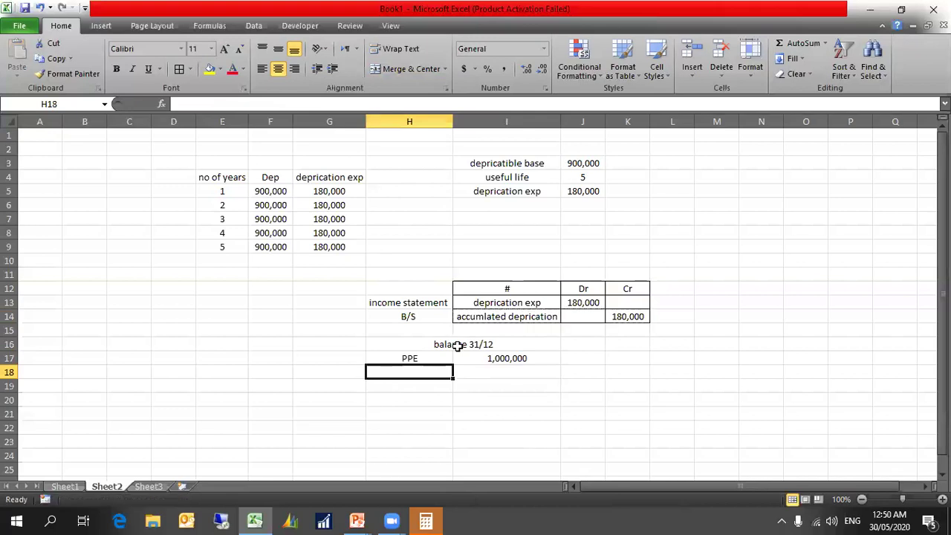
# Enter the label "ACCUMLATED DEP" in H18 with the amount 180,000 in I18
pyautogui.write('ACCU')
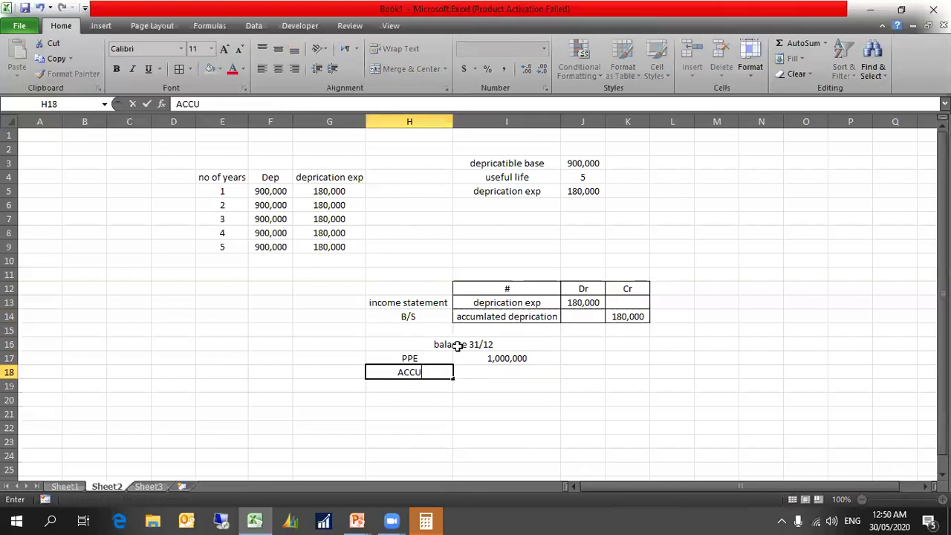
pyautogui.write('MLATED EP')
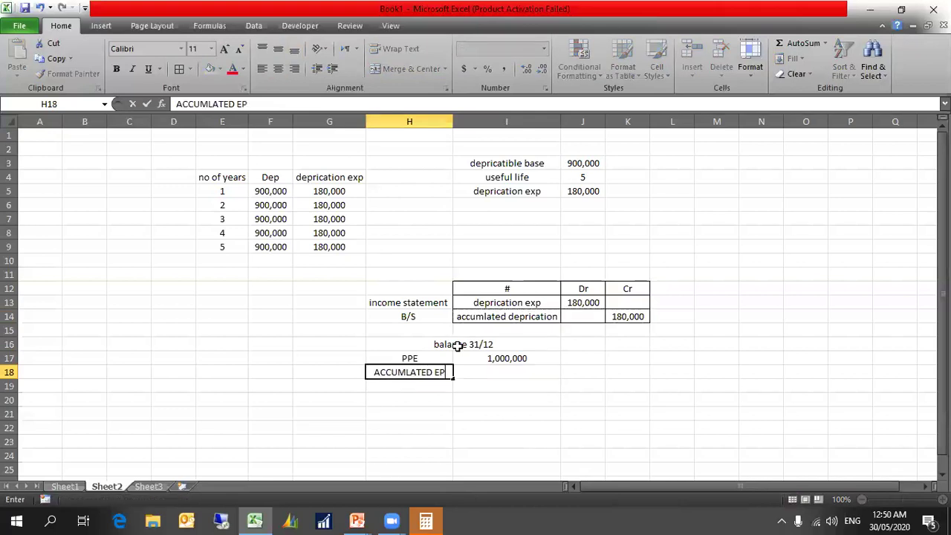
pyautogui.press('BackSpace')
pyautogui.press('BackSpace')
pyautogui.write('DEP')
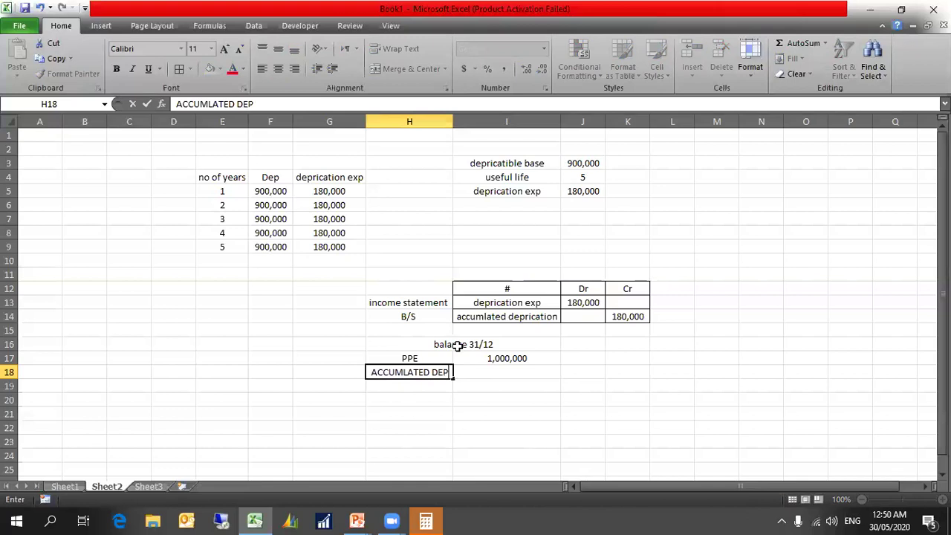
pyautogui.press('Tab')
pyautogui.write('180')
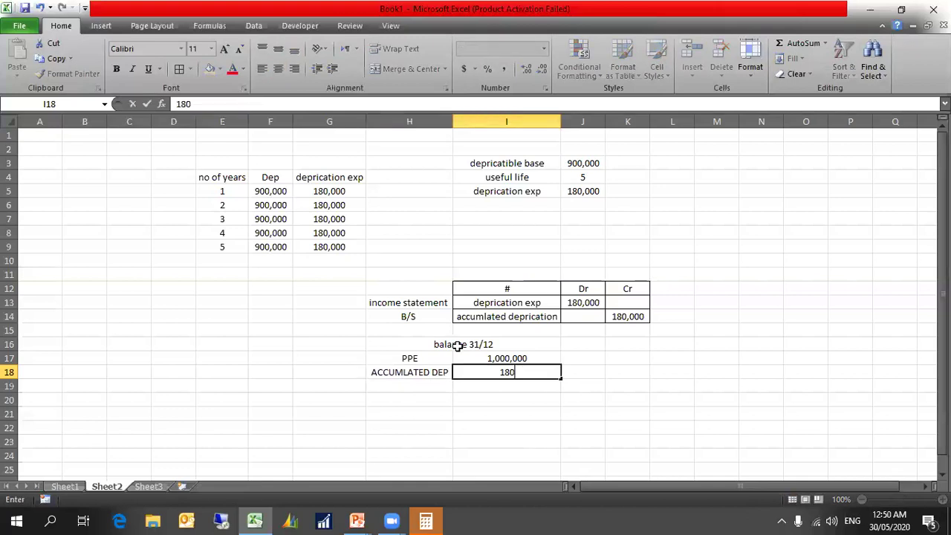
pyautogui.write(',000')
pyautogui.press('Return')
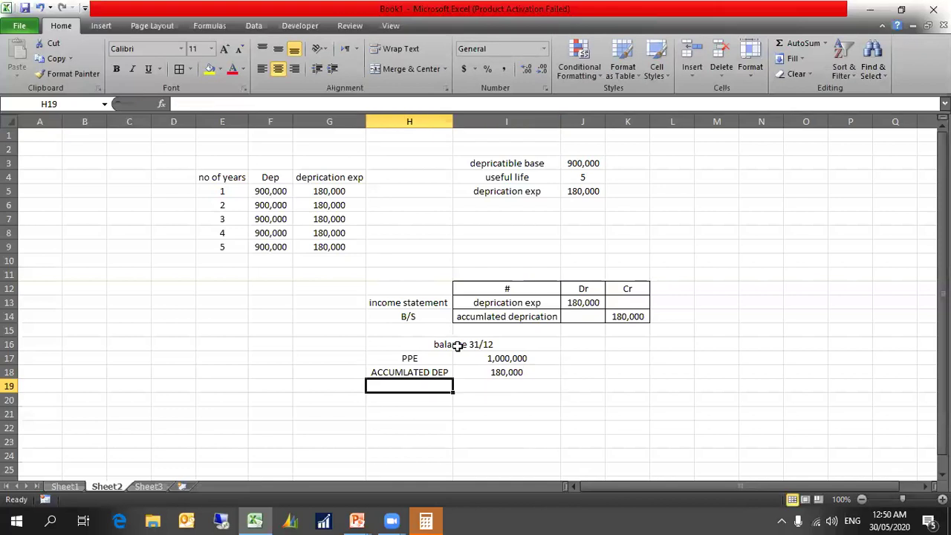
# Enter the label "Carrying" in H19 and move on to its amount cell I19
pyautogui.write('Car')
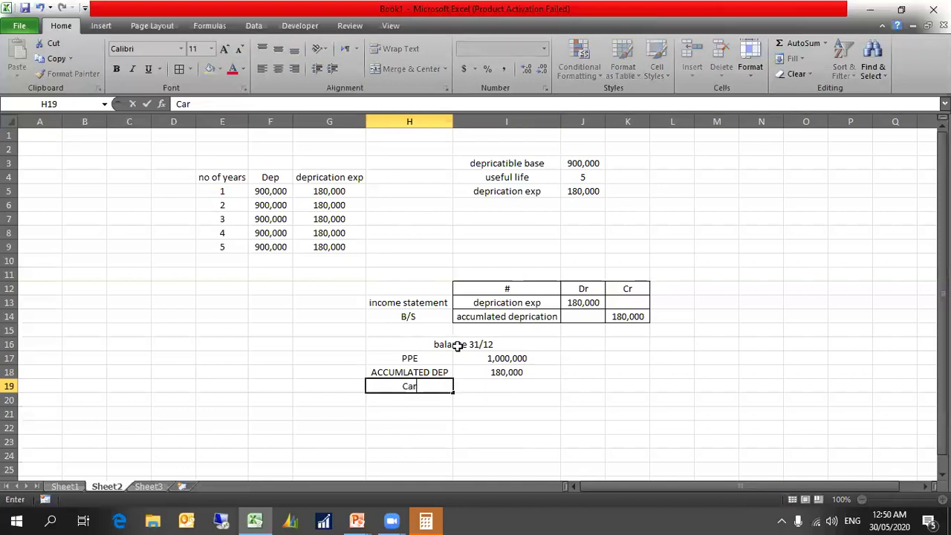
pyautogui.write('rying')
pyautogui.press('Tab')
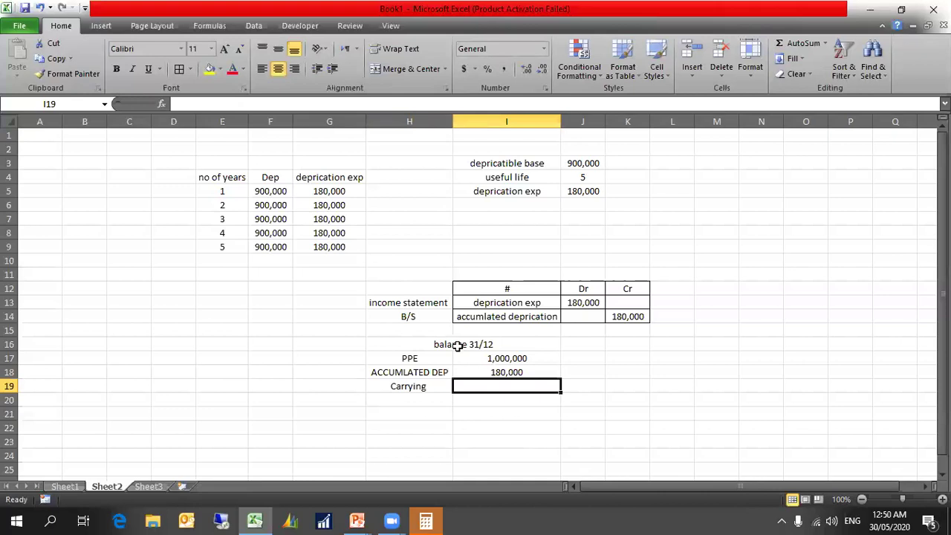
# Calculate the carrying amount in I19 with =I17-I18 and check it against the straight-line example in the PowerPoint slide show
pyautogui.write('=')
pyautogui.click(534, 364)
pyautogui.write('-')
pyautogui.click(533, 370)
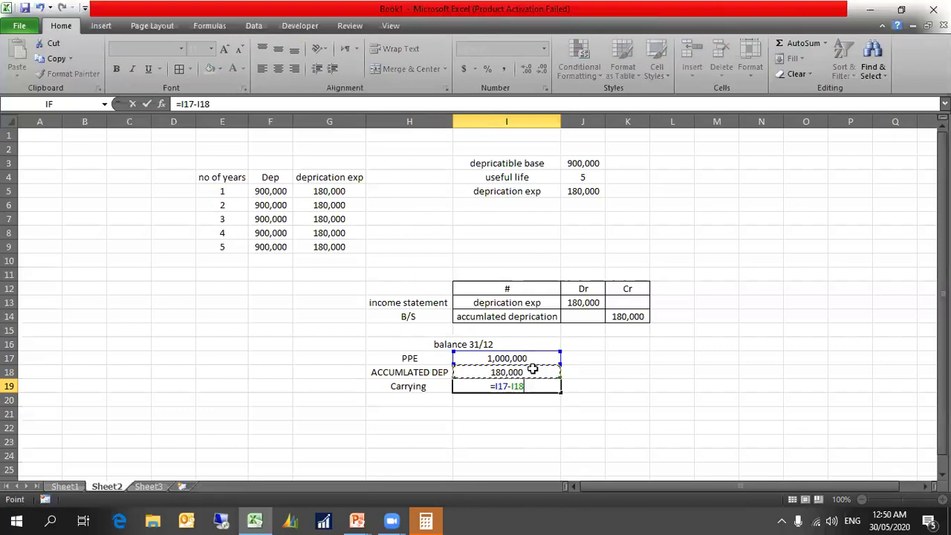
pyautogui.press('Return')
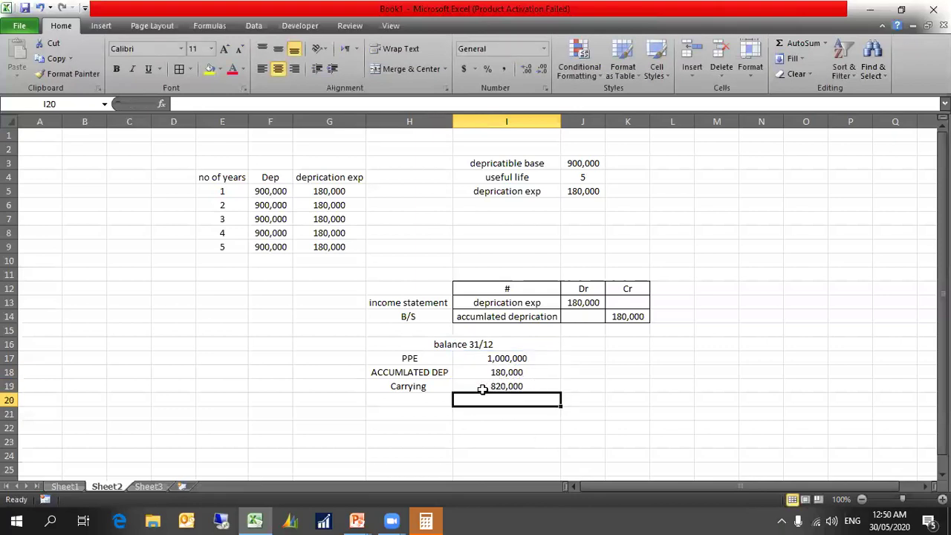
pyautogui.click(524, 386)
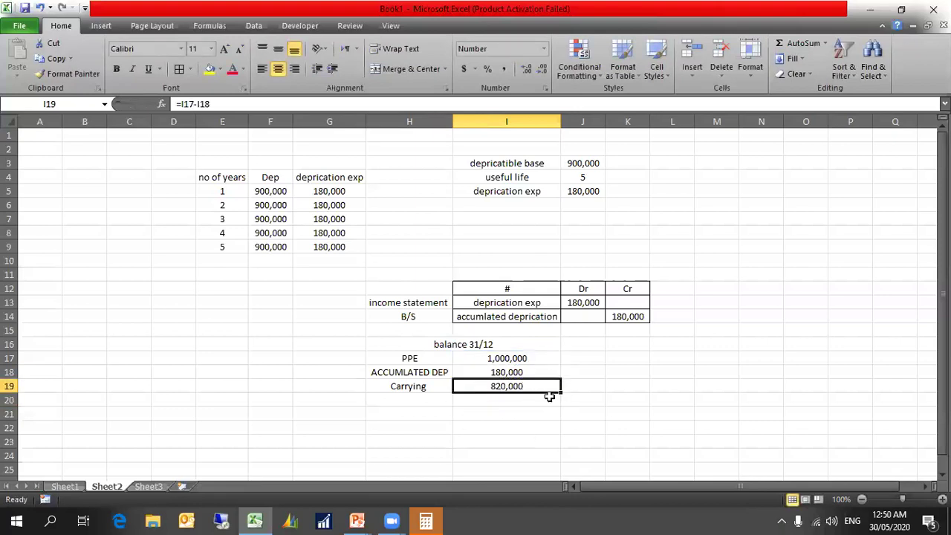
pyautogui.hotkey('alt', 'Tab')
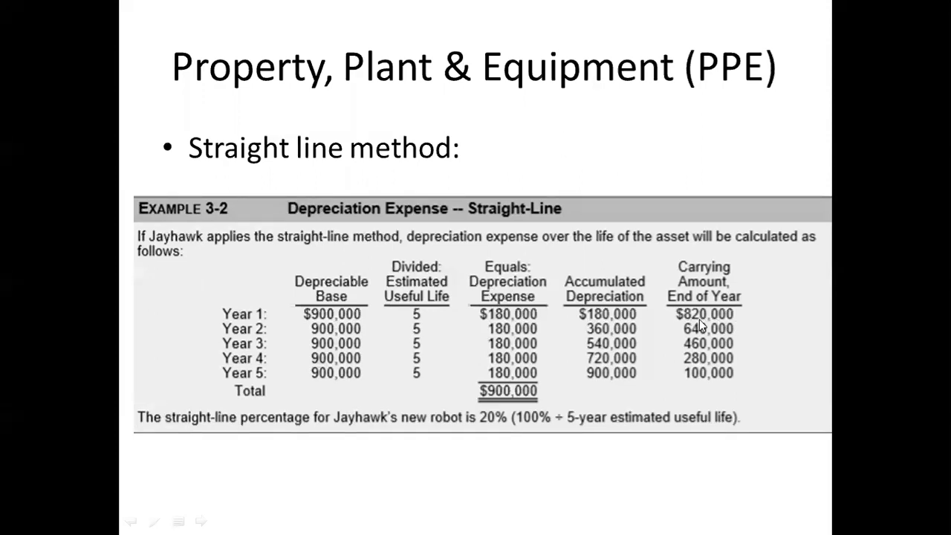
pyautogui.hotkey('alt', 'Tab')
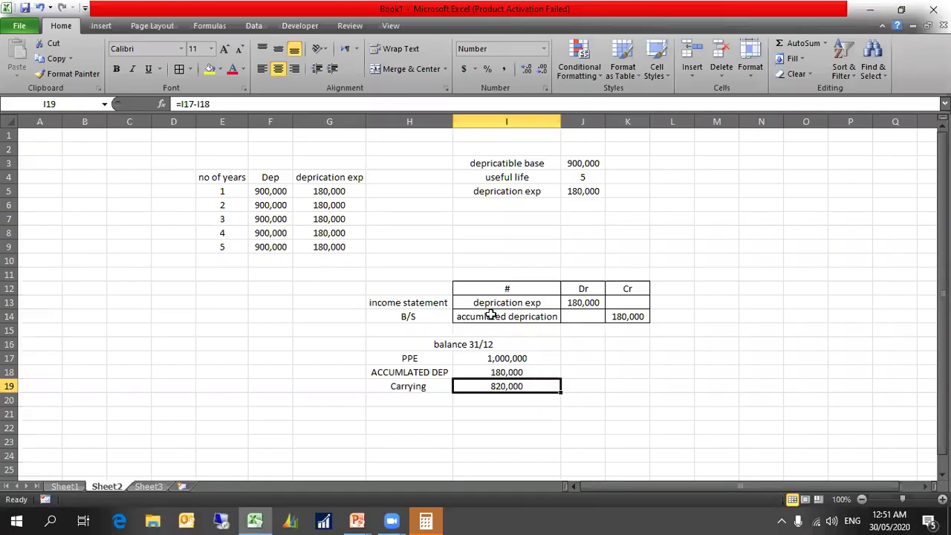
# Apply borders to all cells of the balance 31/12 block H16:I19
pyautogui.moveTo(447, 344); pyautogui.dragTo(492, 388)
pyautogui.click(179, 69)
pyautogui.click(528, 427)
# Merge and center H21:I21 and enter the heading "income statement" in it
pyautogui.scroll(-1, 512, 414)
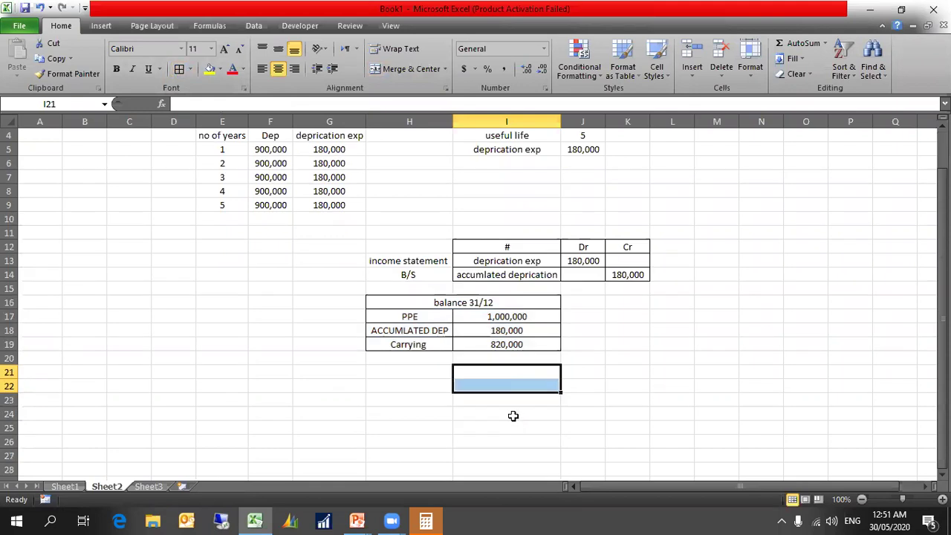
pyautogui.click(407, 401)
pyautogui.click(418, 384)
pyautogui.click(431, 369)
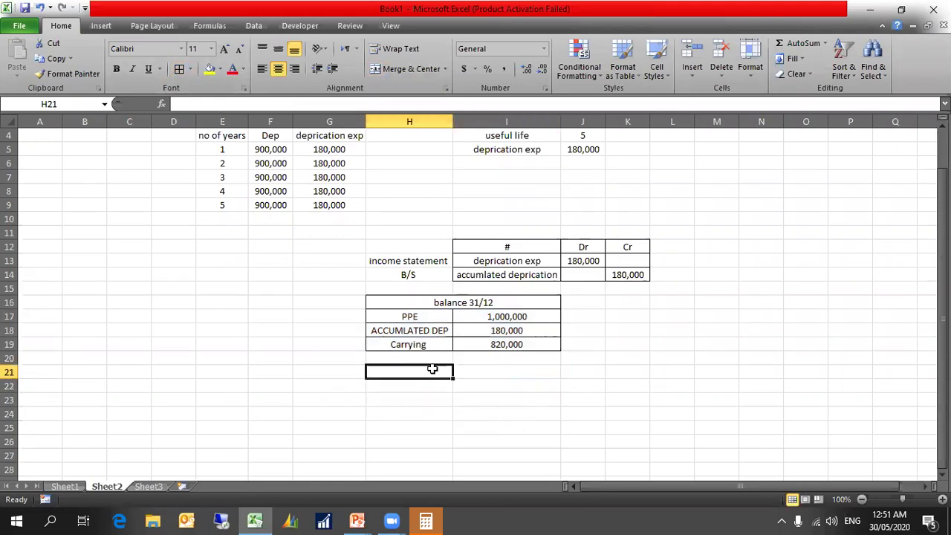
pyautogui.moveTo(433, 369); pyautogui.dragTo(498, 373)
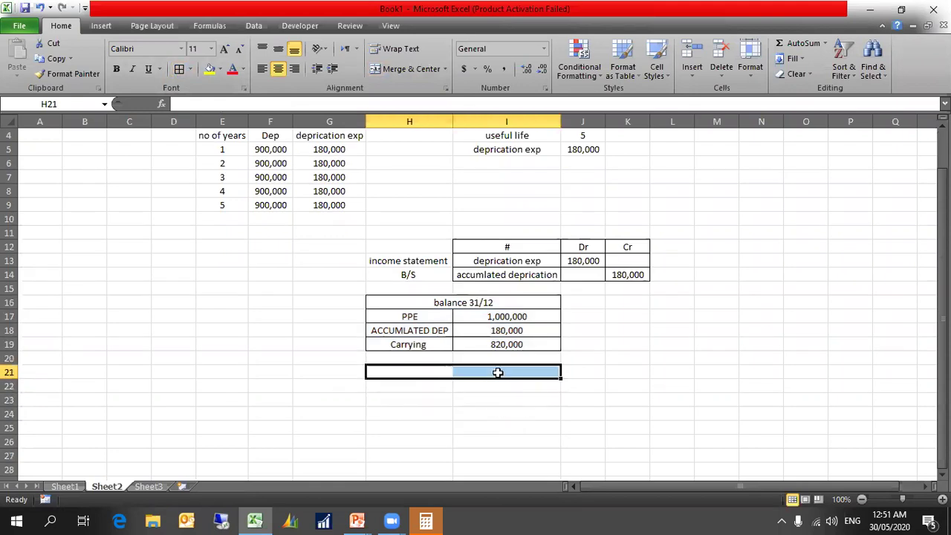
pyautogui.click(405, 69)
pyautogui.write('incoe')
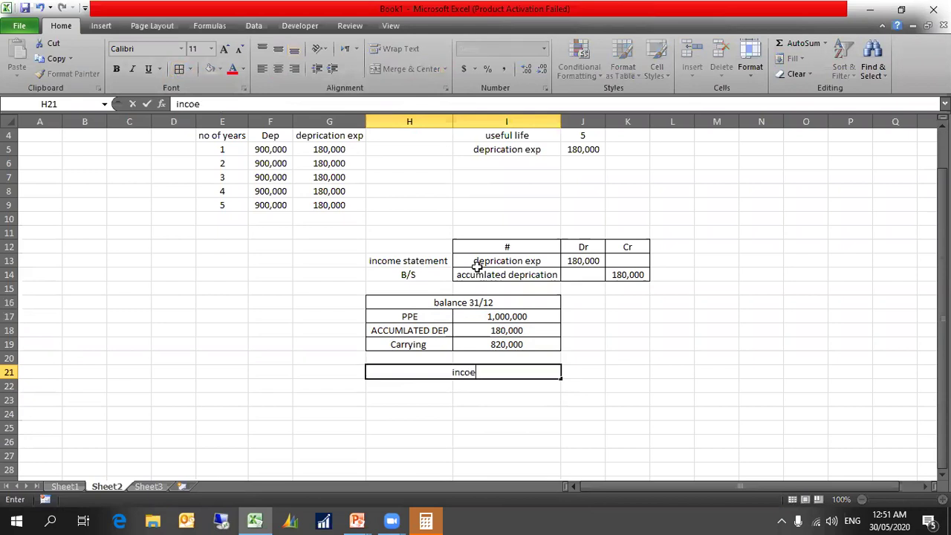
pyautogui.press('BackSpace')
pyautogui.write('me stae')
pyautogui.press('BackSpace')
pyautogui.write('tme')
pyautogui.press('BackSpace')
pyautogui.write('ent')
pyautogui.press('Return')
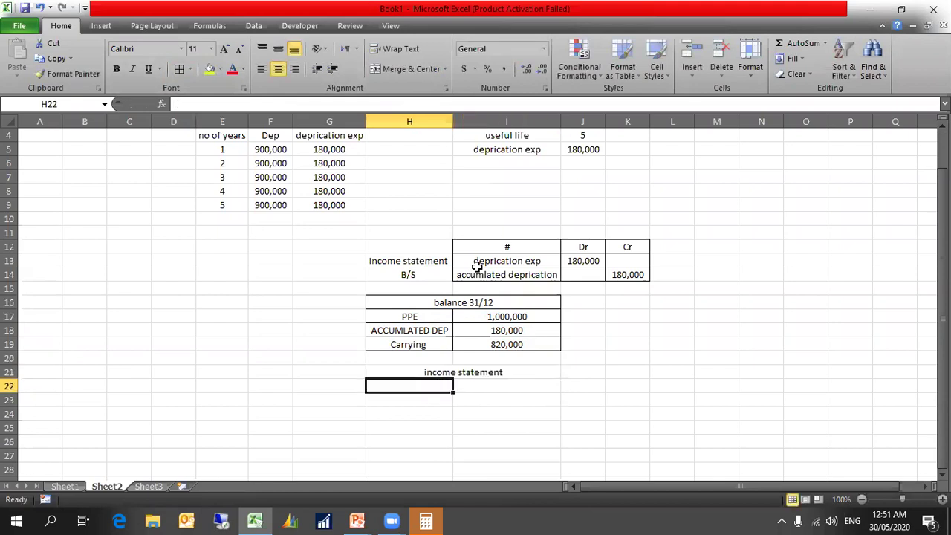
# Copy the deprication exp label and amount from I13:J13 into H22:I22 and put a border around the income statement heading
pyautogui.press('Right')
pyautogui.press('Up')
pyautogui.press('Up')
pyautogui.press('Up')
pyautogui.press('Up')
pyautogui.press('Up')
pyautogui.press('Up')
pyautogui.press('Up')
pyautogui.press('Up')
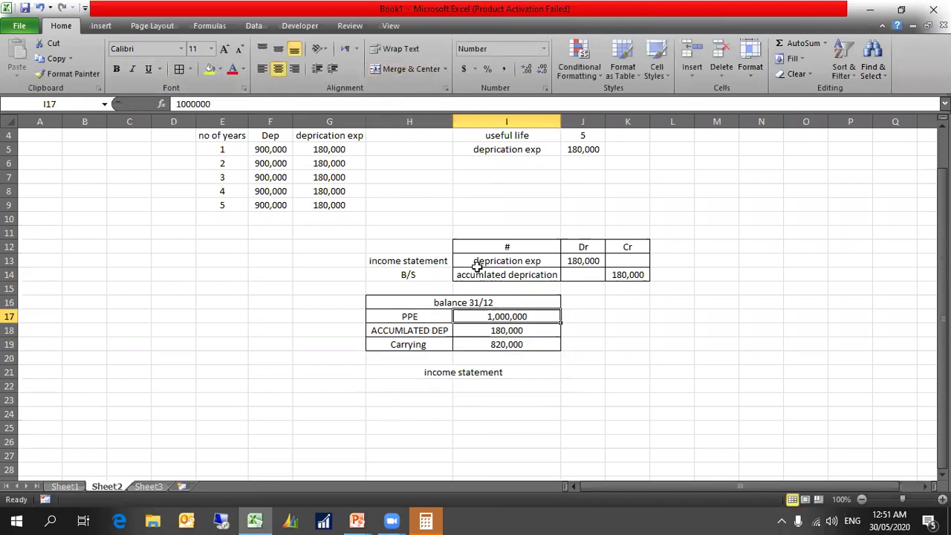
pyautogui.press('Up')
pyautogui.hotkey('shift', 'Right')
pyautogui.hotkey('ctrl', 'c')
pyautogui.press('Down')
pyautogui.press('Down')
pyautogui.press('Down')
pyautogui.press('Down')
pyautogui.press('Down')
pyautogui.press('Down')
pyautogui.press('Down')
pyautogui.press('Down')
pyautogui.press('Down')
pyautogui.press('Left')
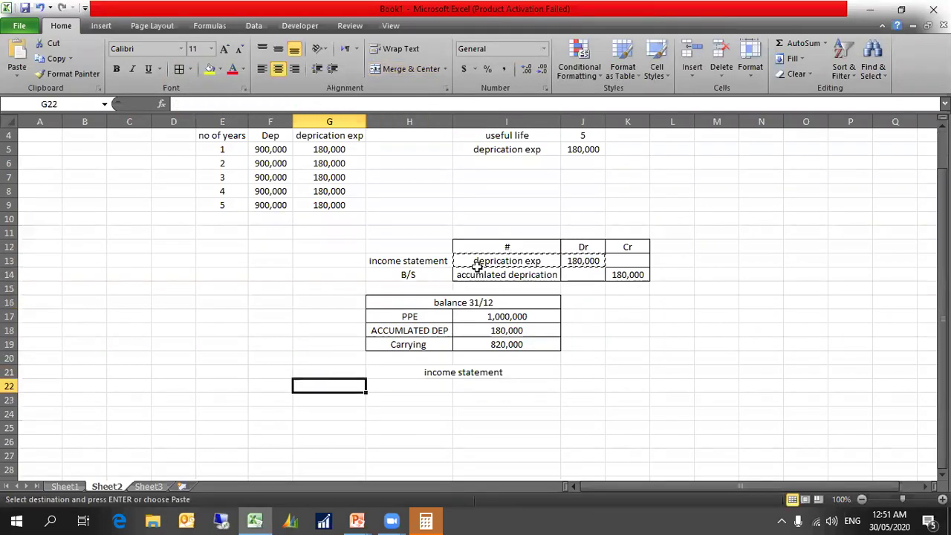
pyautogui.press('Right')
pyautogui.hotkey('ctrl', 'v')
pyautogui.press('Escape')
pyautogui.click(492, 369)
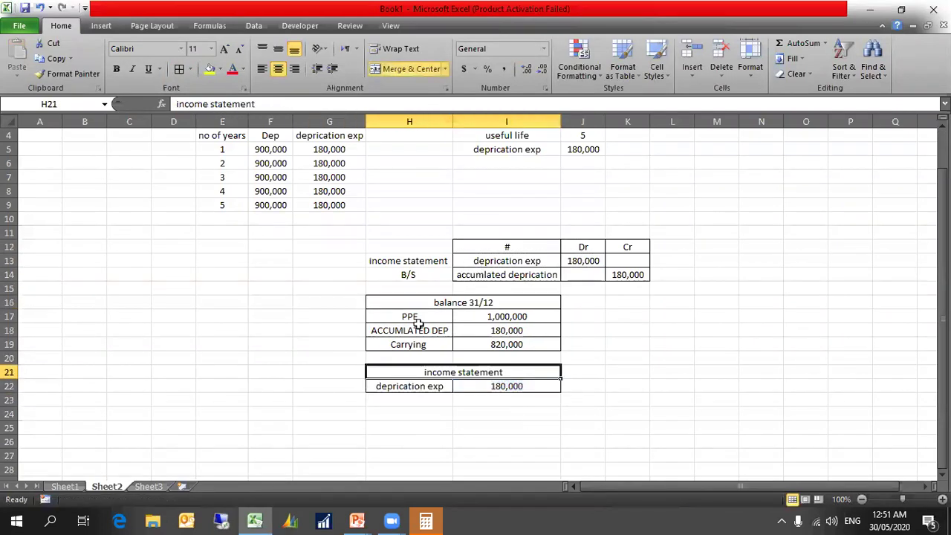
pyautogui.click(786, 348)
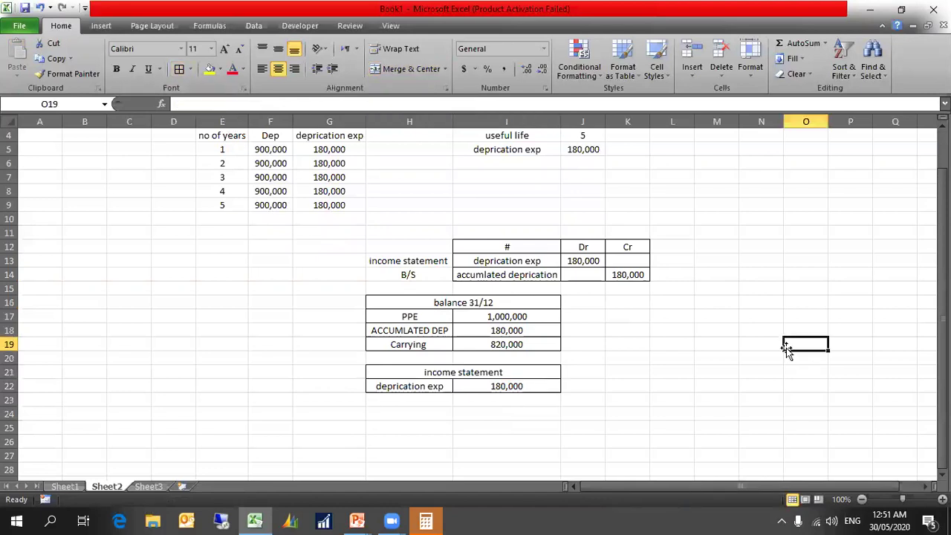
# Review the depreciable base, useful life and depreciation expense figures in J3:J5
pyautogui.scroll(1, 816, 353)
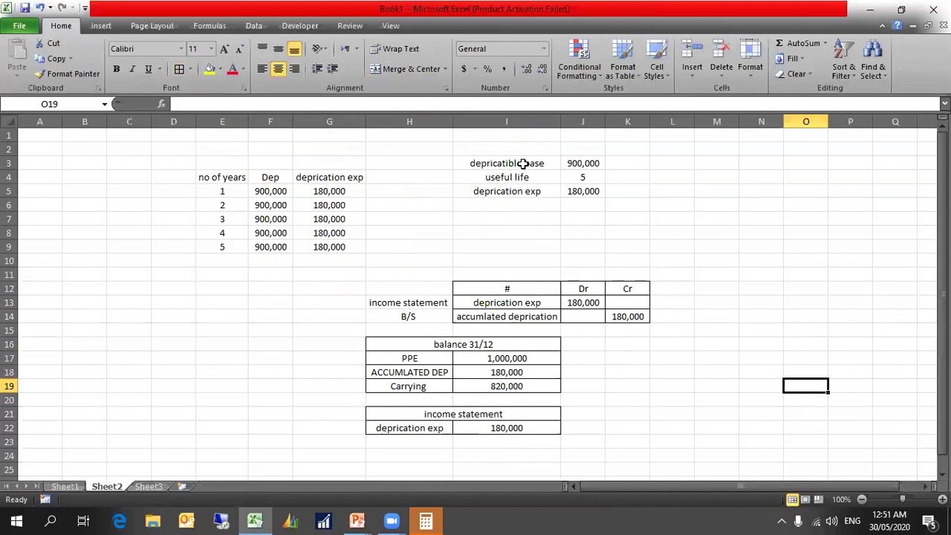
pyautogui.click(574, 164)
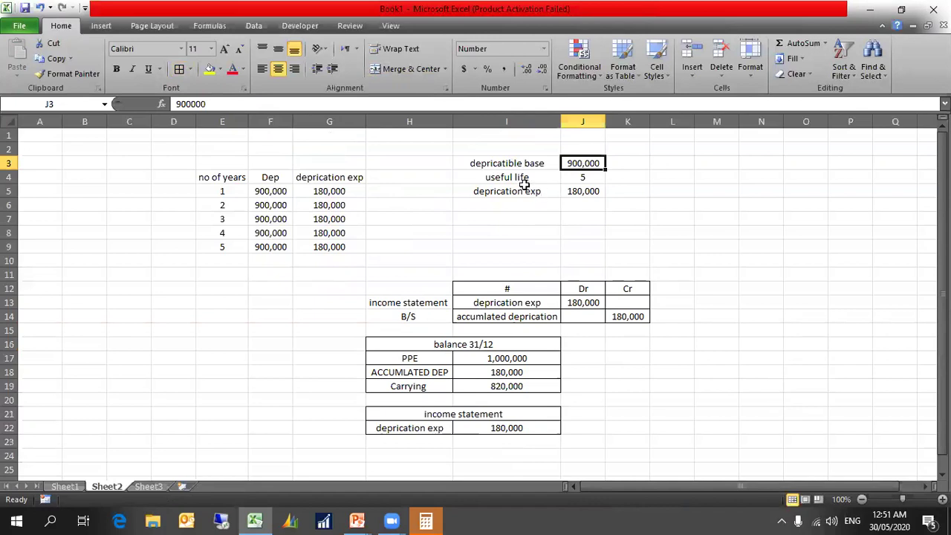
pyautogui.click(523, 182)
pyautogui.click(583, 180)
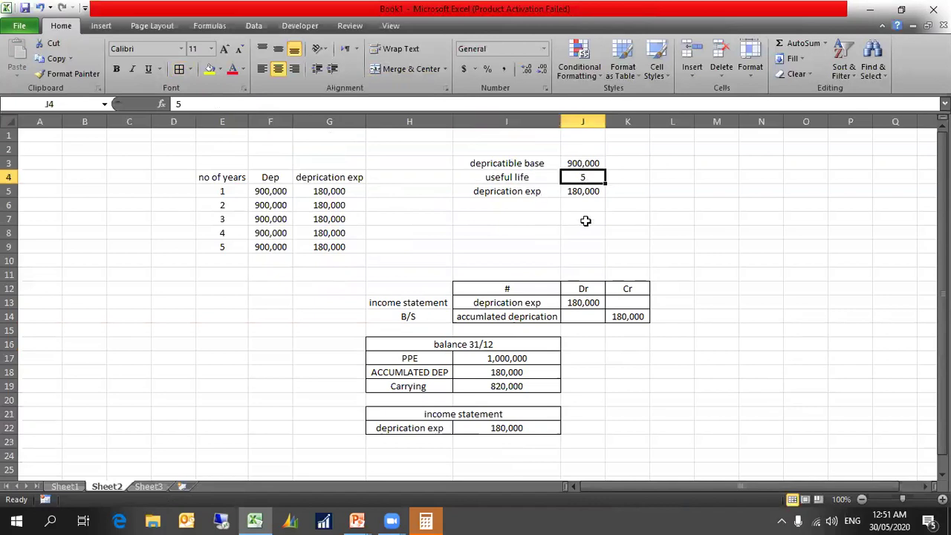
pyautogui.click(586, 221)
pyautogui.click(576, 162)
pyautogui.click(580, 180)
pyautogui.click(585, 202)
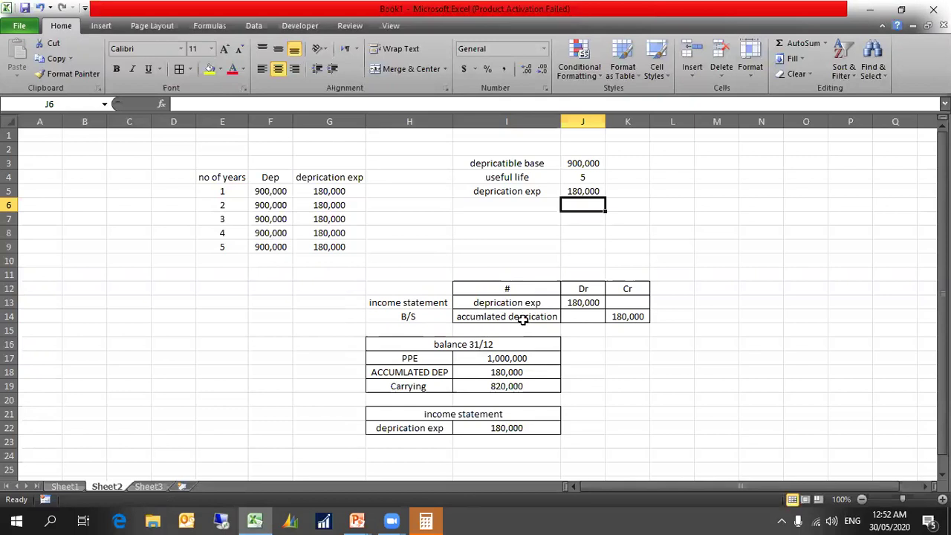
# Review how the journal entry feeds the income statement block and the PPE, accumulated depreciation and carrying rows of the balance block
pyautogui.click(416, 306)
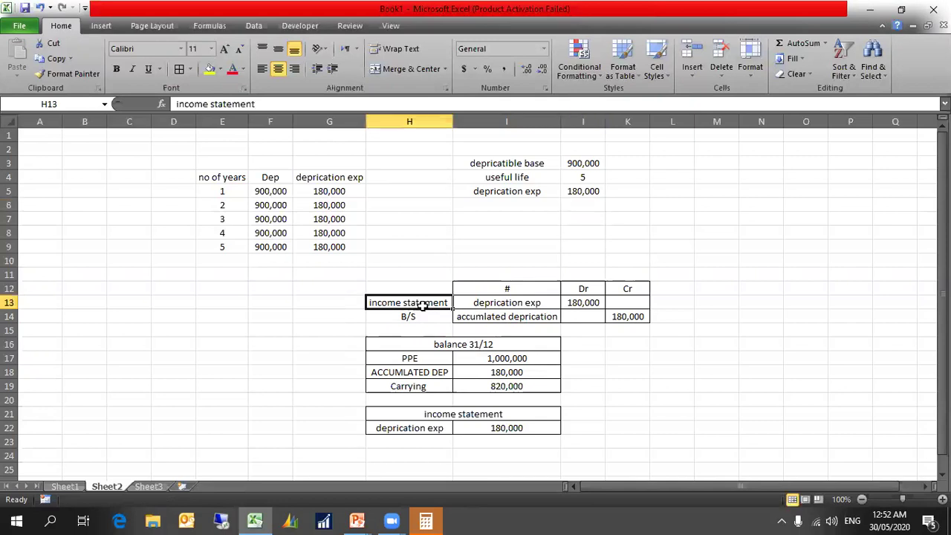
pyautogui.moveTo(453, 413); pyautogui.dragTo(484, 427)
pyautogui.scroll(-1, 514, 434)
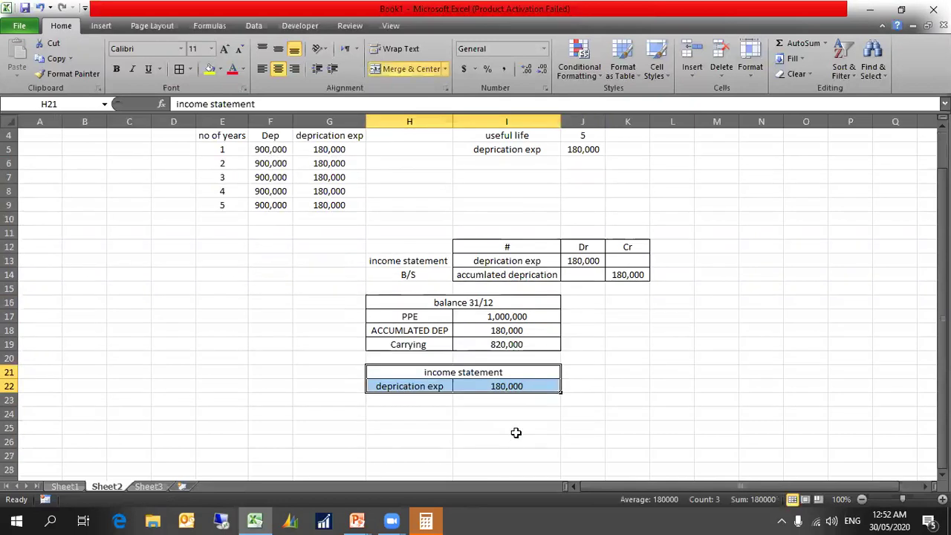
pyautogui.click(513, 413)
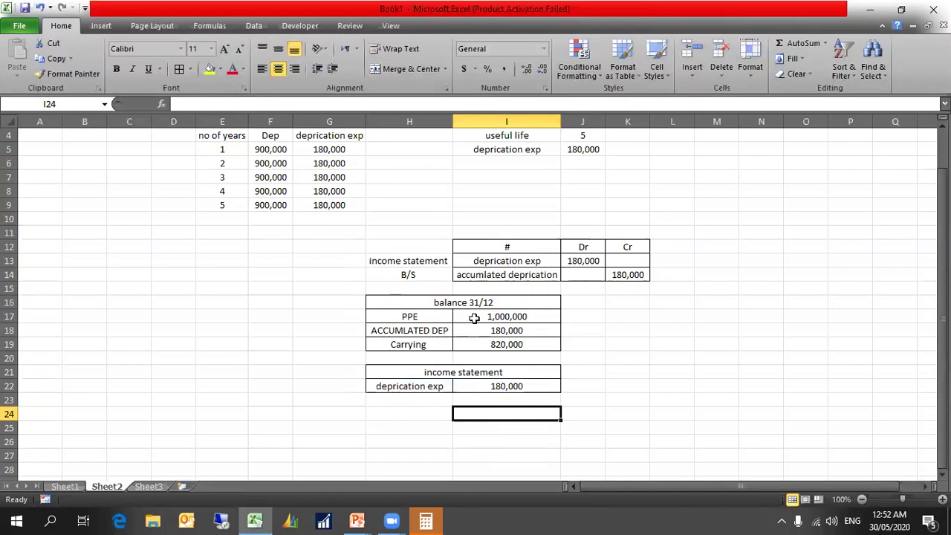
pyautogui.click(421, 320)
pyautogui.click(487, 318)
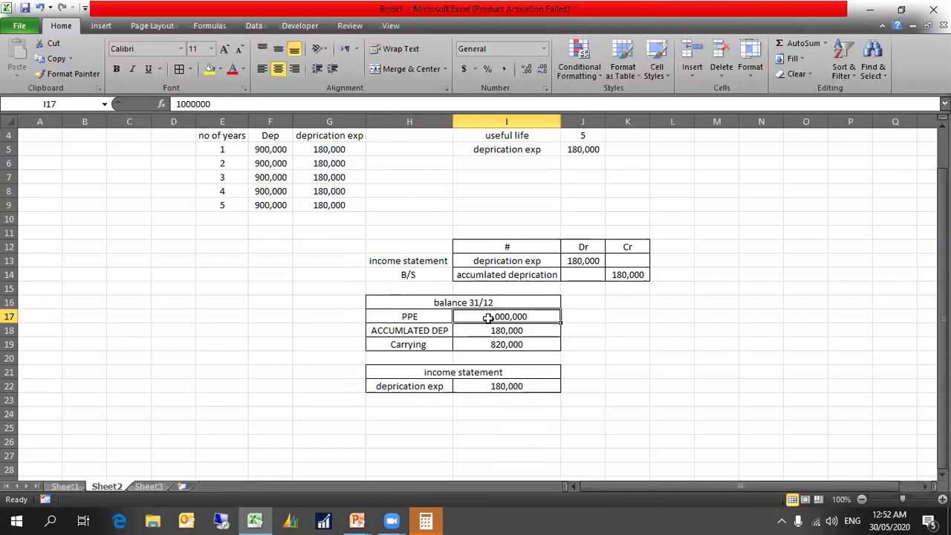
pyautogui.click(440, 332)
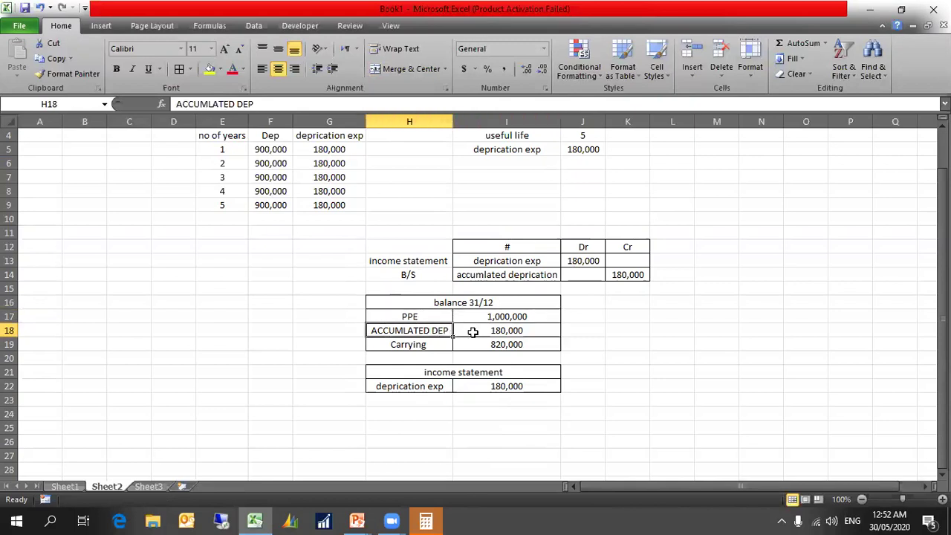
pyautogui.click(472, 332)
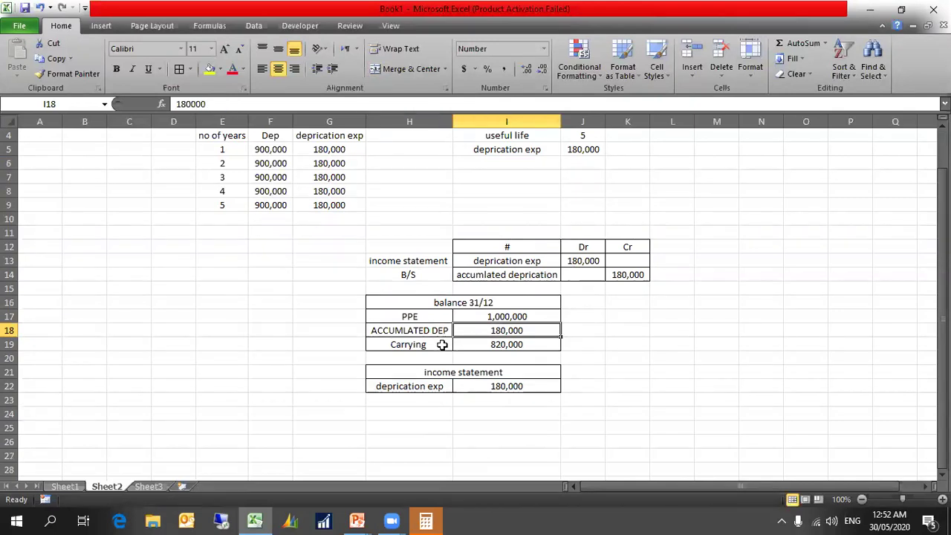
pyautogui.click(444, 344)
pyautogui.click(492, 345)
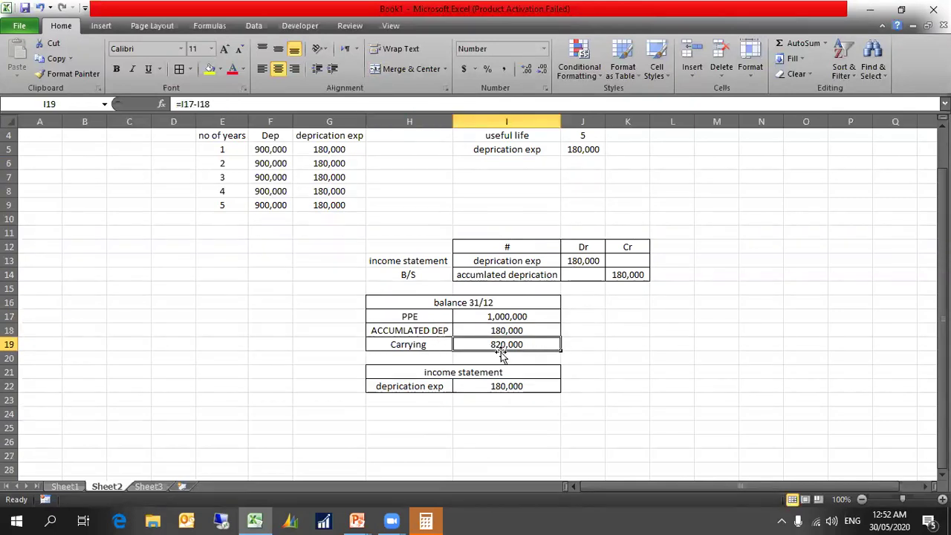
pyautogui.scroll(1, 505, 355)
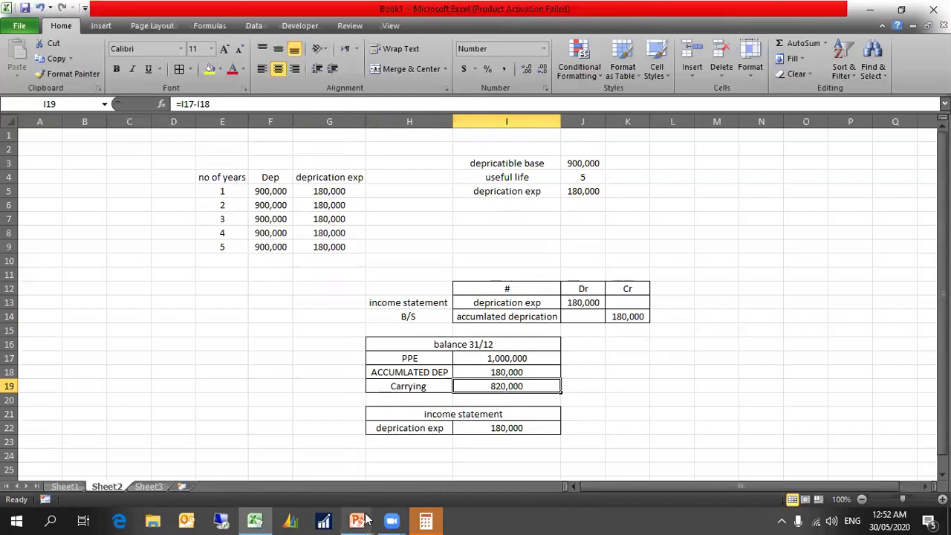
# Examine the straight-line depreciation example in the PowerPoint slide show and return to the Excel worksheet
pyautogui.moveTo(365, 519)
pyautogui.click(391, 492)
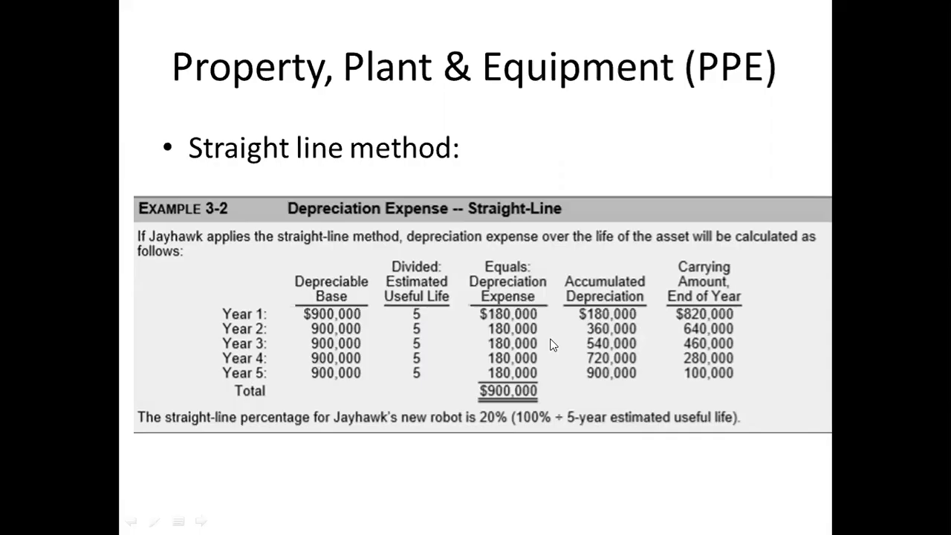
pyautogui.hotkey('alt', 'Tab')
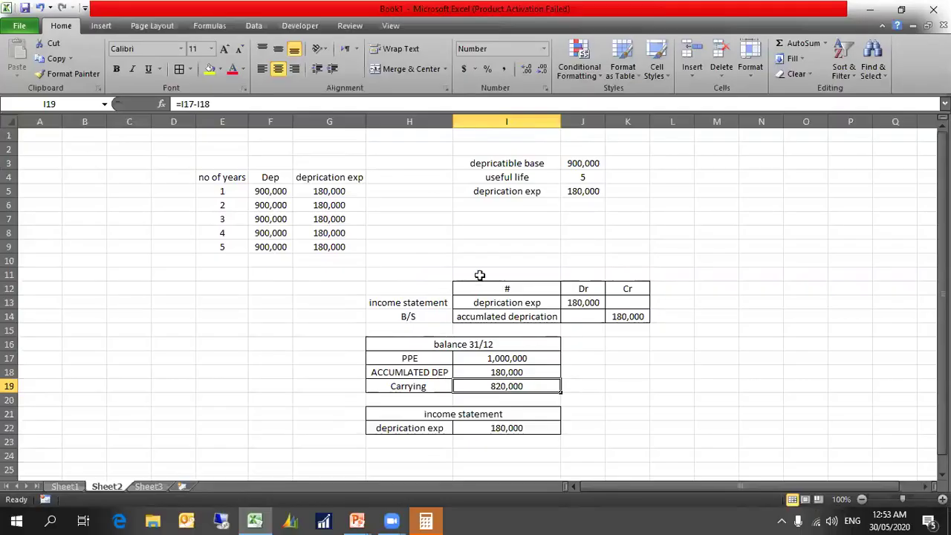
# Enter the label "year 1" in I11 above the journal entry
pyautogui.click(499, 274)
pyautogui.write('year')
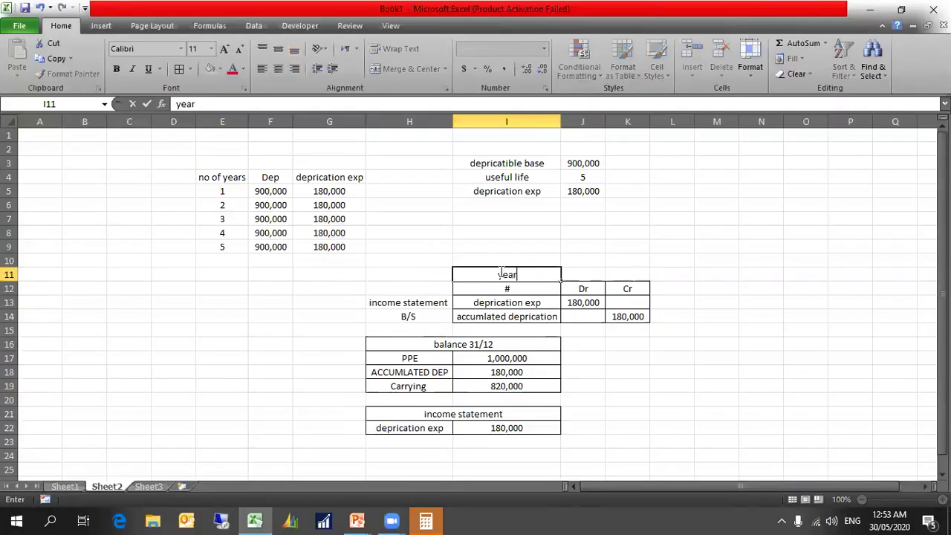
pyautogui.write(' 1')
pyautogui.scroll(-2, 604, 362)
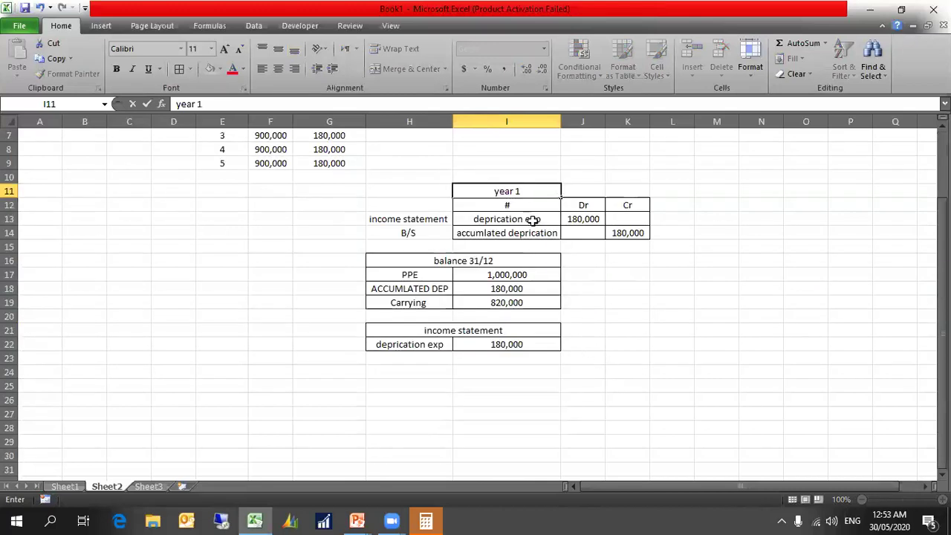
pyautogui.click(610, 262)
# Copy the labelled journal entry I11:K14 and paste it at I25
pyautogui.moveTo(507, 191); pyautogui.dragTo(625, 232)
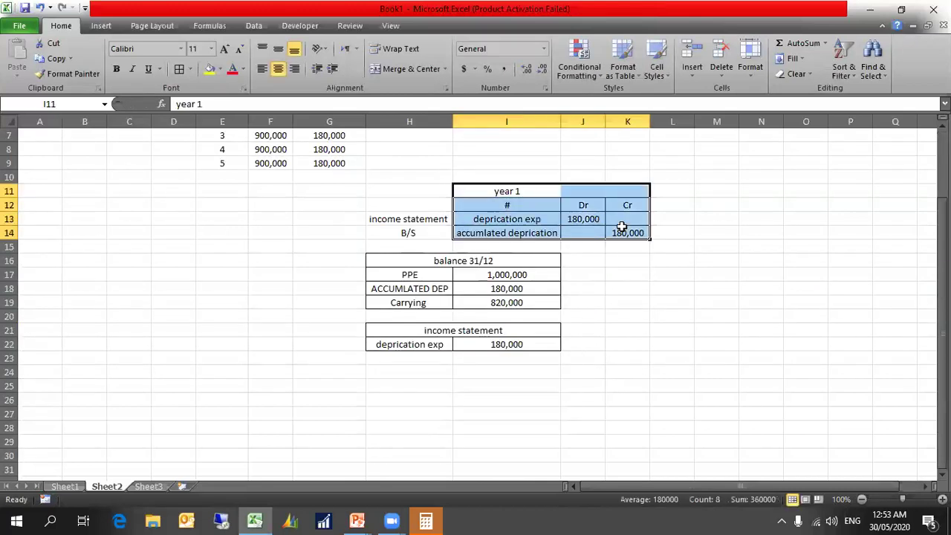
pyautogui.hotkey('ctrl', 'c')
pyautogui.click(520, 384)
pyautogui.hotkey('ctrl', 'v')
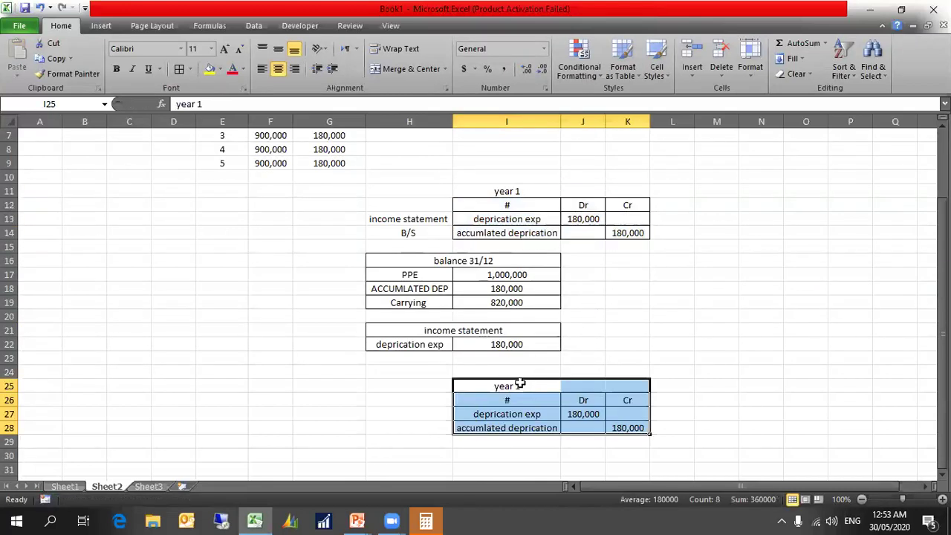
# Change the copied journal entry's label in I25 to "year 2"
pyautogui.click(514, 383)
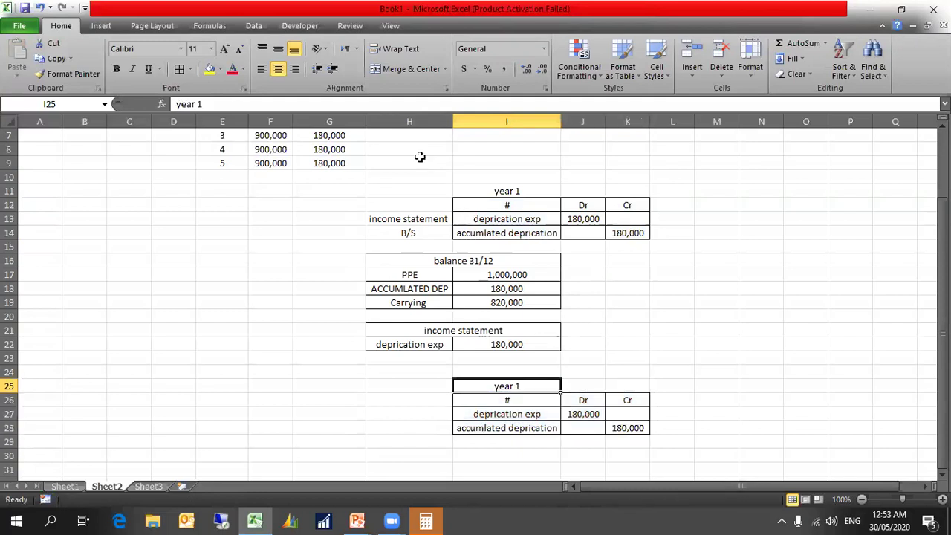
pyautogui.click(238, 104)
pyautogui.press('BackSpace')
pyautogui.press('BackSpace')
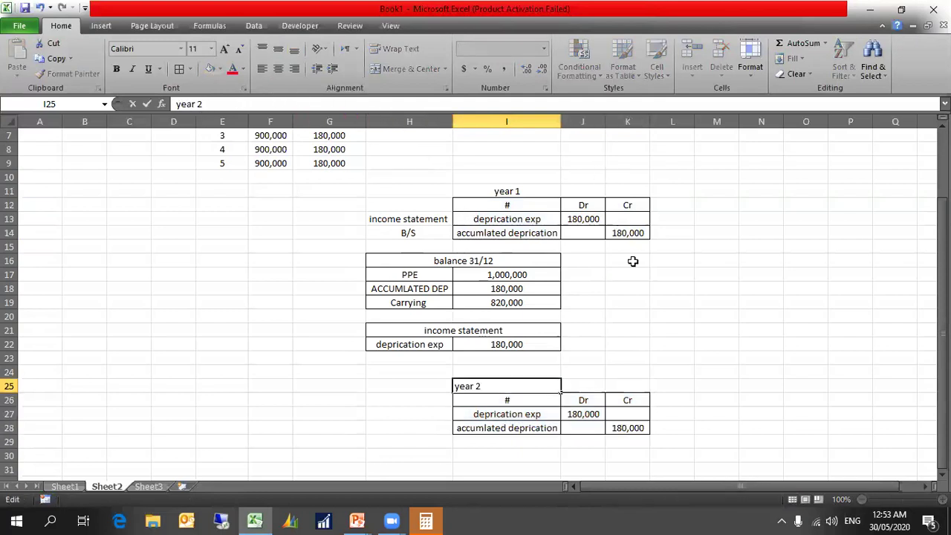
pyautogui.click(634, 262)
# Copy the year 1 balance table H16:I19 and paste it at H31 below the year 2 journal entry
pyautogui.moveTo(418, 261); pyautogui.dragTo(496, 297)
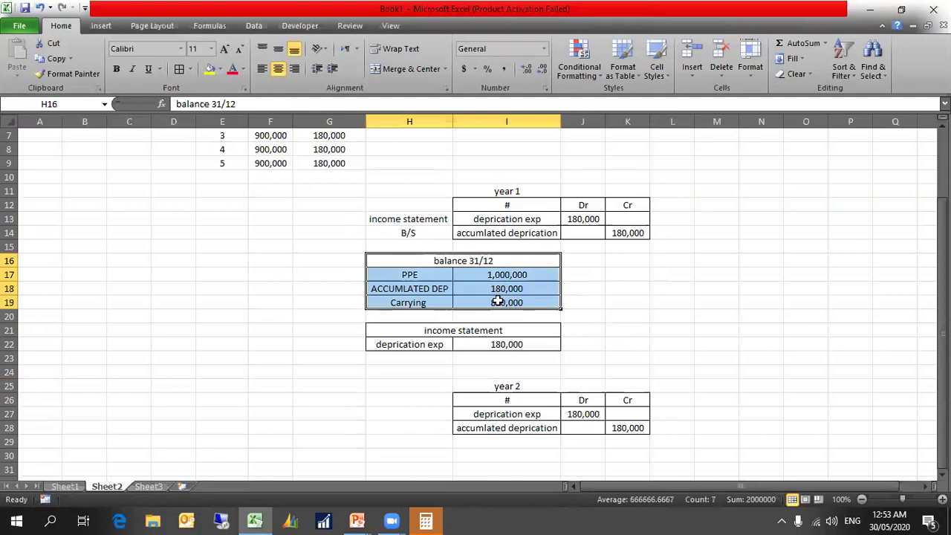
pyautogui.hotkey('ctrl', 'c')
pyautogui.scroll(-5, 491, 319)
pyautogui.click(438, 258)
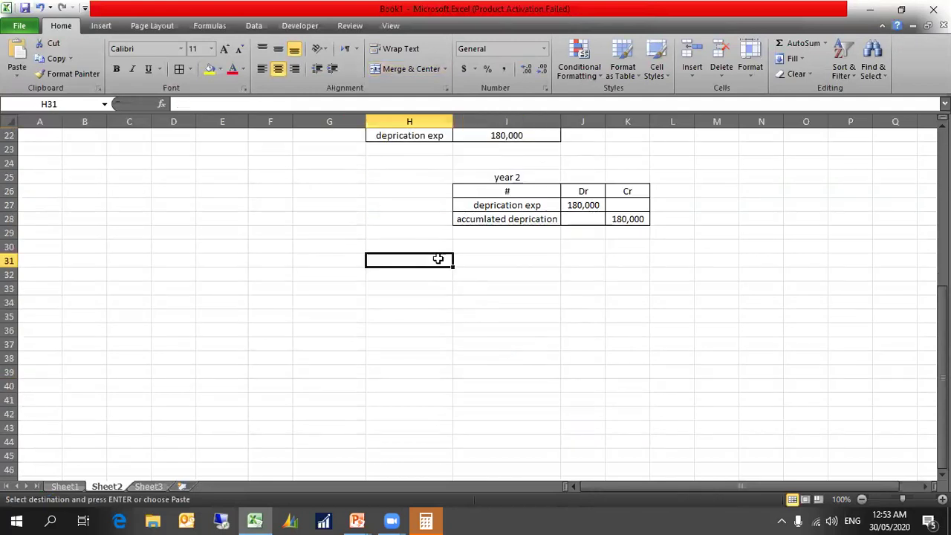
pyautogui.press('Return')
# Set the copied table's accumulated depreciation in I33 to the formula =180000+180000
pyautogui.click(496, 294)
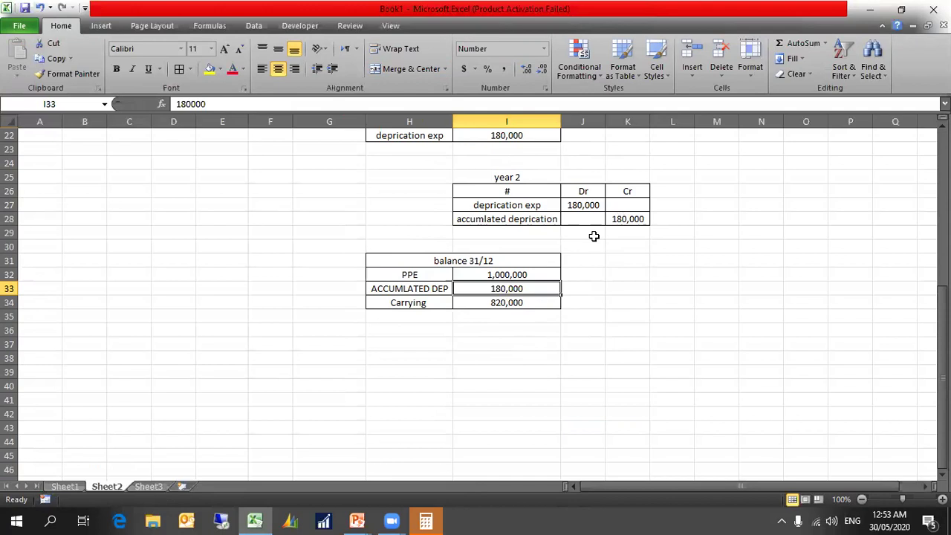
pyautogui.write('=180,0')
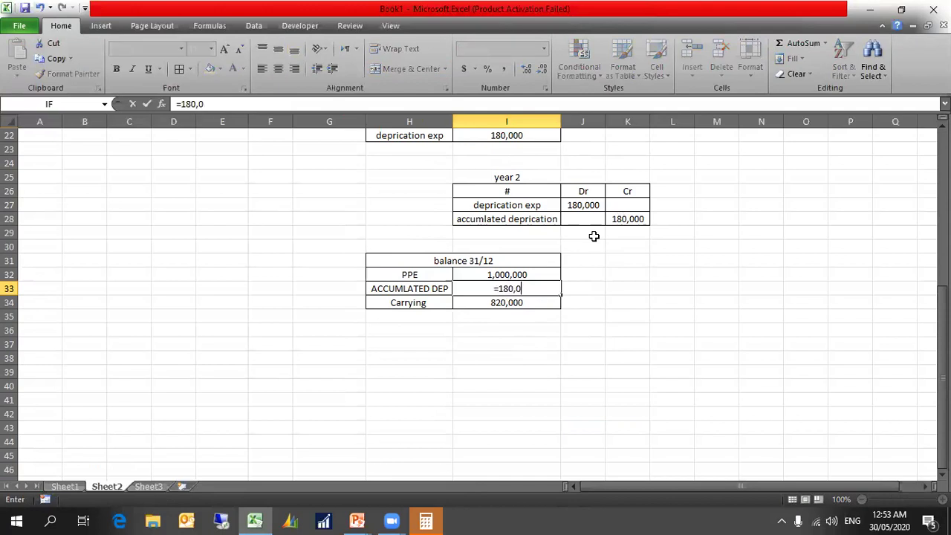
pyautogui.write('00+180,000+180')
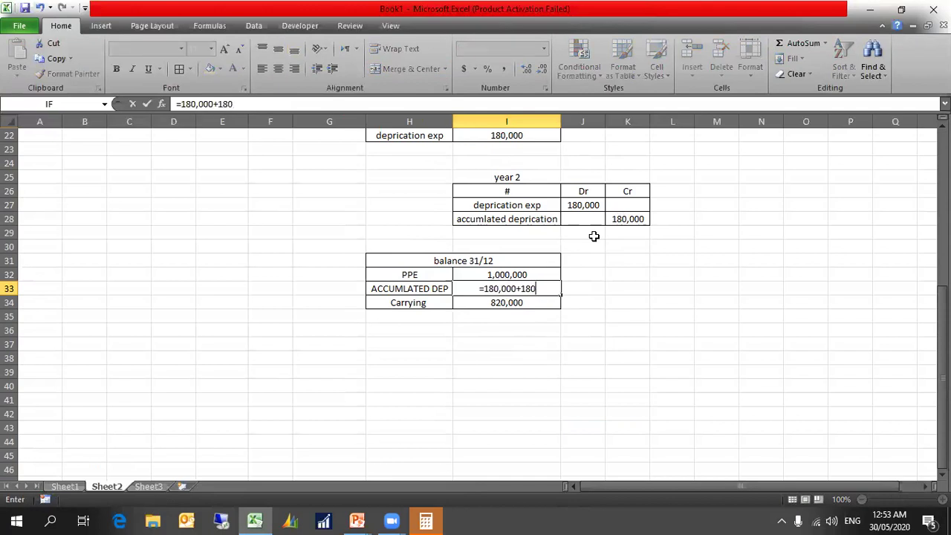
pyautogui.press('Return')
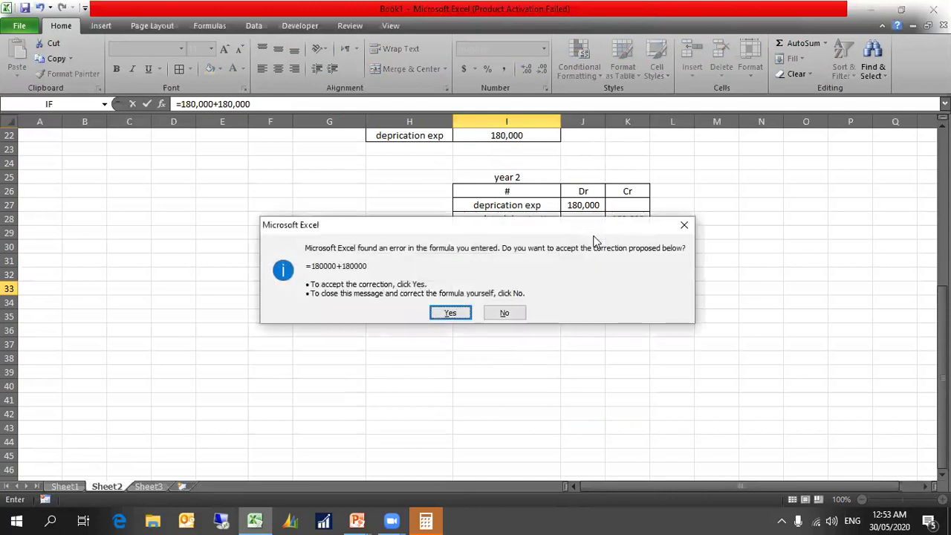
pyautogui.press('Return')
pyautogui.click(480, 355)
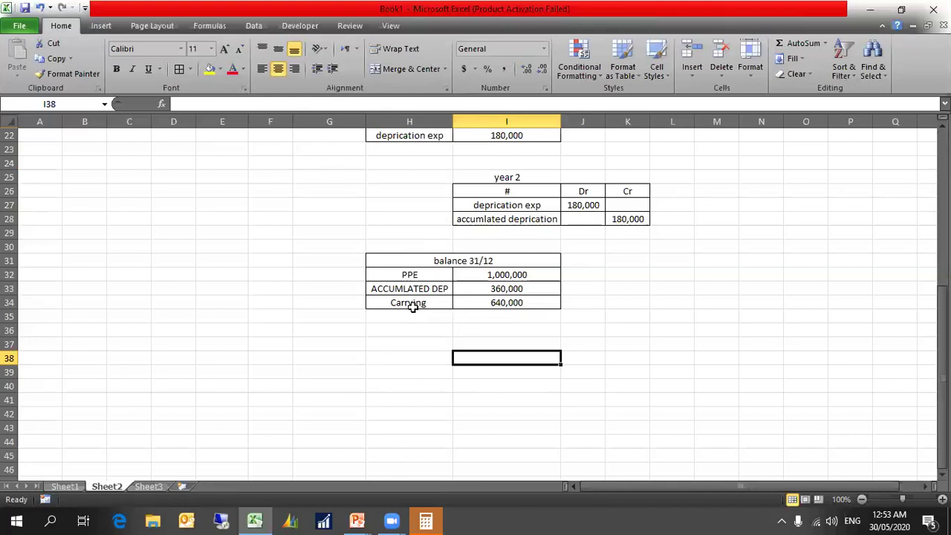
# Examine the year 2 carrying amount against the straight-line example in the PowerPoint slide show, and return to the Excel worksheet
pyautogui.click(479, 303)
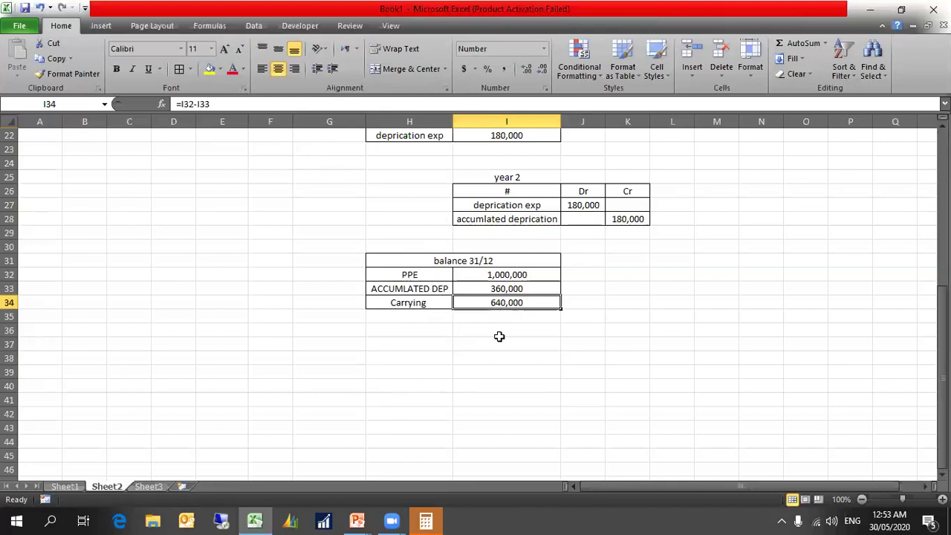
pyautogui.click(427, 305)
pyautogui.click(476, 305)
pyautogui.click(523, 340)
pyautogui.scroll(3, 523, 339)
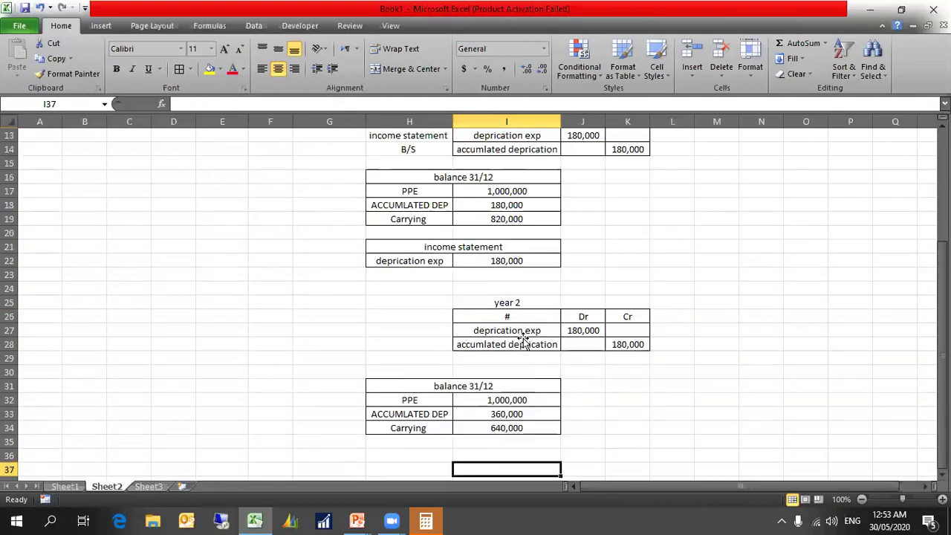
pyautogui.hotkey('alt', 'Tab')
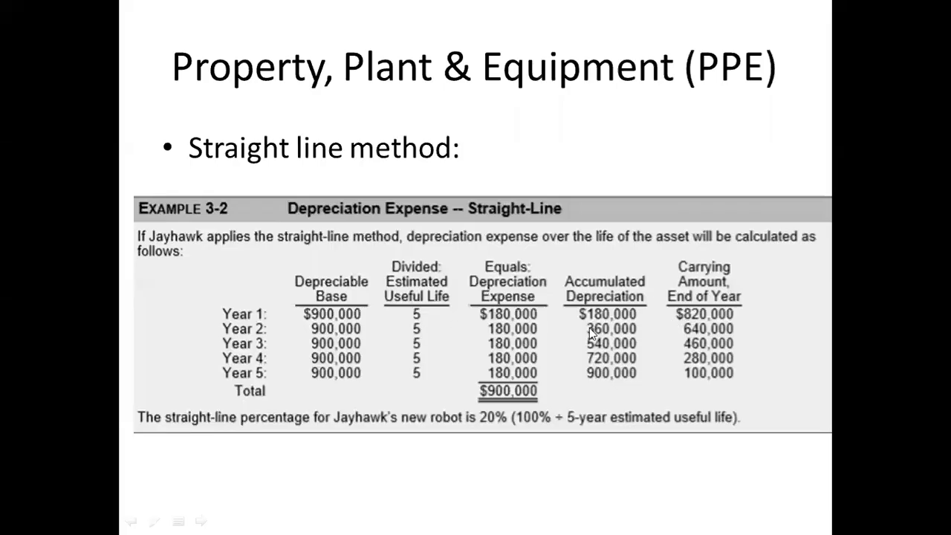
pyautogui.hotkey('alt', 'Tab')
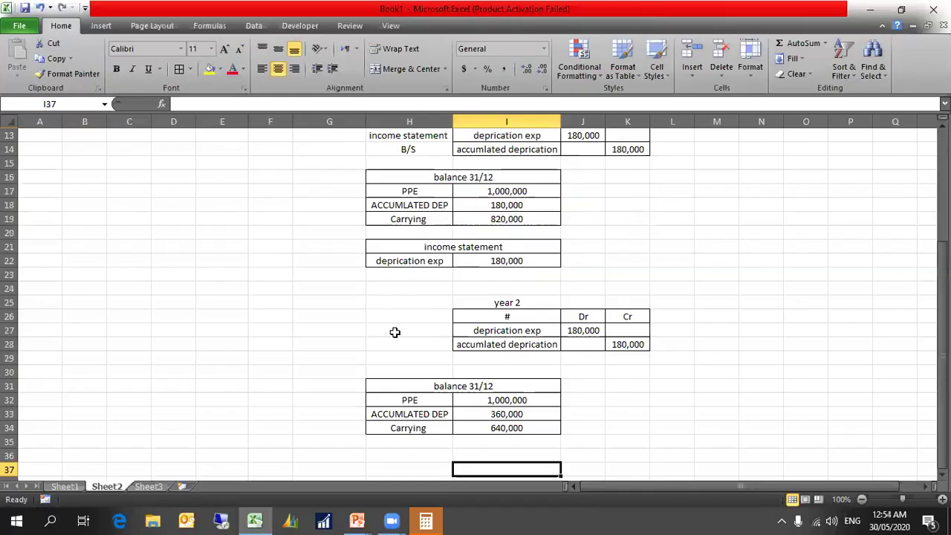
pyautogui.scroll(4, 394, 331)
pyautogui.scroll(-3, 481, 327)
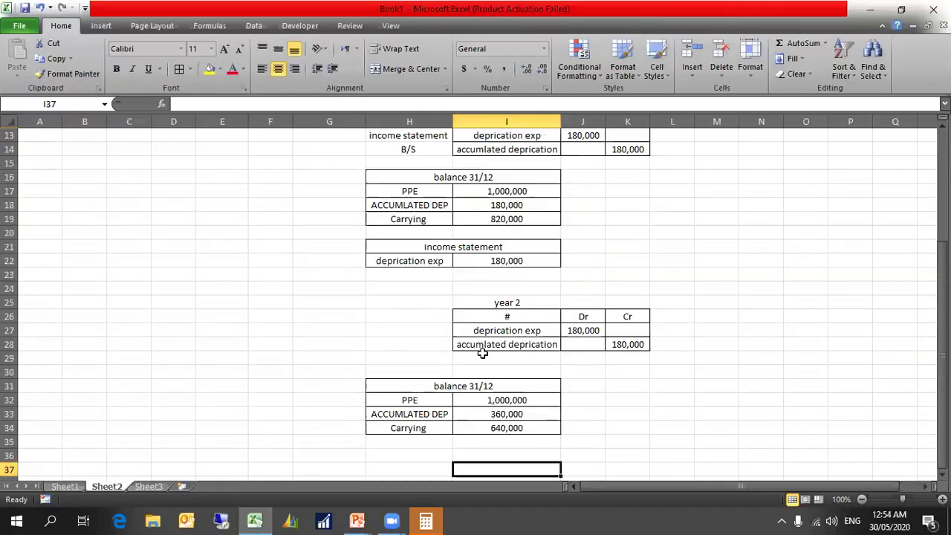
pyautogui.scroll(1, 470, 344)
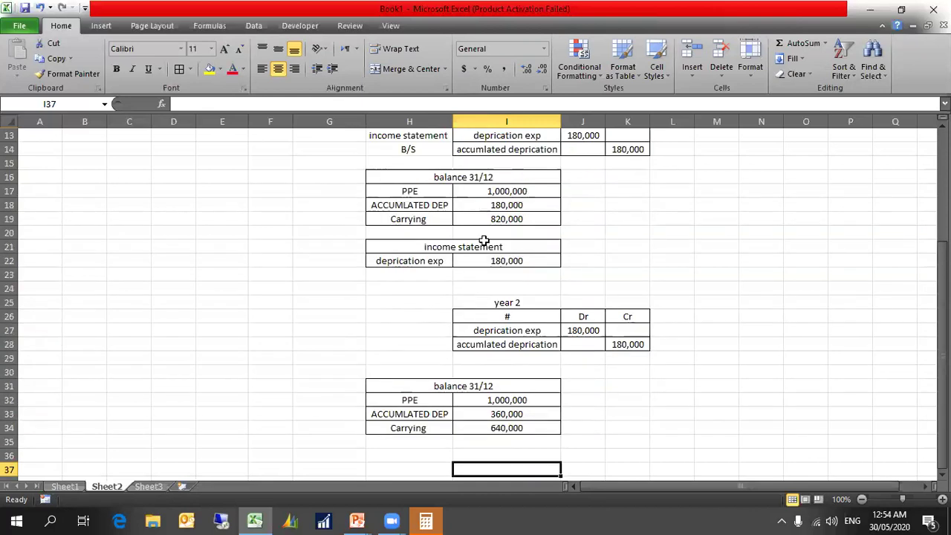
# Add years to the balance table headings, making H16 "balance 31/12/2010" and H31 "balance 31/12/2011"
pyautogui.doubleClick(520, 177)
pyautogui.write('/')
pyautogui.write('2010')
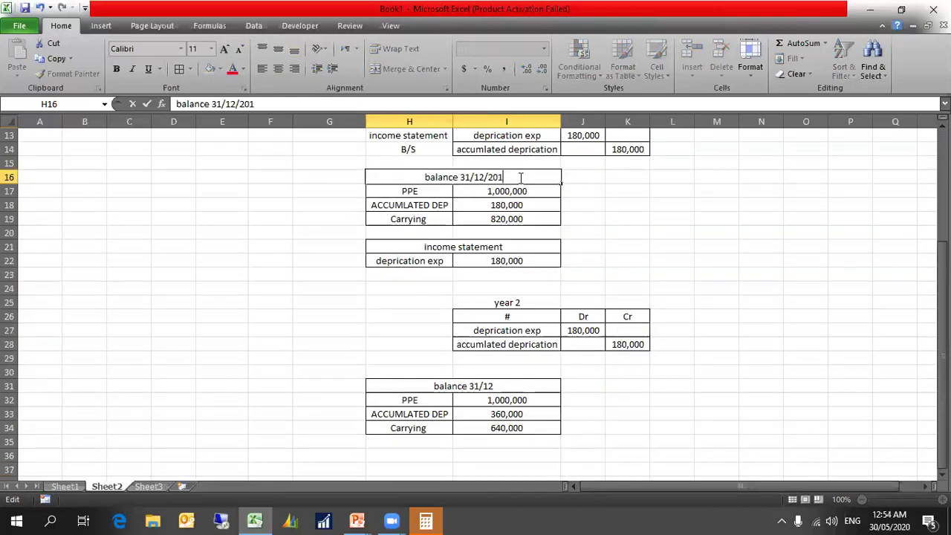
pyautogui.doubleClick(522, 384)
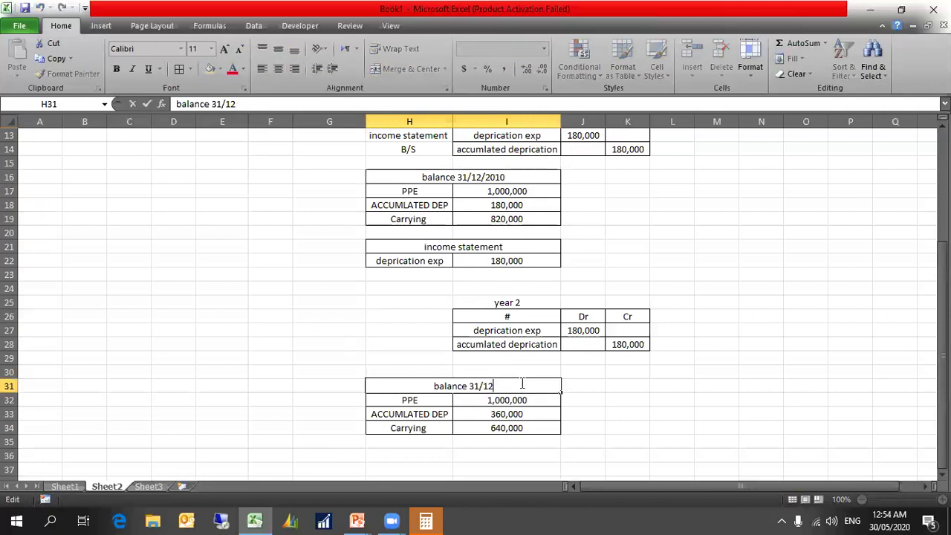
pyautogui.write('/2011')
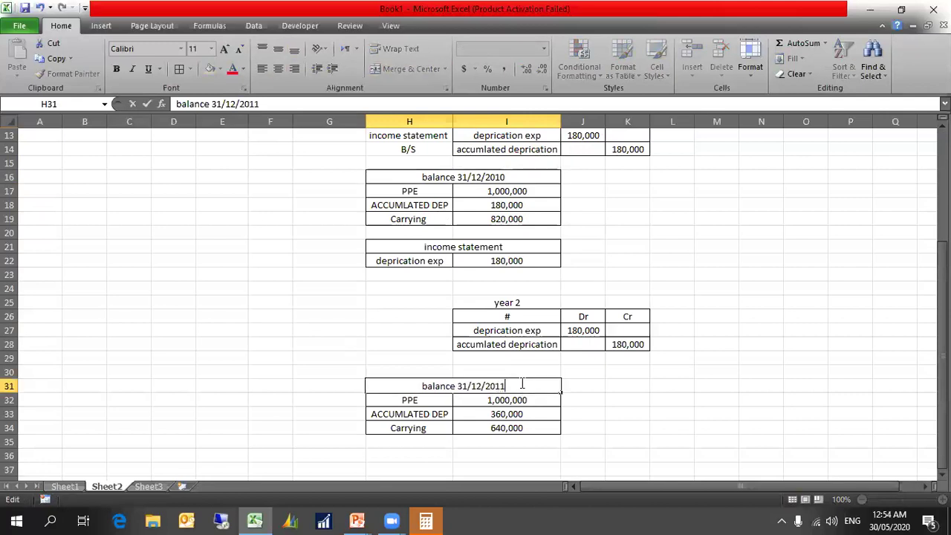
pyautogui.click(614, 396)
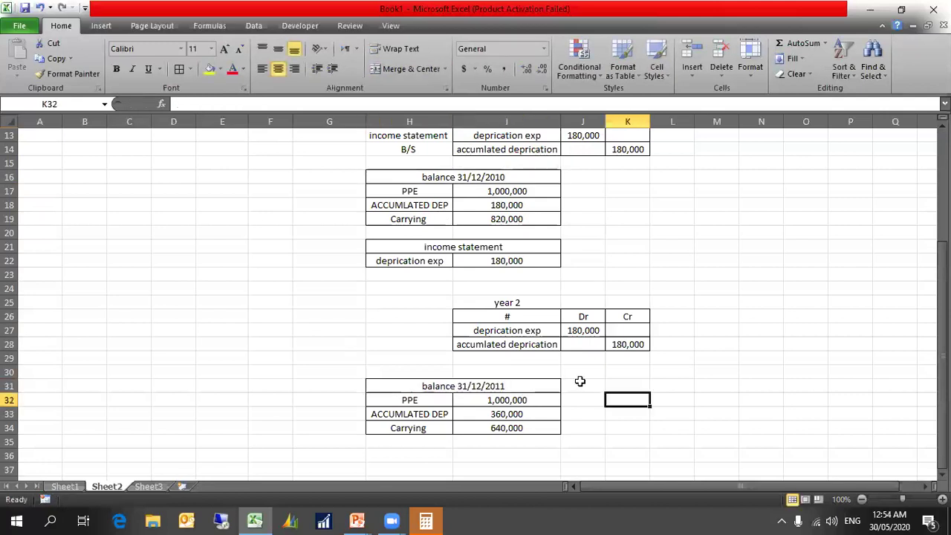
# Change the income statement heading in H21 to "income statement 2010"
pyautogui.click(459, 246)
pyautogui.doubleClick(526, 246)
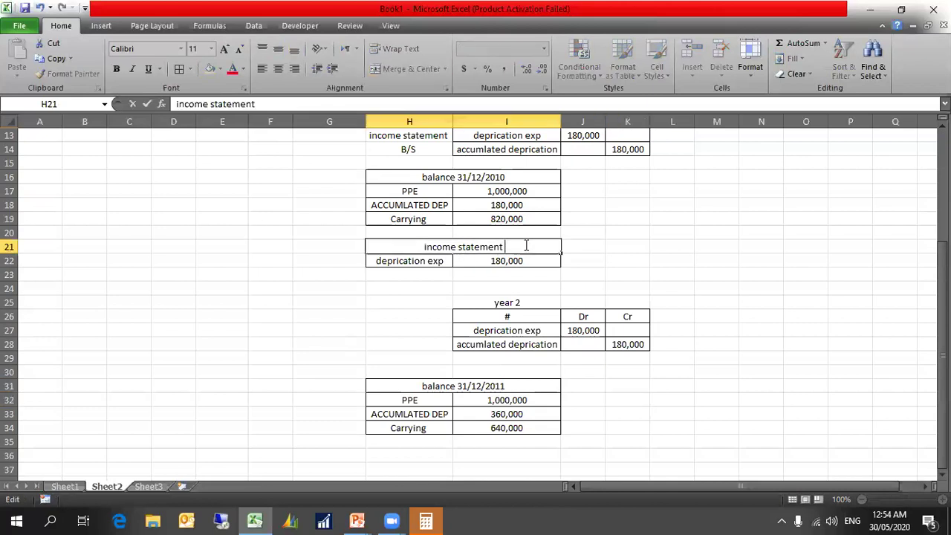
pyautogui.write('201')
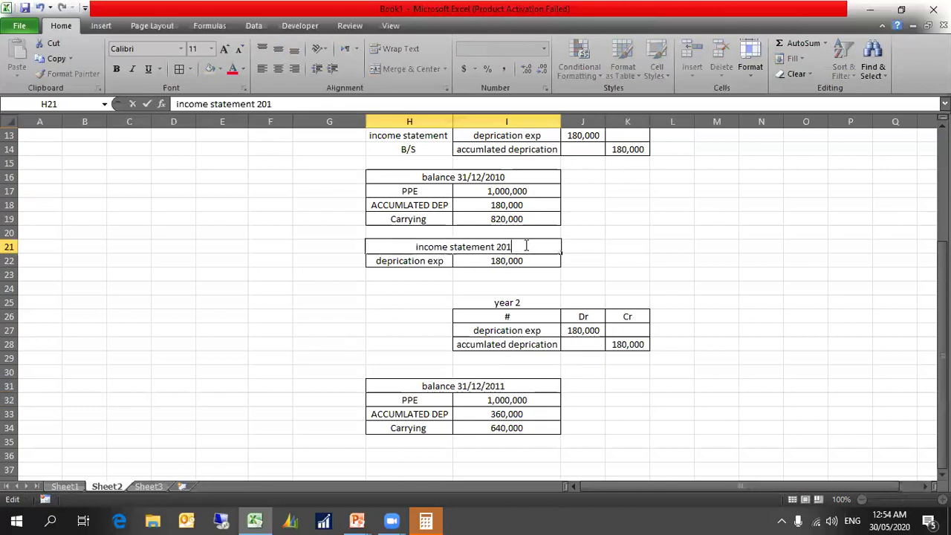
pyautogui.write('0')
pyautogui.click(524, 271)
# Copy the income statement table H21:I22 to H36 and change the copy's heading to "income statement 2011"
pyautogui.click(458, 247)
pyautogui.moveTo(457, 246); pyautogui.dragTo(503, 259)
pyautogui.hotkey('ctrl', 'c')
pyautogui.scroll(-3, 476, 312)
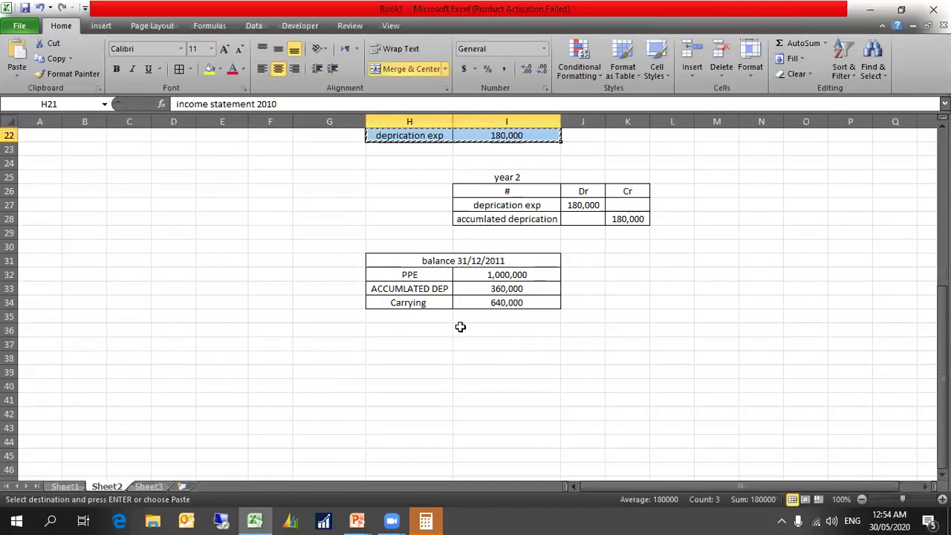
pyautogui.click(429, 327)
pyautogui.press('Return')
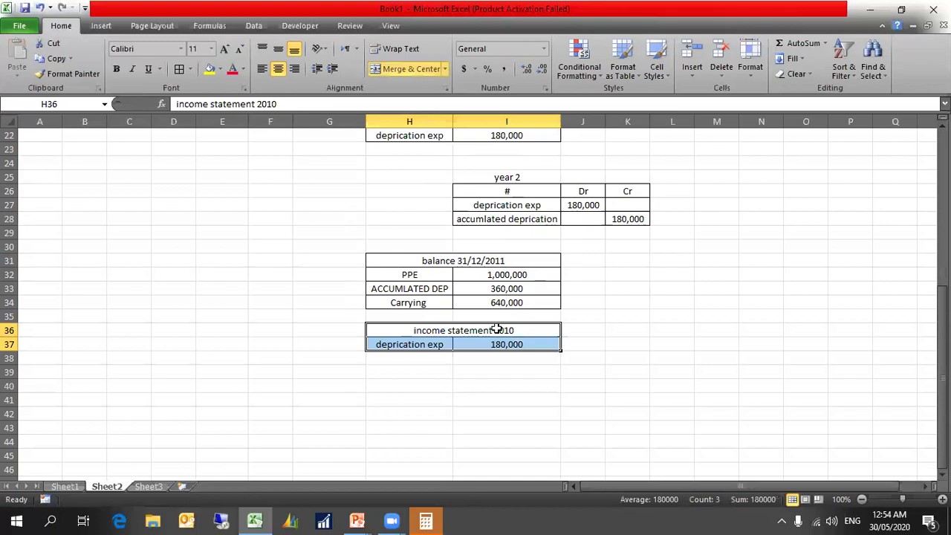
pyautogui.click(300, 103)
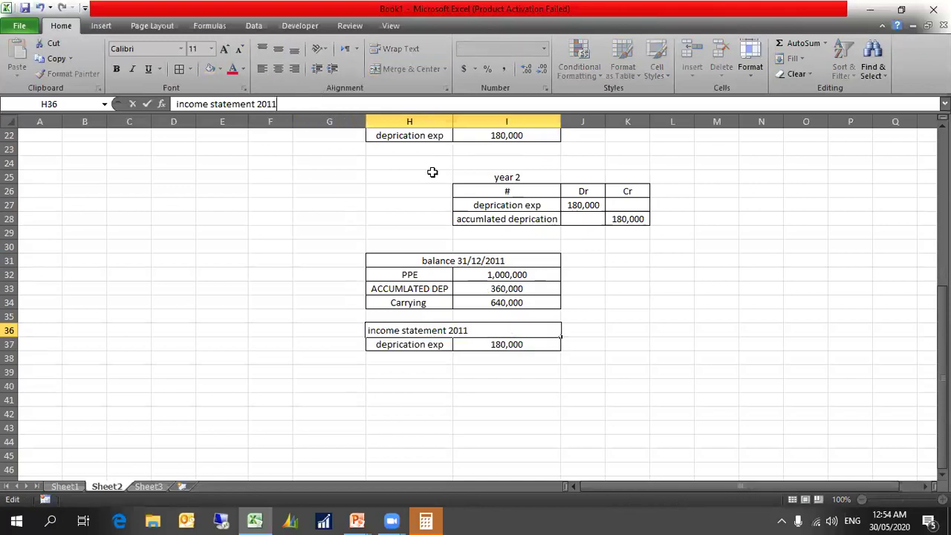
pyautogui.click(717, 346)
# Copy the year 2 journal entry I25:K28 and paste it at H40 below the 2011 income statement
pyautogui.scroll(3, 531, 353)
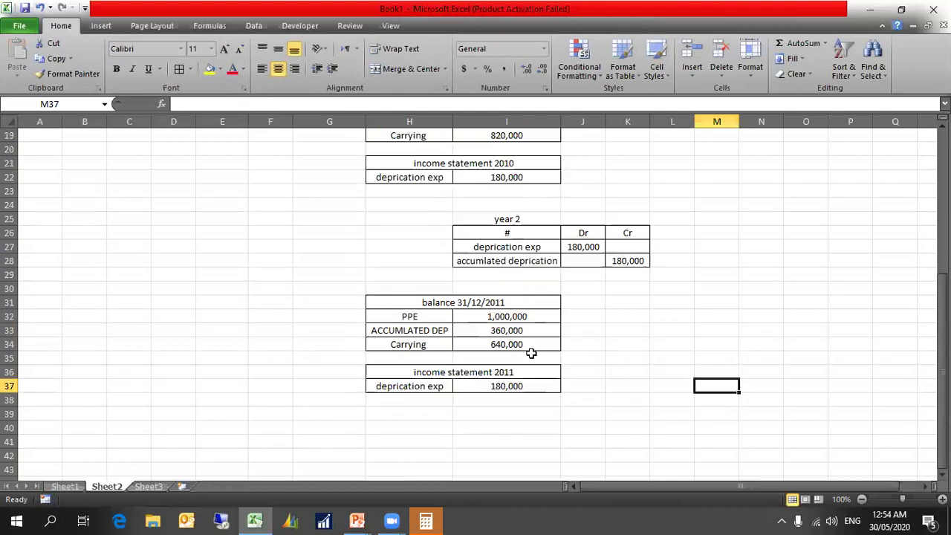
pyautogui.scroll(-2, 537, 285)
pyautogui.scroll(-2, 537, 284)
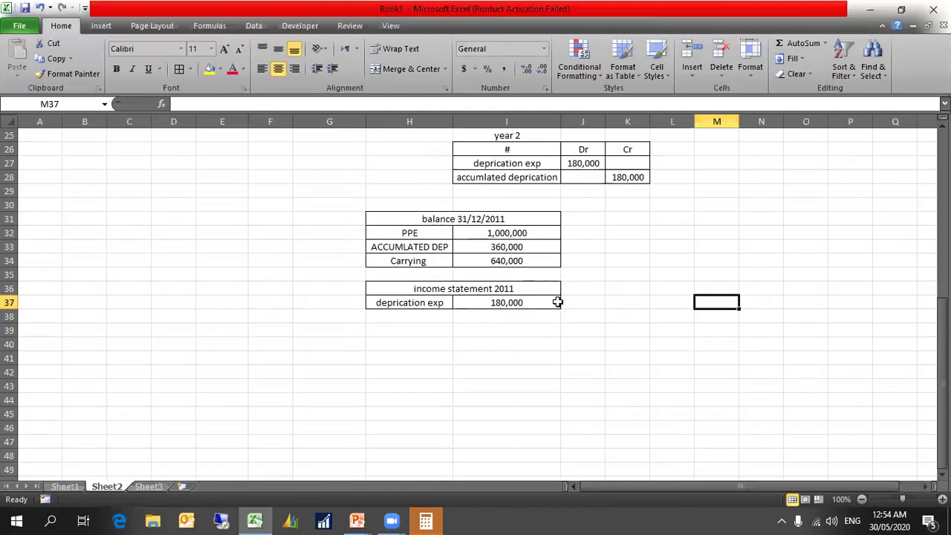
pyautogui.scroll(2, 538, 282)
pyautogui.moveTo(512, 220); pyautogui.dragTo(618, 261)
pyautogui.hotkey('ctrl', 'c')
pyautogui.scroll(-2, 520, 383)
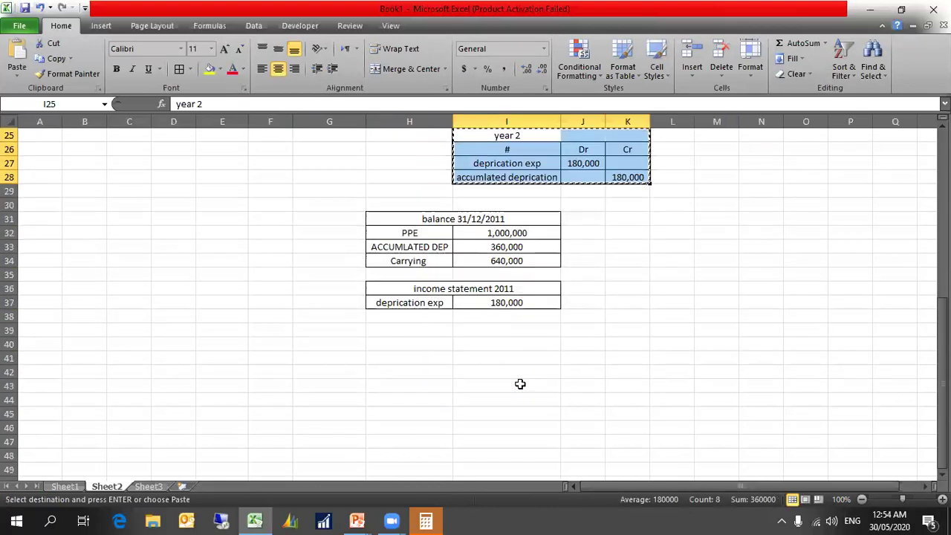
pyautogui.click(431, 344)
pyautogui.press('Return')
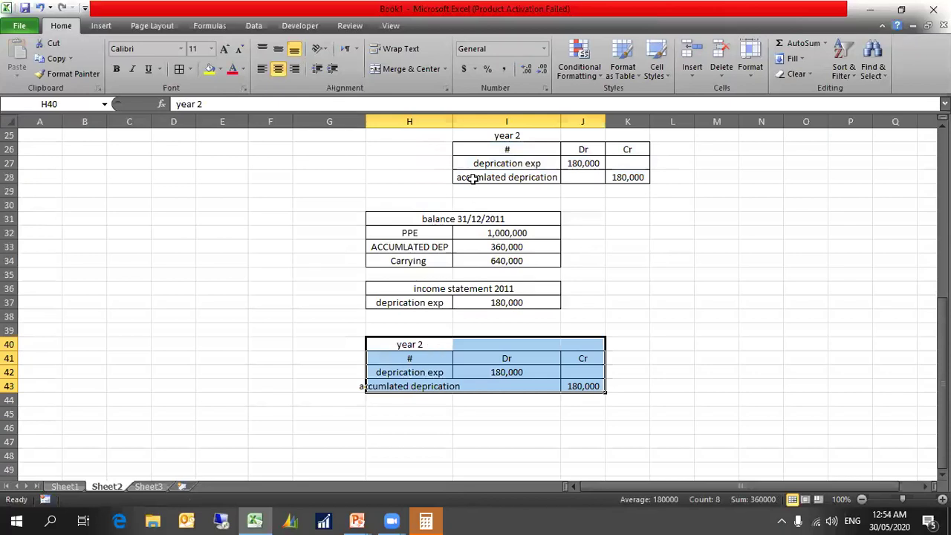
# Autofit column H to its contents and change the pasted journal entry's label in H40 to "year 3"
pyautogui.doubleClick(452, 121)
pyautogui.click(450, 346)
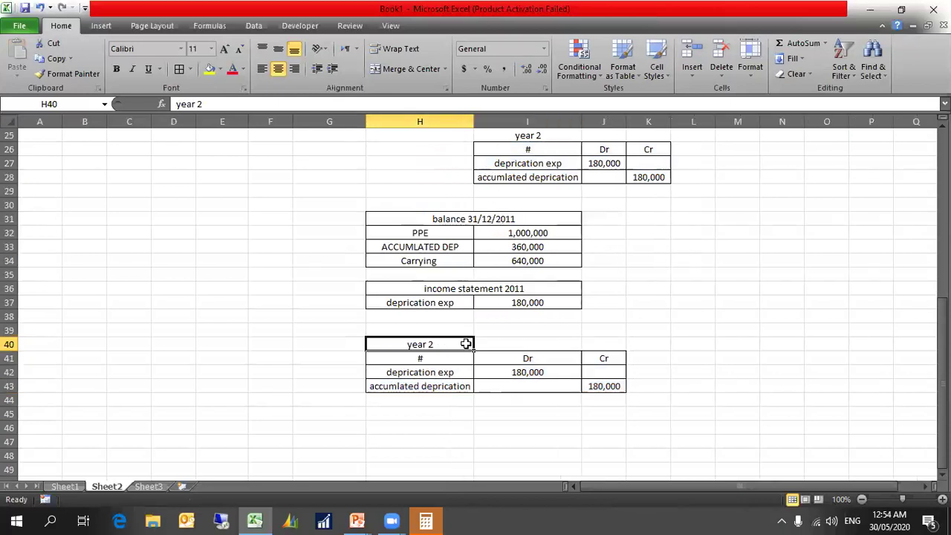
pyautogui.press('BackSpace')
pyautogui.write('year 3')
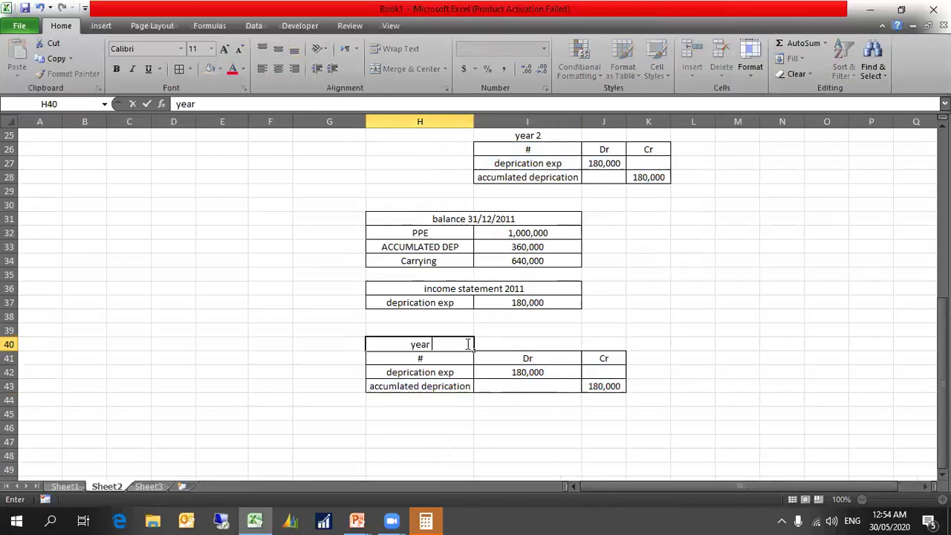
pyautogui.click(624, 400)
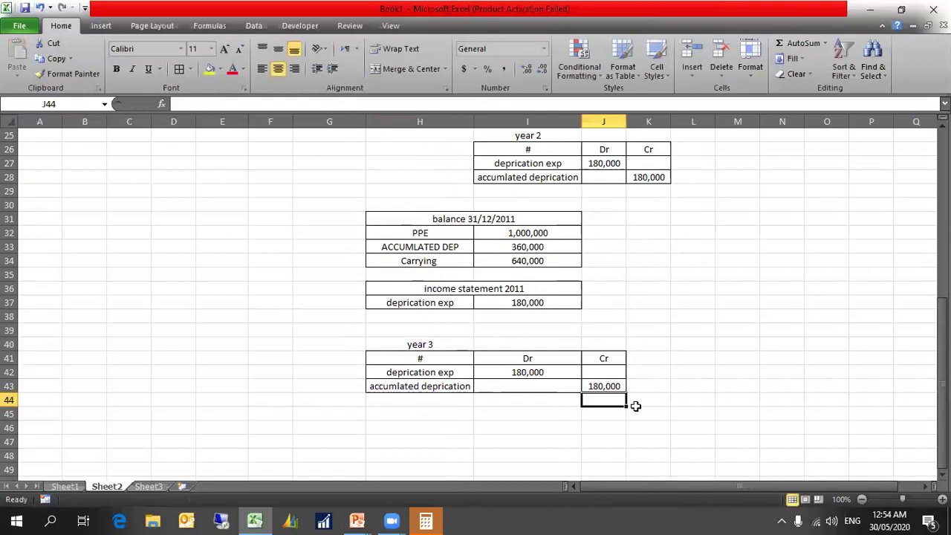
# Copy the 2011 balance table H31:I34 and paste it at H46 below the year 3 journal entry
pyautogui.click(548, 374)
pyautogui.moveTo(461, 220); pyautogui.dragTo(526, 261)
pyautogui.hotkey('ctrl', 'c')
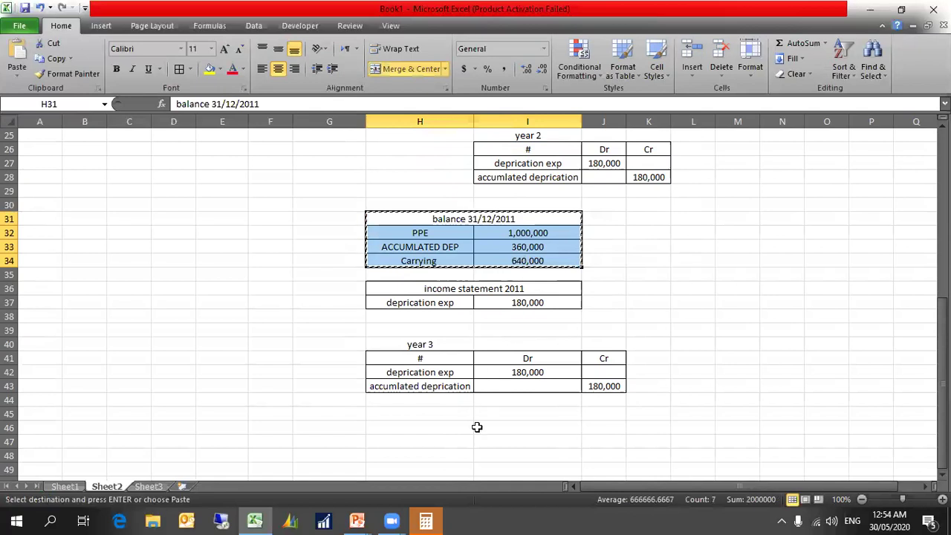
pyautogui.click(451, 428)
pyautogui.press('Return')
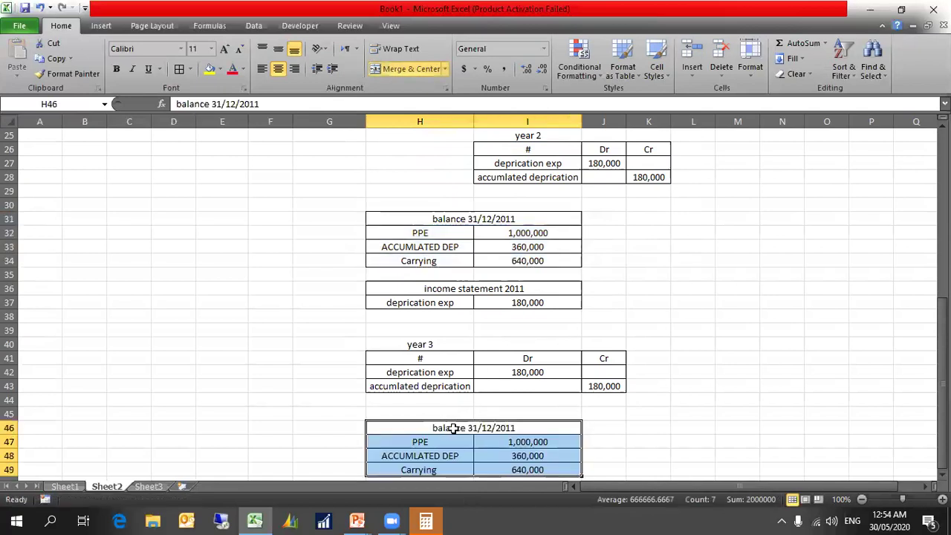
# Change the pasted balance table's heading in H46 to "balance 31/12/2012"
pyautogui.click(534, 429)
pyautogui.scroll(-2, 536, 429)
pyautogui.doubleClick(527, 350)
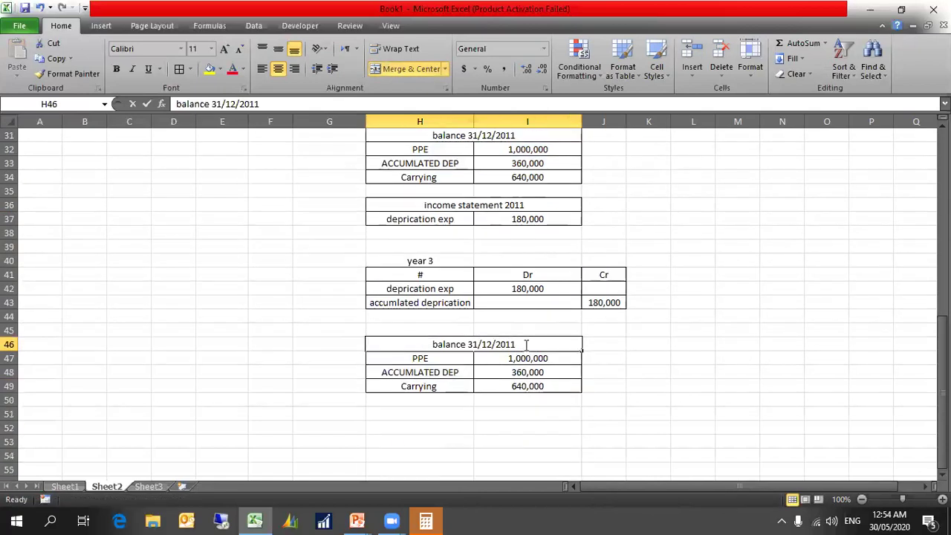
pyautogui.press('BackSpace')
pyautogui.write('2')
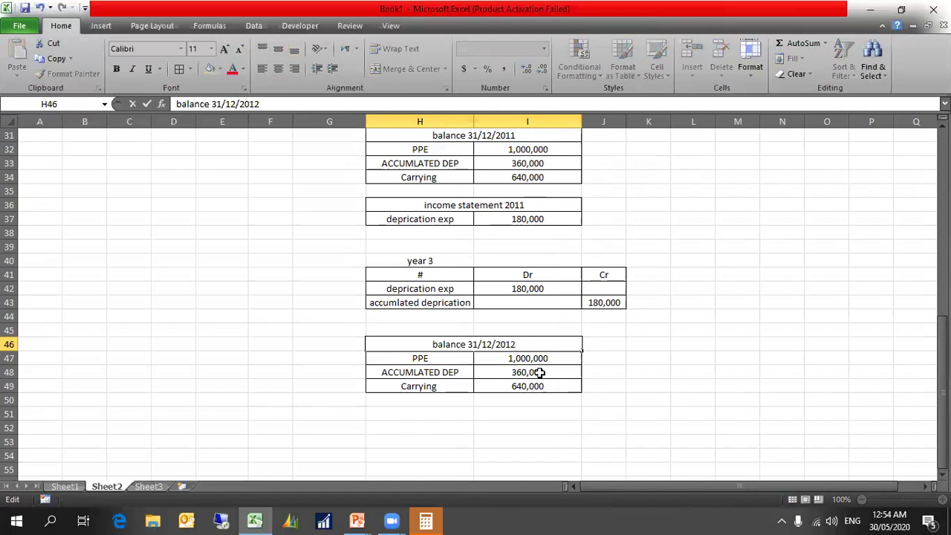
# Set the accumulated depreciation in the 31/12/2012 balance table (I48) to =180000*3
pyautogui.click(539, 373)
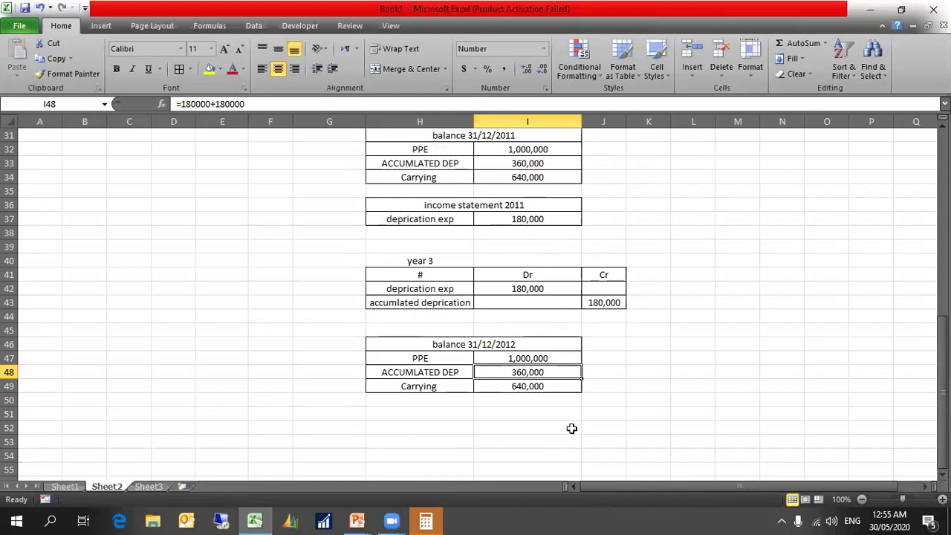
pyautogui.write('360')
pyautogui.press('BackSpace')
pyautogui.press('BackSpace')
pyautogui.write('=1')
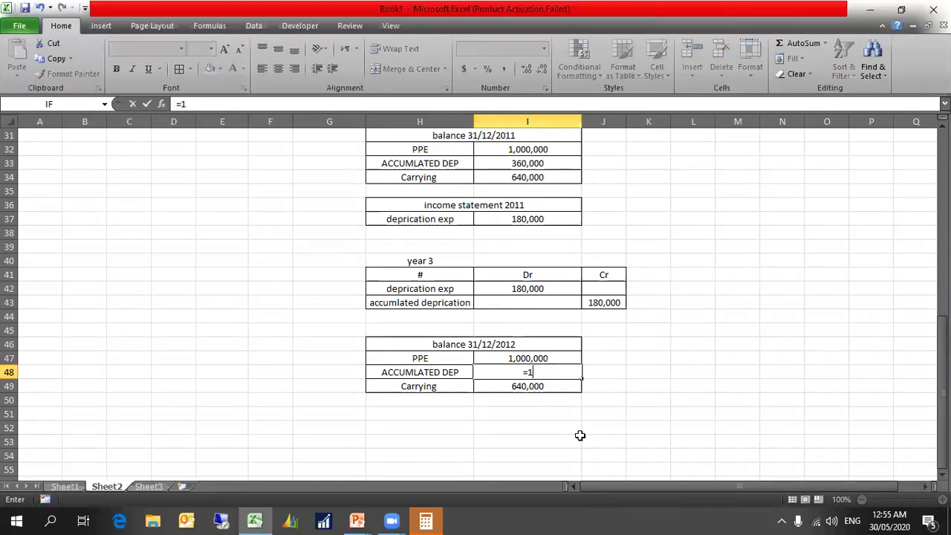
pyautogui.write('80,000*3')
pyautogui.press('Return')
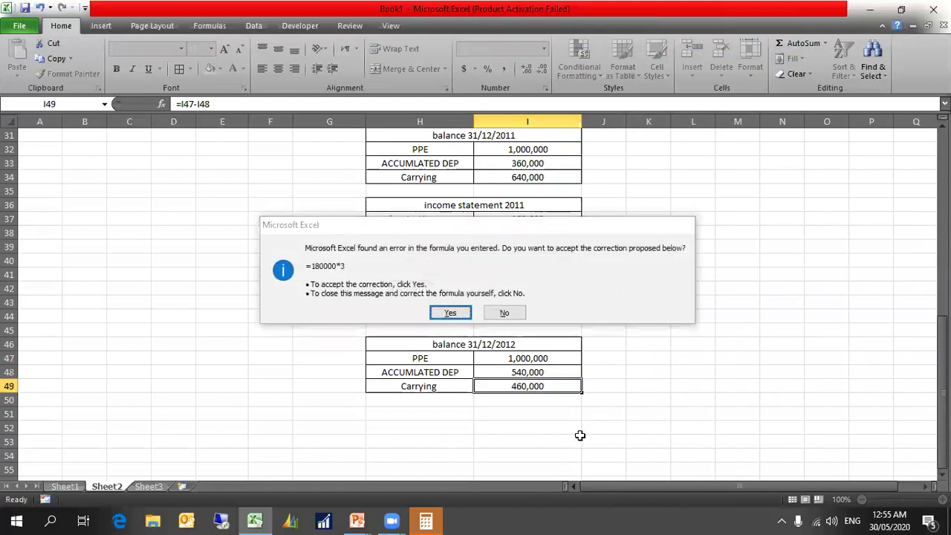
pyautogui.press('Return')
pyautogui.scroll(-2, 528, 387)
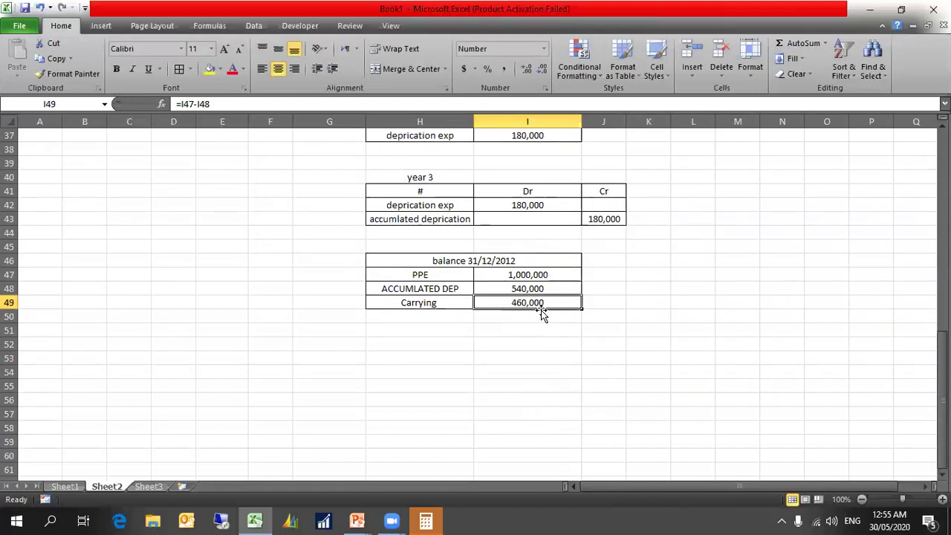
# Switch to the PowerPoint slides, review the straight-line depreciation schedule and the depreciable base example, and return to the Excel worksheet
pyautogui.hotkey('alt', 'Tab')
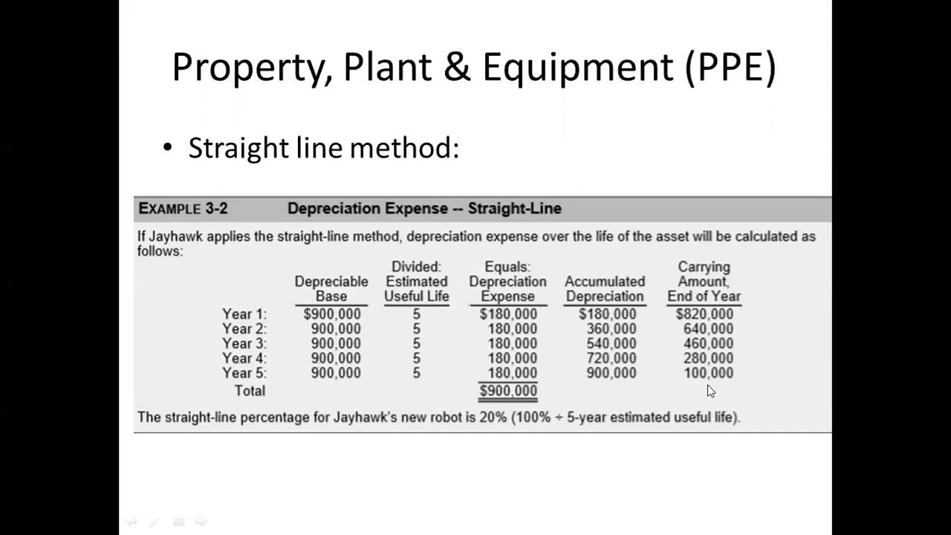
pyautogui.press('Left')
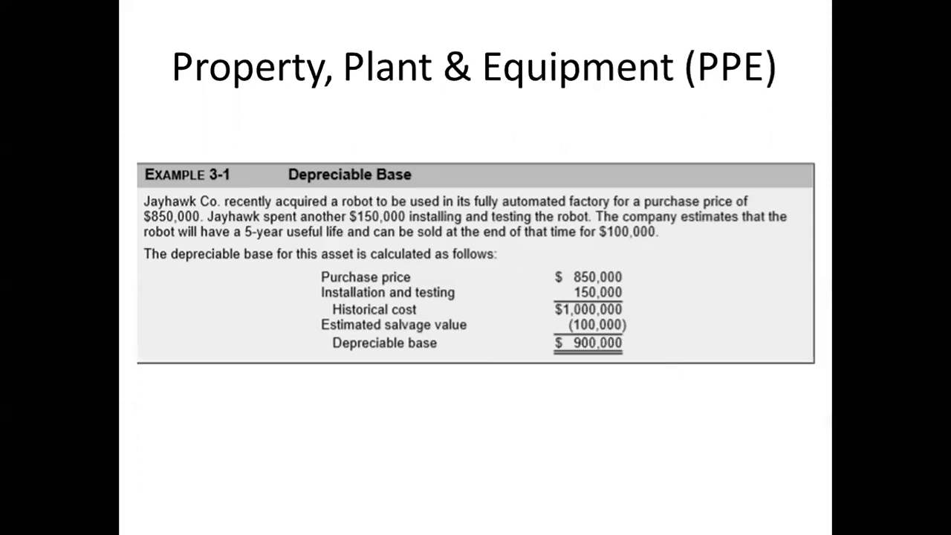
pyautogui.press('Right')
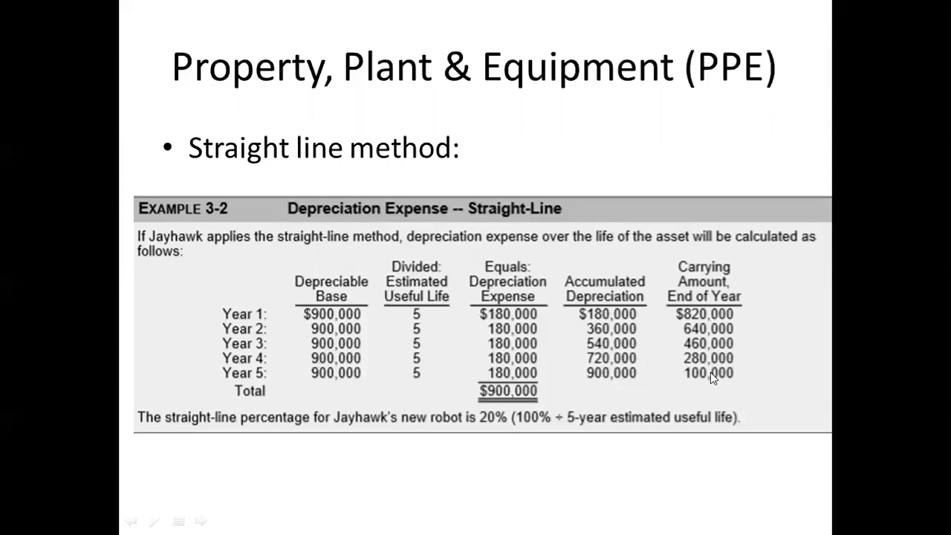
pyautogui.hotkey('alt', 'Tab')
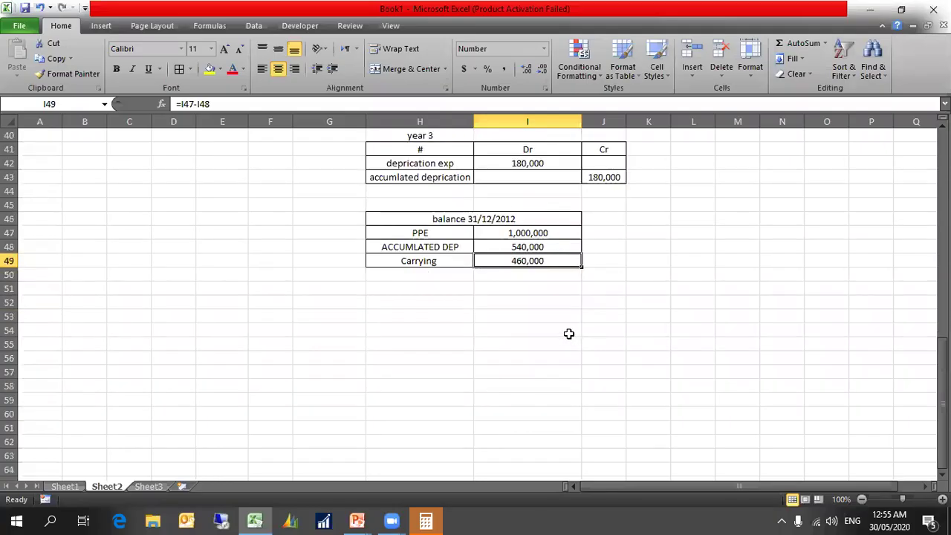
# Copy the year 3 journal entry H40:J43 to H52 below the 2012 balance table and relabel the copy "year 4"
pyautogui.click(543, 331)
pyautogui.moveTo(448, 136); pyautogui.dragTo(595, 180)
pyautogui.hotkey('ctrl', 'c')
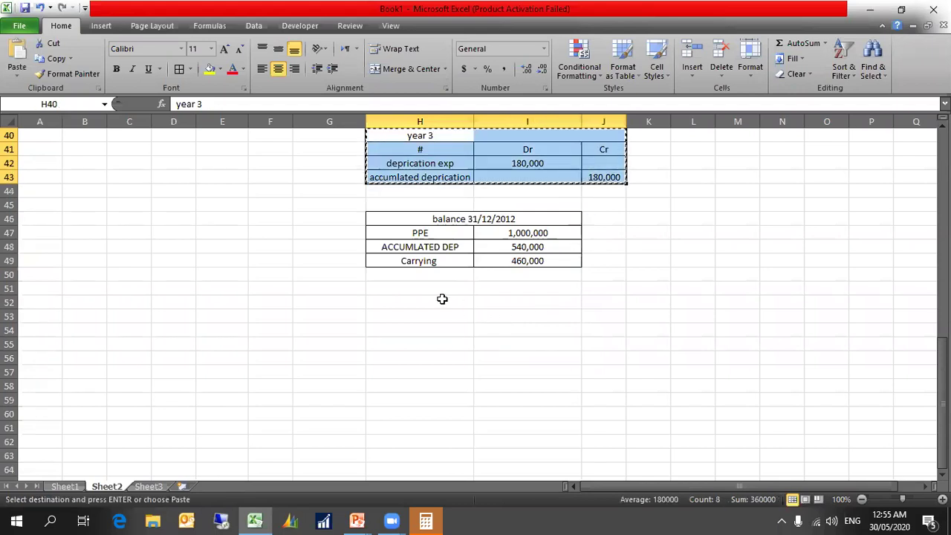
pyautogui.click(442, 299)
pyautogui.press('Return')
pyautogui.click(442, 299)
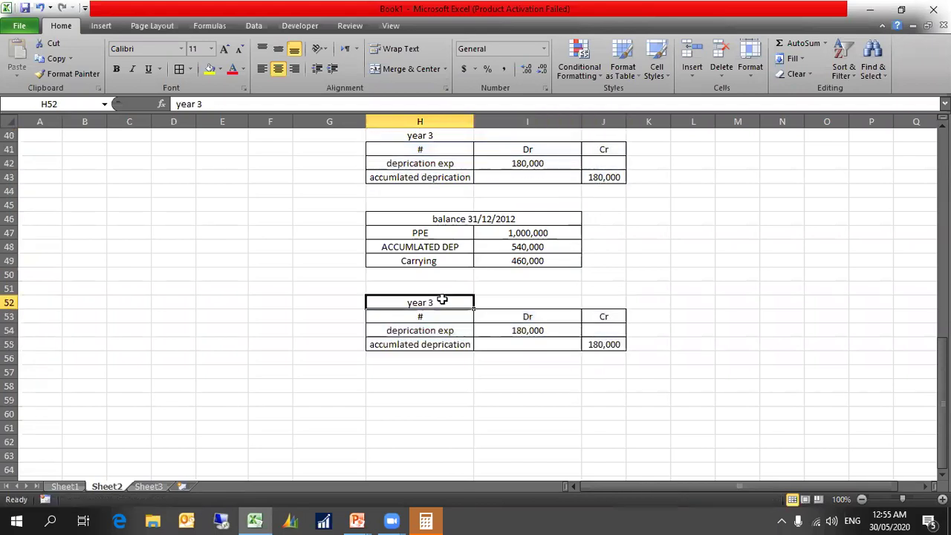
pyautogui.write('year 4')
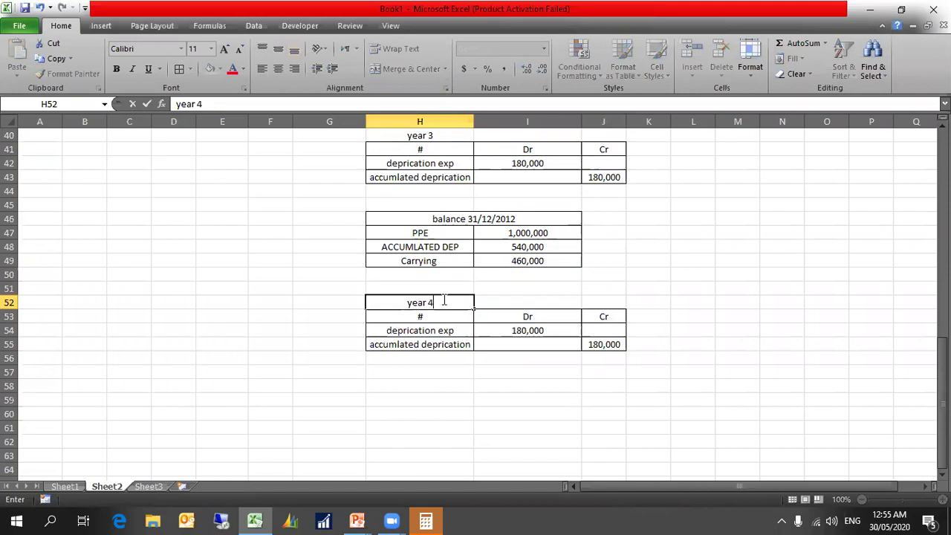
pyautogui.click(527, 371)
# Copy the 2012 balance table H46:I49 to H58 below the year 4 entry and change its heading to "balance 31/12/2013"
pyautogui.moveTo(443, 217); pyautogui.dragTo(506, 255)
pyautogui.hotkey('ctrl', 'c')
pyautogui.click(461, 384)
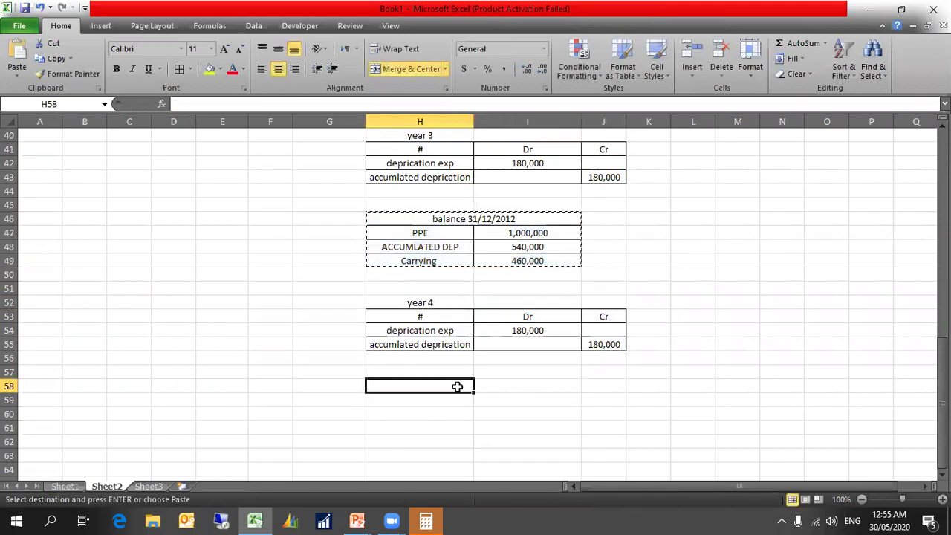
pyautogui.hotkey('ctrl', 'v')
pyautogui.press('Return')
pyautogui.doubleClick(541, 385)
pyautogui.press('BackSpace')
pyautogui.write('3')
pyautogui.click(647, 405)
# Set the accumulated depreciation in the 31/12/2013 balance table (I60) to =180000*4
pyautogui.click(542, 413)
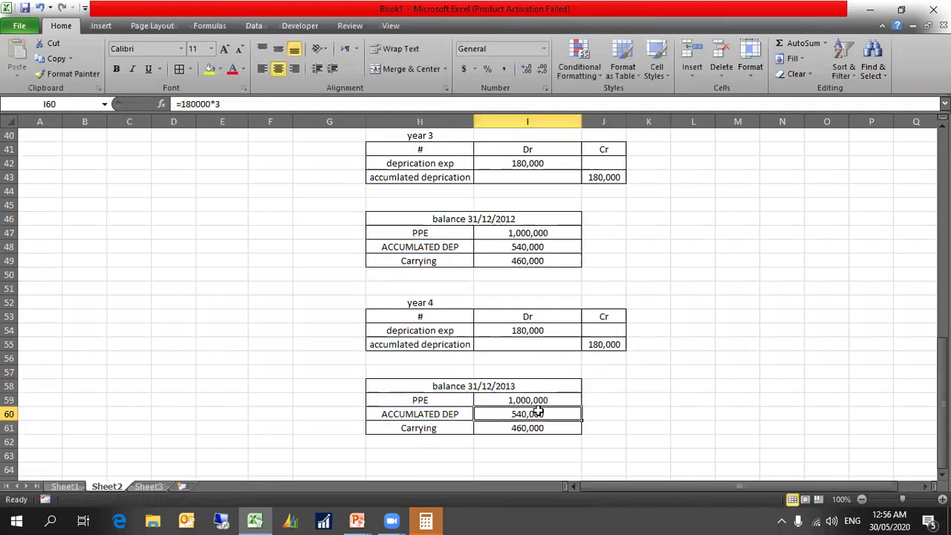
pyautogui.write('=')
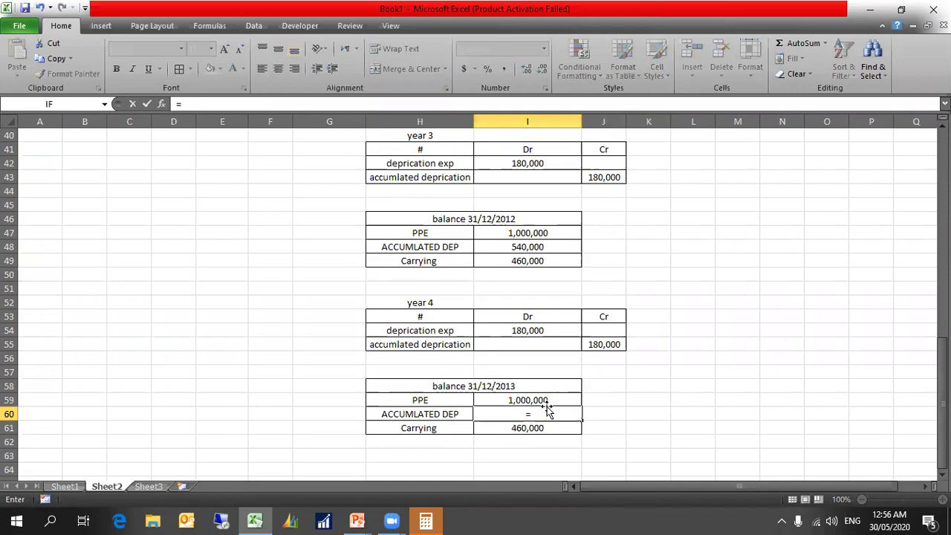
pyautogui.write('180,000*4')
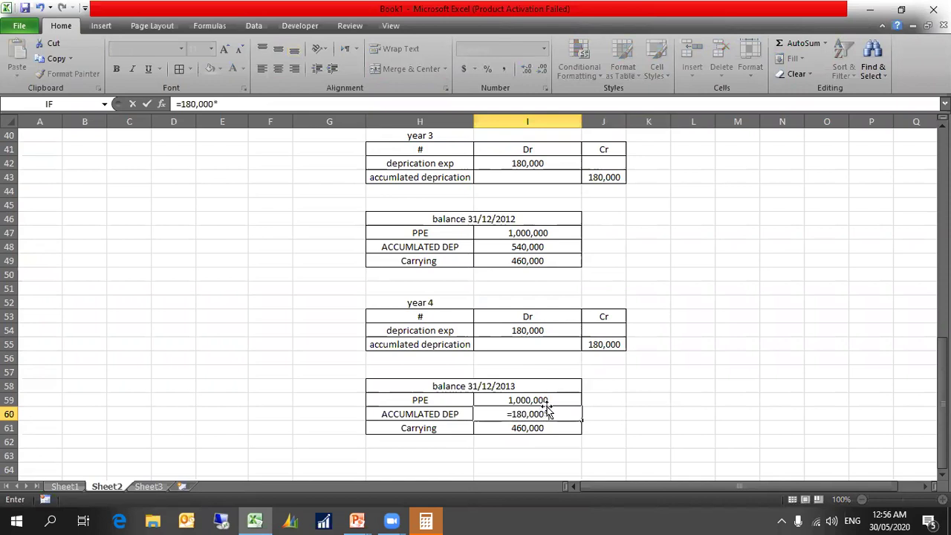
pyautogui.press('Return')
pyautogui.press('Return')
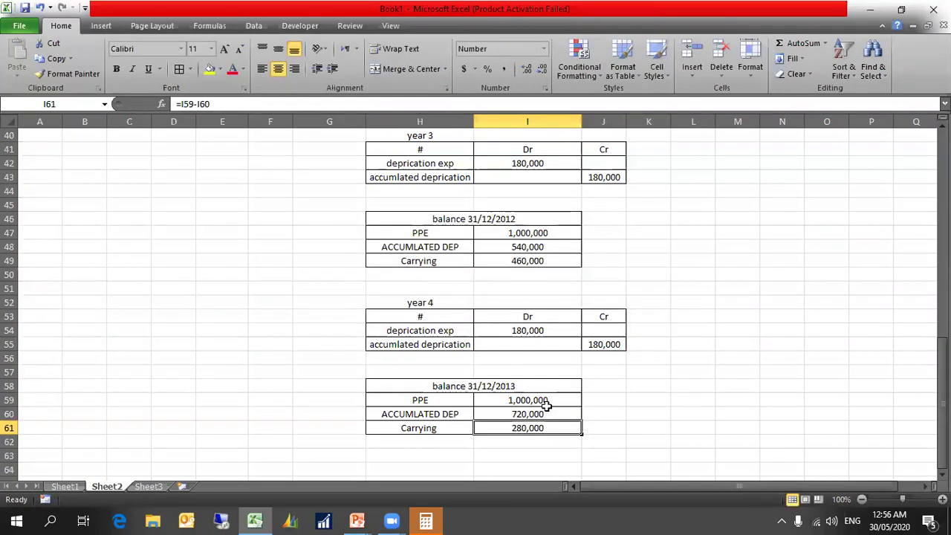
# Copy the year 4 journal entry H52:J55 to H64 below the 2013 balance table and relabel the copy "year 5"
pyautogui.scroll(-2, 669, 424)
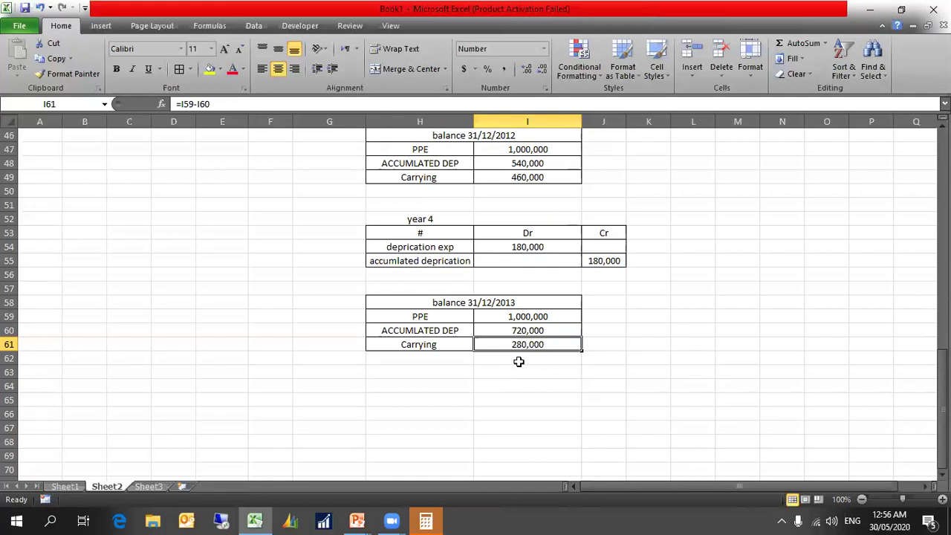
pyautogui.moveTo(437, 217); pyautogui.dragTo(597, 269)
pyautogui.hotkey('ctrl', 'c')
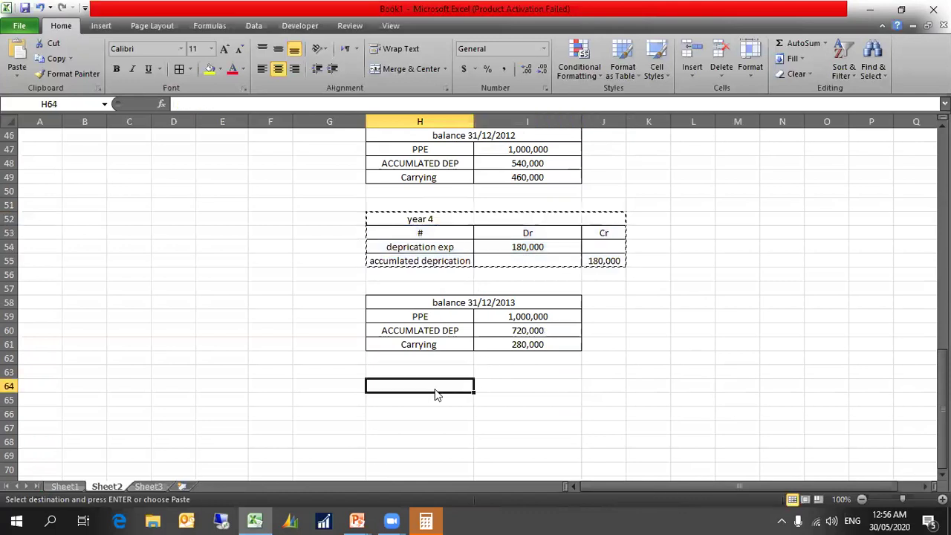
pyautogui.press('Return')
pyautogui.click(440, 387)
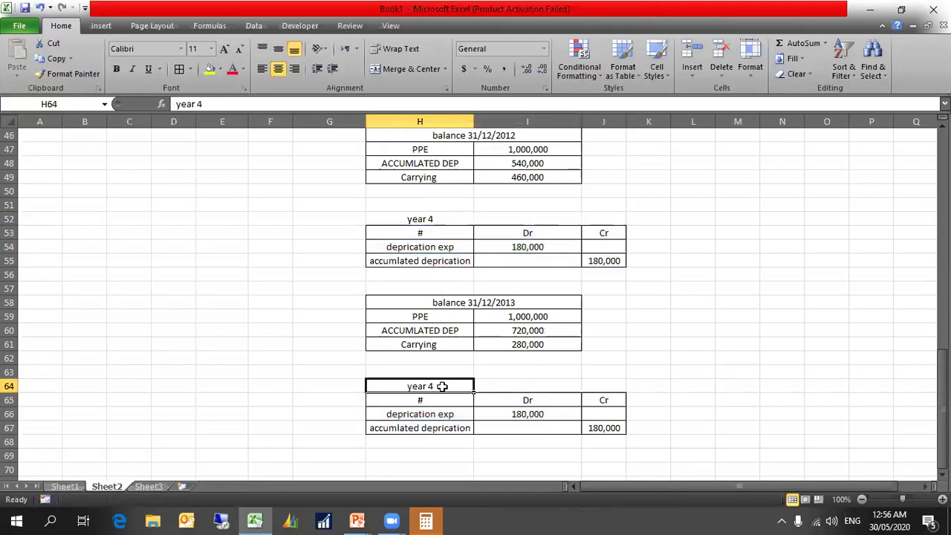
pyautogui.doubleClick(441, 386)
pyautogui.press('BackSpace')
pyautogui.write('5')
pyautogui.click(698, 398)
pyautogui.scroll(-1, 634, 407)
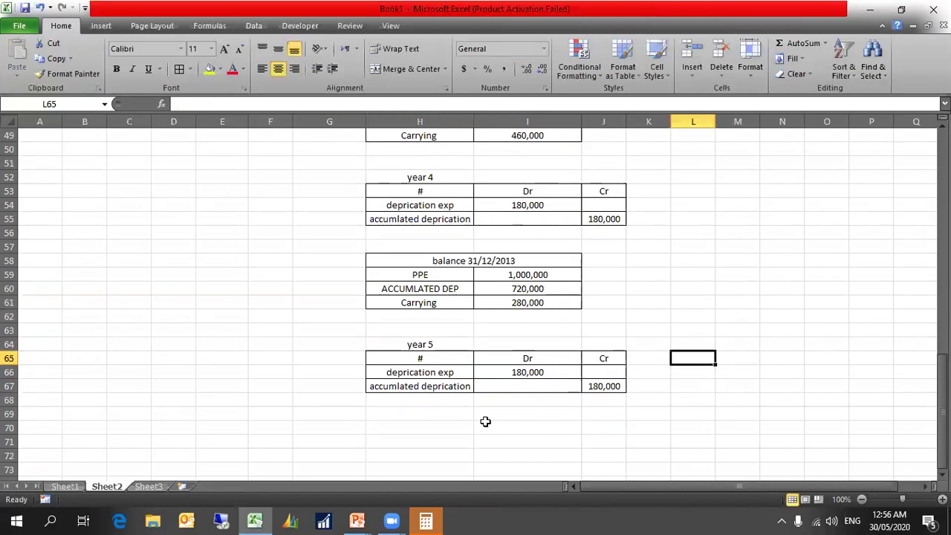
# Copy the 2013 balance table H58:I61 to H70 below the year 5 entry and change its heading to "balance 31/12/2014"
pyautogui.click(457, 413)
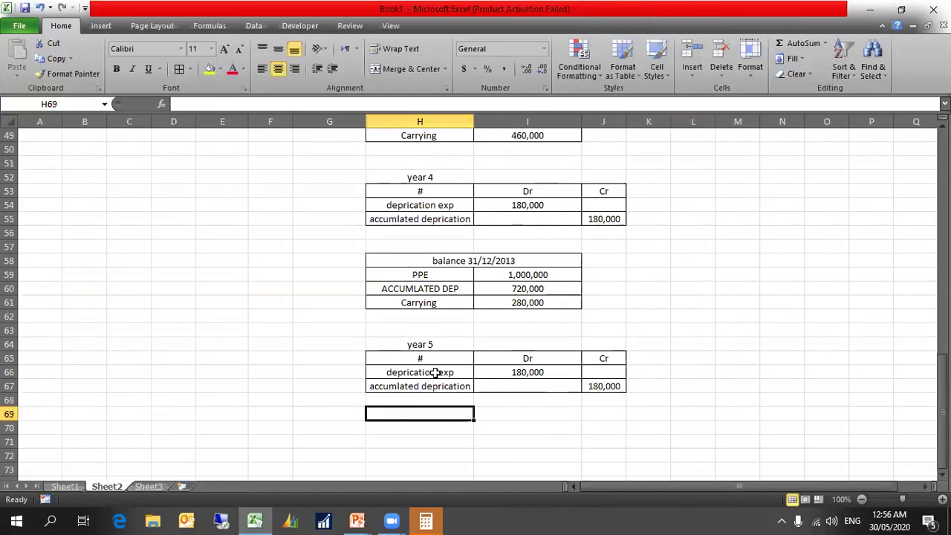
pyautogui.moveTo(439, 268); pyautogui.dragTo(505, 300)
pyautogui.hotkey('ctrl', 'c')
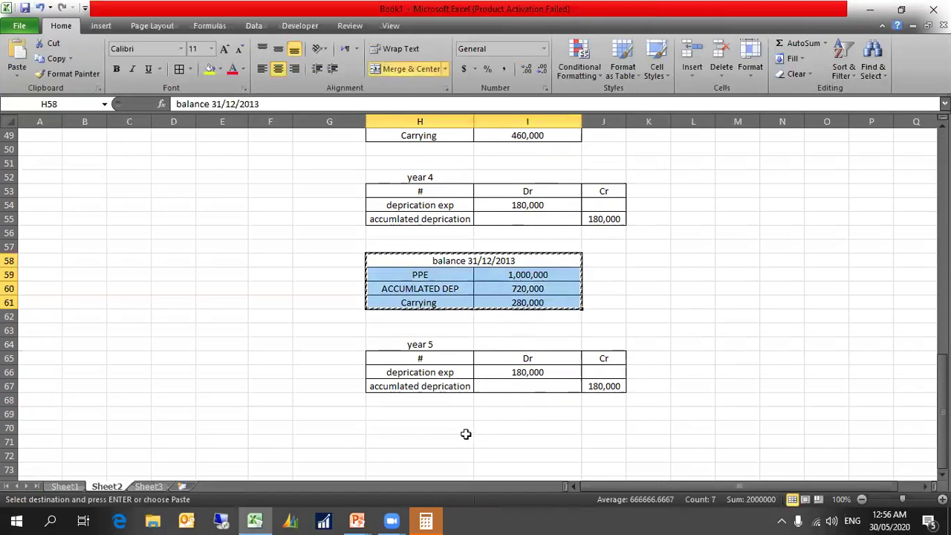
pyautogui.click(466, 434)
pyautogui.hotkey('ctrl', 'v')
pyautogui.doubleClick(520, 428)
pyautogui.press('BackSpace')
pyautogui.write('4')
pyautogui.scroll(-2, 524, 423)
pyautogui.click(586, 414)
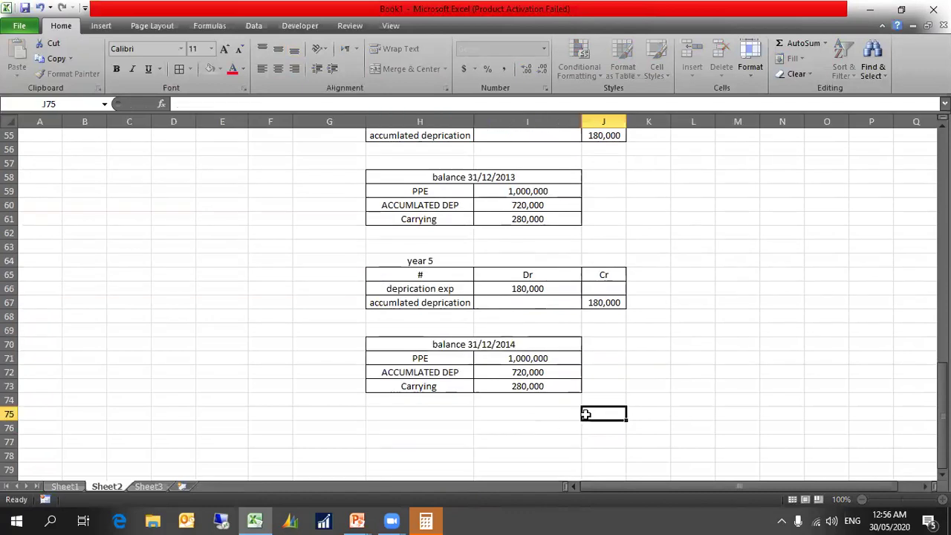
# Set the accumulated depreciation in the 31/12/2014 balance table (I72) to =180000*5
pyautogui.click(535, 372)
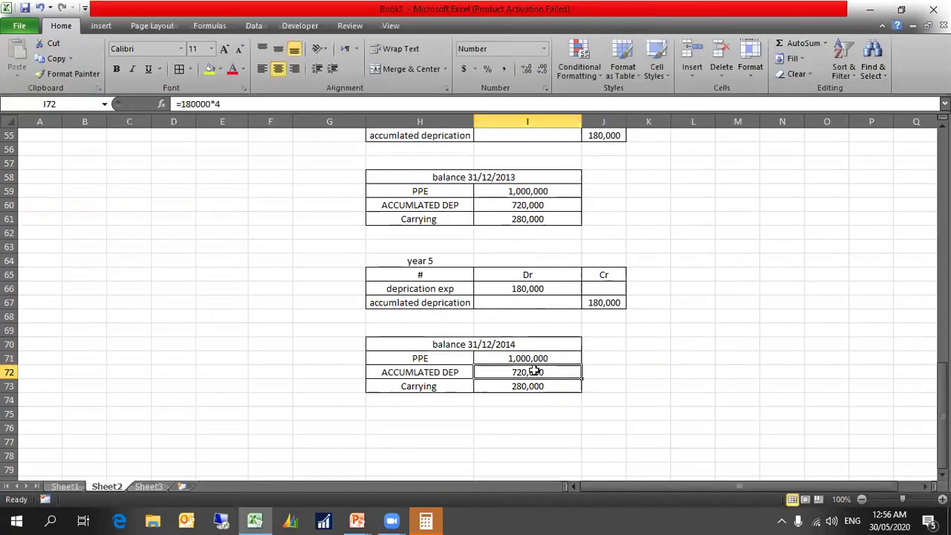
pyautogui.write('=180,')
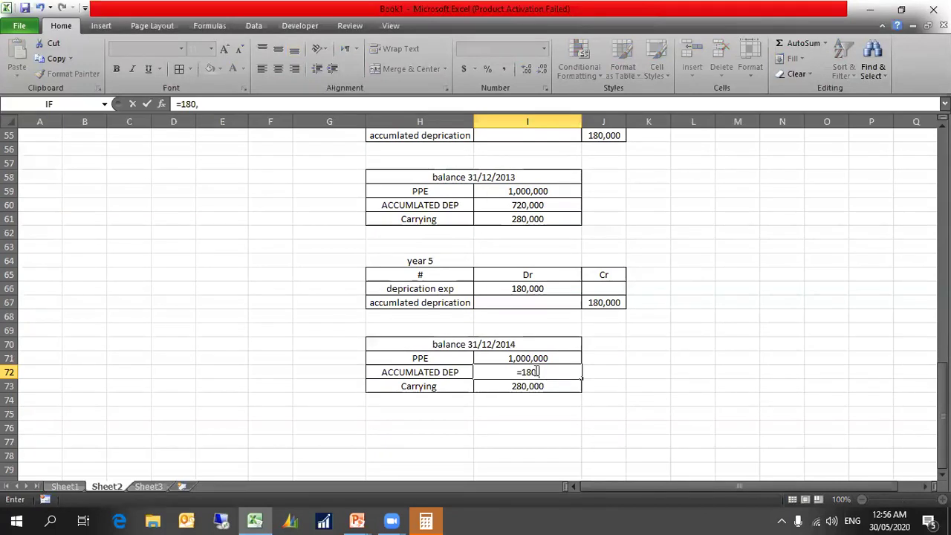
pyautogui.write('000*5')
pyautogui.press('Return')
pyautogui.press('Return')
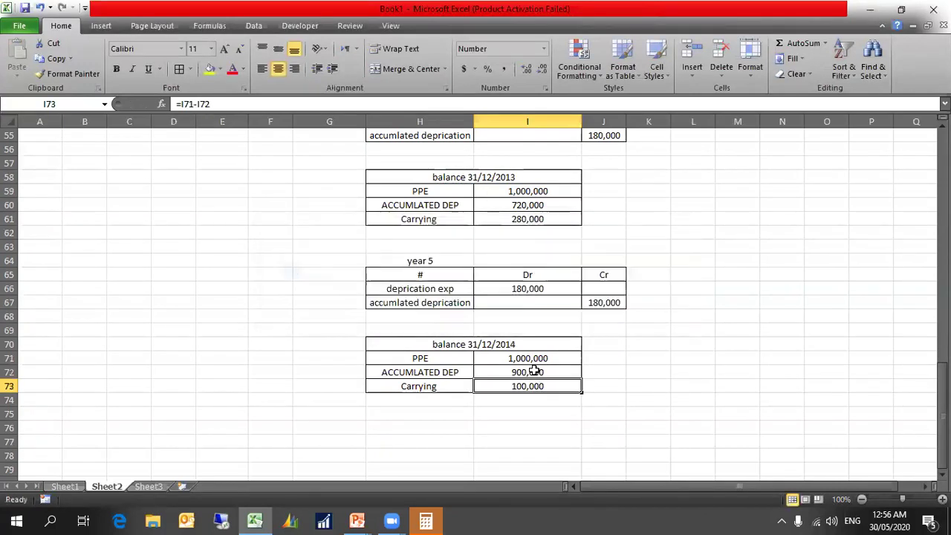
pyautogui.press('Right')
pyautogui.press('Right')
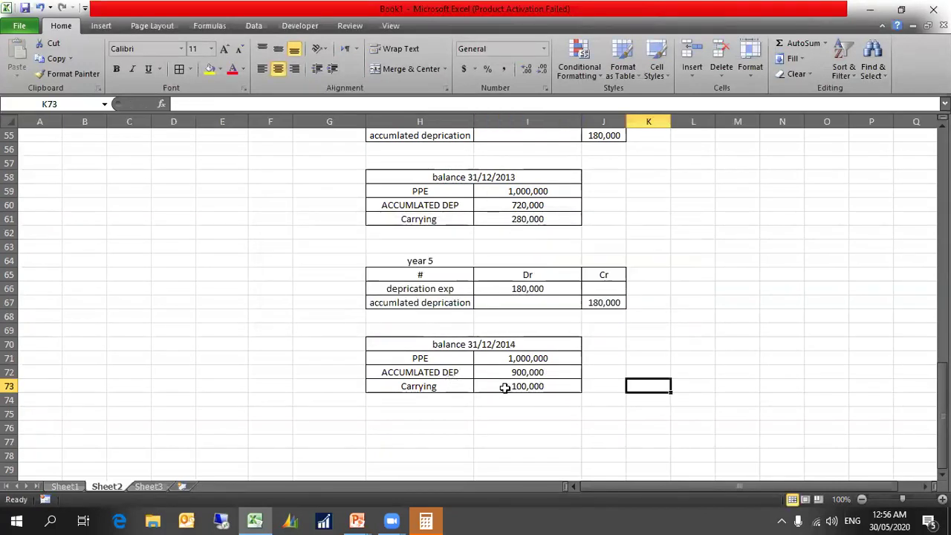
# Label the 2014 carrying amount "salvage value" in J73 and widen column J to fit the text
pyautogui.click(519, 372)
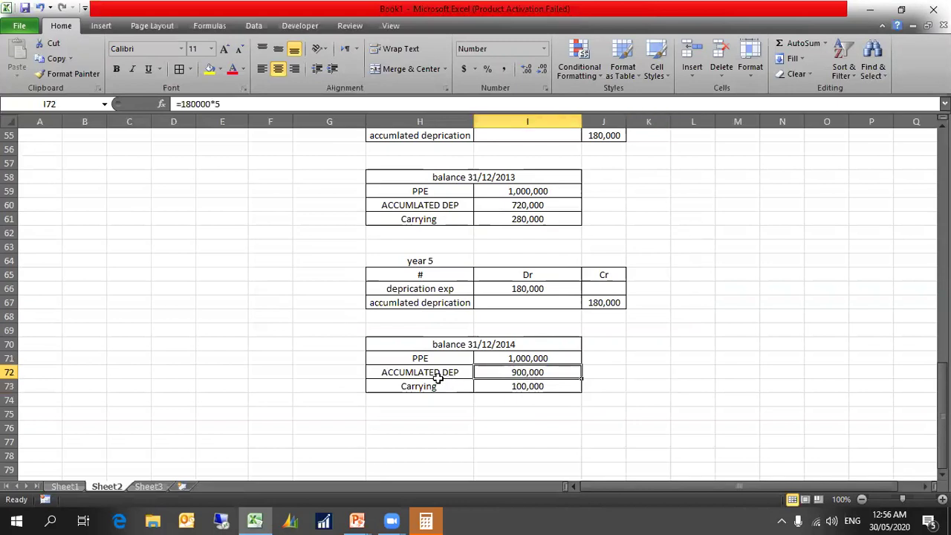
pyautogui.click(522, 385)
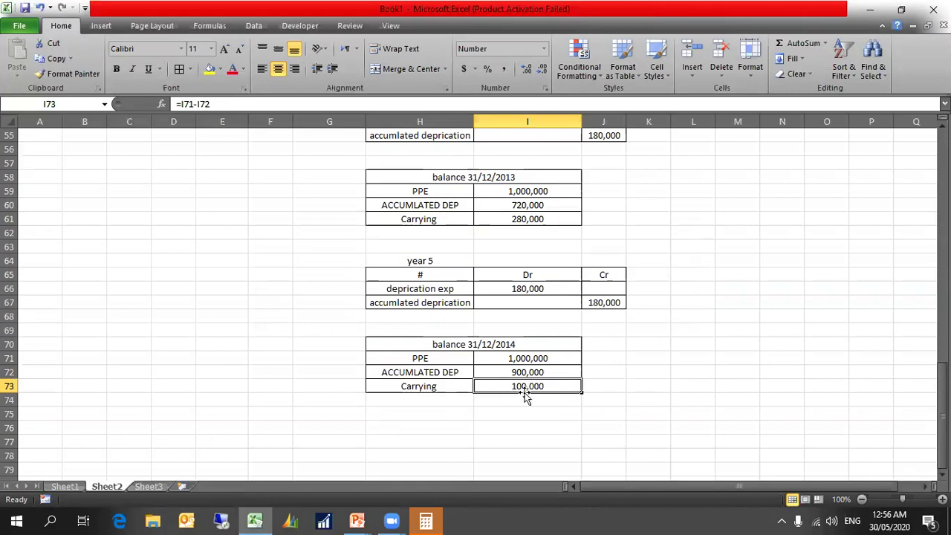
pyautogui.click(592, 384)
pyautogui.write('re')
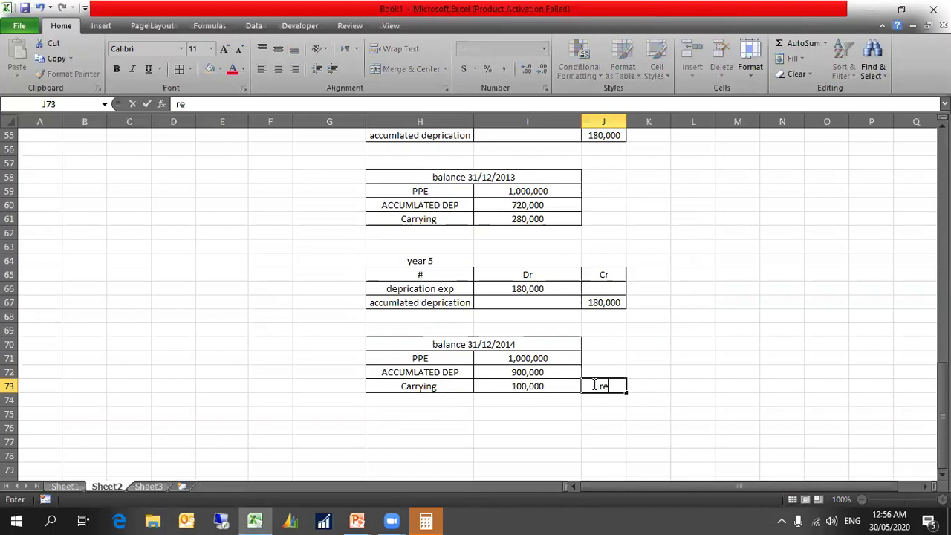
pyautogui.write('salvage value')
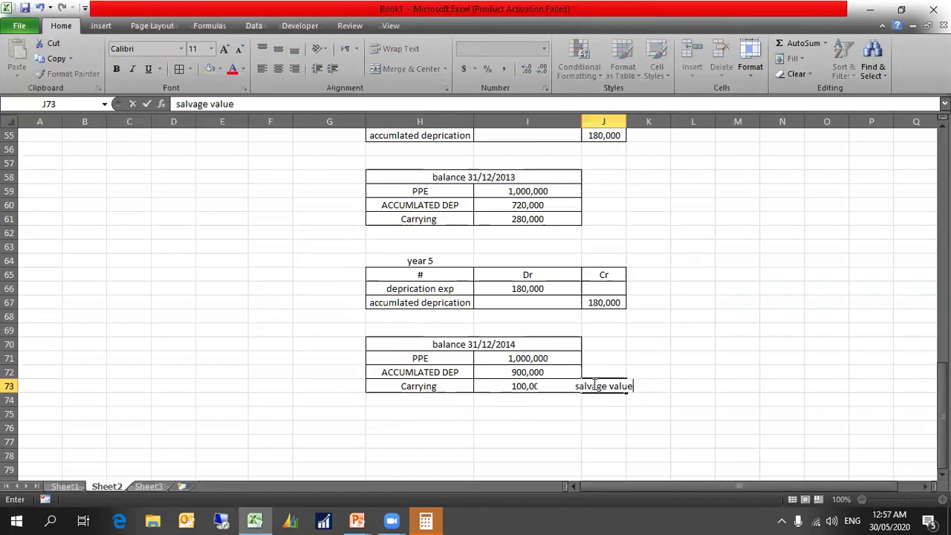
pyautogui.click(804, 414)
pyautogui.moveTo(629, 113); pyautogui.dragTo(650, 113)
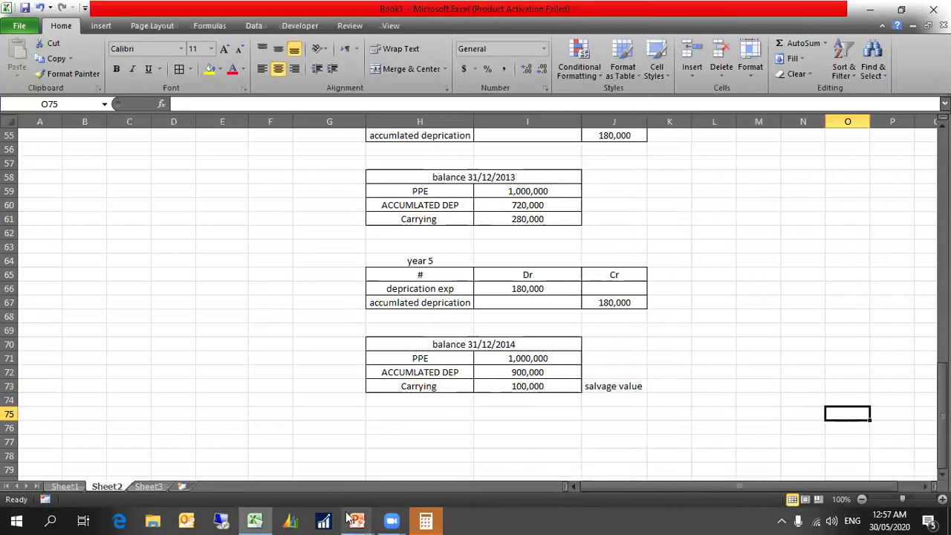
# Switch to the PowerPoint slides and compare the depreciable base example with the straight-line depreciation schedule
pyautogui.moveTo(425, 521)
pyautogui.click(386, 431)
pyautogui.scroll(1, 386, 429)
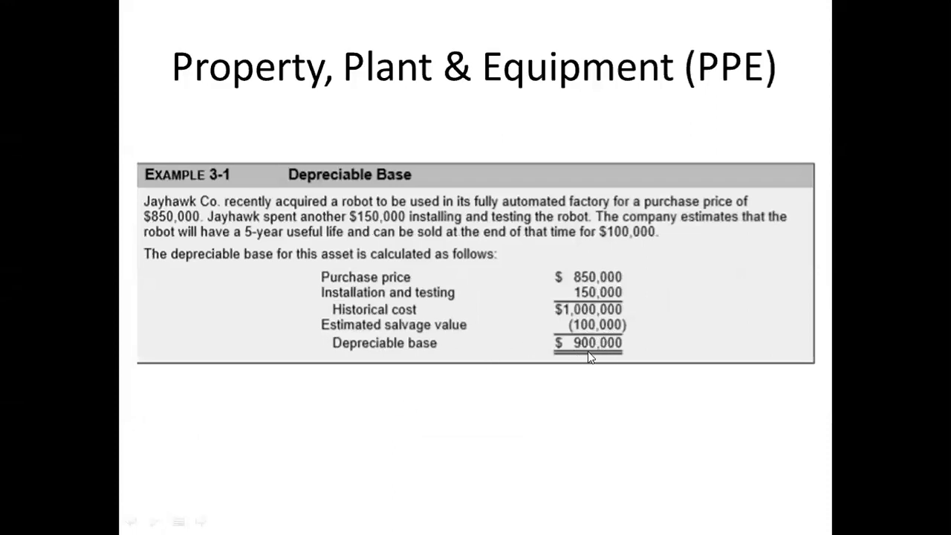
pyautogui.scroll(-1, 613, 353)
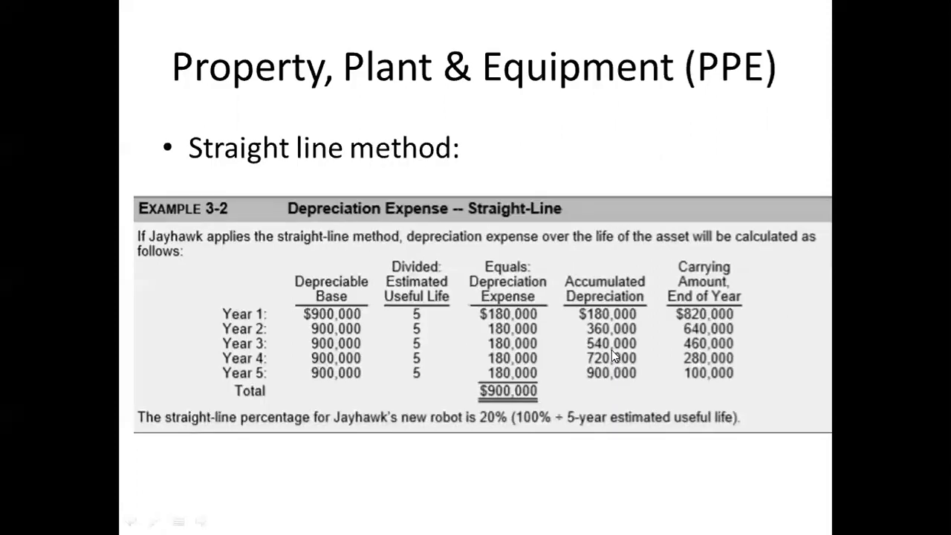
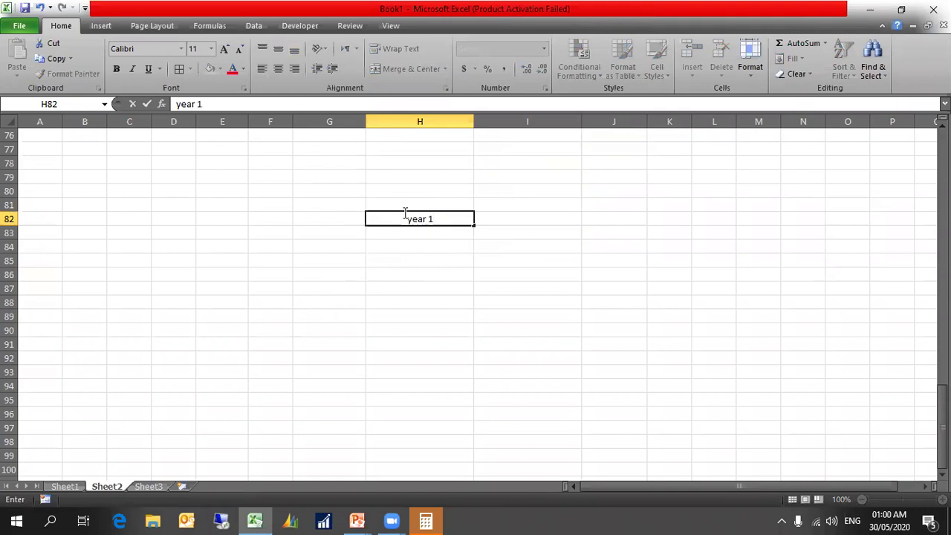
# Fill the year labels from H82 down to year 5 in H86 and enter the column heading "output" in I81
pyautogui.moveTo(472, 225); pyautogui.dragTo(468, 284)
pyautogui.click(503, 206)
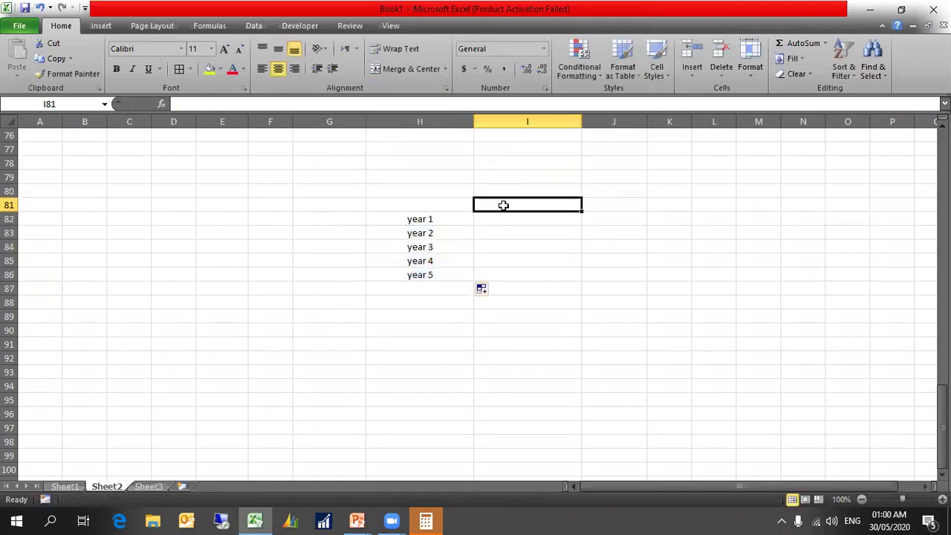
pyautogui.write('out')
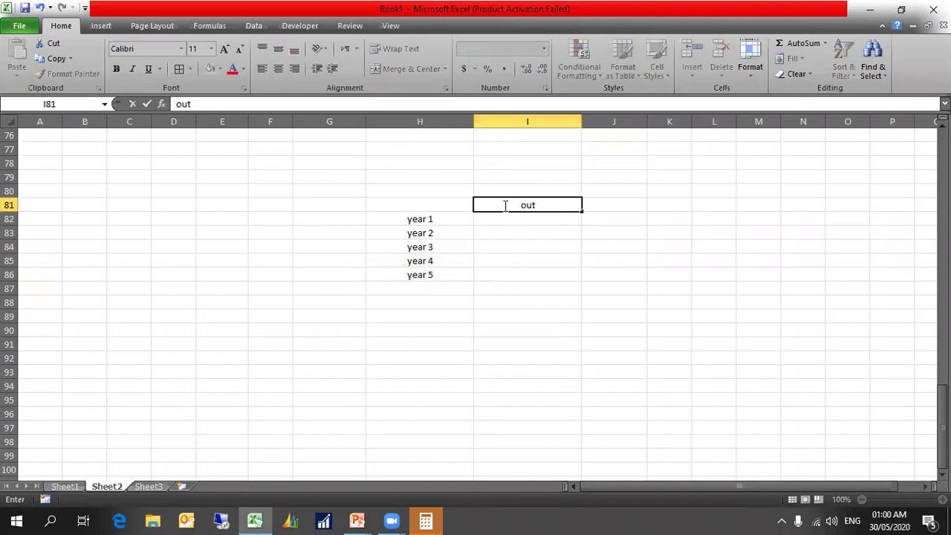
pyautogui.write('put')
pyautogui.press('Left')
pyautogui.click(504, 205)
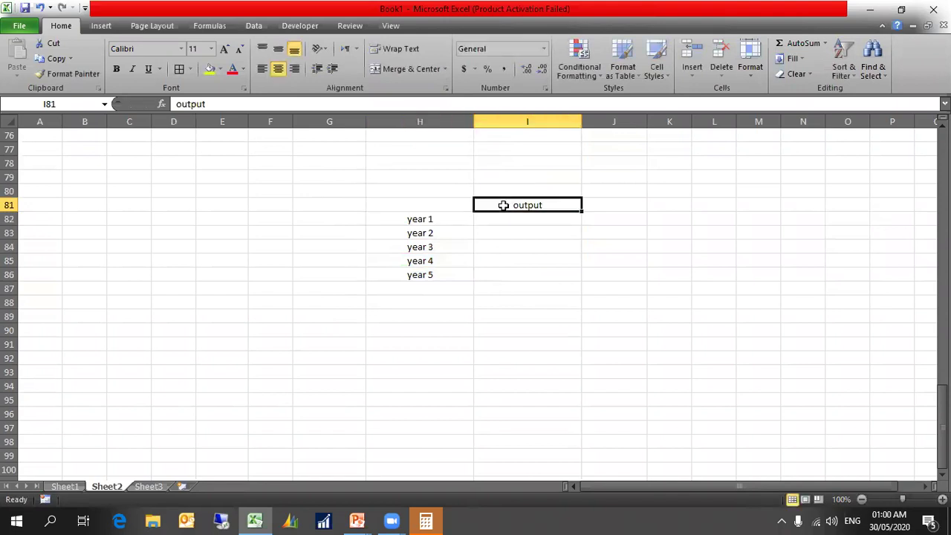
# Enter the output units 2,300 for year 1 and 2,000 for year 2 in I82:I83
pyautogui.press('Down')
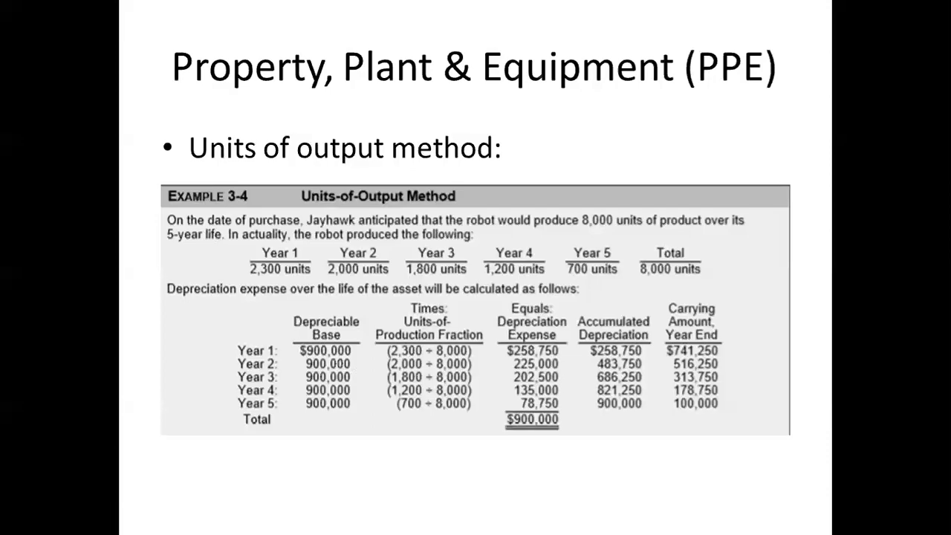
pyautogui.write('2')
pyautogui.write('.300')
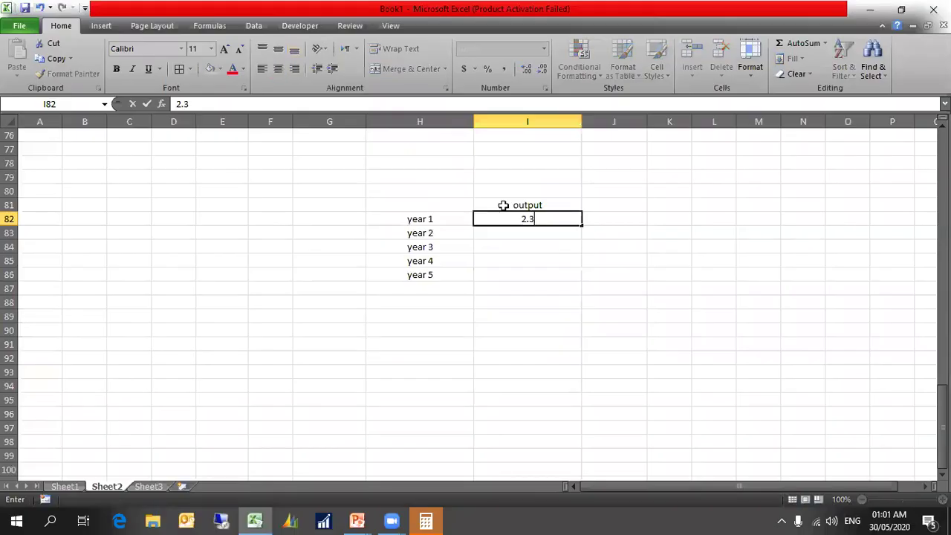
pyautogui.press('Return')
pyautogui.press('Up')
pyautogui.write('2,300')
pyautogui.press('Return')
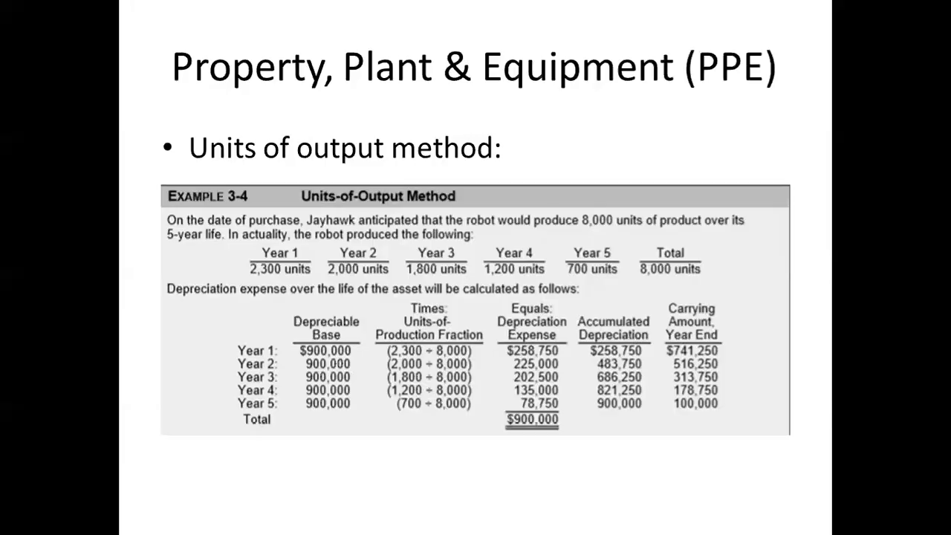
pyautogui.write('2,000')
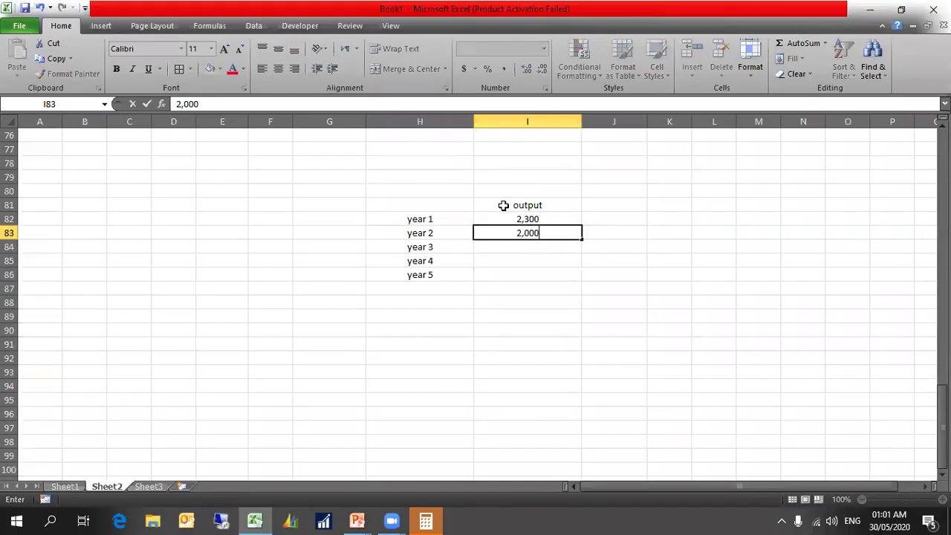
pyautogui.press('Return')
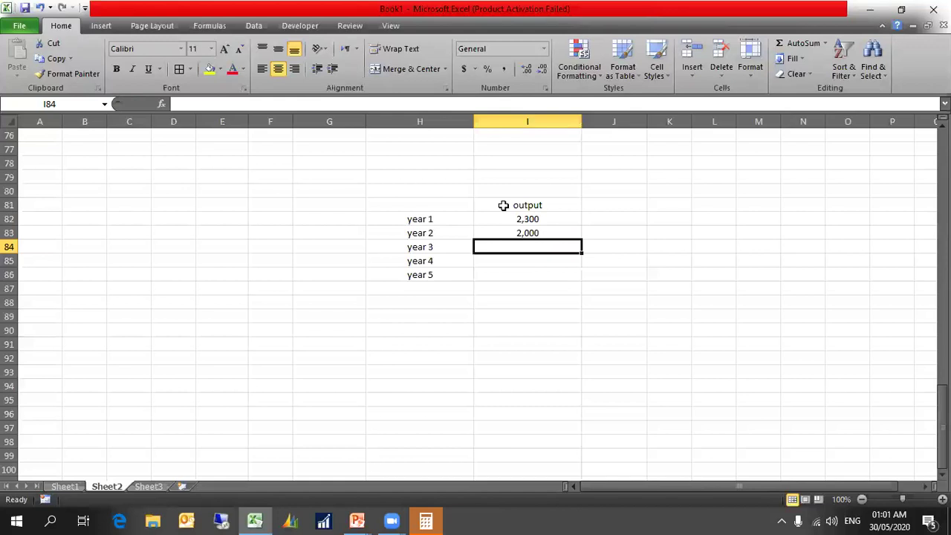
# Enter the output units 1,800, 1,200 and 700 for years 3 to 5 in I84:I86
pyautogui.write('1')
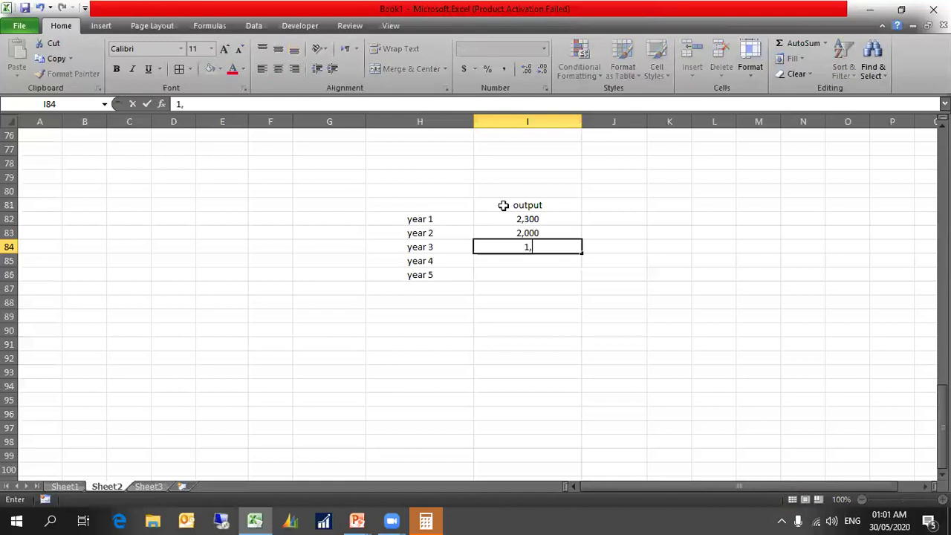
pyautogui.write(',800')
pyautogui.press('Return')
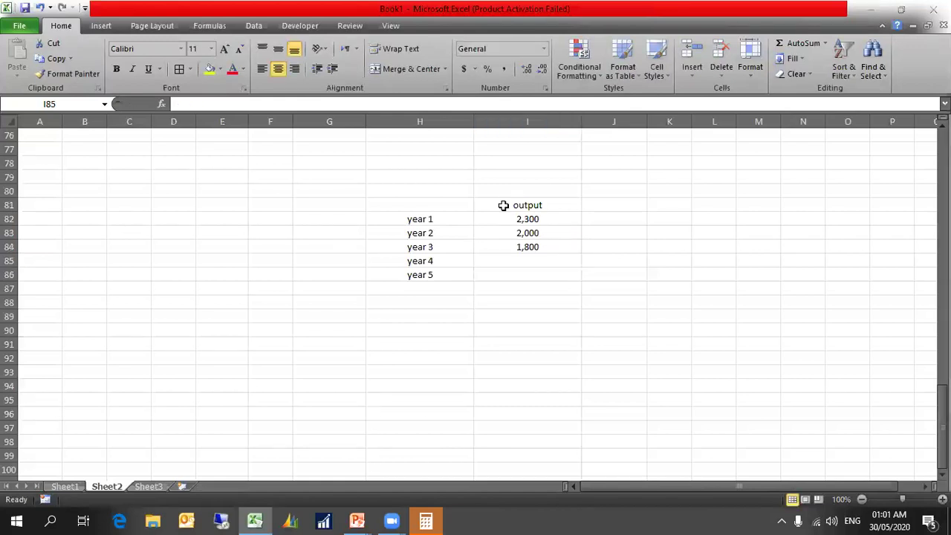
pyautogui.write('1,')
pyautogui.write('200')
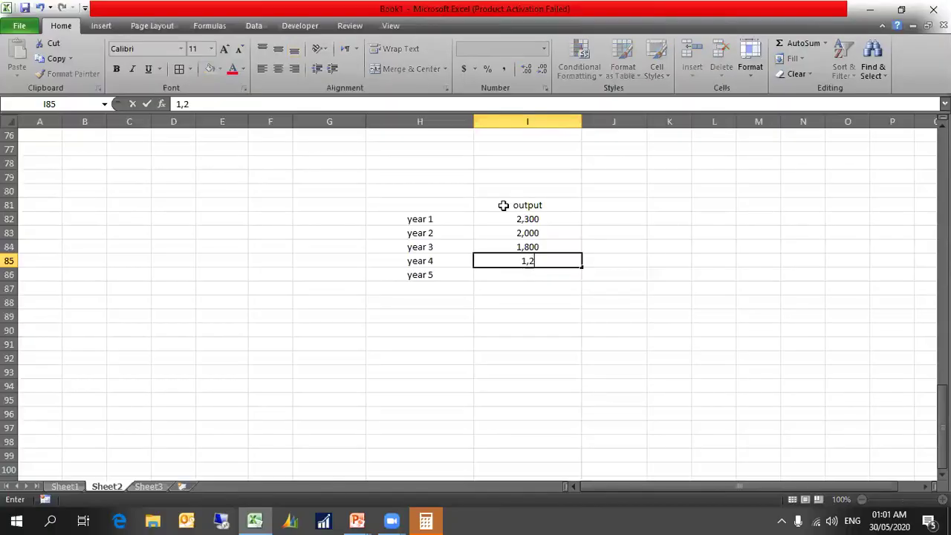
pyautogui.press('Return')
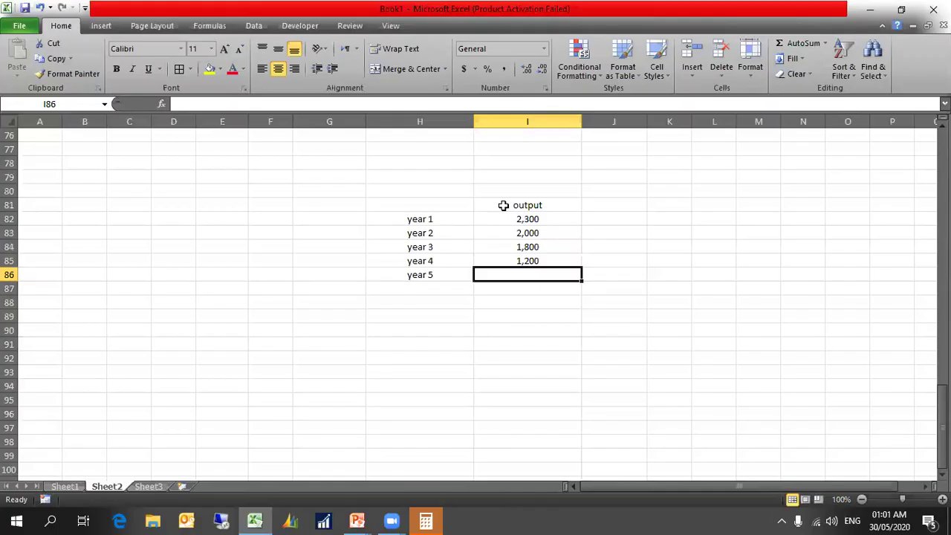
pyautogui.write('700')
pyautogui.press('Return')
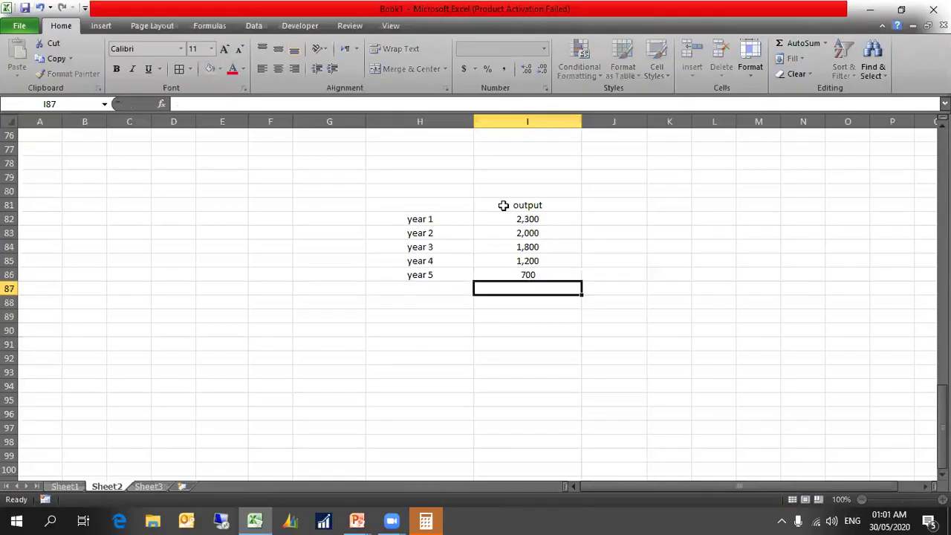
# Add a "total" row in row 87 that sums the output units of all five years in I87
pyautogui.press('Left')
pyautogui.write('total')
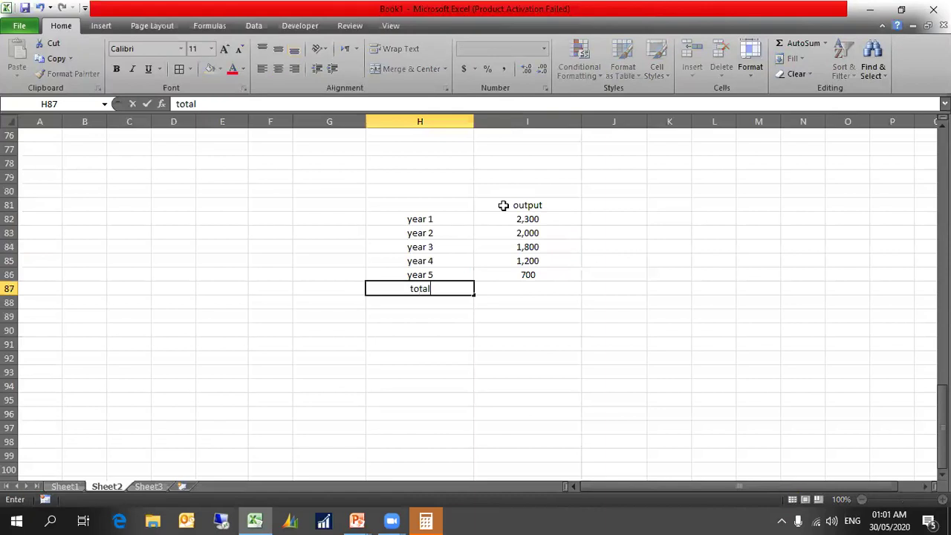
pyautogui.press('Right')
pyautogui.hotkey('alt', '=')
pyautogui.press('Return')
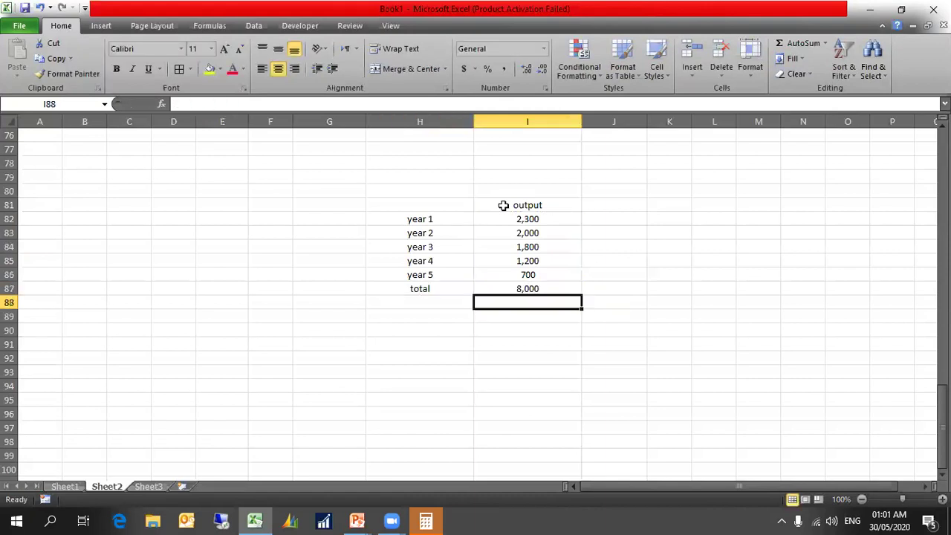
# Calculate the year 1 share of total output in J82 as =I82/I87 and format it as a percentage
pyautogui.click(438, 330)
pyautogui.click(602, 221)
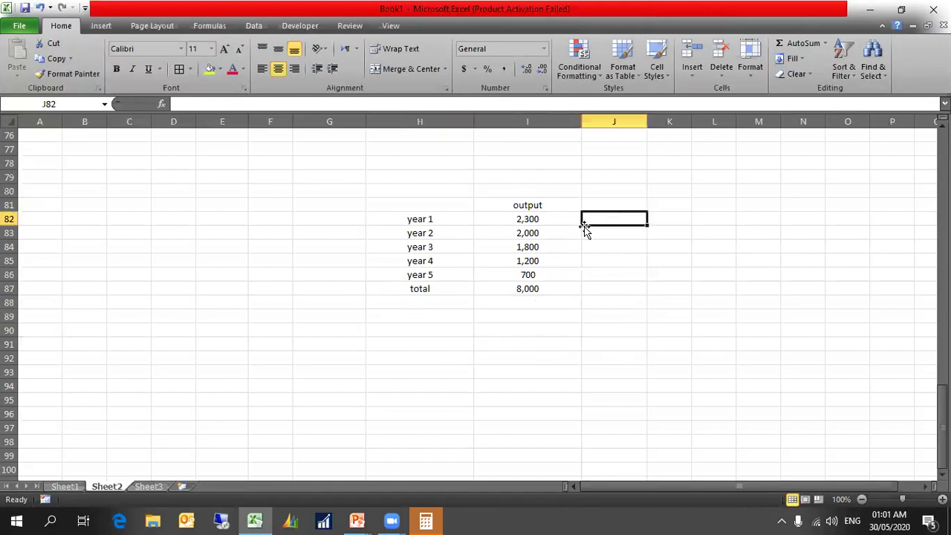
pyautogui.click(610, 287)
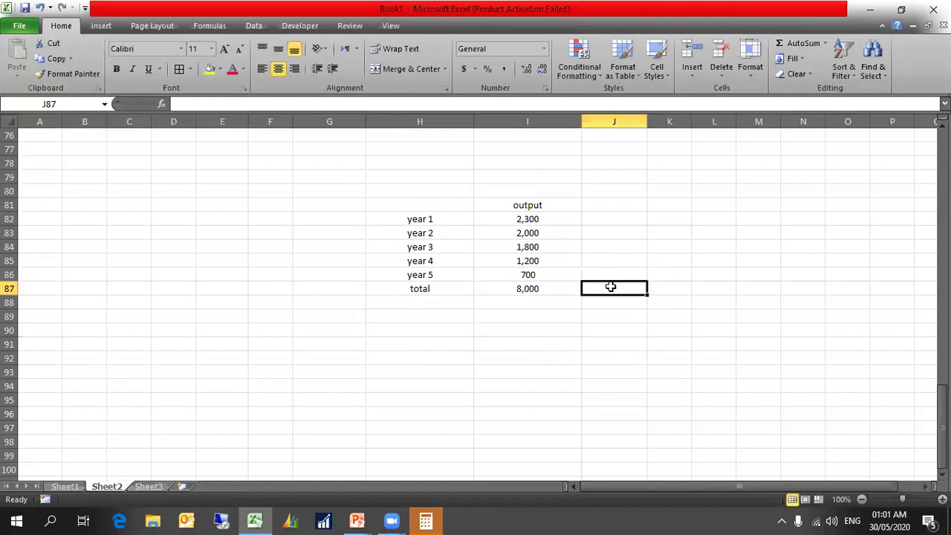
pyautogui.click(606, 219)
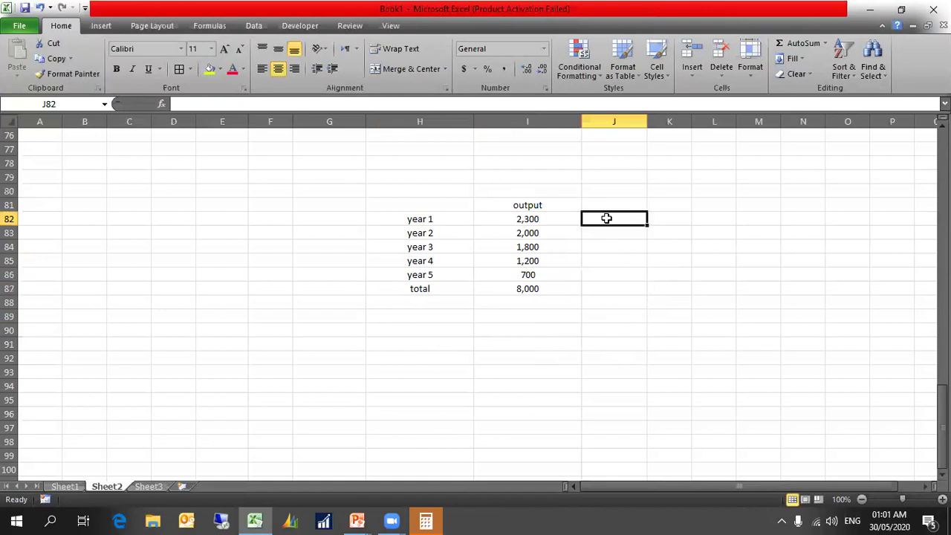
pyautogui.write('=')
pyautogui.click(528, 219)
pyautogui.write('/')
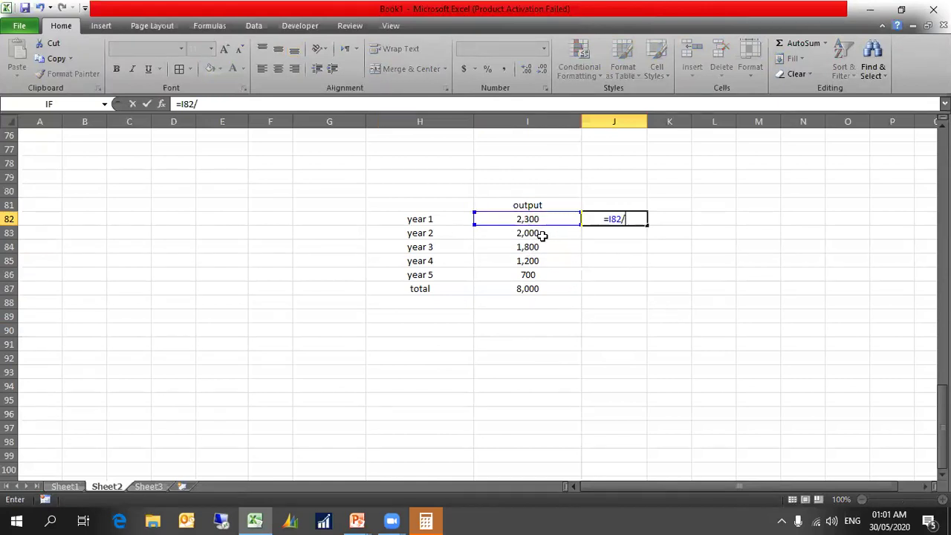
pyautogui.click(551, 291)
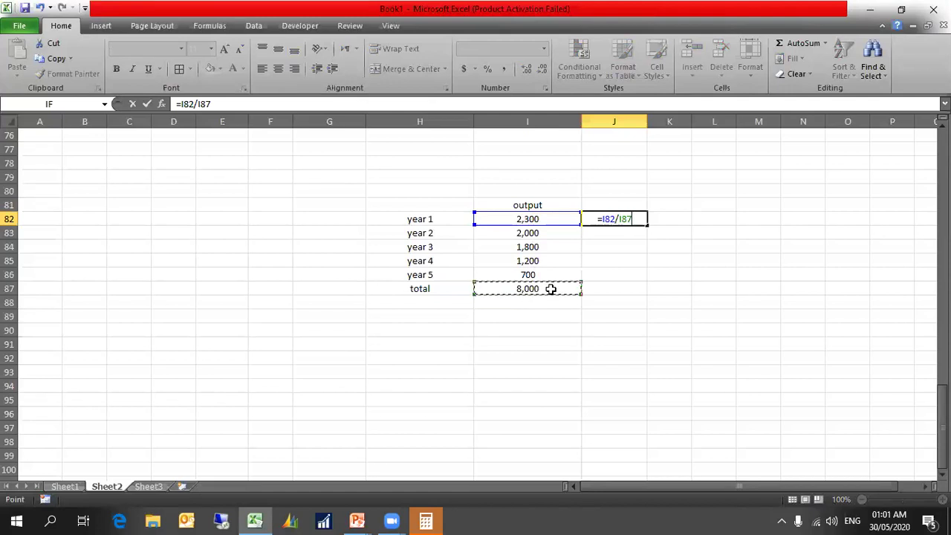
pyautogui.press('Return')
pyautogui.click(609, 222)
pyautogui.click(486, 69)
# Calculate the year 2 share of total output in J83 as =I83/I87 and format it as a percentage
pyautogui.click(618, 231)
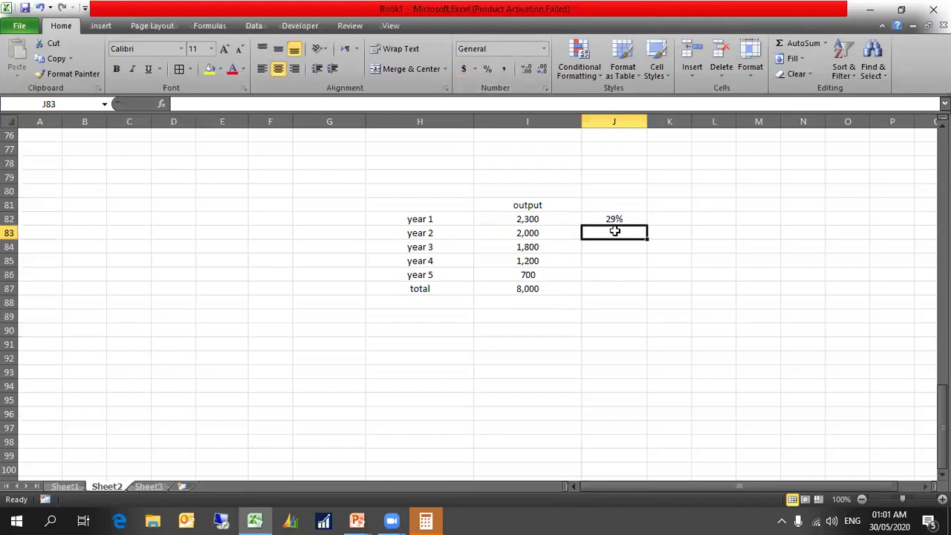
pyautogui.write('=')
pyautogui.click(549, 232)
pyautogui.write('/')
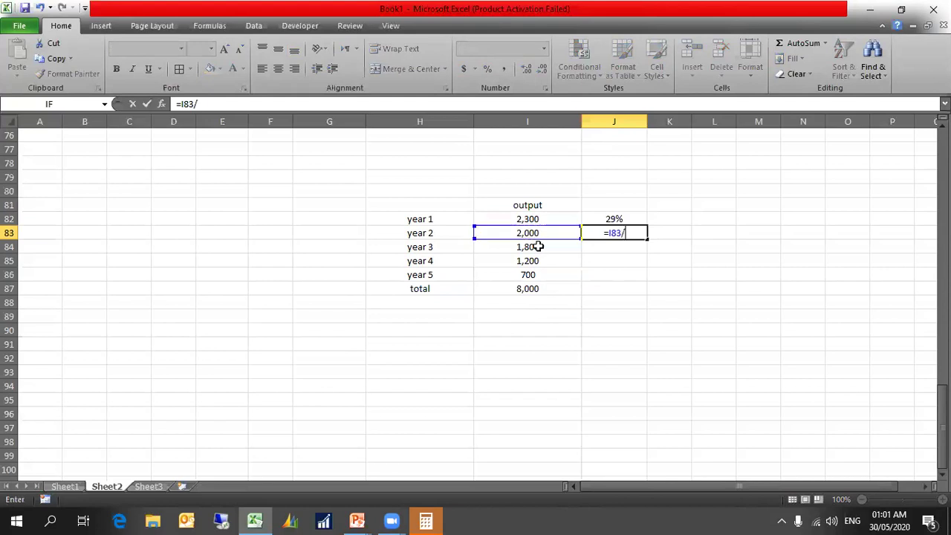
pyautogui.click(530, 290)
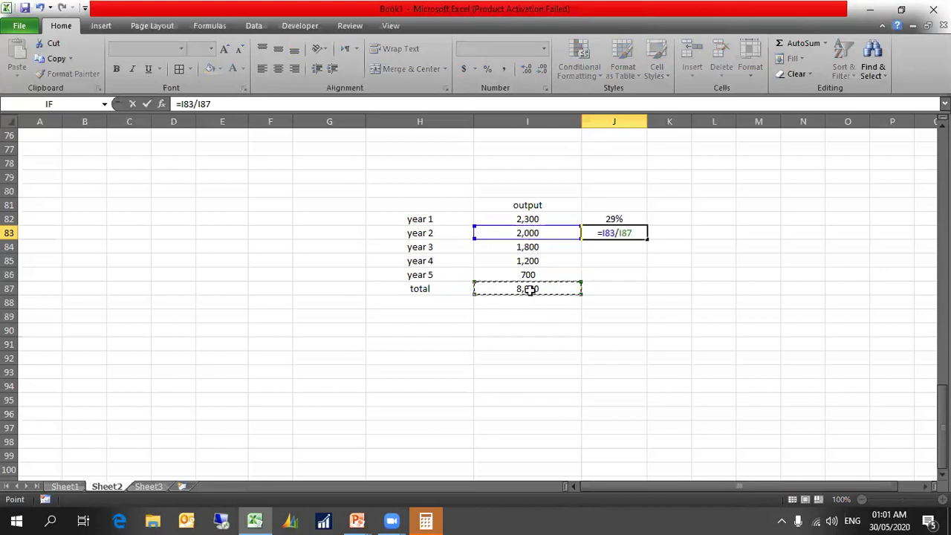
pyautogui.press('Return')
pyautogui.click(611, 233)
pyautogui.click(489, 69)
pyautogui.click(622, 249)
# Try to fill the year 2 share formula from J83 down to J86, and clear the copied formulas in J84:J86
pyautogui.click(613, 232)
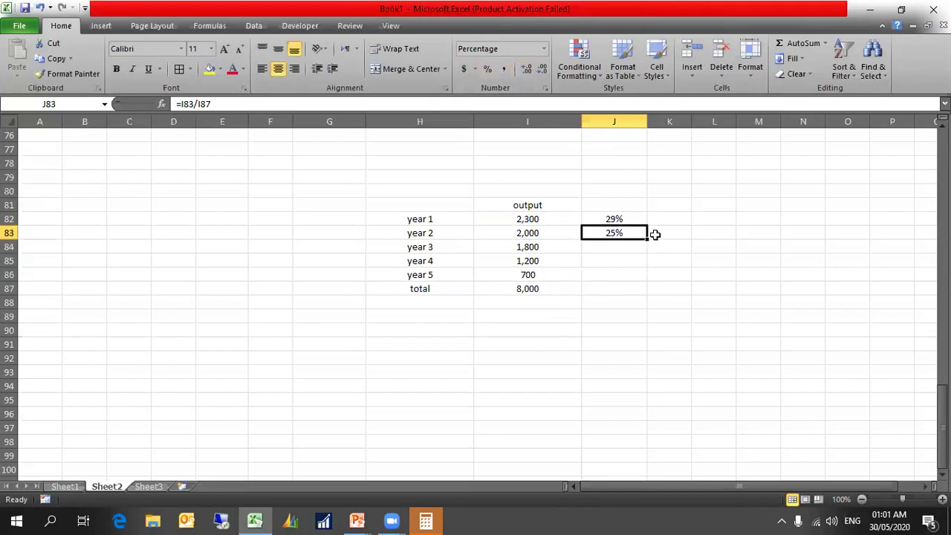
pyautogui.moveTo(644, 240); pyautogui.dragTo(644, 279)
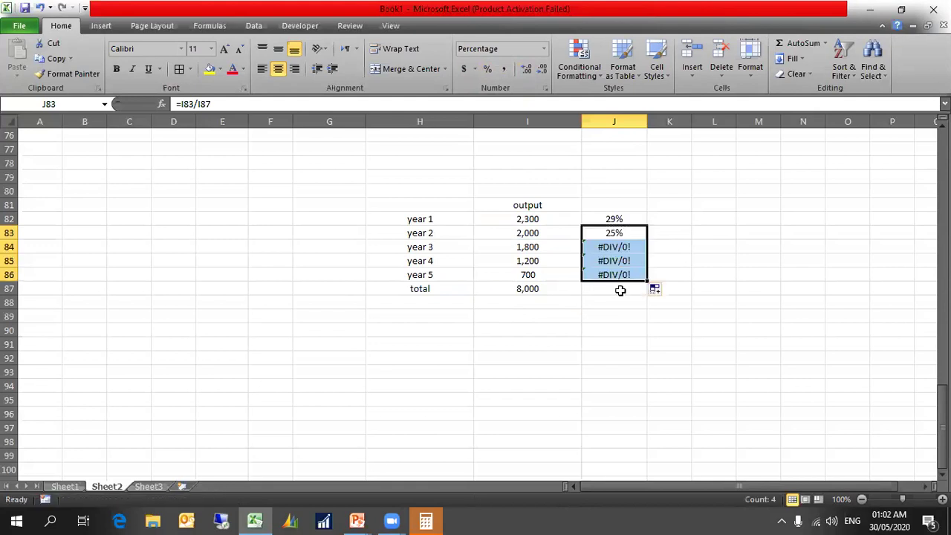
pyautogui.click(616, 243)
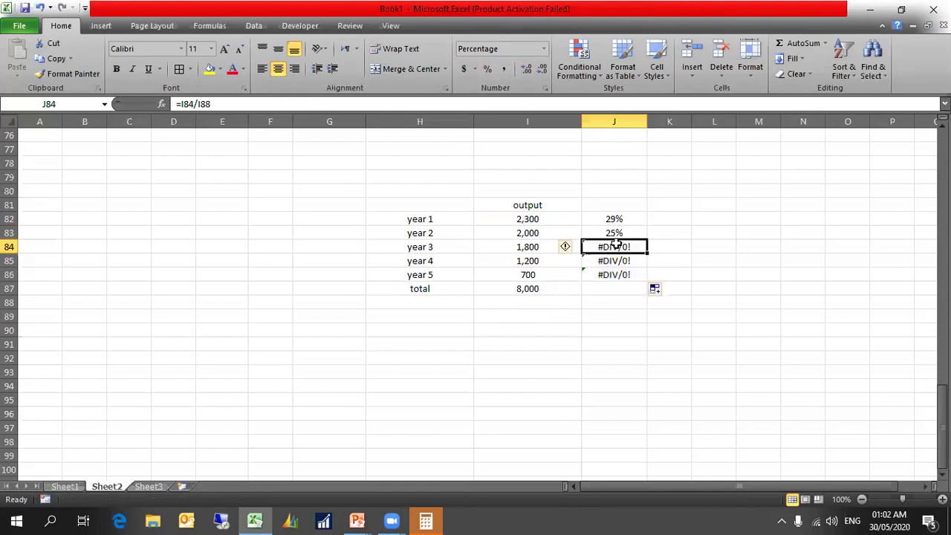
pyautogui.moveTo(616, 243); pyautogui.dragTo(616, 274)
pyautogui.press('Delete')
# Calculate the year 3 share of total output in J84 as =I84/I87
pyautogui.click(616, 247)
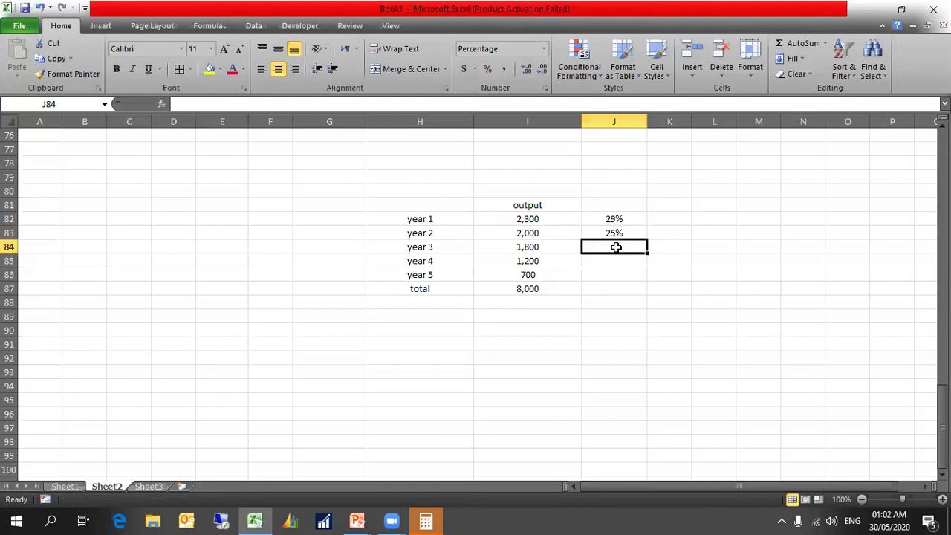
pyautogui.write('=')
pyautogui.press('Escape')
pyautogui.write('=')
pyautogui.click(555, 246)
pyautogui.write('/')
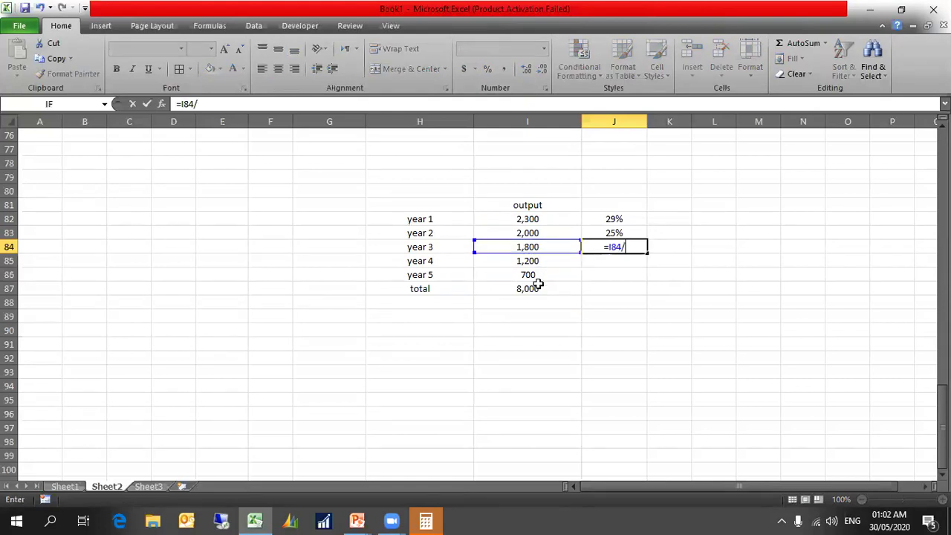
pyautogui.click(538, 286)
pyautogui.press('Return')
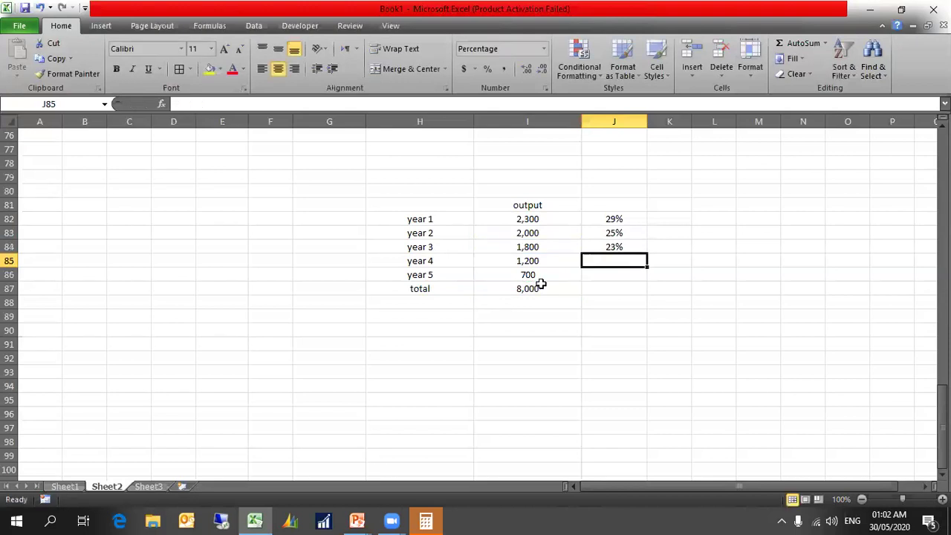
# Enter a formula in J85 dividing the year 4 output by the year 5 output
pyautogui.write('=')
pyautogui.click(552, 264)
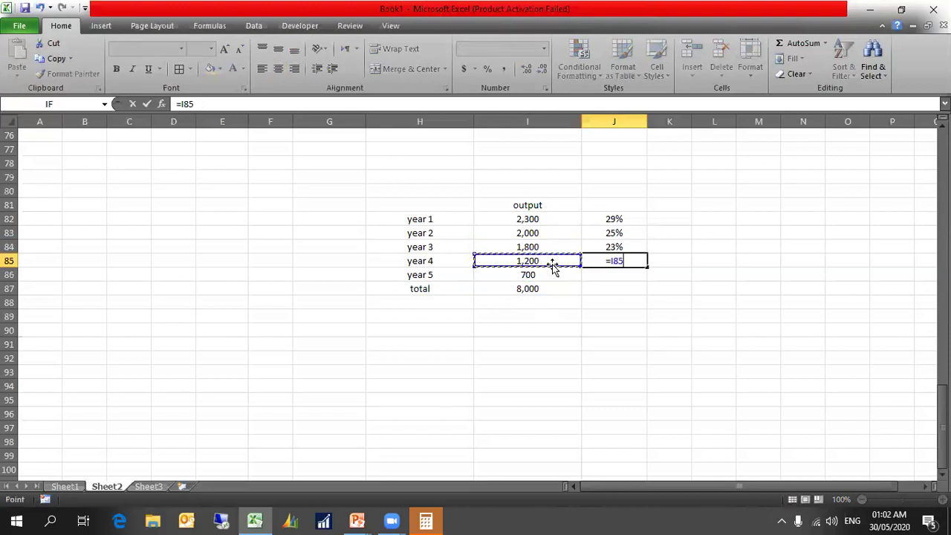
pyautogui.write('/')
pyautogui.click(548, 273)
pyautogui.press('Return')
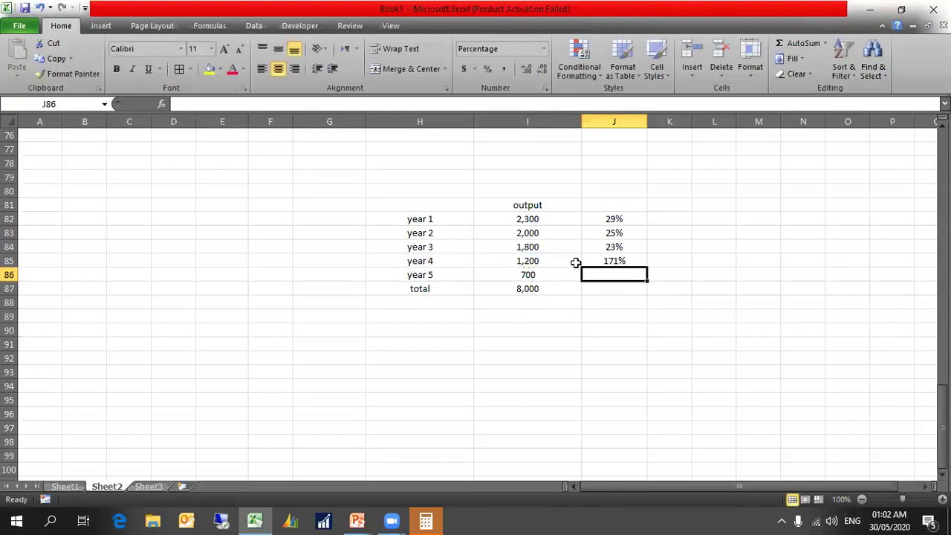
# Enter the formula =I85/I87 in J85 for year 4's share of the total output
pyautogui.click(576, 262)
pyautogui.click(595, 261)
pyautogui.write('=')
pyautogui.click(556, 260)
pyautogui.write('/')
pyautogui.click(536, 286)
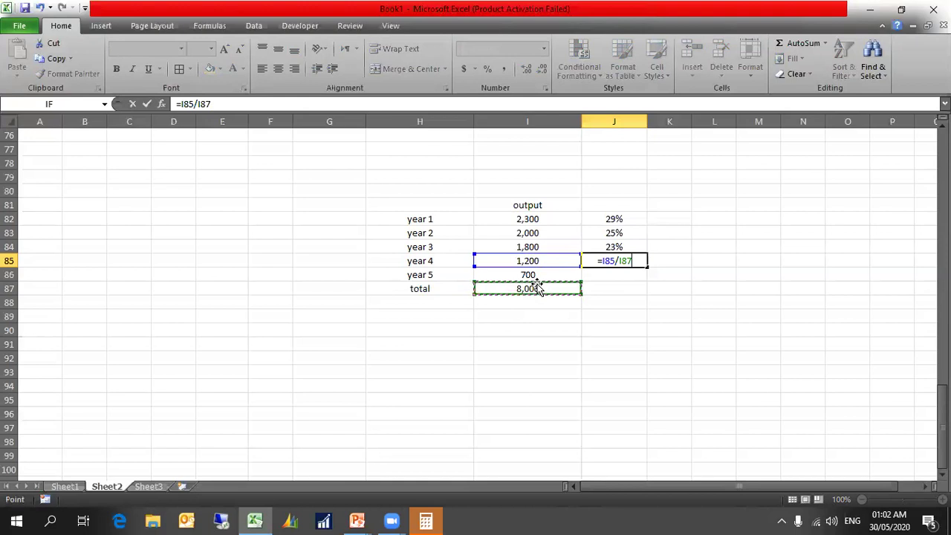
pyautogui.press('Return')
# Calculate year 5's share in J86 with =I86/I87 and sum the yearly percentages in J87
pyautogui.write('=')
pyautogui.click(542, 273)
pyautogui.write('/')
pyautogui.click(544, 290)
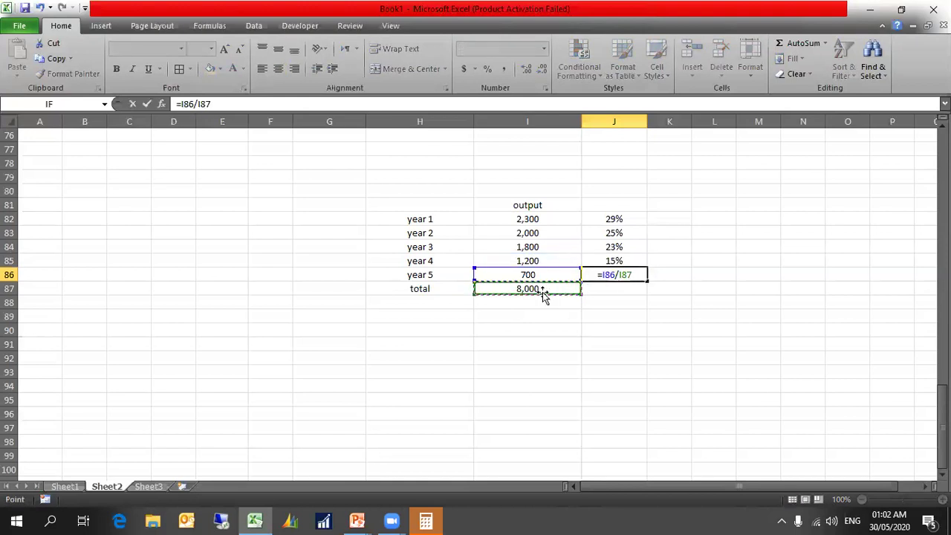
pyautogui.press('Return')
pyautogui.hotkey('alt', '=')
pyautogui.press('Return')
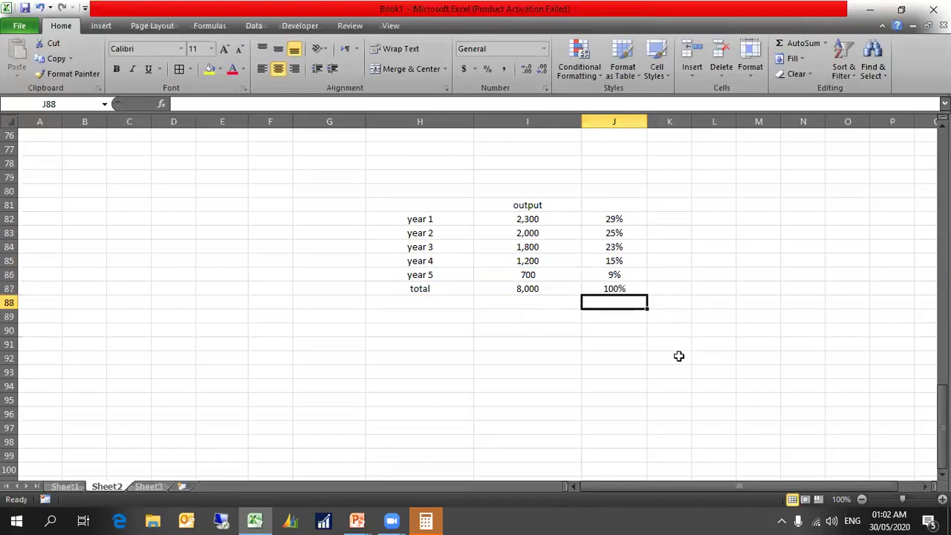
# Enter the heading "precentage of total producation" in J81 and autofit column J to it
pyautogui.click(608, 204)
pyautogui.write('precenta')
pyautogui.press('BackSpace')
pyautogui.write('age')
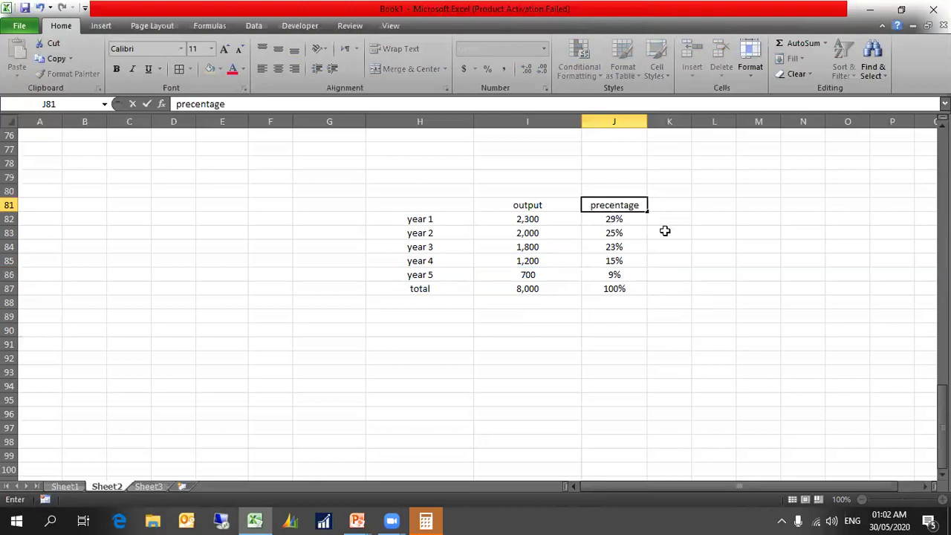
pyautogui.click(710, 259)
pyautogui.click(637, 208)
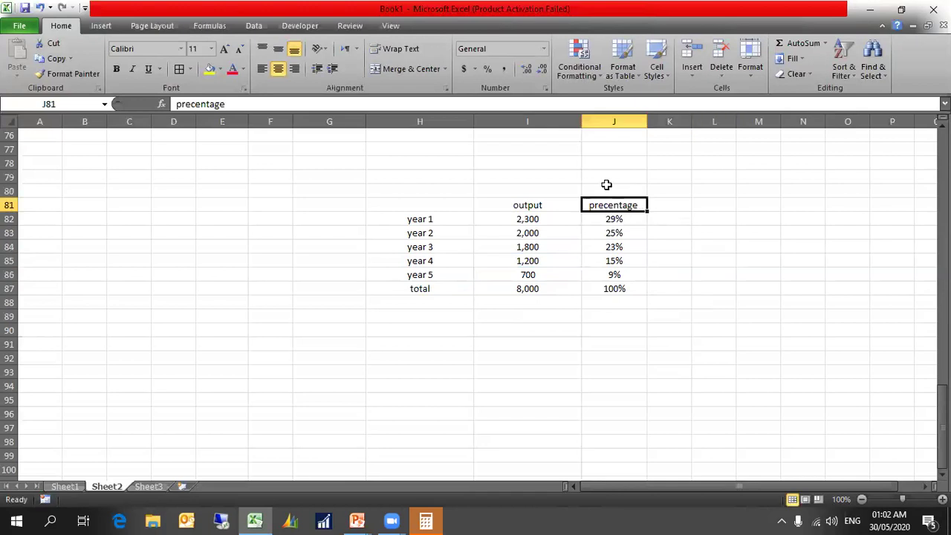
pyautogui.click(330, 107)
pyautogui.write('of total producation')
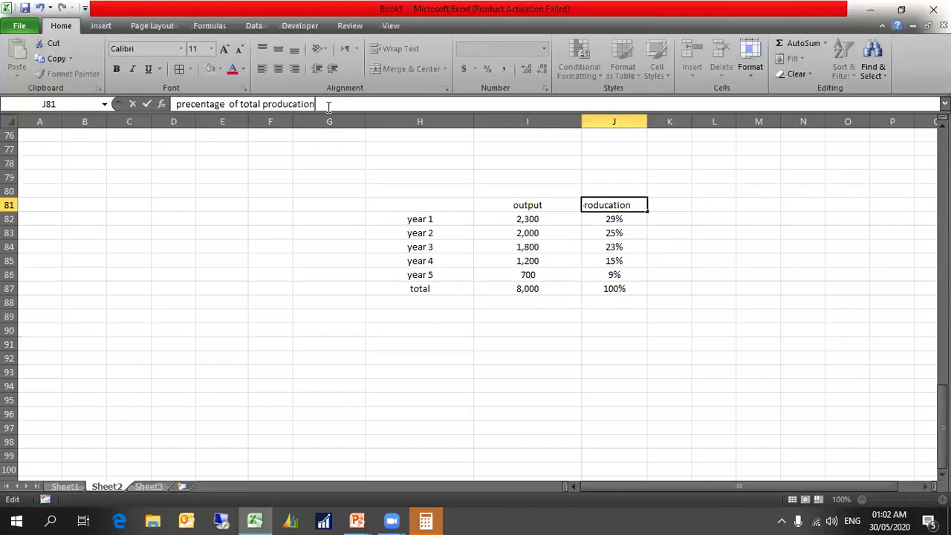
pyautogui.click(666, 204)
pyautogui.doubleClick(653, 121)
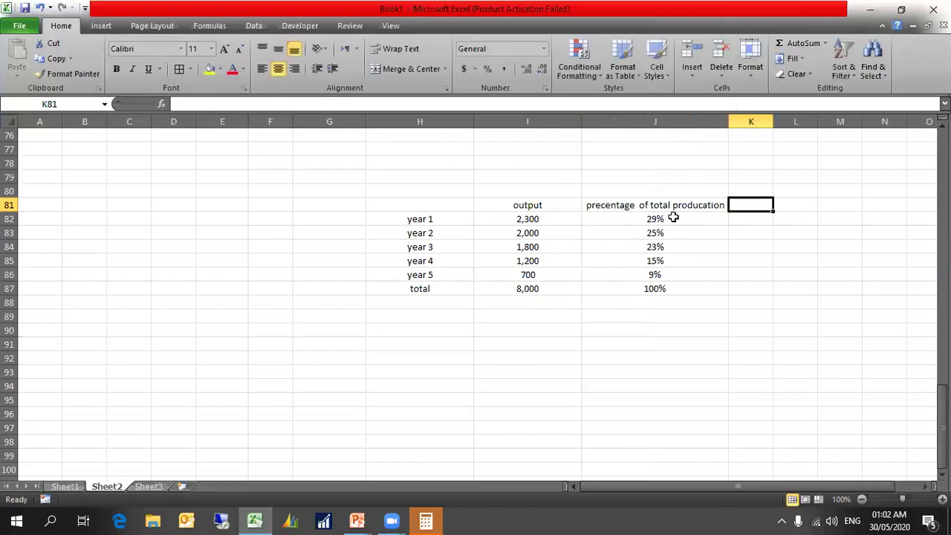
pyautogui.click(690, 311)
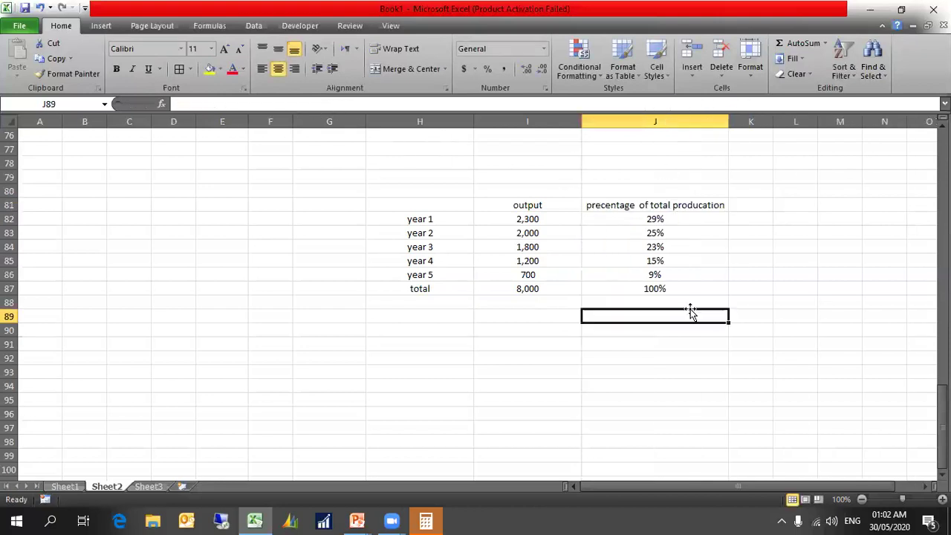
pyautogui.click(540, 220)
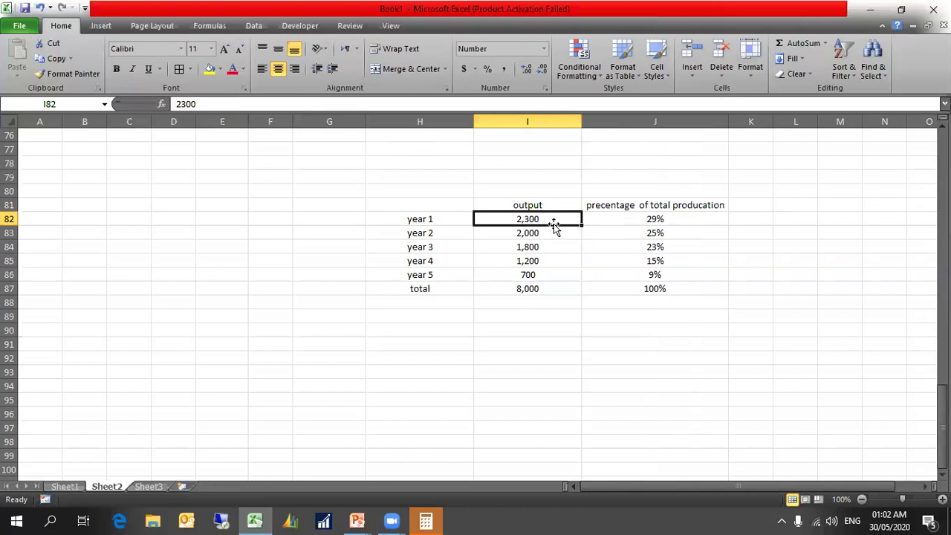
pyautogui.click(559, 292)
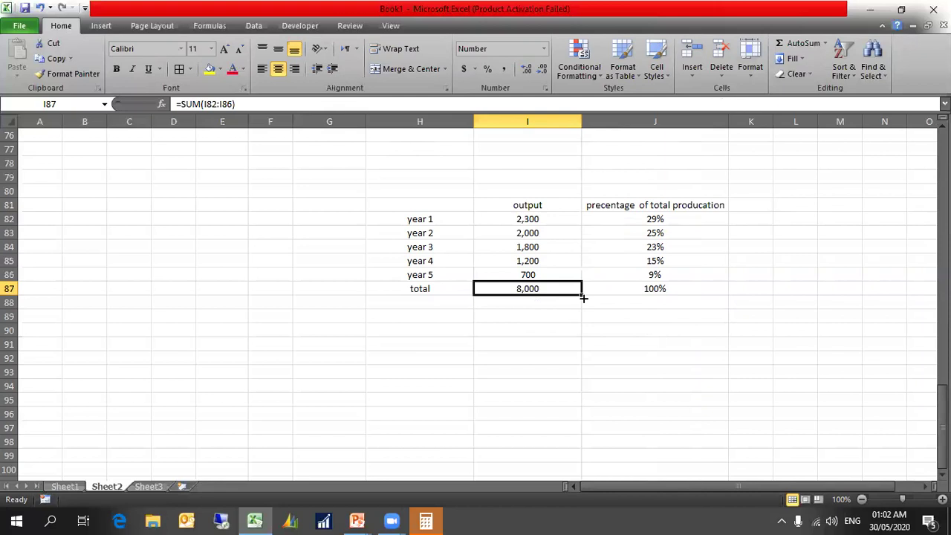
pyautogui.click(637, 220)
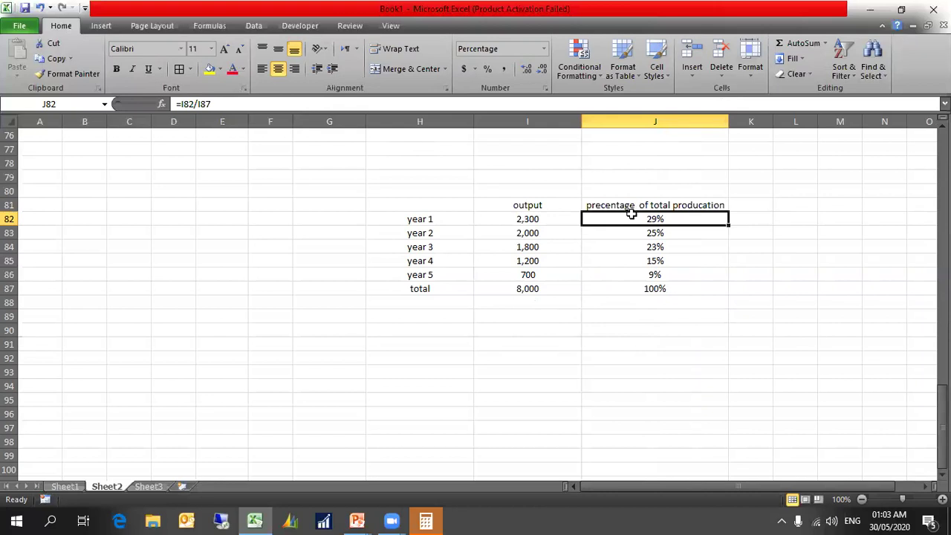
pyautogui.moveTo(633, 235); pyautogui.dragTo(636, 278)
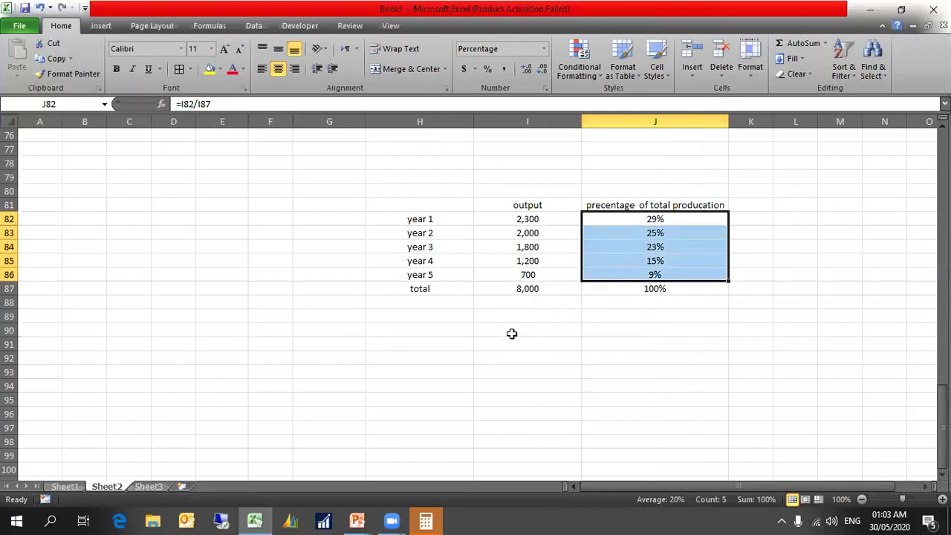
# Enter the heading "depricable base" in H90 with the value 900,000 beneath it in H91
pyautogui.click(452, 332)
pyautogui.write('deprica')
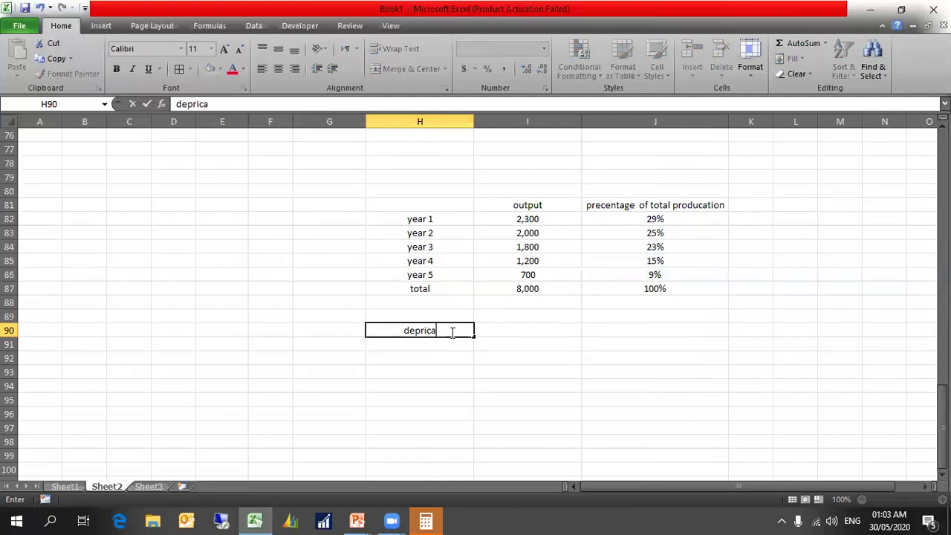
pyautogui.write('ble basis')
pyautogui.press('Return')
pyautogui.write('900,000')
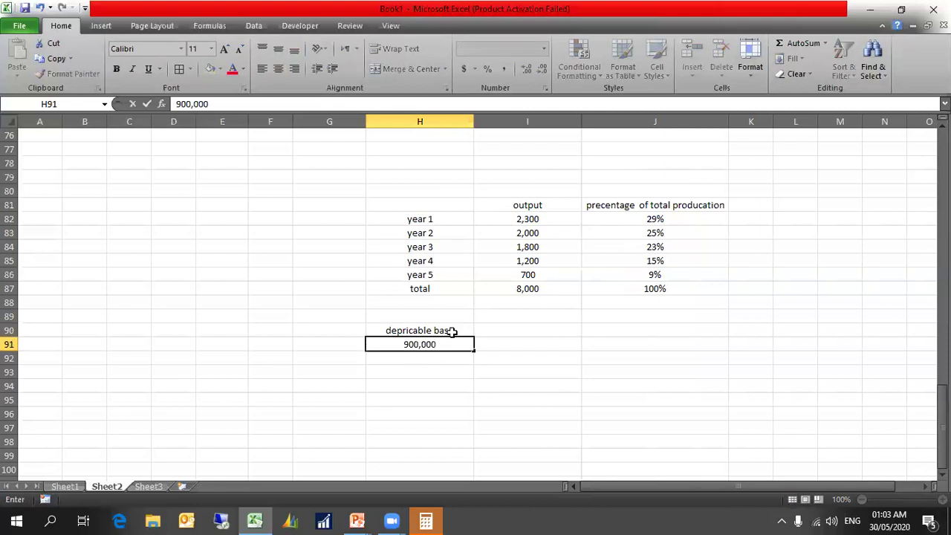
# Copy the labels year 1 to year 5 from H82:H86 into G91:G95
pyautogui.press('Up')
pyautogui.press('Up')
pyautogui.press('Up')
pyautogui.press('Up')
pyautogui.press('Up')
pyautogui.press('Up')
pyautogui.press('Up')
pyautogui.press('Up')
pyautogui.press('Up')
pyautogui.press('Up')
pyautogui.press('Down')
pyautogui.hotkey('shift', 'Down')
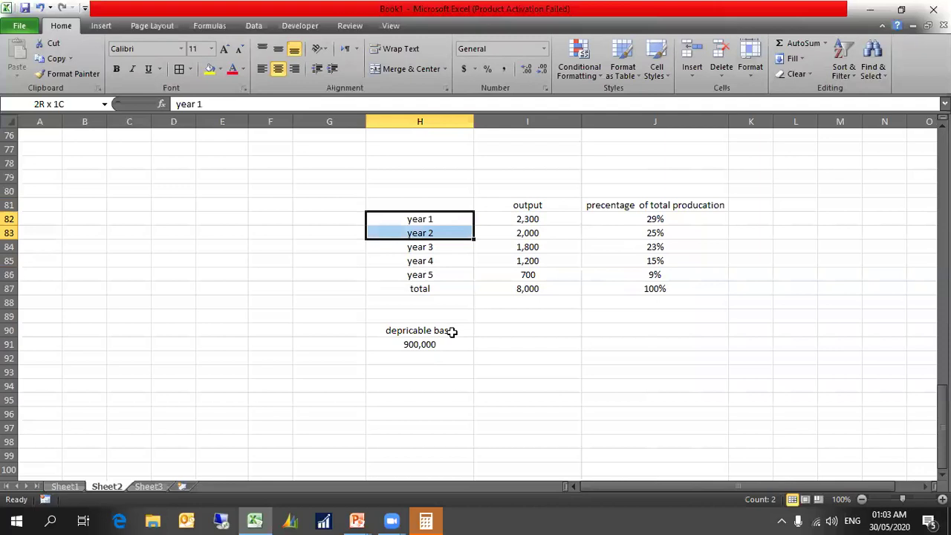
pyautogui.hotkey('shift', 'Down')
pyautogui.hotkey('shift', 'Down')
pyautogui.hotkey('shift', 'Down')
pyautogui.hotkey('ctrl', 'c')
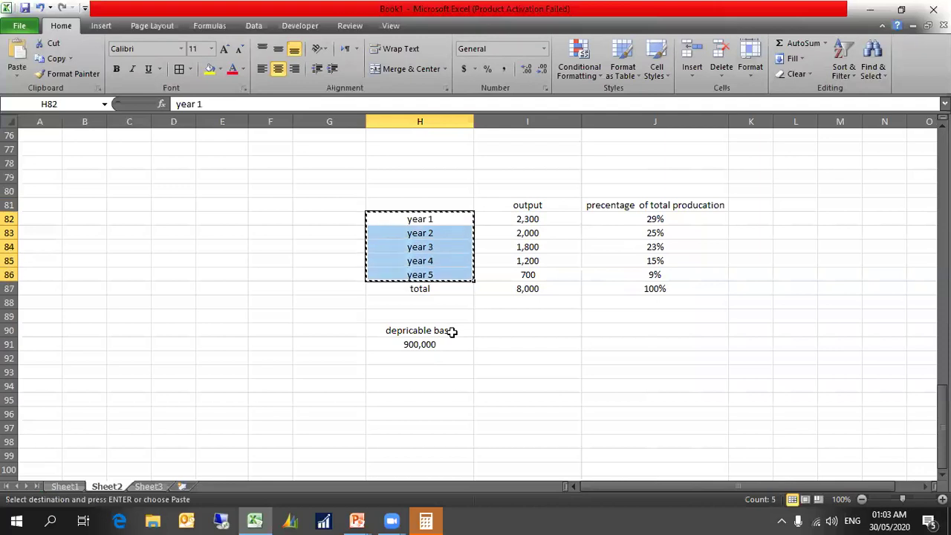
pyautogui.press('Down')
pyautogui.press('Down')
pyautogui.press('Down')
pyautogui.press('Down')
pyautogui.press('Down')
pyautogui.press('Down')
pyautogui.press('Down')
pyautogui.press('Down')
pyautogui.press('Down')
pyautogui.press('Down')
pyautogui.press('Left')
pyautogui.press('Up')
pyautogui.press('Return')
# Enter the heading "no.of years" in G90 above the copied year labels
pyautogui.press('Up')
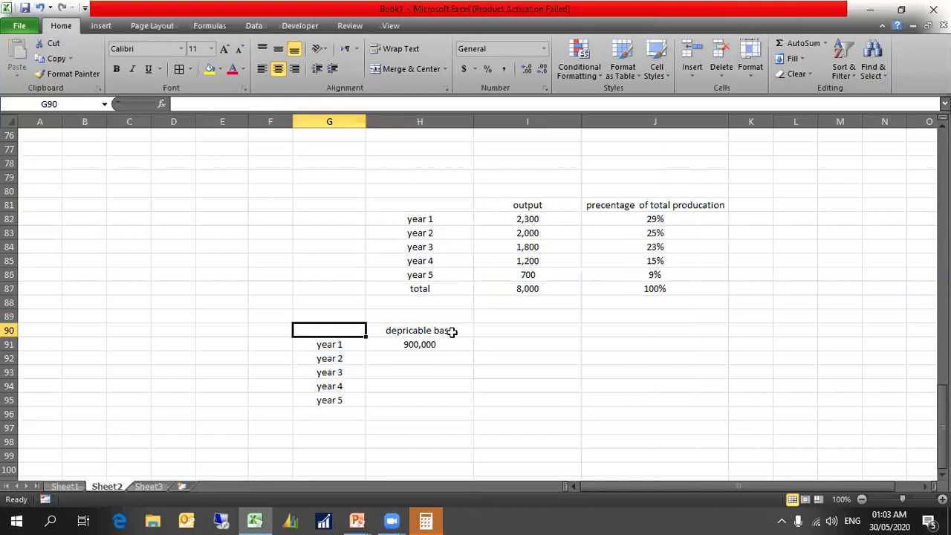
pyautogui.write('no.of years')
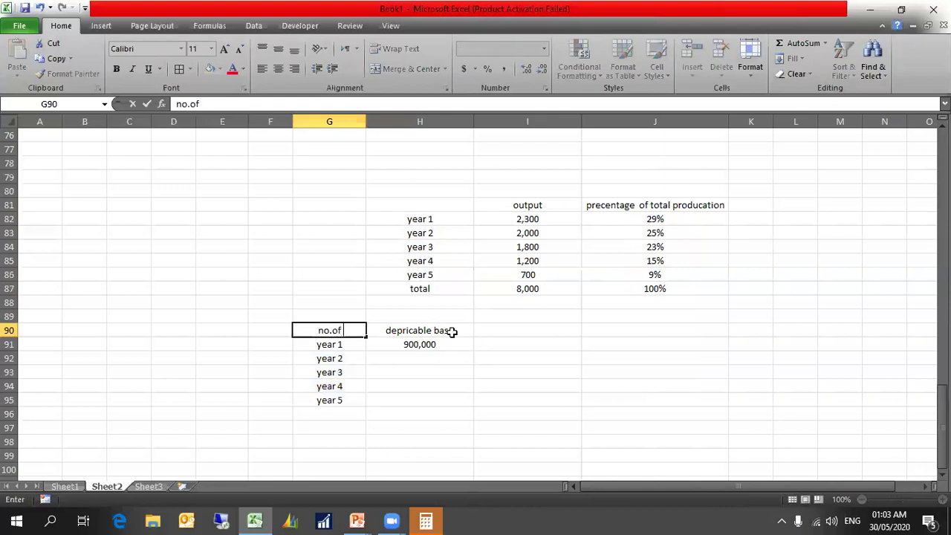
pyautogui.press('Return')
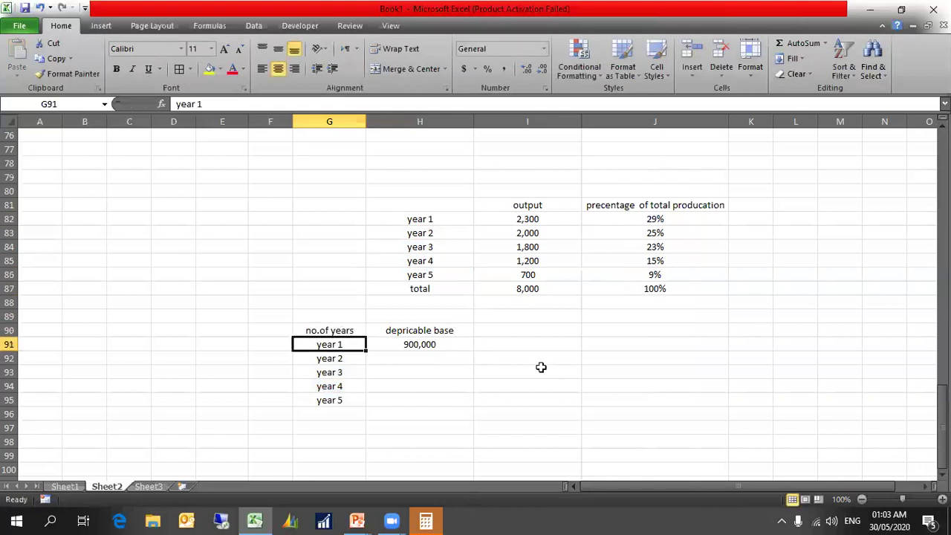
# Fill the 900,000 depreciable base from H91 down to H95 for all five years
pyautogui.click(467, 345)
pyautogui.moveTo(473, 351); pyautogui.dragTo(466, 401)
pyautogui.click(519, 357)
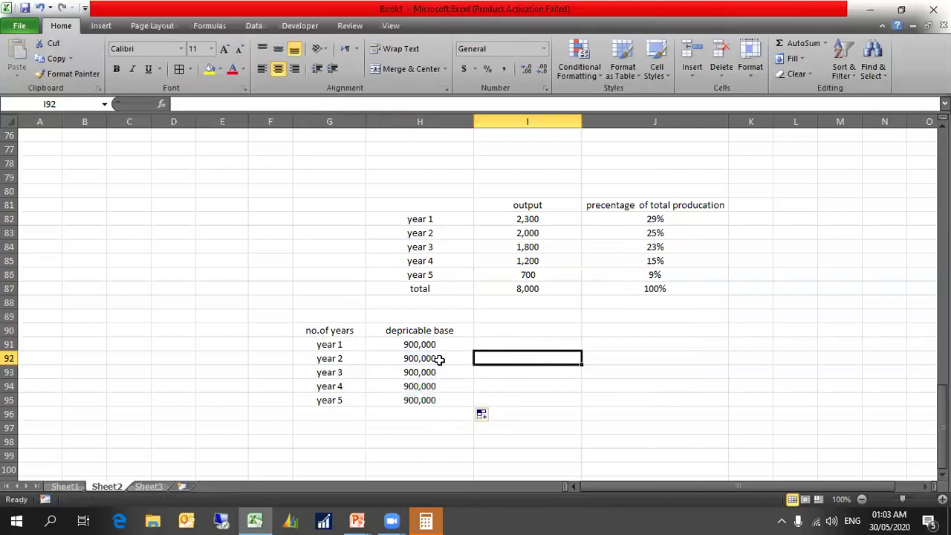
pyautogui.click(471, 330)
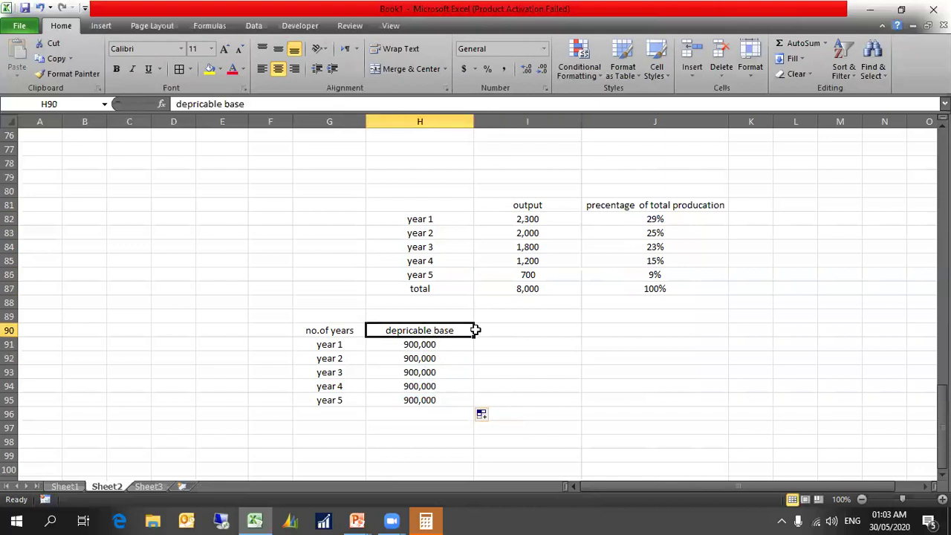
# Copy the percentage heading and yearly figures from J81:J86 and paste them as values starting at I90
pyautogui.moveTo(649, 207); pyautogui.dragTo(661, 280)
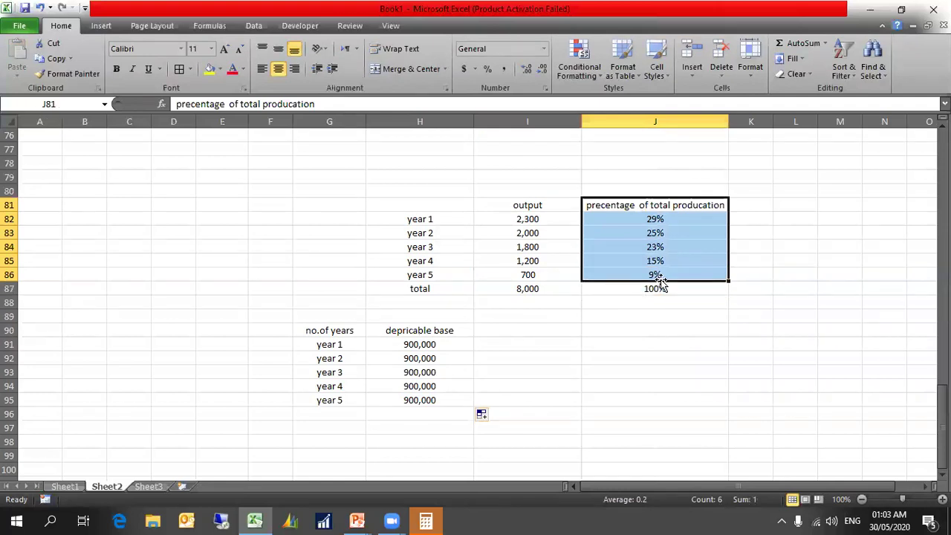
pyautogui.hotkey('ctrl', 'c')
pyautogui.rightClick(514, 329)
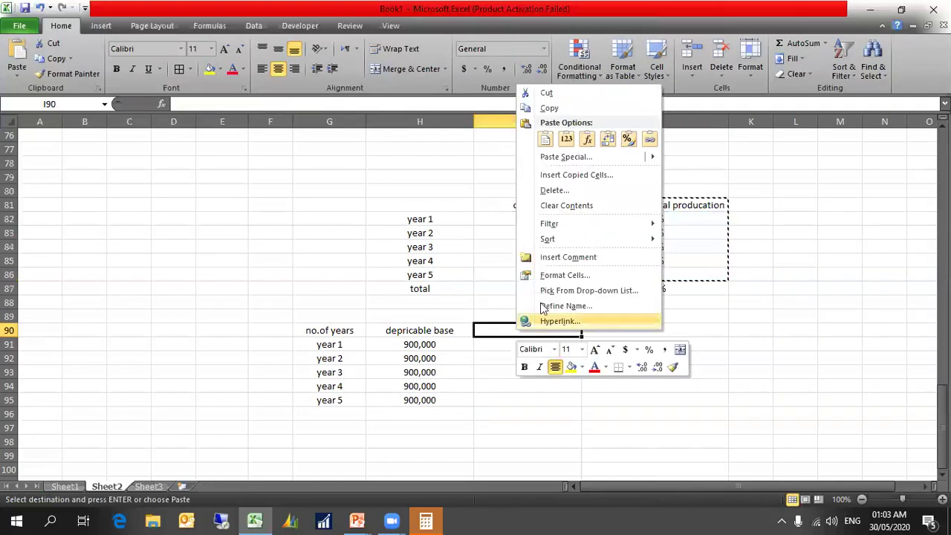
pyautogui.click(570, 138)
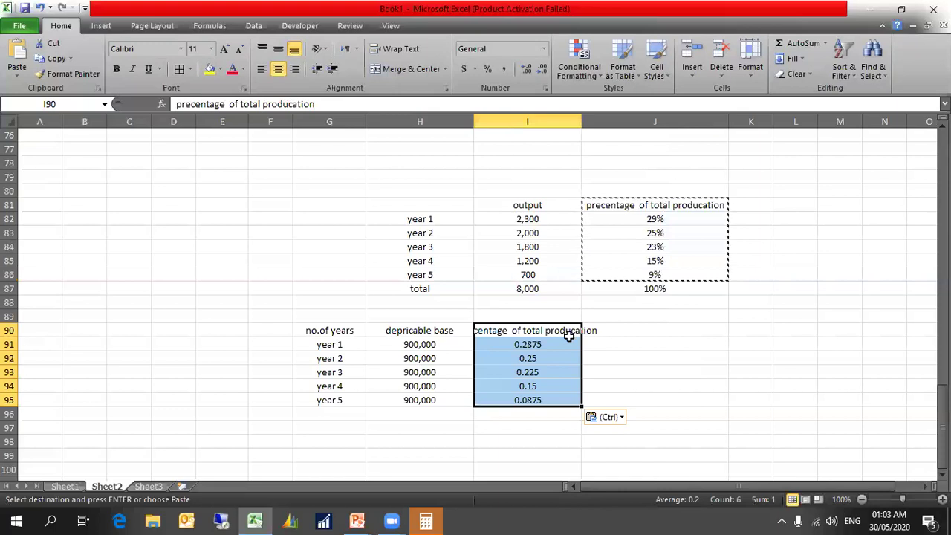
pyautogui.press('Escape')
# Format the pasted figures in I91:I95 as percentages and autofit column I
pyautogui.moveTo(548, 346); pyautogui.dragTo(548, 401)
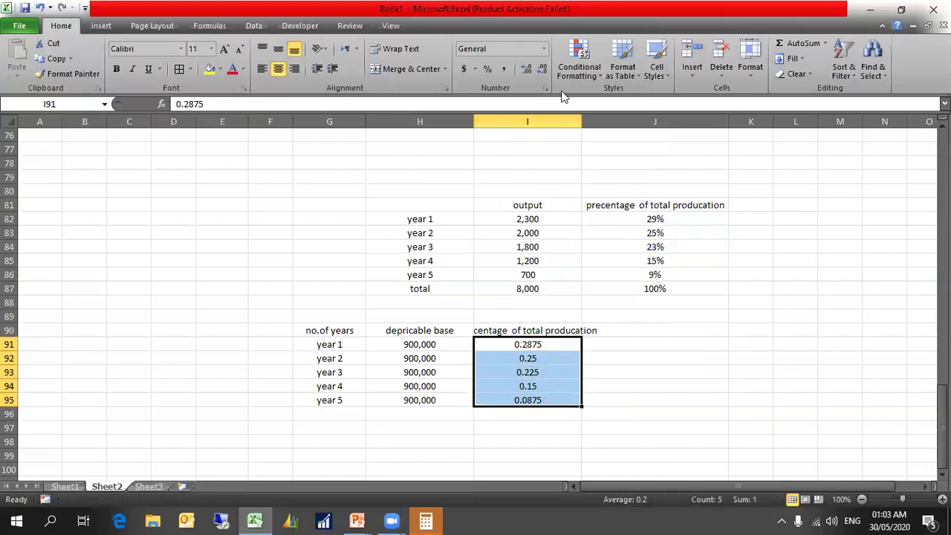
pyautogui.click(488, 68)
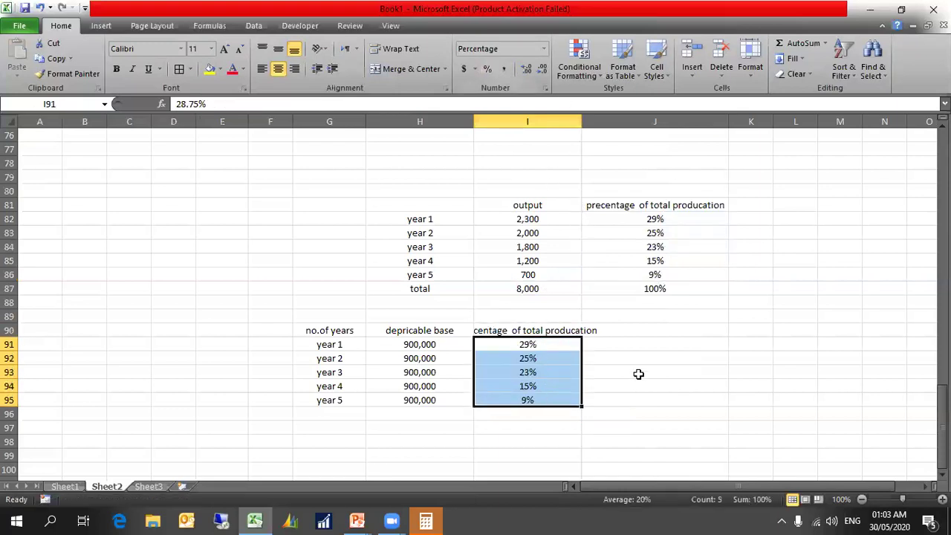
pyautogui.doubleClick(583, 119)
# Enter the heading "deprication exp" in J90 next to the percentage heading
pyautogui.click(653, 328)
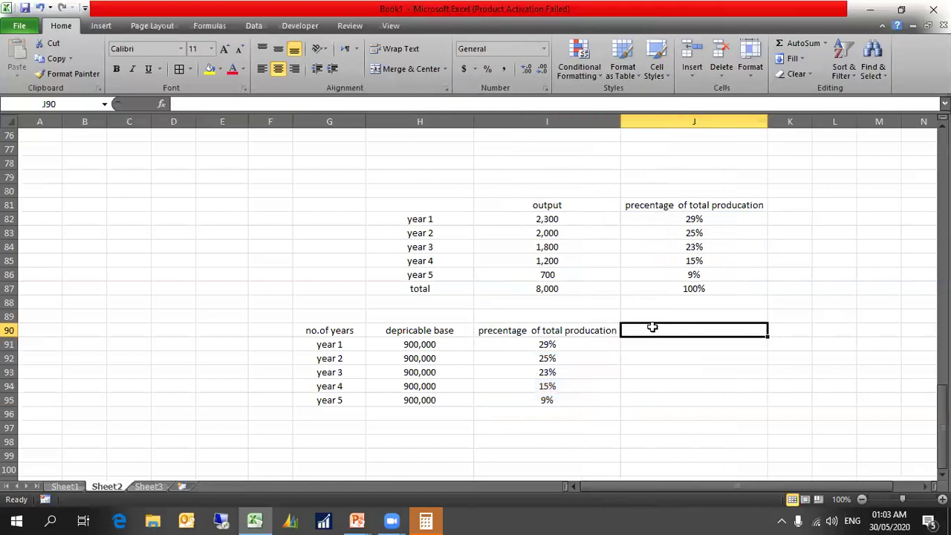
pyautogui.write('deprication exp')
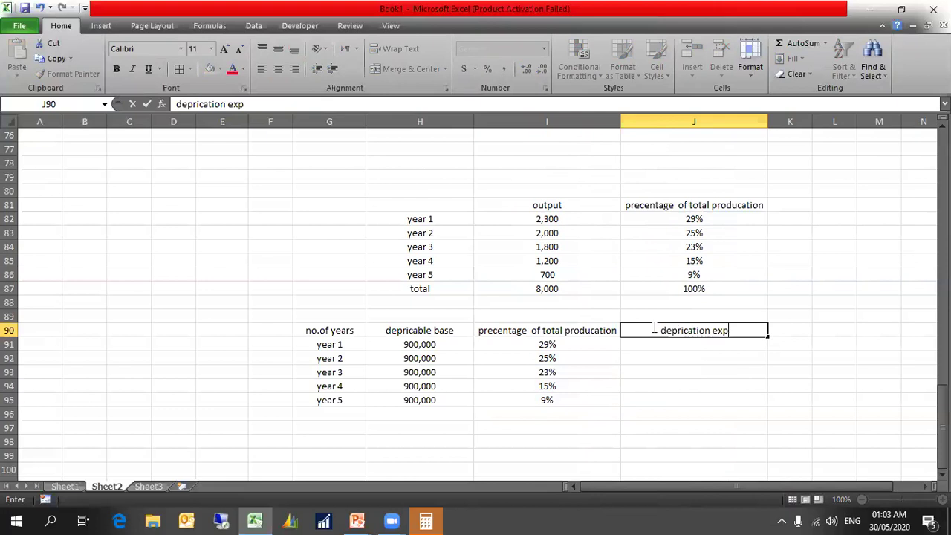
pyautogui.click(680, 363)
# Calculate year 1's depreciation in J91 with =H91*I91 and fill the formula down to J95
pyautogui.click(667, 344)
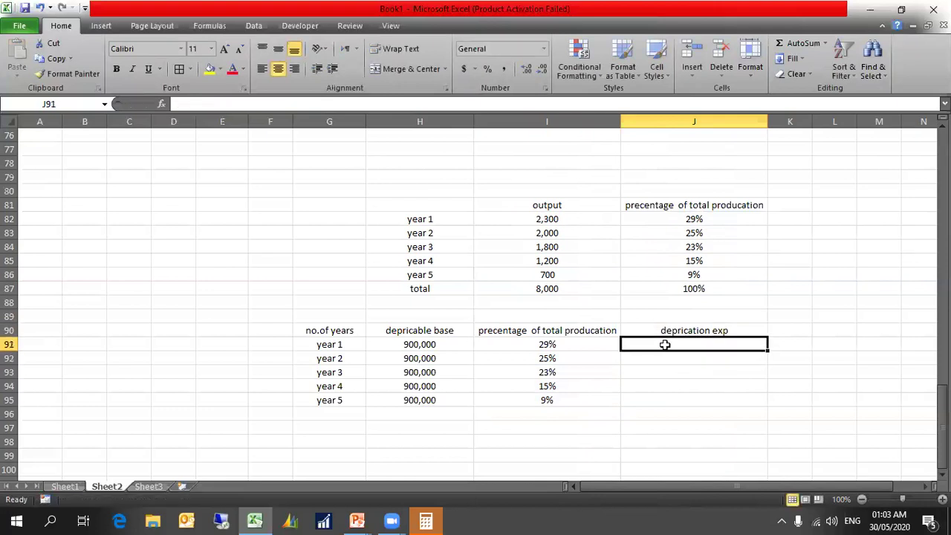
pyautogui.write('=')
pyautogui.click(437, 348)
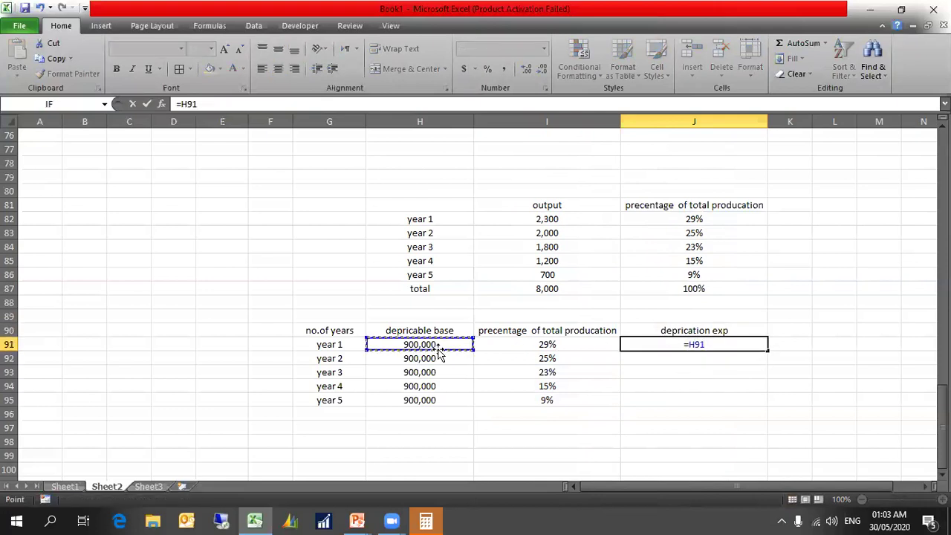
pyautogui.write('*')
pyautogui.click(548, 345)
pyautogui.press('Return')
pyautogui.click(690, 344)
pyautogui.moveTo(768, 352); pyautogui.dragTo(768, 406)
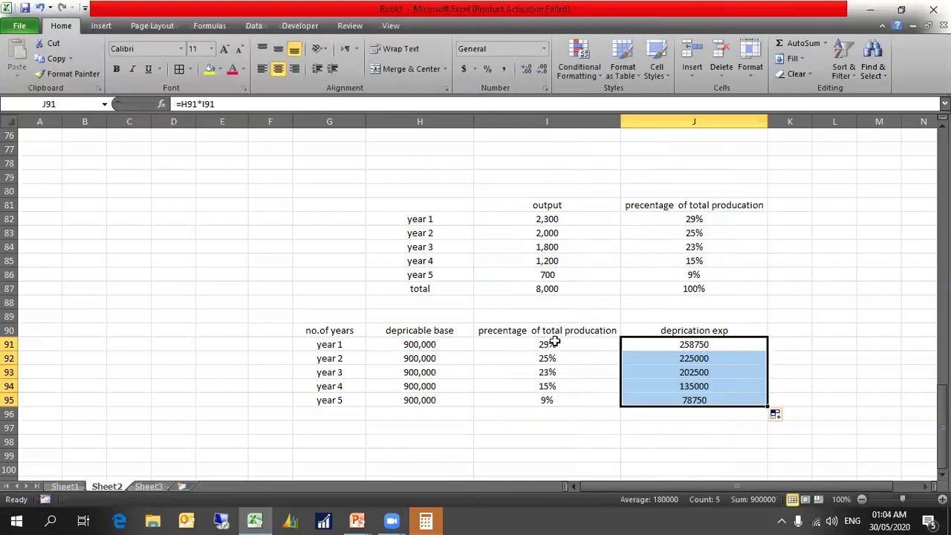
# Copy the number format of H91 onto the depreciation expenses in J91:J95 with Format Painter
pyautogui.click(550, 345)
pyautogui.click(420, 342)
pyautogui.click(69, 74)
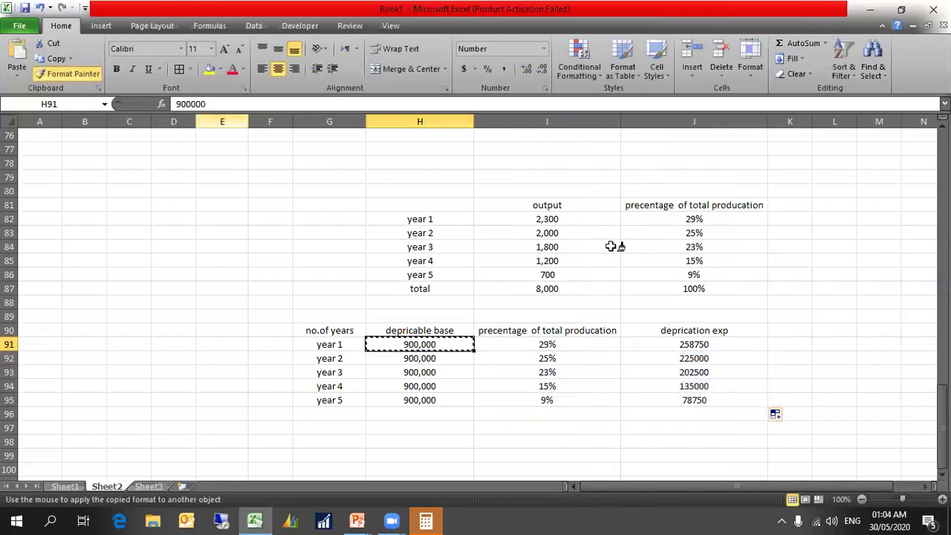
pyautogui.moveTo(724, 344); pyautogui.dragTo(732, 398)
# Total the depreciation expenses in J96 with =SUM(J91:J95)
pyautogui.click(724, 424)
pyautogui.click(721, 414)
pyautogui.hotkey('alt', '=')
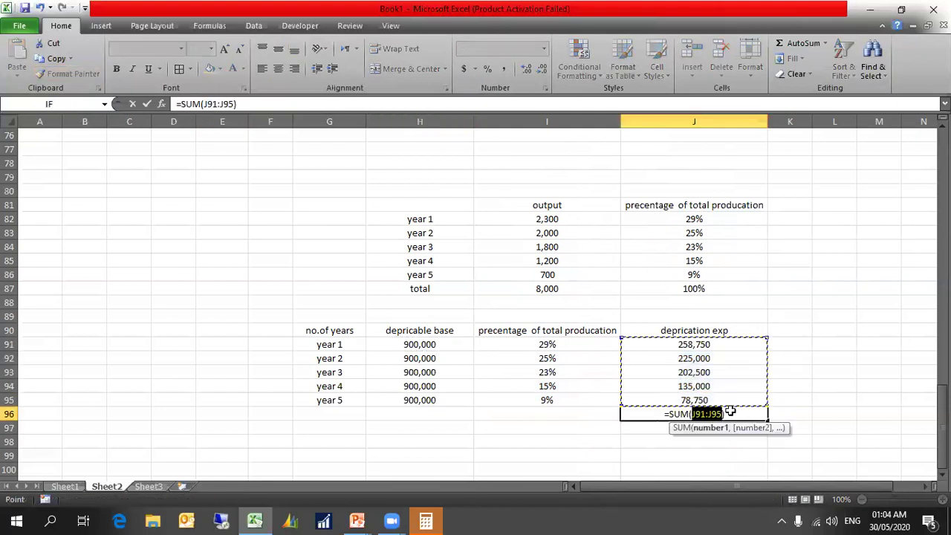
pyautogui.press('Return')
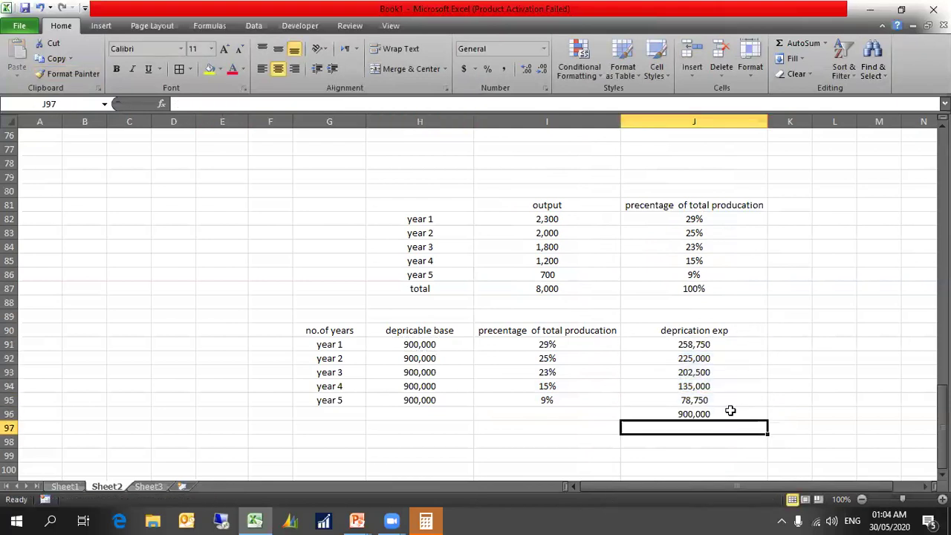
# Examine how year 1's percentage of total production in J82 is derived from its output and the total output
pyautogui.click(690, 413)
pyautogui.scroll(-1, 689, 414)
pyautogui.click(687, 414)
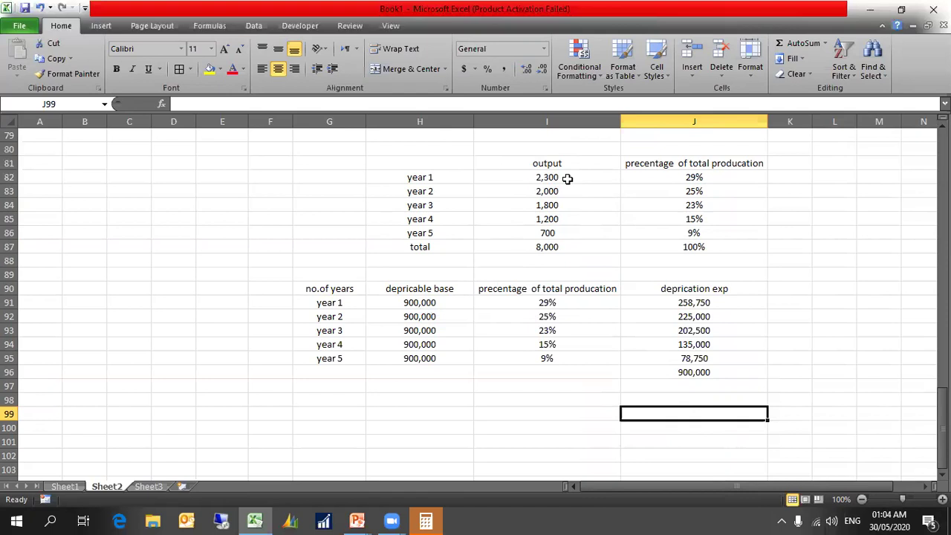
pyautogui.click(655, 178)
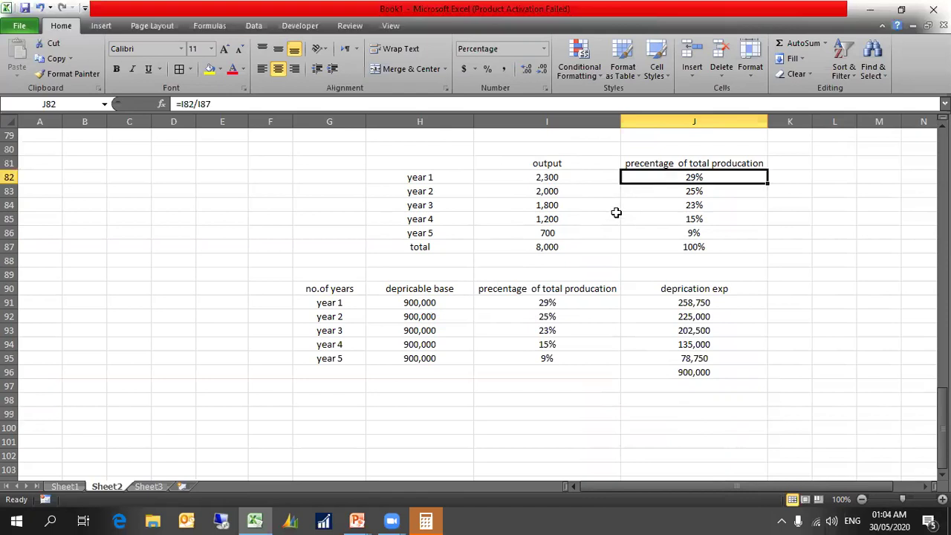
pyautogui.click(559, 179)
pyautogui.click(560, 245)
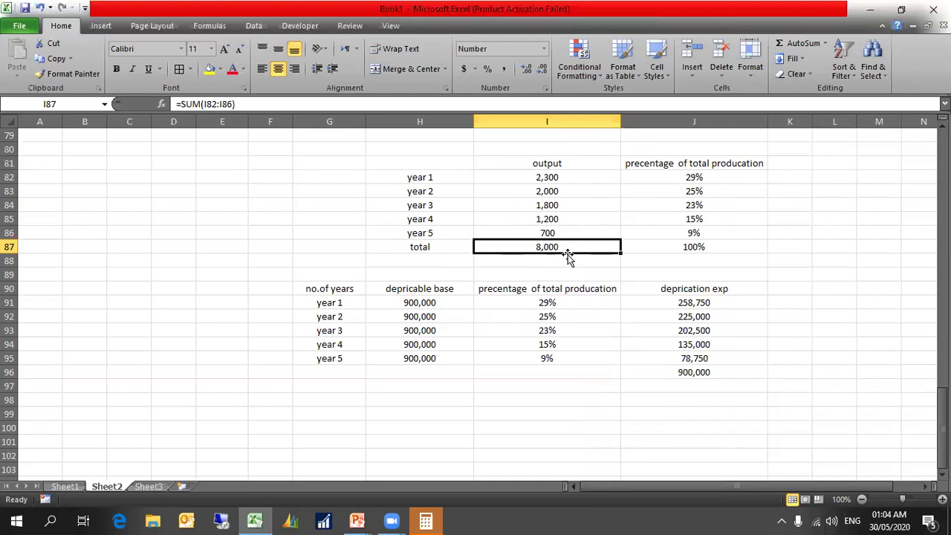
pyautogui.click(553, 177)
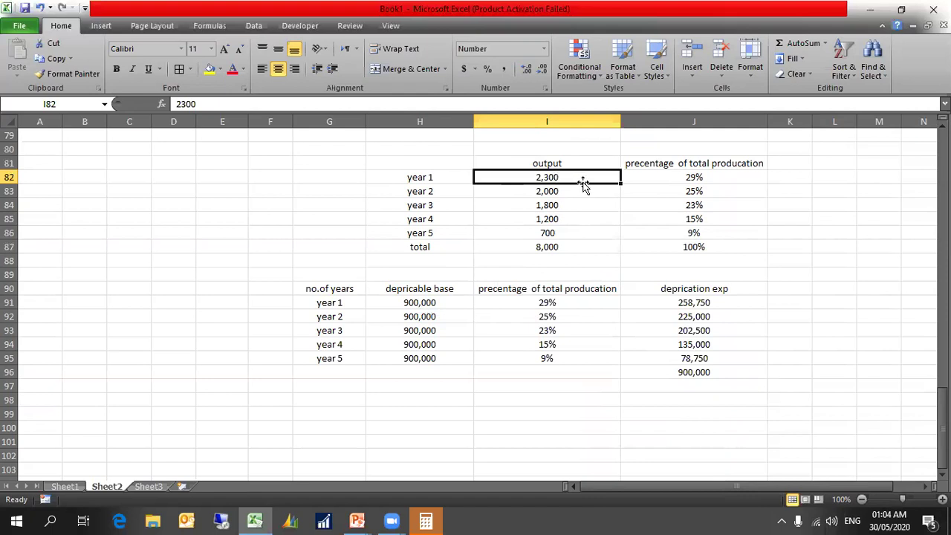
pyautogui.click(665, 188)
pyautogui.click(673, 181)
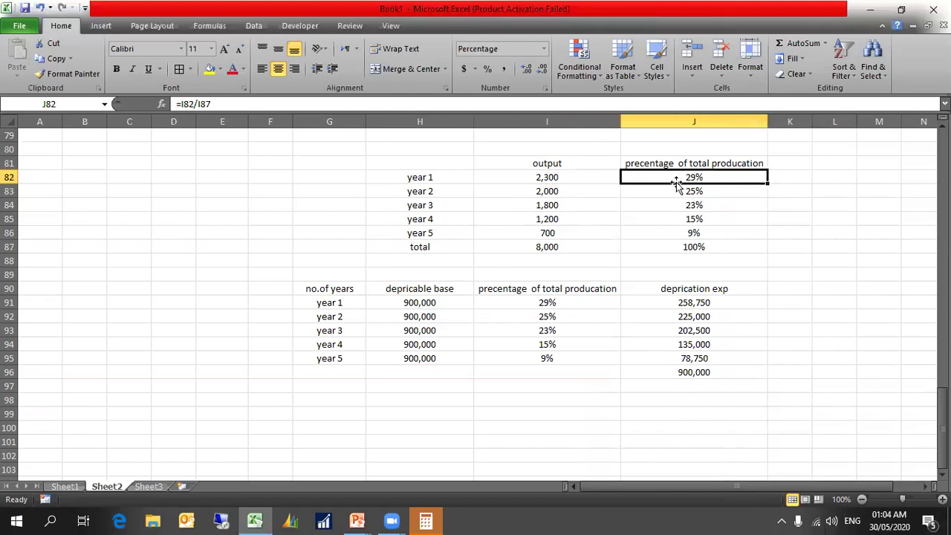
# Review each year's depreciation expense against its depreciable base and percentage of total production in rows 91 to 95
pyautogui.click(703, 301)
pyautogui.click(736, 340)
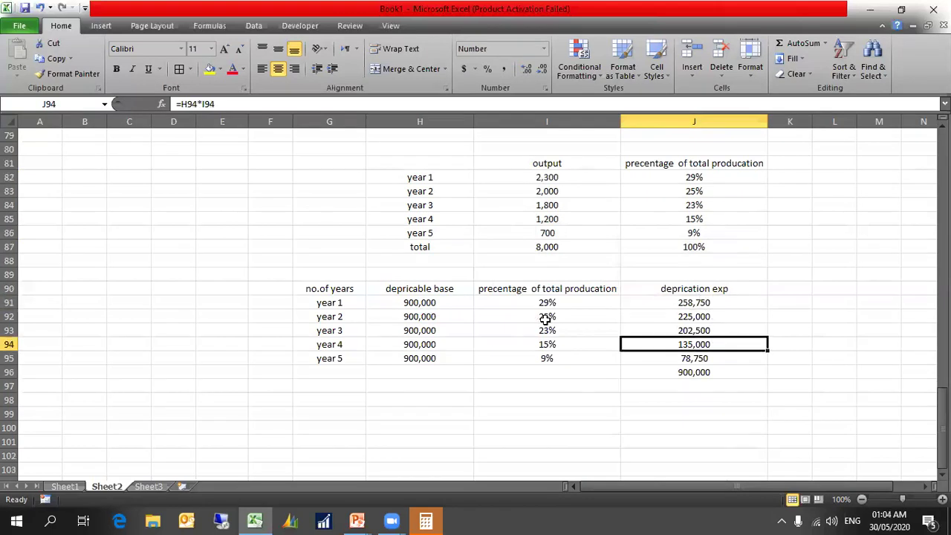
pyautogui.click(428, 301)
pyautogui.click(524, 302)
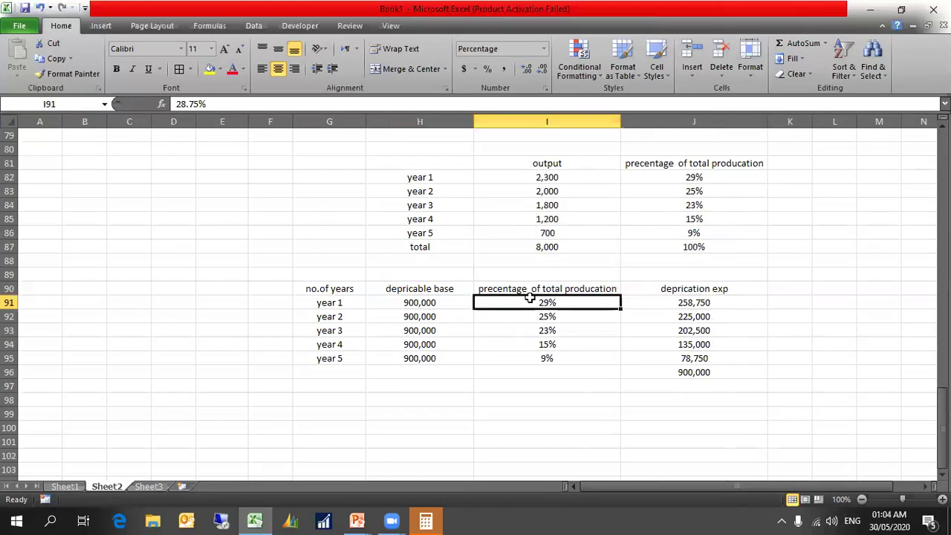
pyautogui.click(559, 195)
pyautogui.click(669, 191)
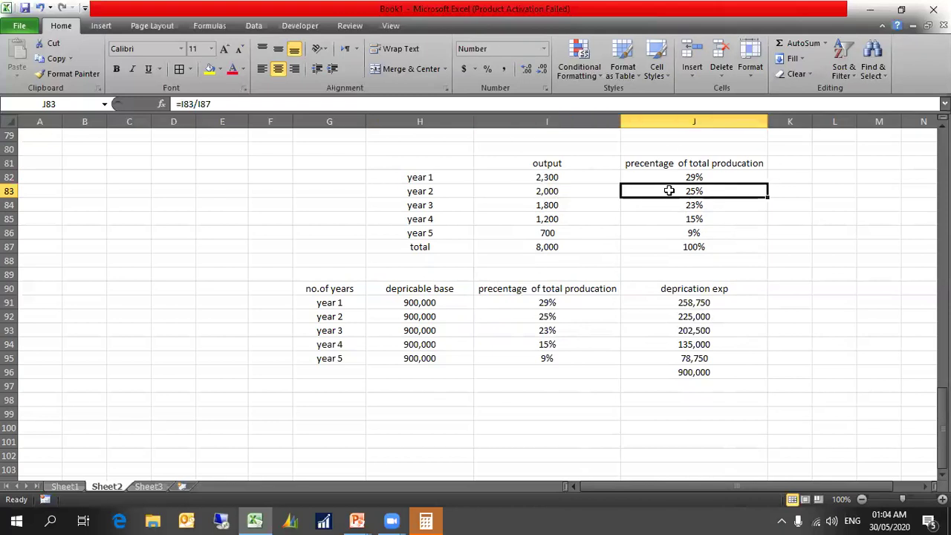
pyautogui.click(536, 313)
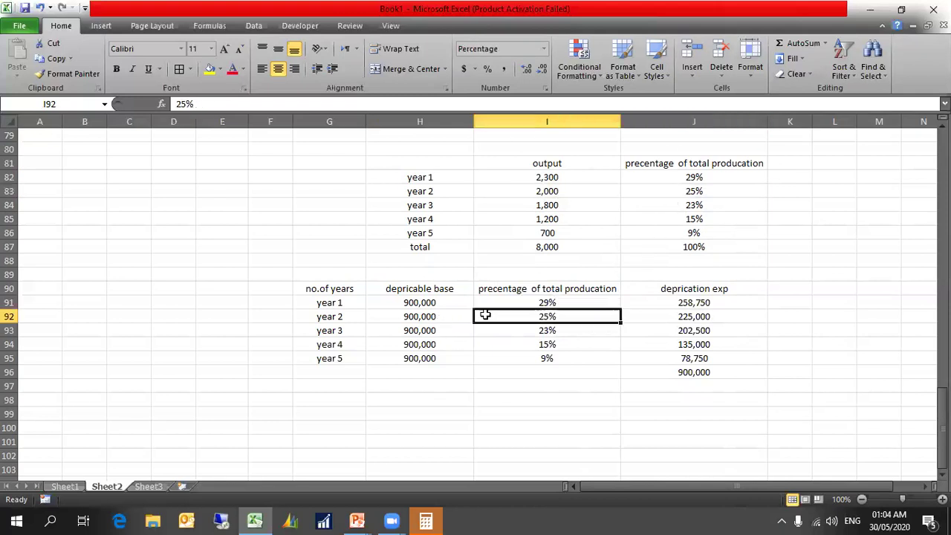
pyautogui.click(540, 333)
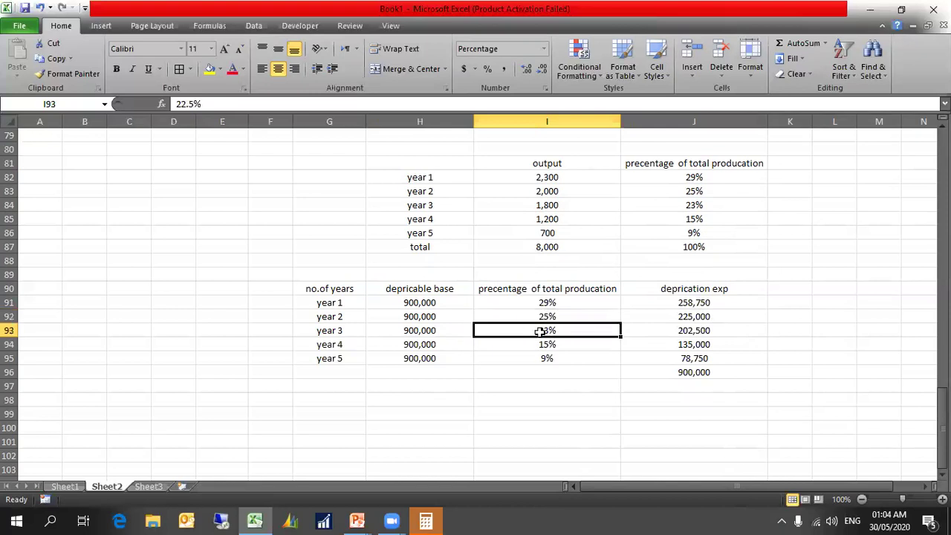
pyautogui.click(561, 345)
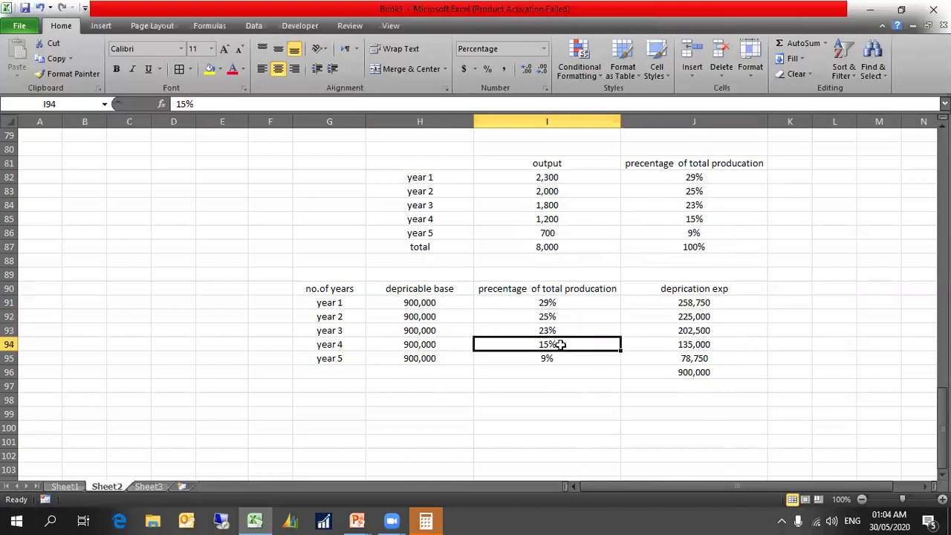
pyautogui.click(562, 358)
# Enter the journal entry labels "#", "Depreication exp" and "accumlated dep" in I99:I101 below the schedule
pyautogui.scroll(-1, 563, 358)
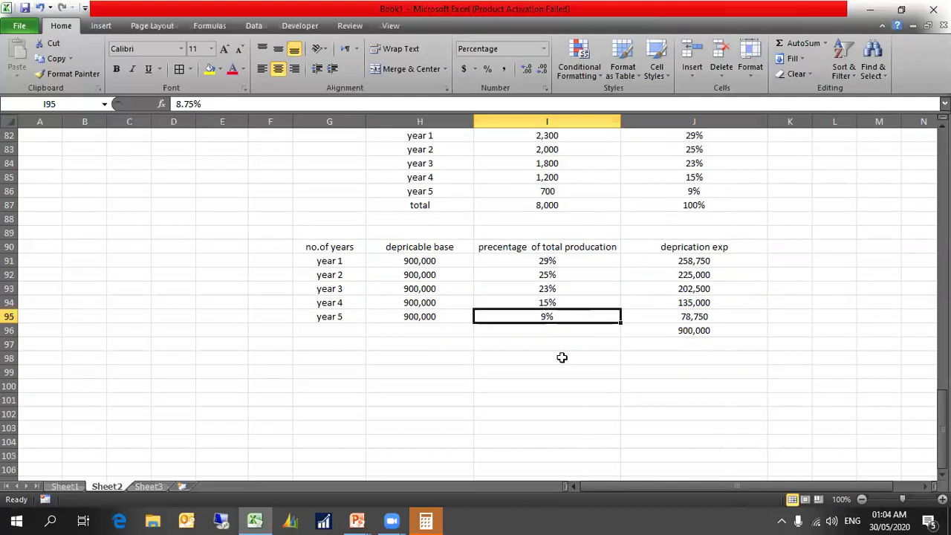
pyautogui.click(566, 373)
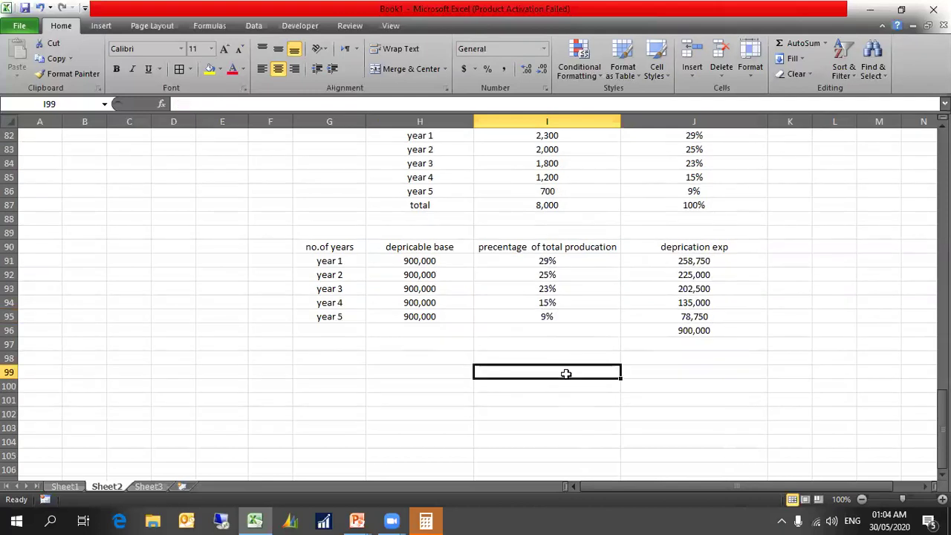
pyautogui.write('#')
pyautogui.press('Return')
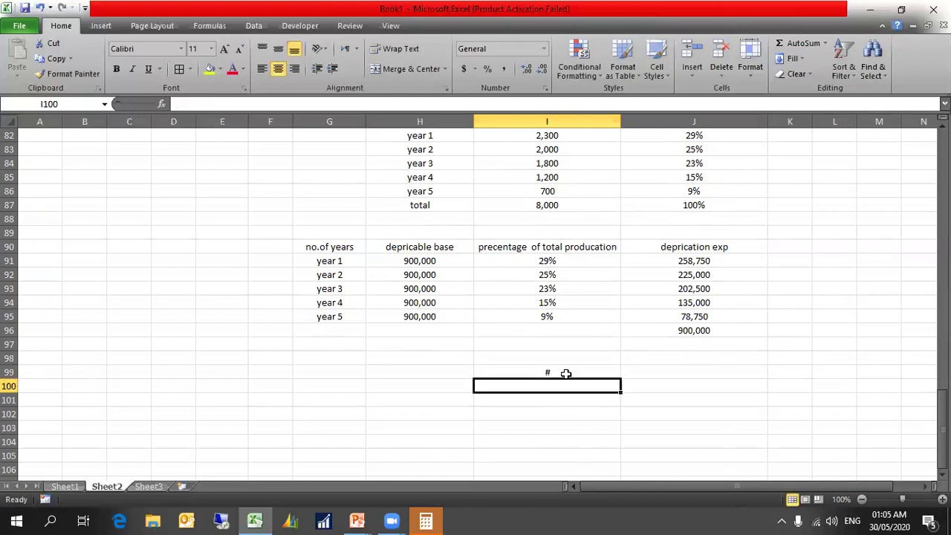
pyautogui.write('DEp')
pyautogui.press('BackSpace')
pyautogui.press('BackSpace')
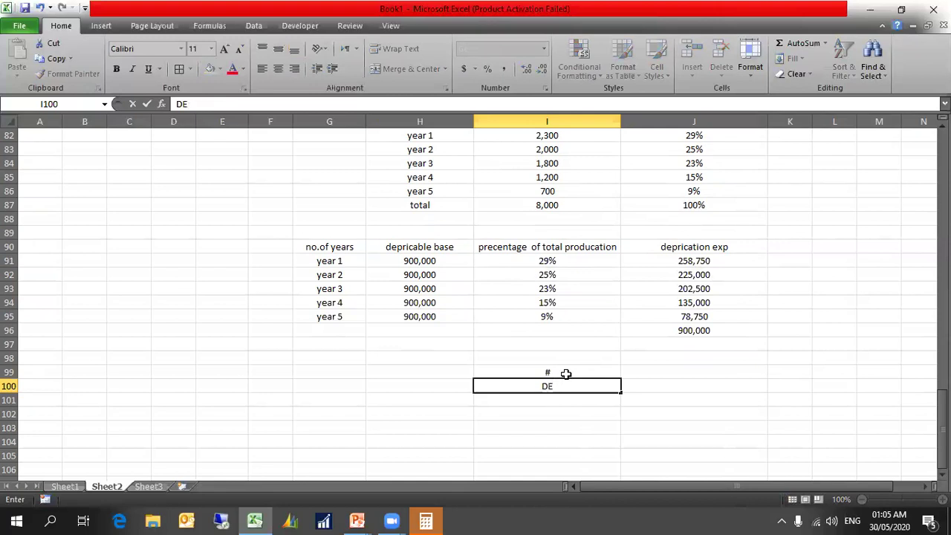
pyautogui.write('PR')
pyautogui.press('BackSpace')
pyautogui.press('BackSpace')
pyautogui.write('preication ex')
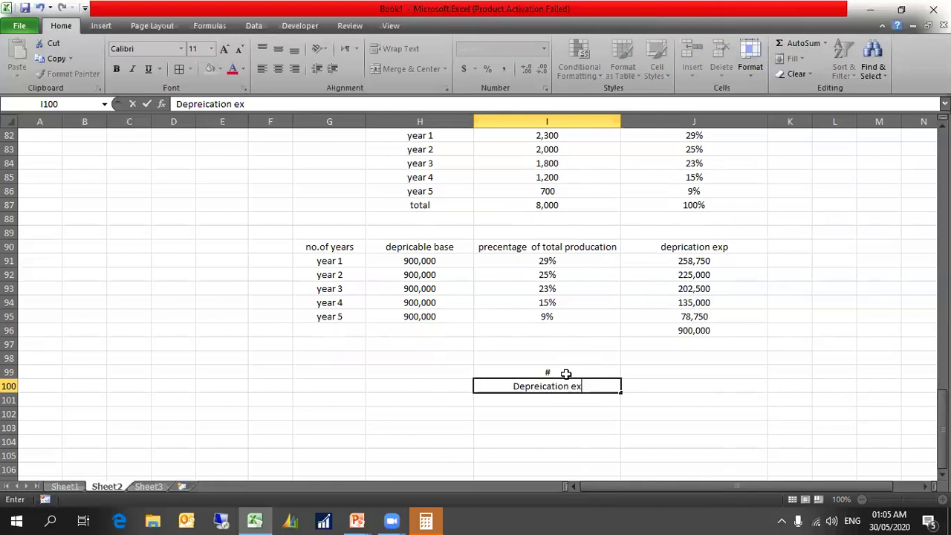
pyautogui.write('p')
pyautogui.press('Return')
pyautogui.write('all')
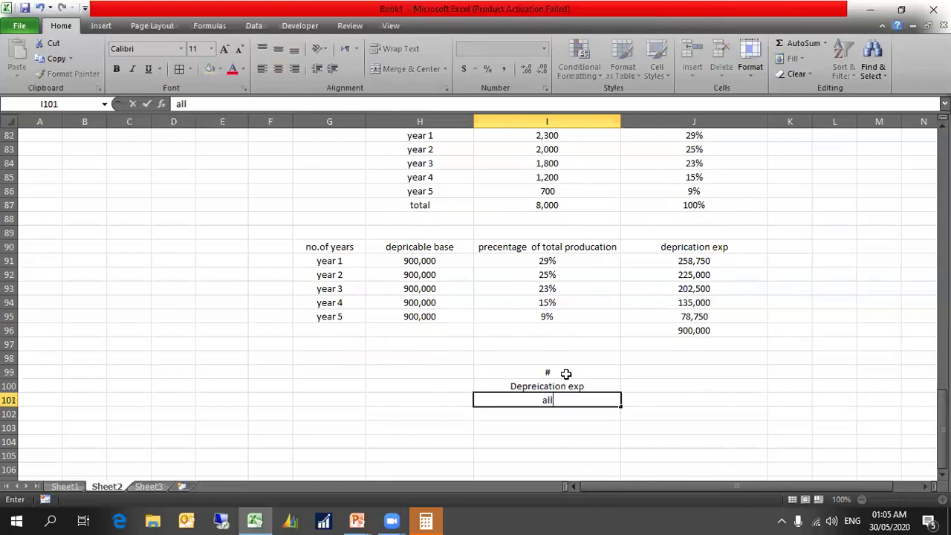
pyautogui.write('umlated dep')
# Enter the headings "Dr" in J99 and "Cr" in K99, and widen column K
pyautogui.press('Right')
pyautogui.press('Up')
pyautogui.press('Up')
pyautogui.write('Dr')
pyautogui.press('Right')
pyautogui.write('C')
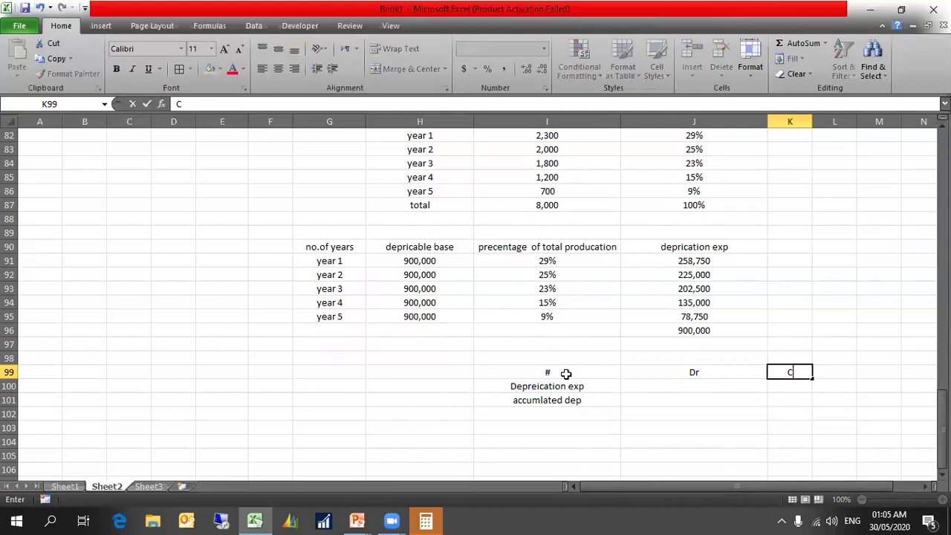
pyautogui.write('r')
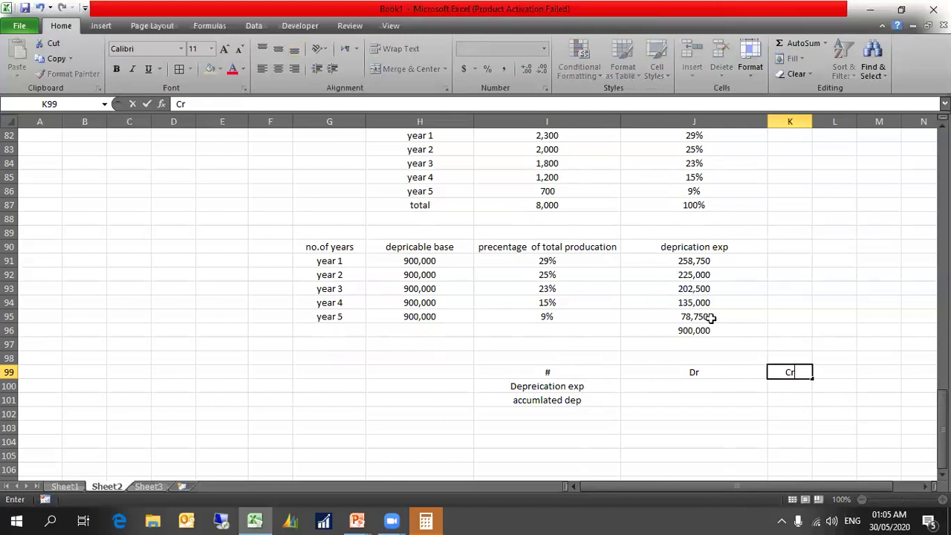
pyautogui.click(809, 119)
pyautogui.moveTo(813, 121); pyautogui.dragTo(883, 122)
# Copy year 1's depreciation expense from J91 and paste it as a value into the debit cell J100
pyautogui.scroll(-3, 762, 283)
pyautogui.click(712, 274)
pyautogui.press('Up')
pyautogui.scroll(2, 702, 260)
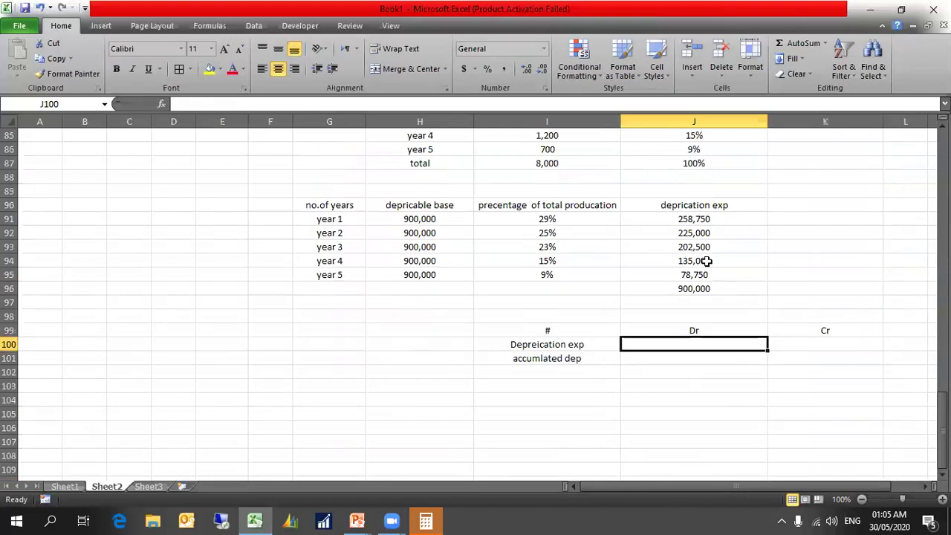
pyautogui.click(688, 218)
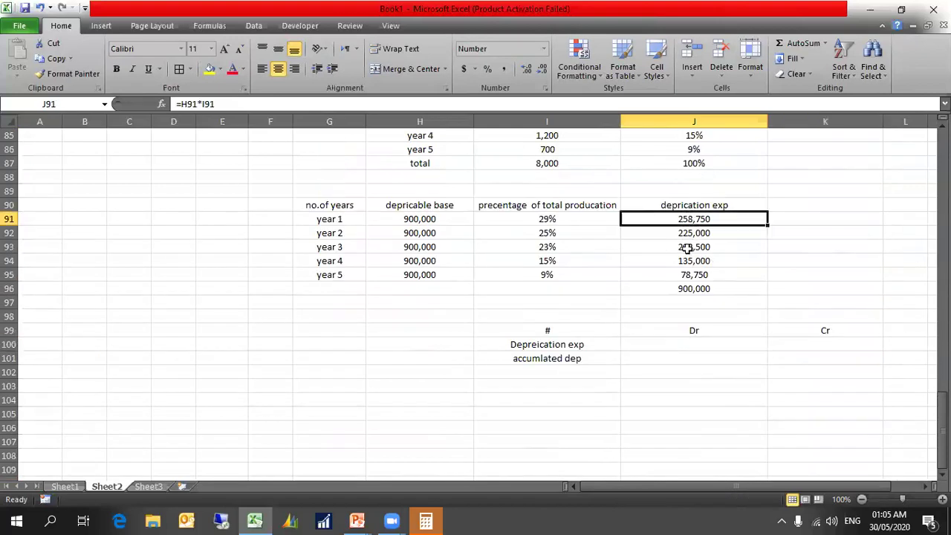
pyautogui.hotkey('ctrl', 'c')
pyautogui.click(694, 353)
pyautogui.rightClick(694, 347)
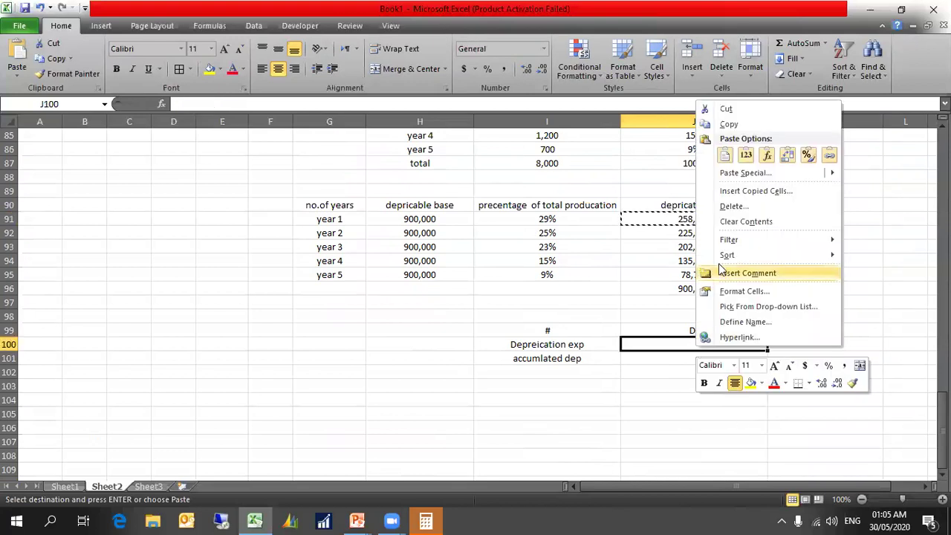
pyautogui.click(746, 155)
pyautogui.press('Escape')
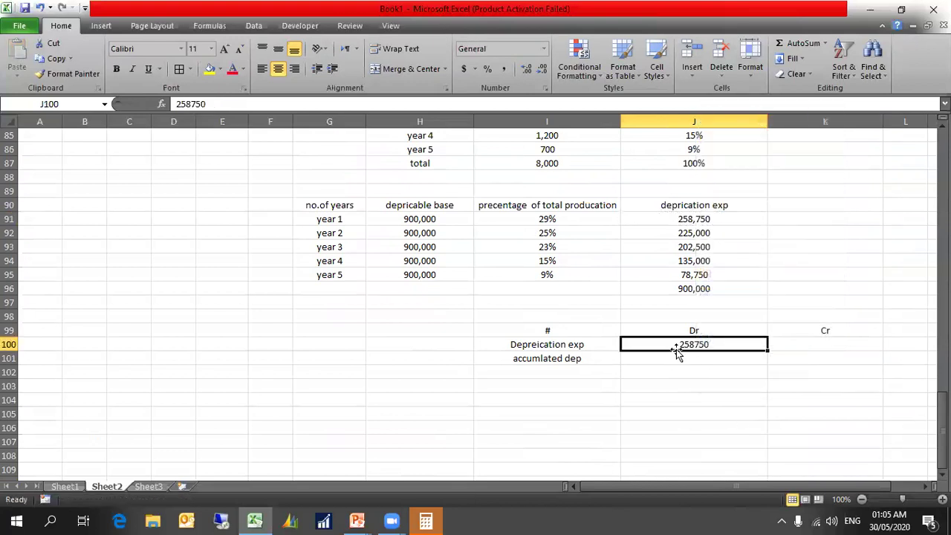
# Copy the number format of J91 onto the debit amount in J100 with Format Painter
pyautogui.click(690, 218)
pyautogui.click(71, 74)
pyautogui.click(686, 347)
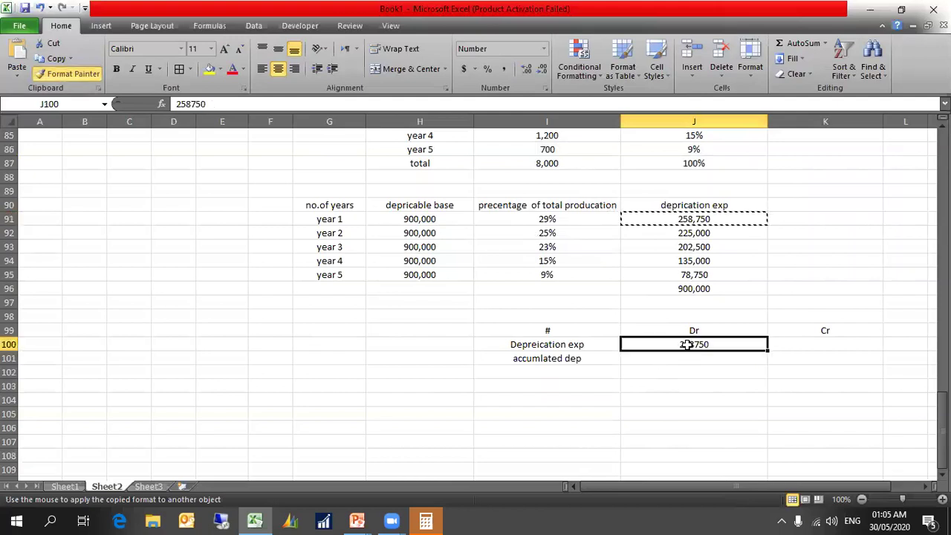
# Copy the debit amount from J100 into K101 as the accumulated depreciation credit
pyautogui.hotkey('ctrl', 'c')
pyautogui.click(807, 361)
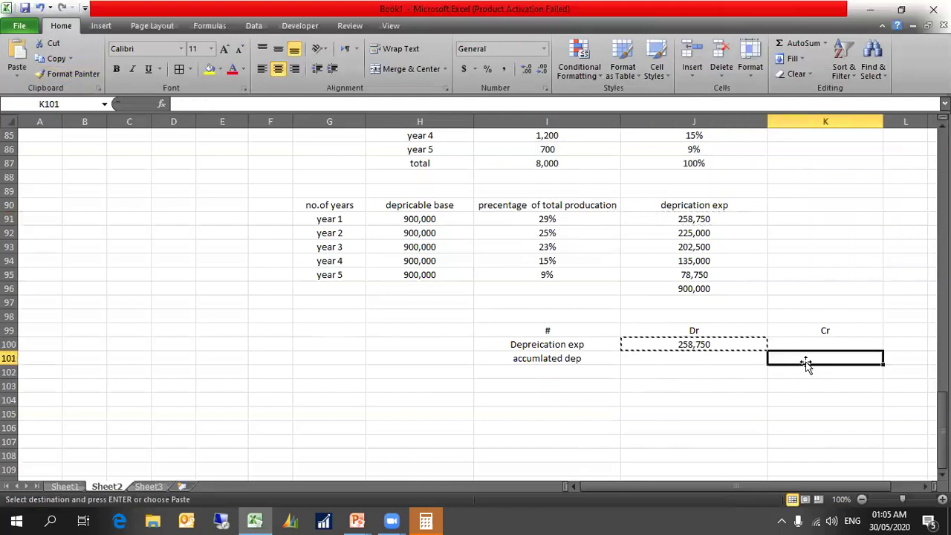
pyautogui.hotkey('ctrl', 'v')
pyautogui.click(793, 380)
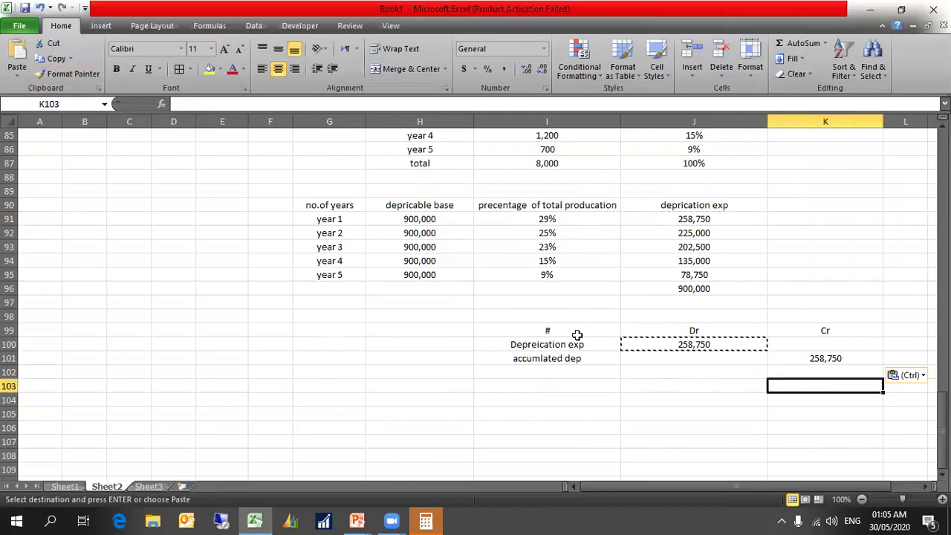
pyautogui.press('Escape')
# Apply all borders to the journal entry I99:K101 and paste a copy of it starting at I103
pyautogui.moveTo(572, 334); pyautogui.dragTo(790, 355)
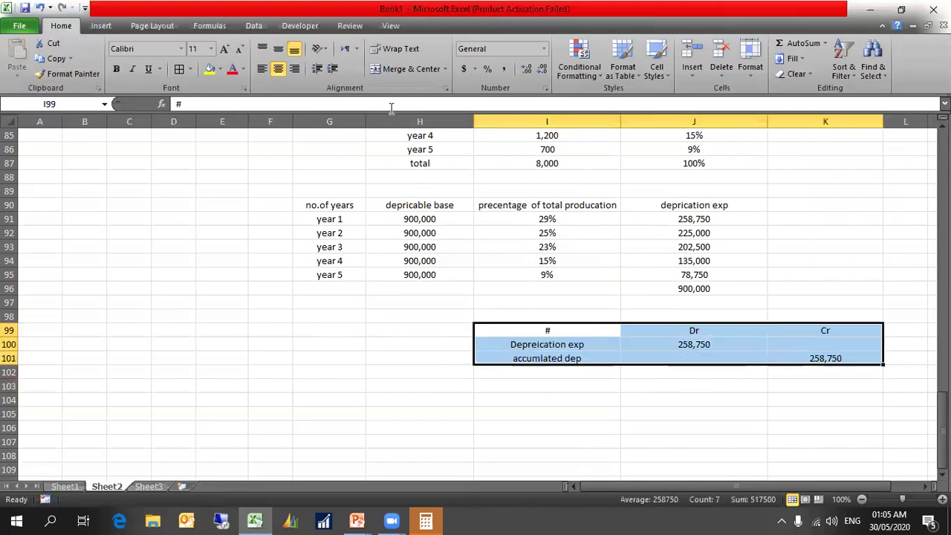
pyautogui.click(185, 69)
pyautogui.scroll(-1, 558, 349)
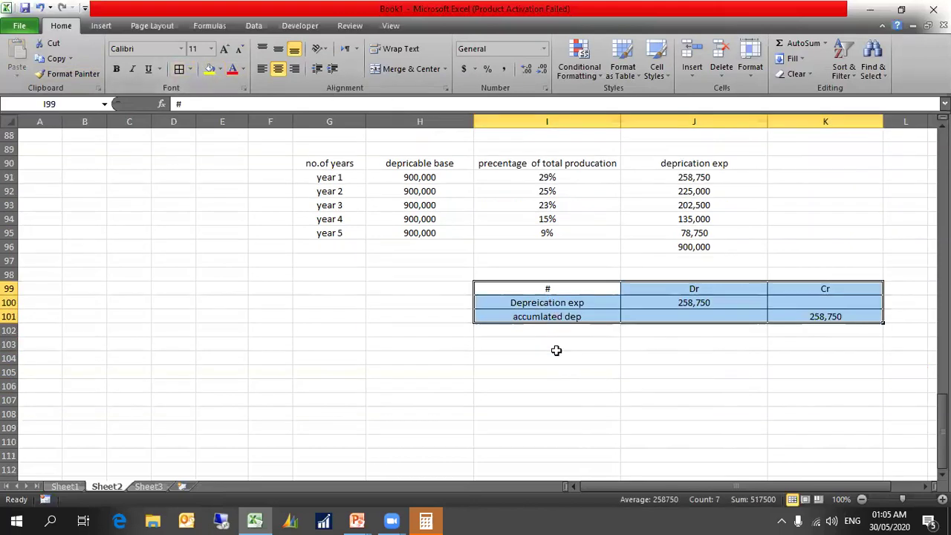
pyautogui.hotkey('ctrl', 'c')
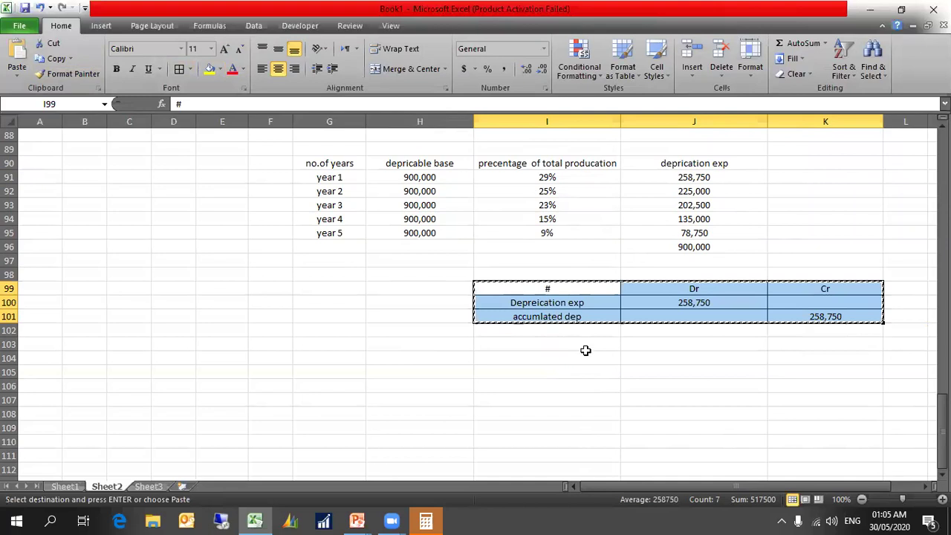
pyautogui.click(585, 348)
pyautogui.hotkey('ctrl', 'v')
# Clear the debit amount in J104 and the credit amount in K105 of the copied journal entry
pyautogui.click(675, 358)
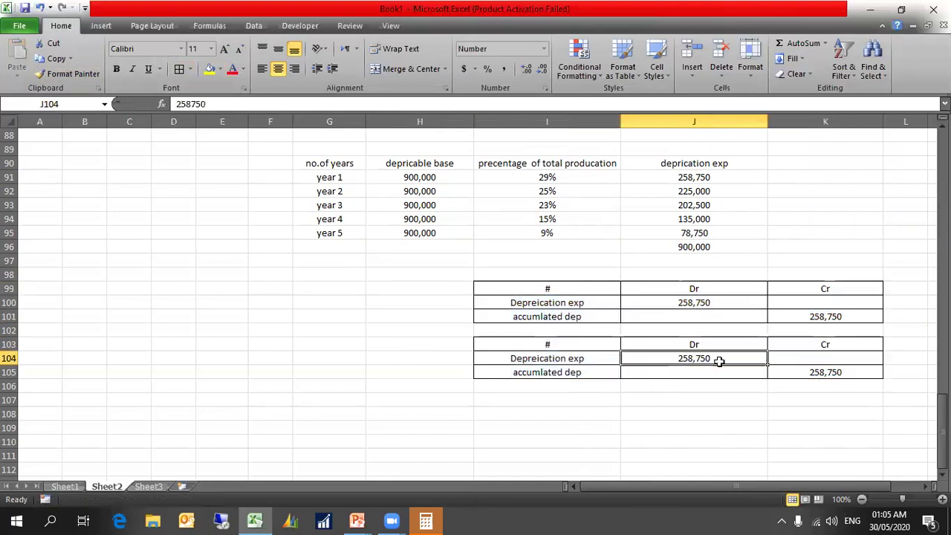
pyautogui.press('Delete')
pyautogui.click(825, 371)
pyautogui.press('Delete')
# Copy year 2's depreciation expense from J92 and paste it as a value into the debit cell J104
pyautogui.click(701, 196)
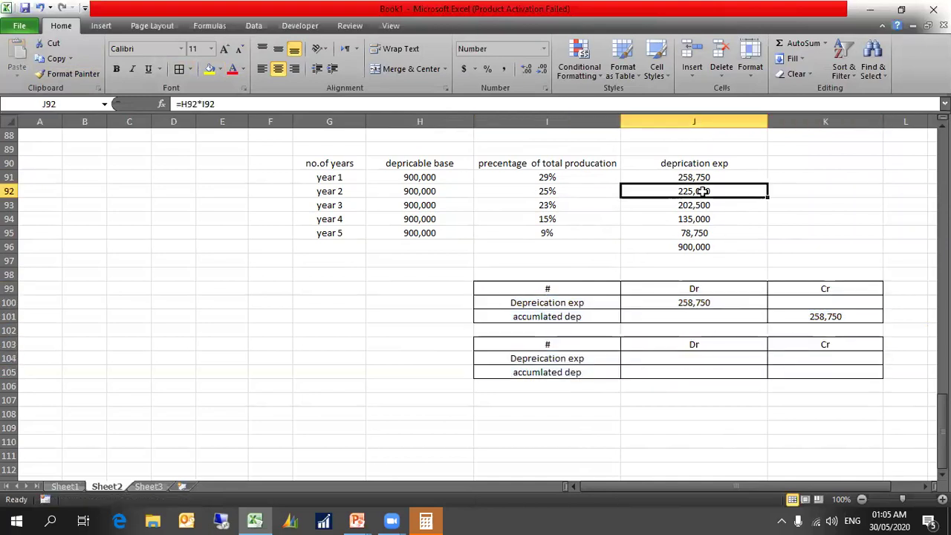
pyautogui.hotkey('ctrl', 'c')
pyautogui.click(711, 356)
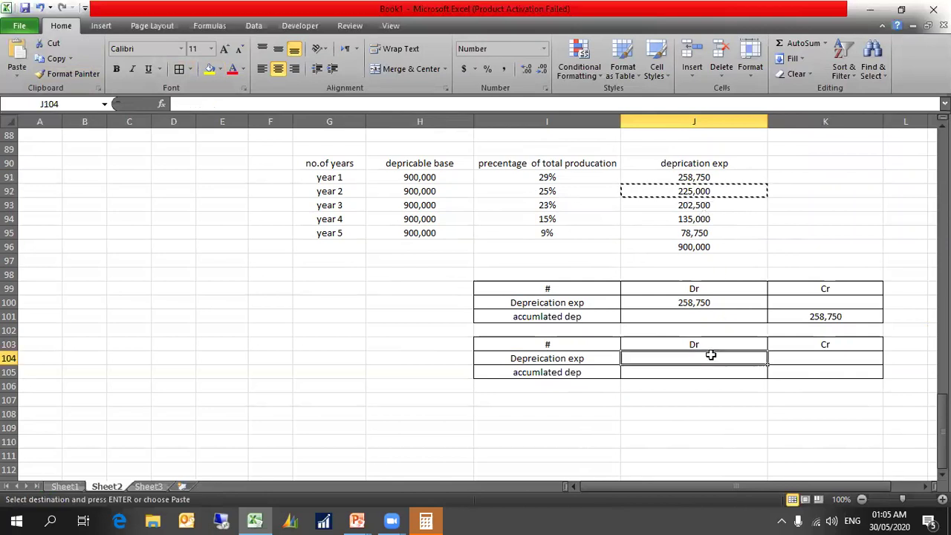
pyautogui.rightClick(711, 356)
pyautogui.click(762, 164)
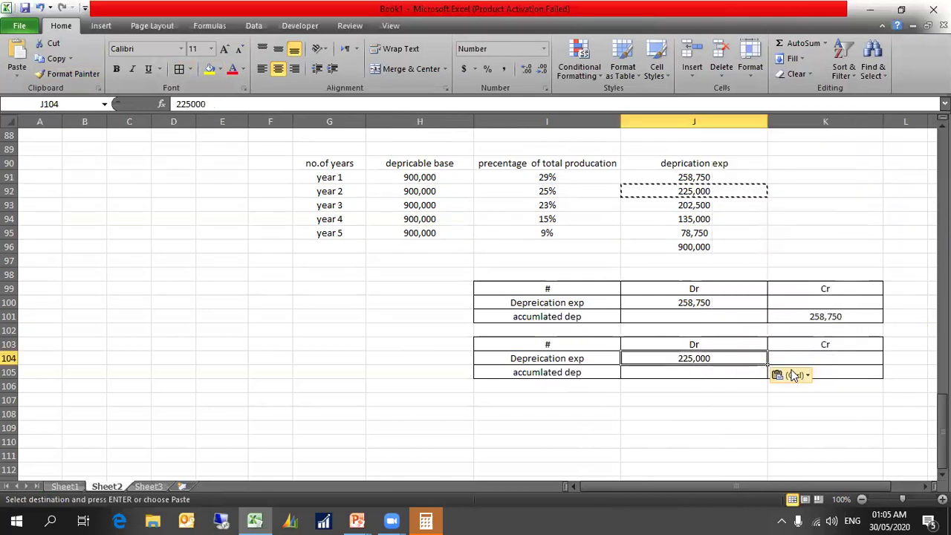
# Copy the year 2 debit amount from J104 into K105 as the accumulated depreciation credit
pyautogui.hotkey('ctrl', 'c')
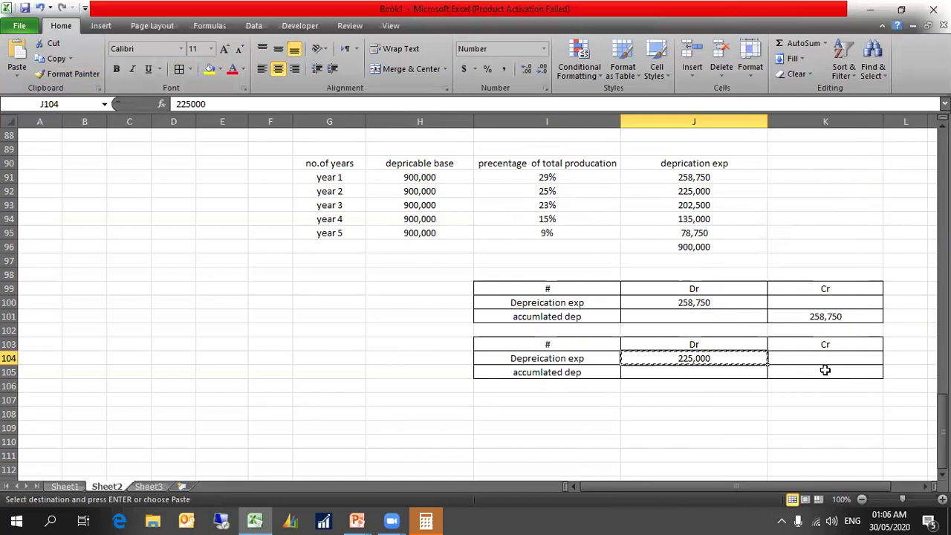
pyautogui.click(825, 370)
pyautogui.hotkey('ctrl', 'v')
pyautogui.click(799, 400)
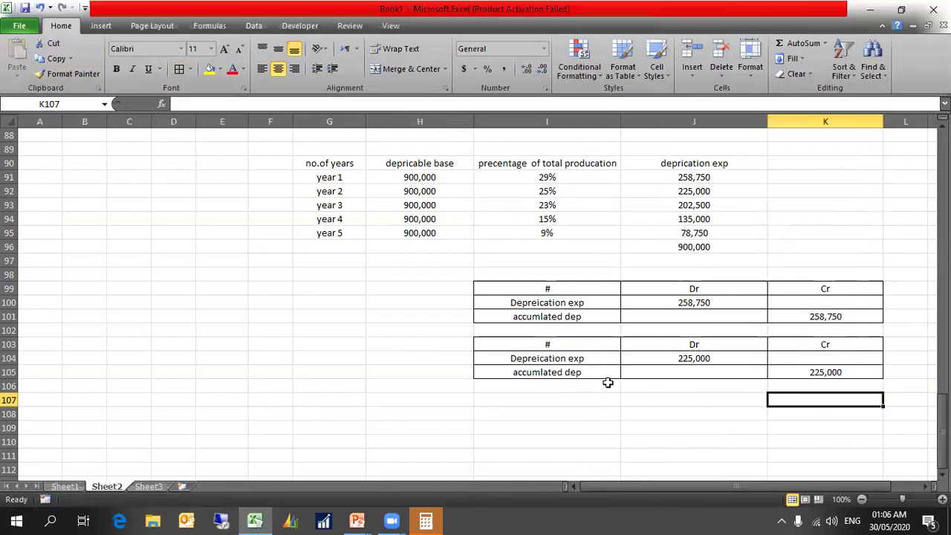
pyautogui.scroll(-1, 598, 349)
pyautogui.scroll(1, 608, 251)
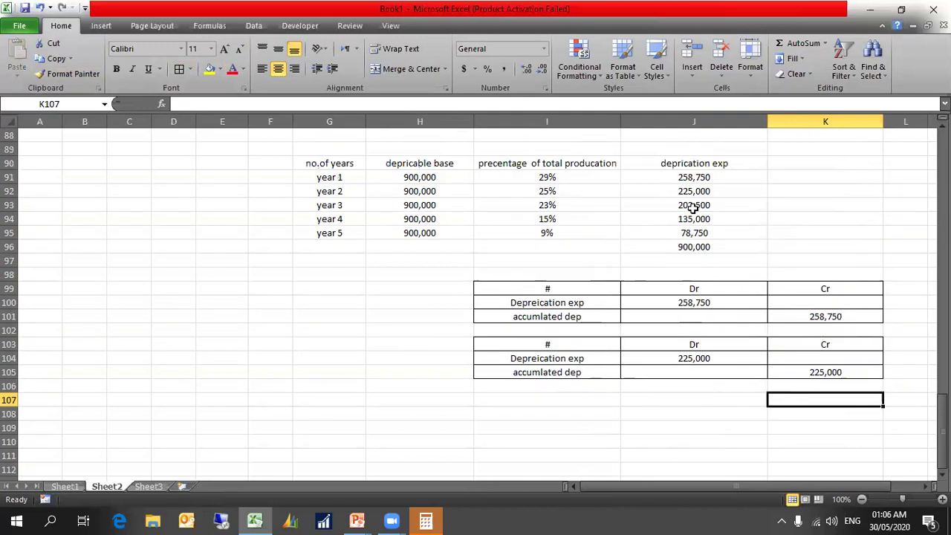
# Copy the journal entry I103:K105 and paste it starting at I107 as the third entry
pyautogui.click(693, 208)
pyautogui.moveTo(550, 342); pyautogui.dragTo(807, 371)
pyautogui.hotkey('ctrl', 'c')
pyautogui.click(542, 413)
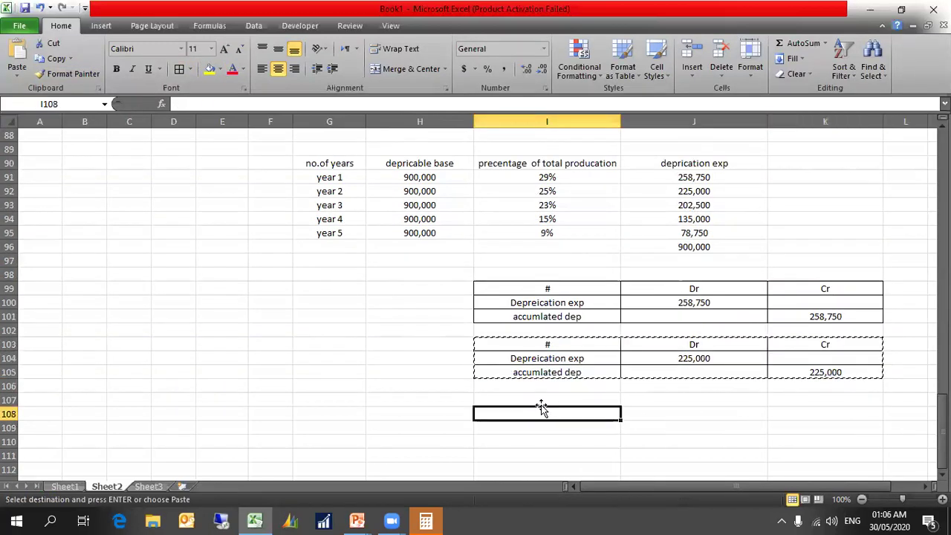
pyautogui.click(542, 404)
pyautogui.press('Return')
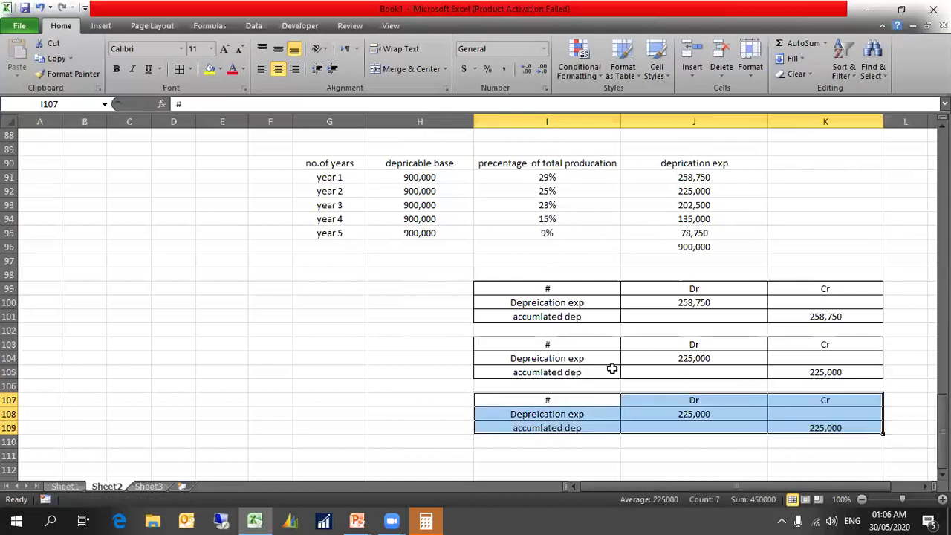
# Copy year 3's depreciation expense from J93 and paste it as a value into the debit cell J108
pyautogui.click(672, 210)
pyautogui.hotkey('ctrl', 'c')
pyautogui.click(689, 412)
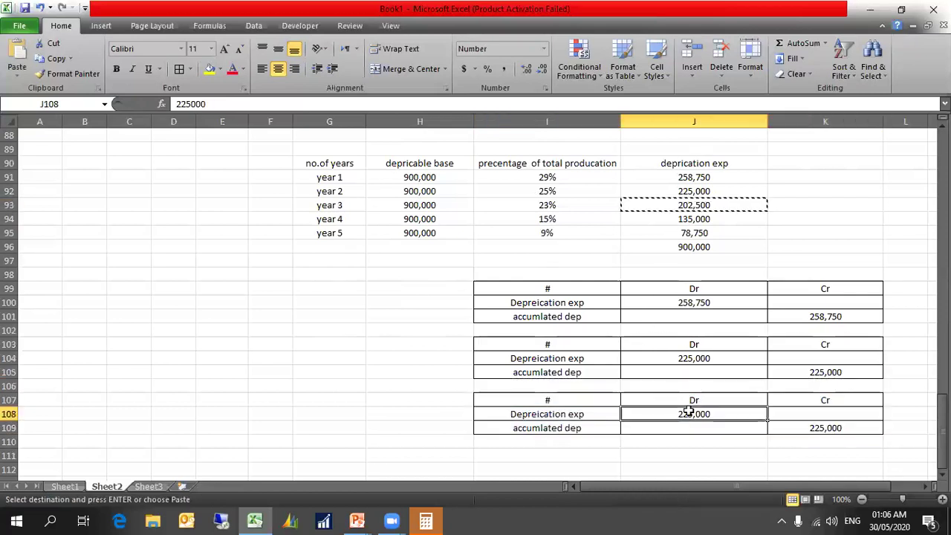
pyautogui.hotkey('ctrl', 'v')
pyautogui.rightClick(715, 413)
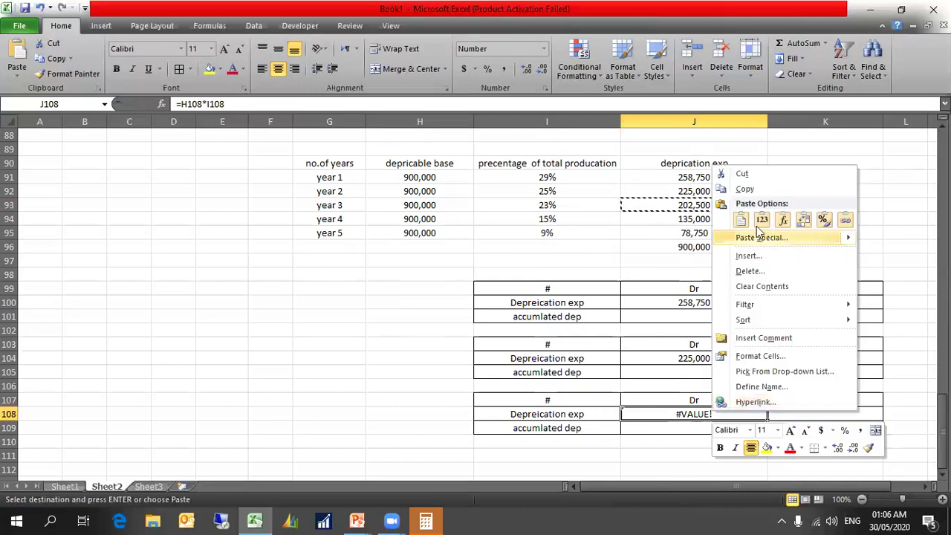
pyautogui.click(762, 220)
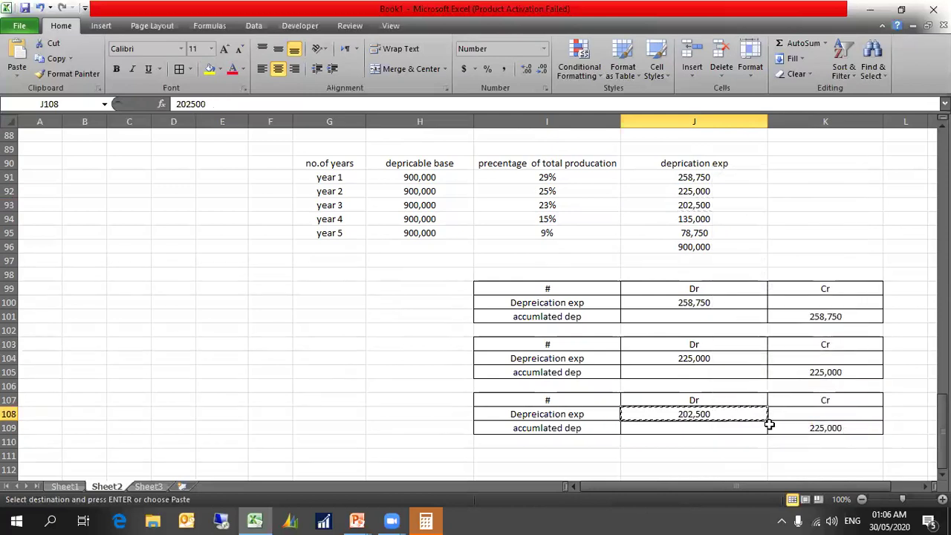
# Paste the J108 debit amount into K109 as the accumulated depreciation credit
pyautogui.click(797, 427)
pyautogui.hotkey('ctrl', 'v')
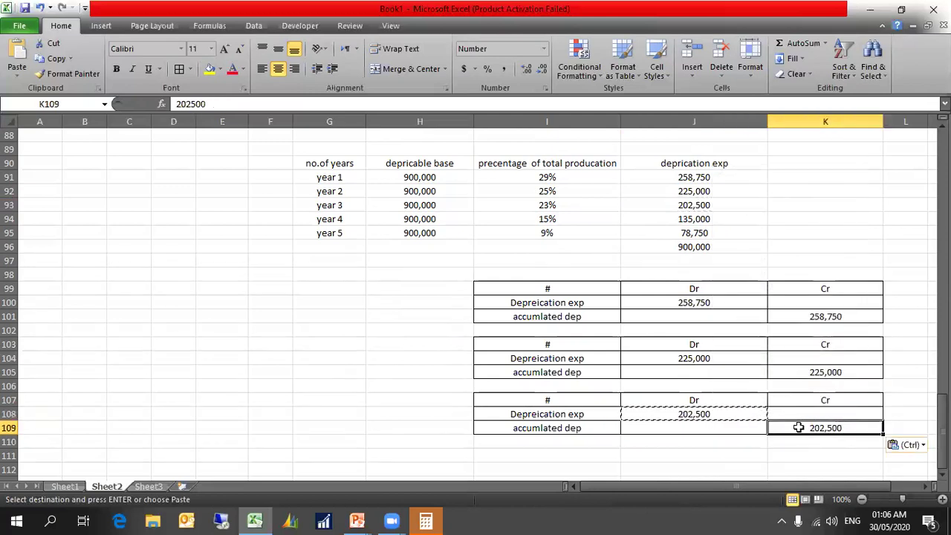
pyautogui.press('Escape')
pyautogui.scroll(-1, 746, 363)
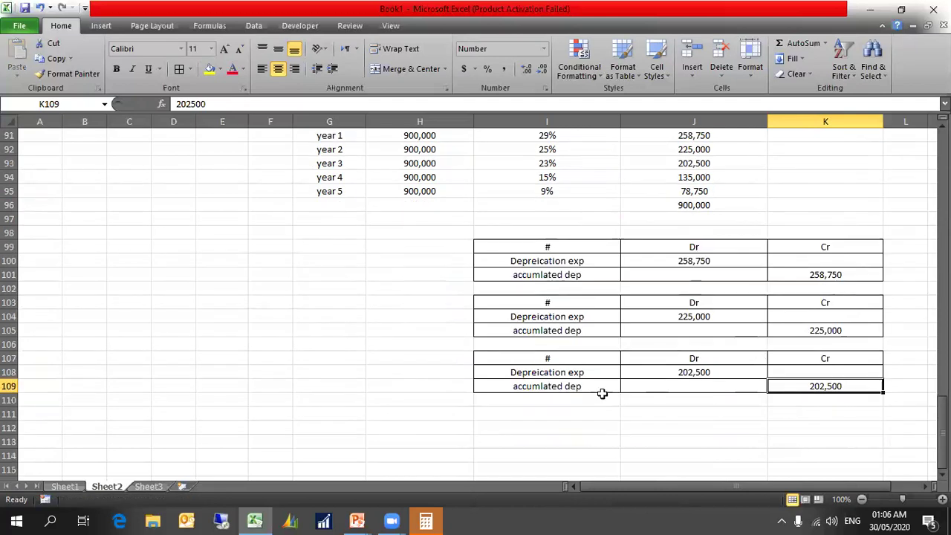
# Enter the label "year" beside the first two journal entries, in H99 and H103
pyautogui.click(442, 244)
pyautogui.write('year')
pyautogui.press('Return')
pyautogui.press('Return')
pyautogui.press('Return')
pyautogui.press('Return')
pyautogui.write('year')
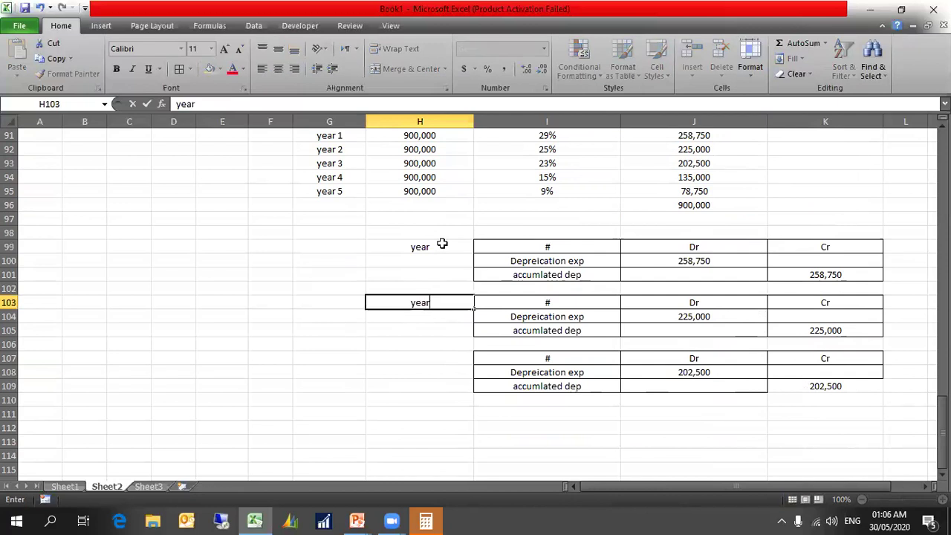
# Complete the labels as "year 1" in H99 and "year 2" in H103
pyautogui.click(442, 245)
pyautogui.doubleClick(443, 246)
pyautogui.write('1')
pyautogui.press('BackSpace')
pyautogui.write('1')
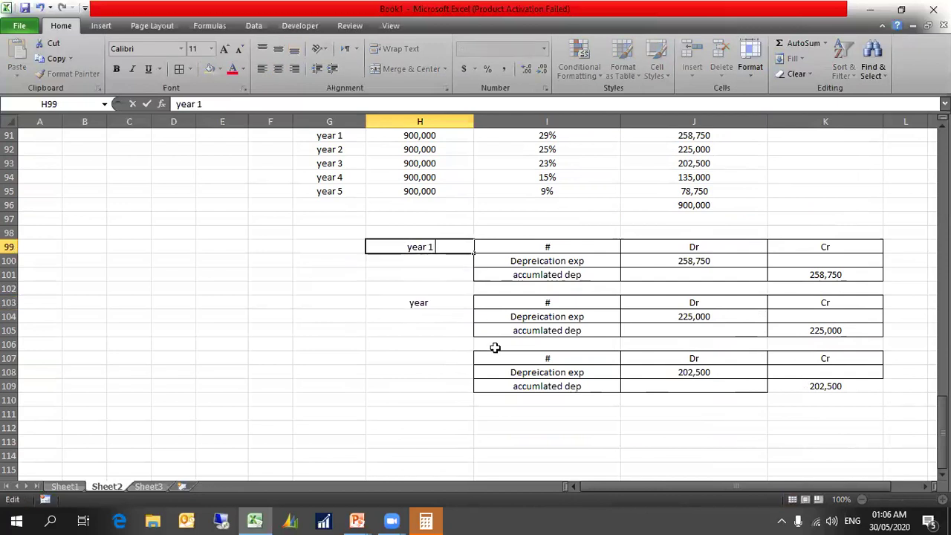
pyautogui.click(451, 301)
pyautogui.doubleClick(450, 303)
pyautogui.write('2')
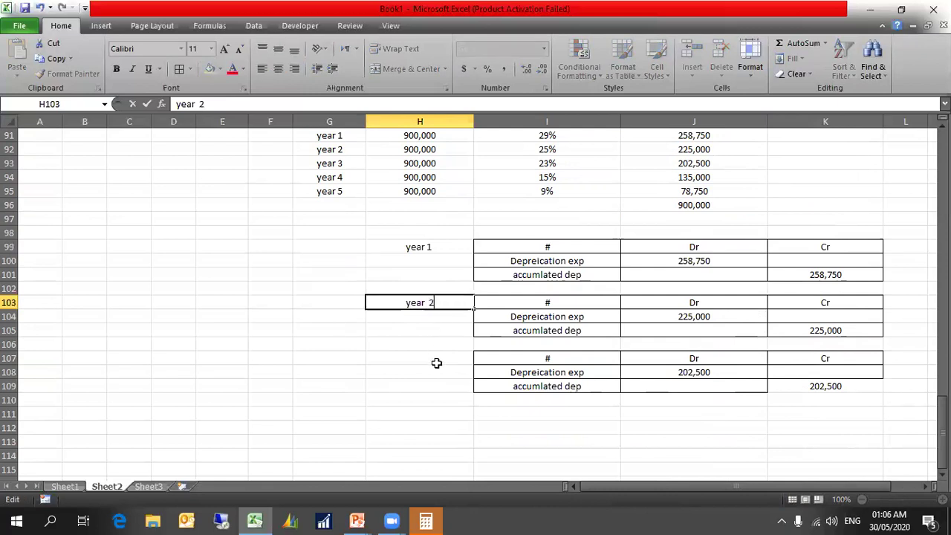
# Label the third journal entry "year 3" in H107
pyautogui.click(437, 360)
pyautogui.write('e')
pyautogui.write('yea')
pyautogui.write('r 3')
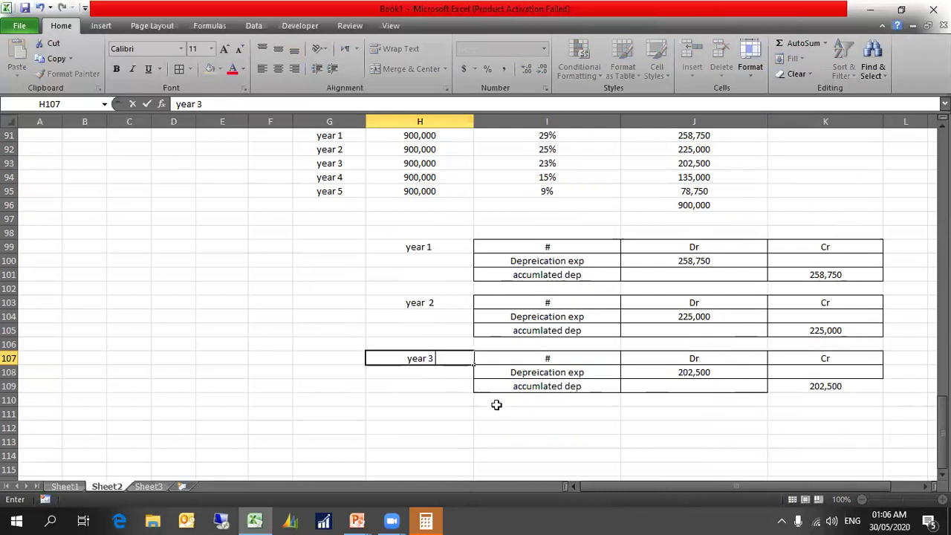
# Apply all borders to the credit cell K109 of the year 3 entry
pyautogui.click(512, 411)
pyautogui.click(772, 382)
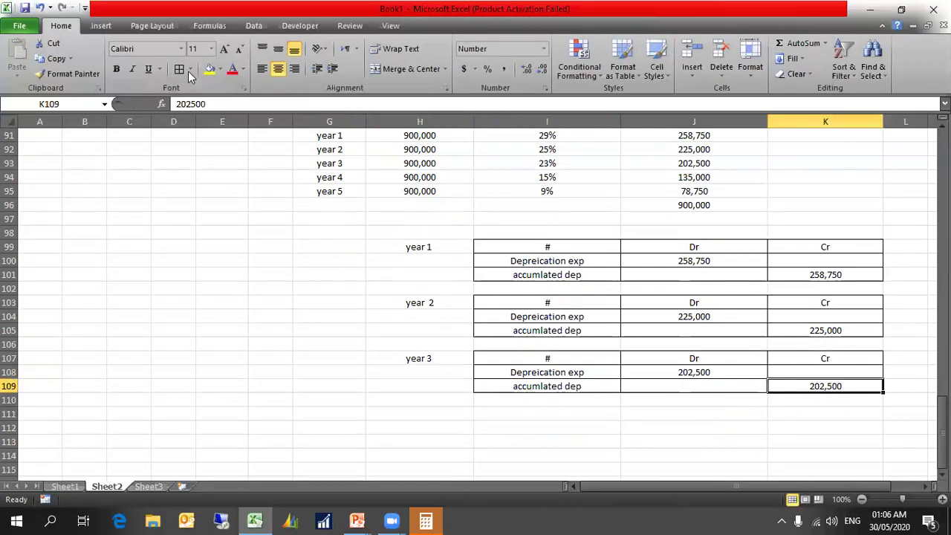
pyautogui.click(595, 428)
pyautogui.scroll(1, 599, 417)
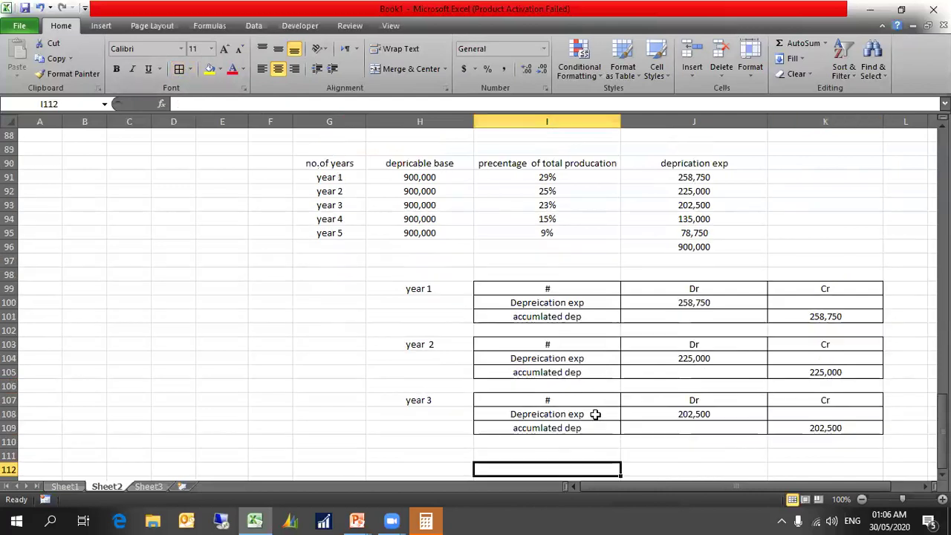
# Enter the label "year 4" in H112 for the next journal entry
pyautogui.scroll(-2, 579, 427)
pyautogui.click(448, 383)
pyautogui.write('y')
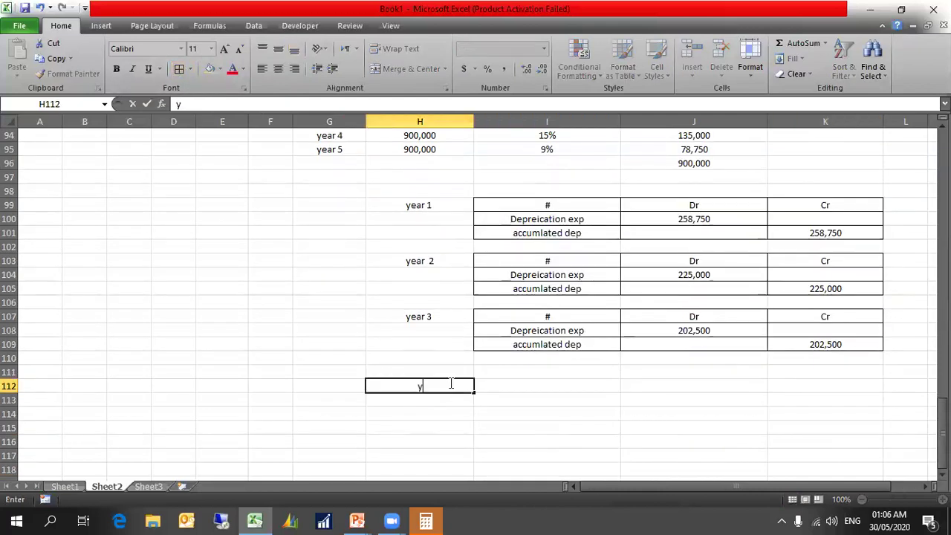
pyautogui.write('ear 4')
# Copy the year 3 journal entry I107:K109 and paste it starting at I112 beside the year 4 label
pyautogui.scroll(2, 646, 395)
pyautogui.click(691, 206)
pyautogui.click(695, 217)
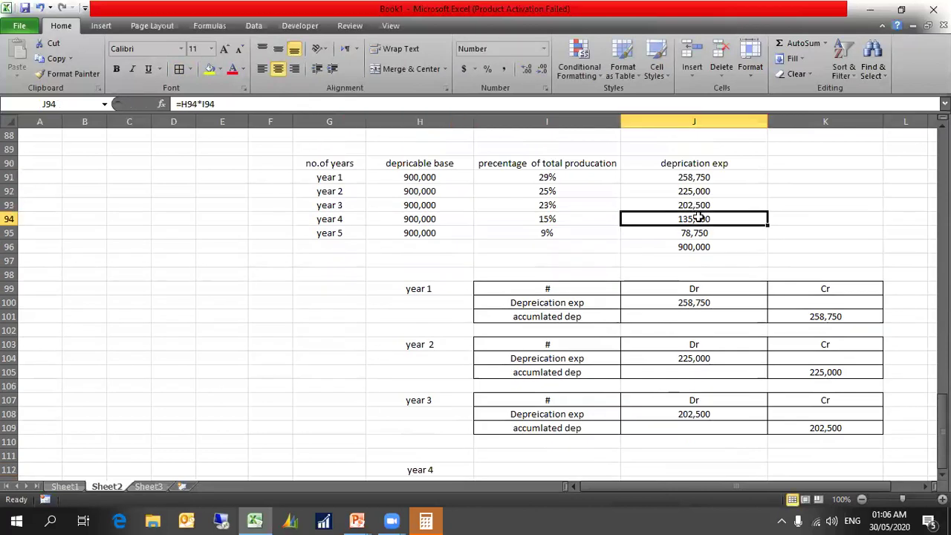
pyautogui.moveTo(587, 399); pyautogui.dragTo(791, 420)
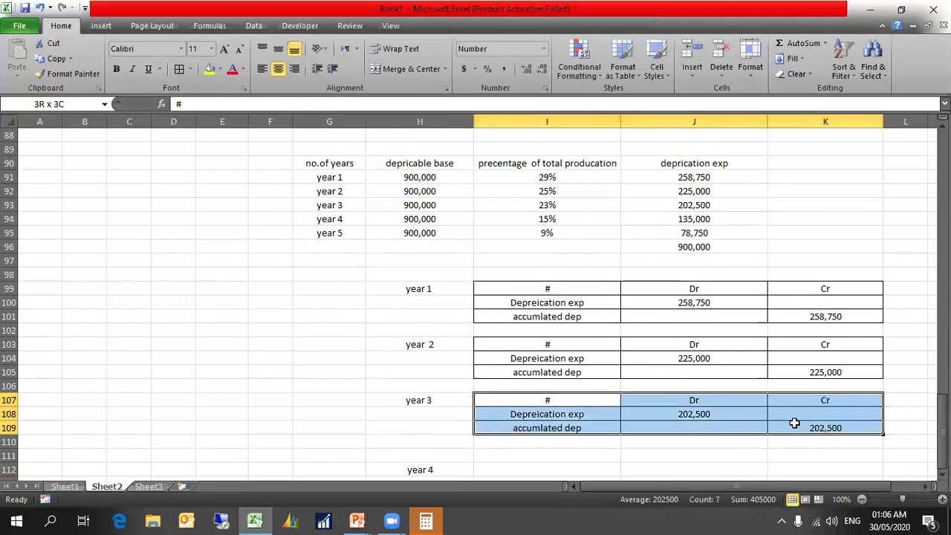
pyautogui.hotkey('ctrl', 'c')
pyautogui.scroll(-1, 648, 452)
pyautogui.scroll(-1, 648, 452)
pyautogui.click(565, 385)
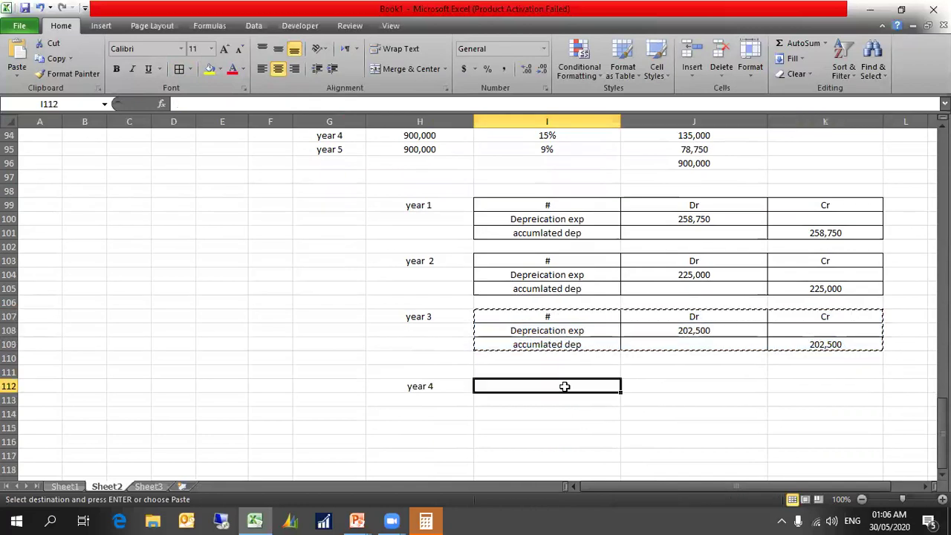
pyautogui.press('Return')
# Try pasting year 4's depreciation expense from J94 with its formula into the debit cell J113
pyautogui.scroll(1, 631, 383)
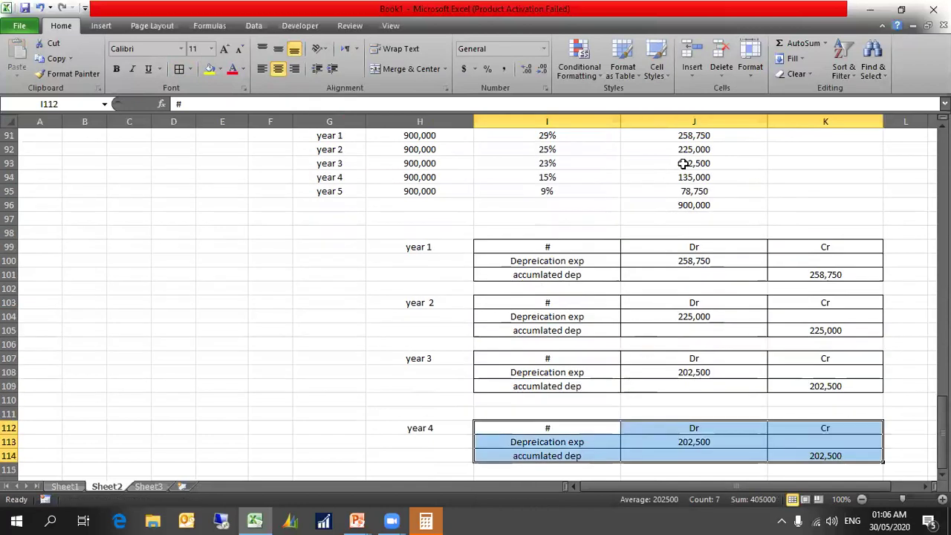
pyautogui.click(694, 177)
pyautogui.hotkey('ctrl', 'c')
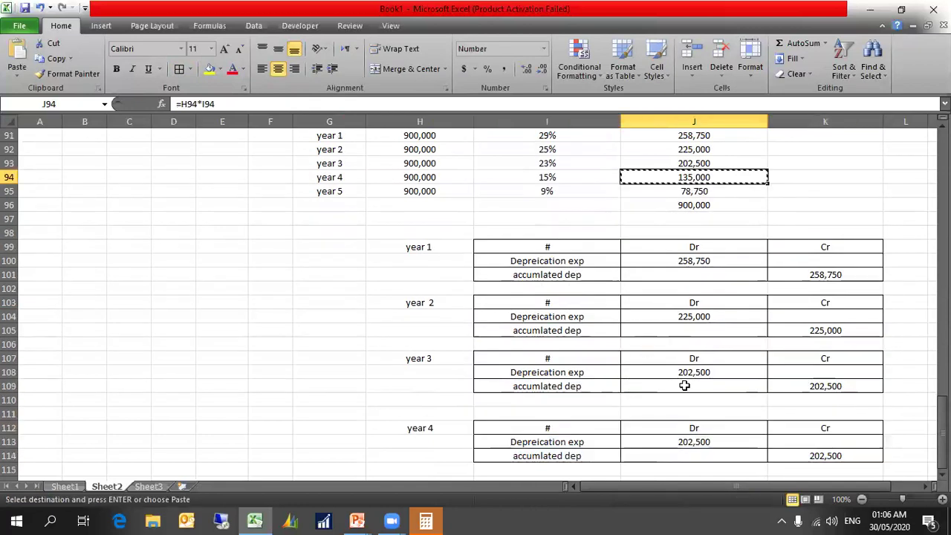
pyautogui.click(695, 440)
pyautogui.press('Return')
pyautogui.rightClick(697, 442)
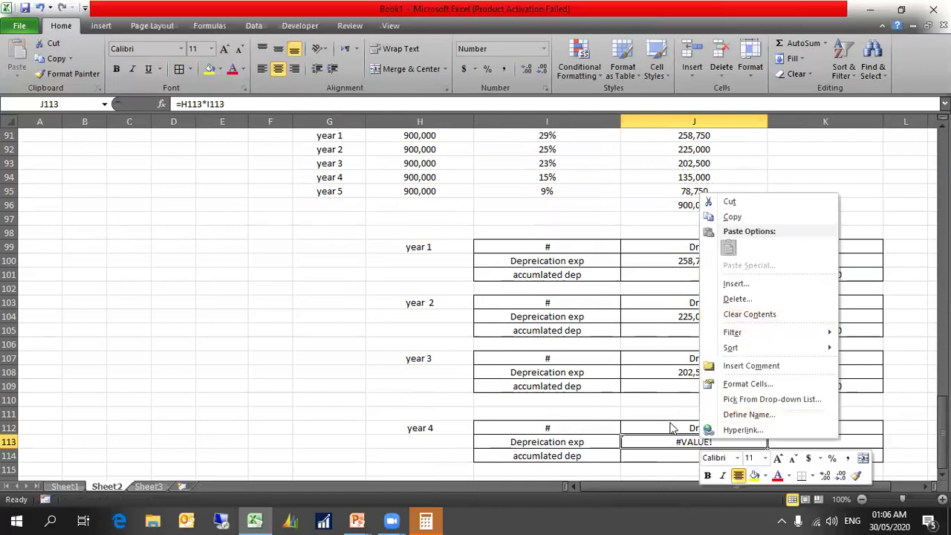
pyautogui.press('Escape')
# Copy year 4's depreciation expense from J94 and paste it as a value into the debit cell J113
pyautogui.click(693, 177)
pyautogui.hotkey('ctrl', 'c')
pyautogui.scroll(-3, 683, 245)
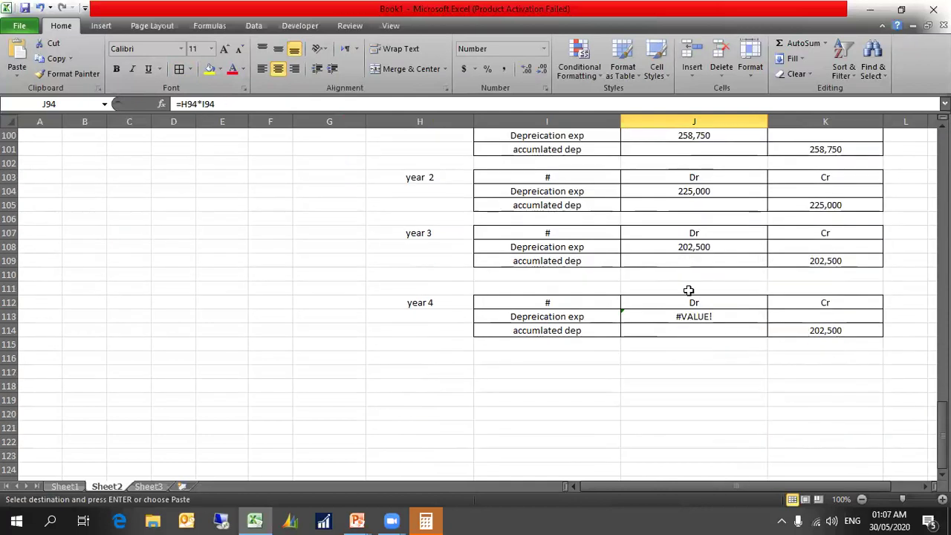
pyautogui.rightClick(691, 316)
pyautogui.click(742, 127)
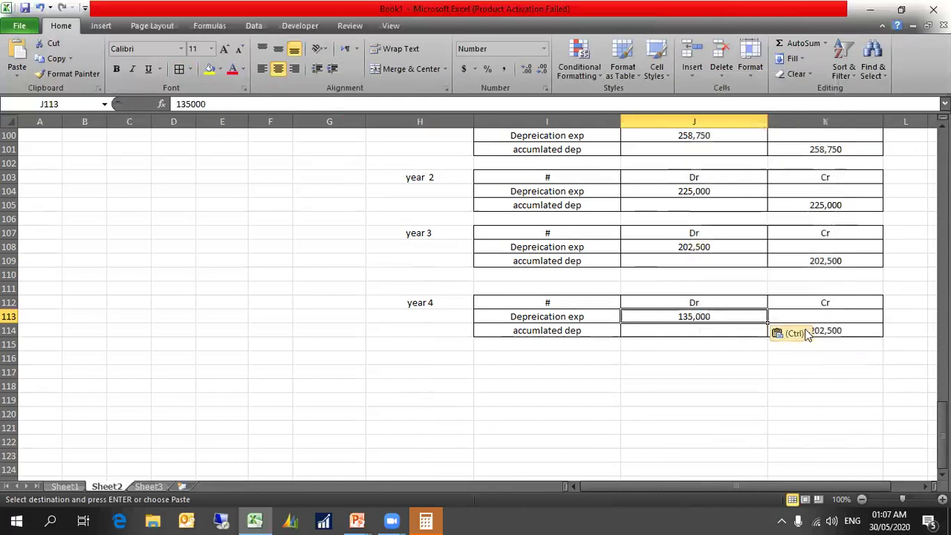
# Paste the J113 debit amount into K114 as the accumulated depreciation credit
pyautogui.click(799, 330)
pyautogui.hotkey('ctrl', 'v')
pyautogui.scroll(4, 736, 245)
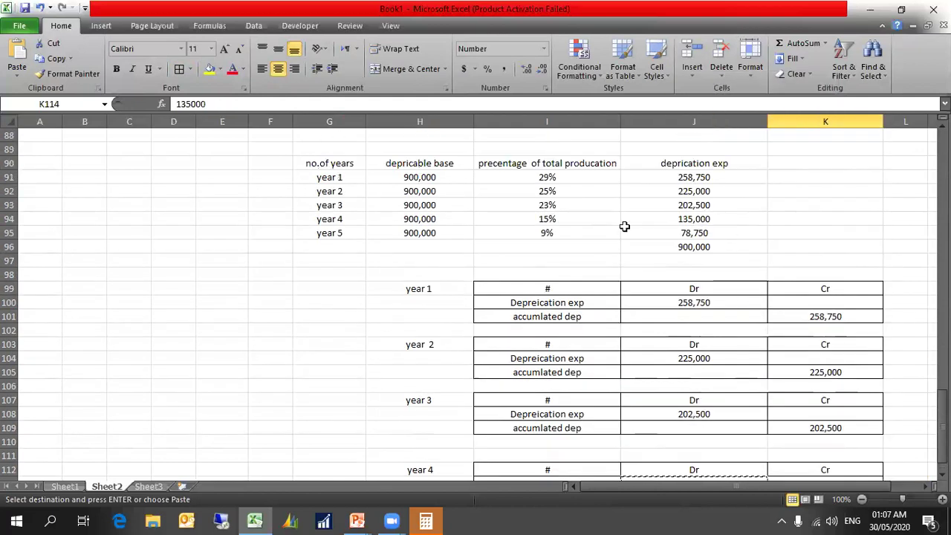
pyautogui.moveTo(625, 227); pyautogui.dragTo(768, 223)
pyautogui.click(659, 216)
pyautogui.moveTo(658, 216); pyautogui.dragTo(356, 219)
pyautogui.scroll(-3, 438, 276)
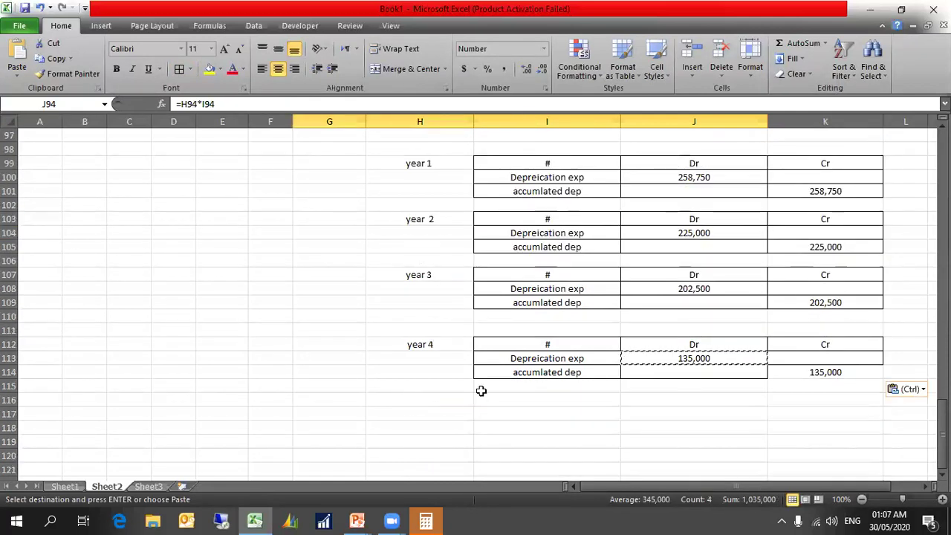
pyautogui.scroll(4, 801, 386)
pyautogui.press('Escape')
# Apply all borders to the credit cell K114 of the year 4 entry
pyautogui.scroll(-3, 800, 401)
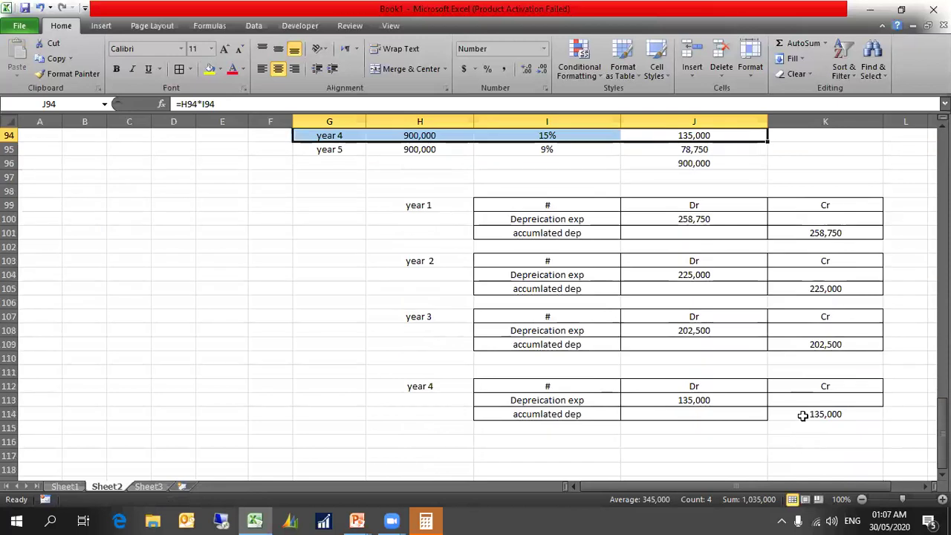
pyautogui.click(803, 416)
pyautogui.click(179, 69)
# Enter the label "year 5" in H117 for the last journal entry
pyautogui.scroll(-3, 372, 289)
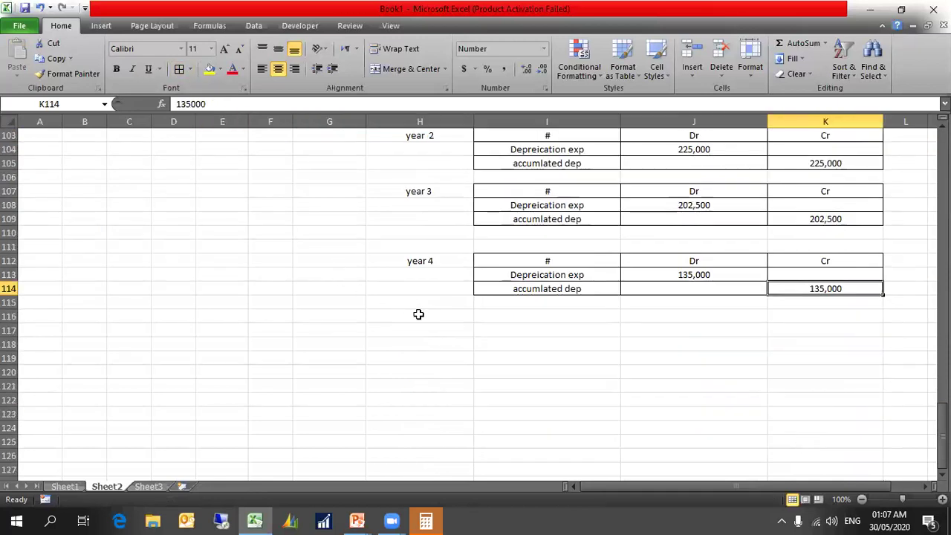
pyautogui.click(428, 330)
pyautogui.write('year')
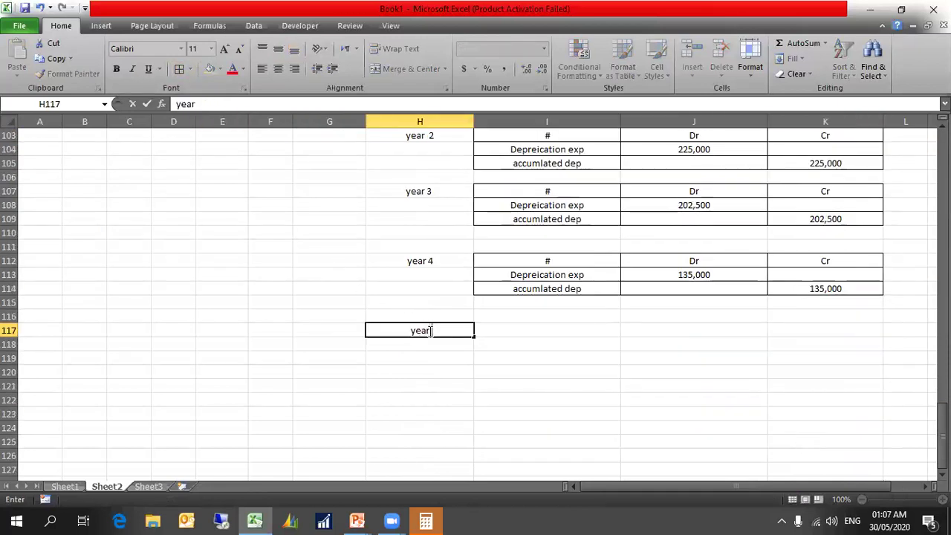
pyautogui.write(' 5')
# Copy the year 4 journal entry I112:K114 and paste it starting at I116
pyautogui.click(542, 335)
pyautogui.moveTo(567, 260); pyautogui.dragTo(846, 290)
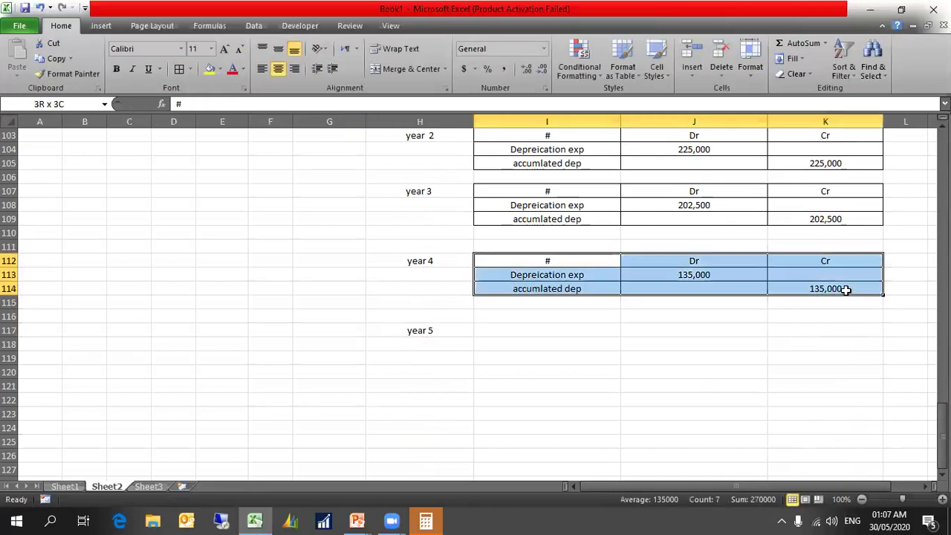
pyautogui.hotkey('ctrl', 'c')
pyautogui.click(541, 317)
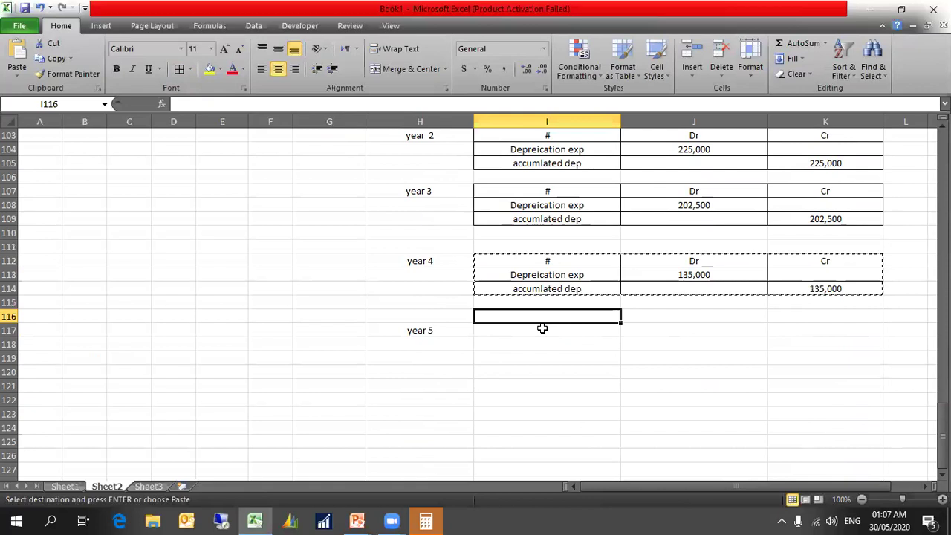
pyautogui.press('Return')
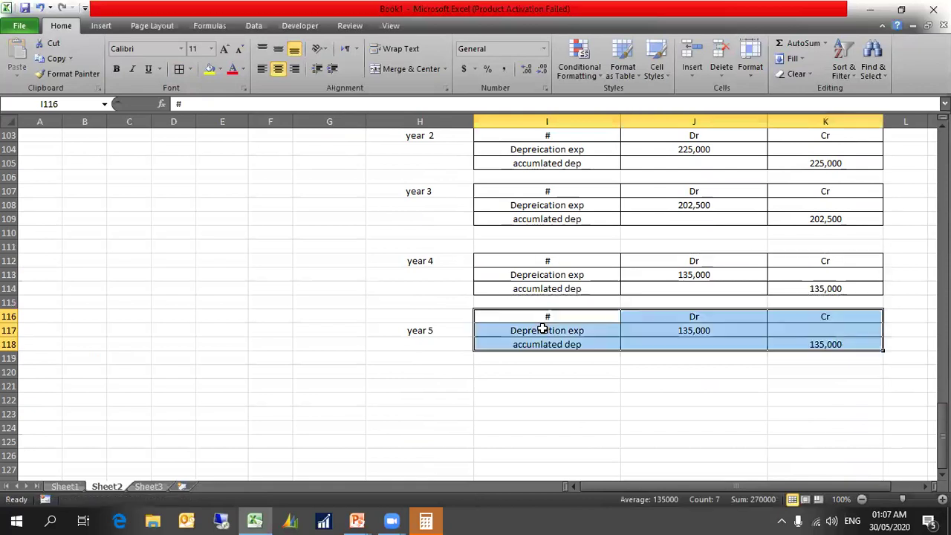
# Clear the credit amount in K118 and the debit amount in J117 of the year 5 entry
pyautogui.click(723, 339)
pyautogui.click(799, 344)
pyautogui.press('Delete')
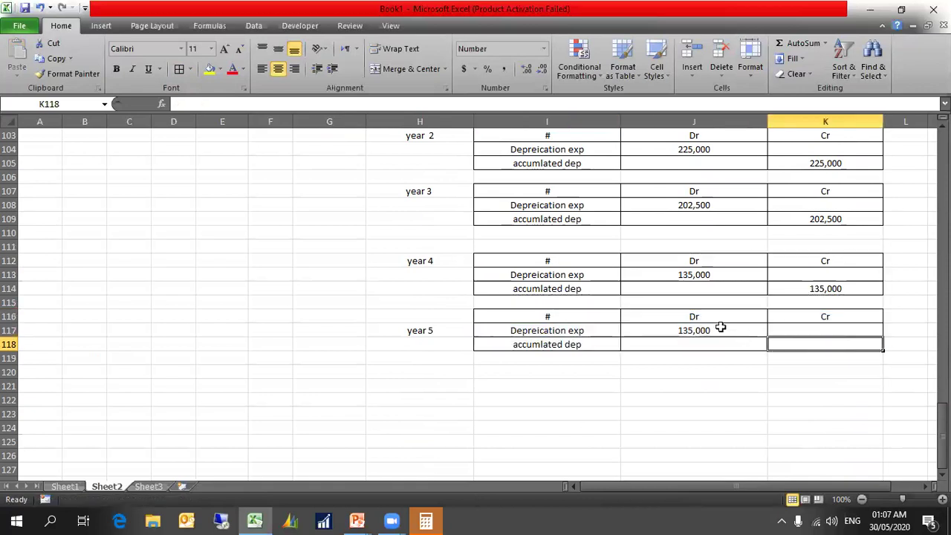
pyautogui.click(721, 330)
pyautogui.press('Delete')
pyautogui.scroll(2, 721, 327)
pyautogui.scroll(1, 555, 374)
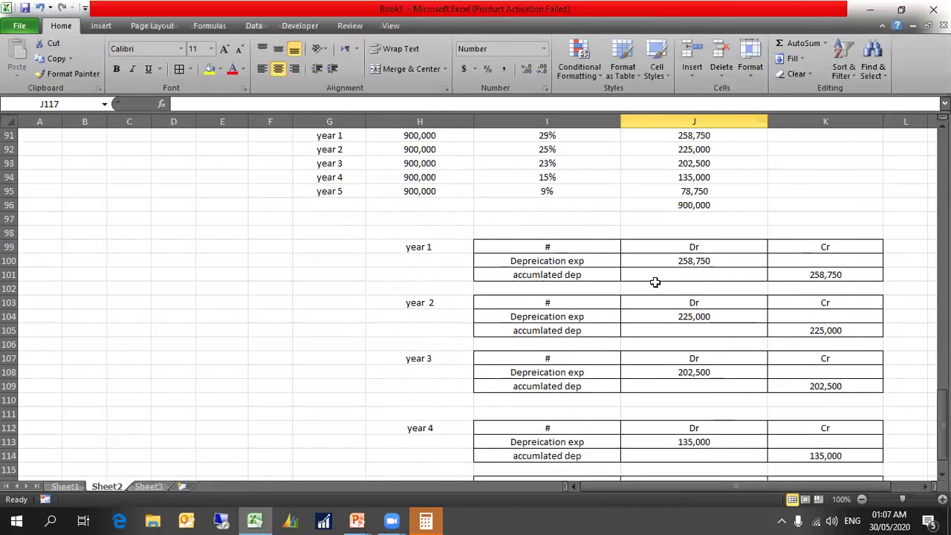
# Copy the year 5 depreciation in J95 and paste it as values into debit cell J117 and credit cell K118
pyautogui.click(673, 194)
pyautogui.hotkey('ctrl', 'c')
pyautogui.scroll(-3, 665, 252)
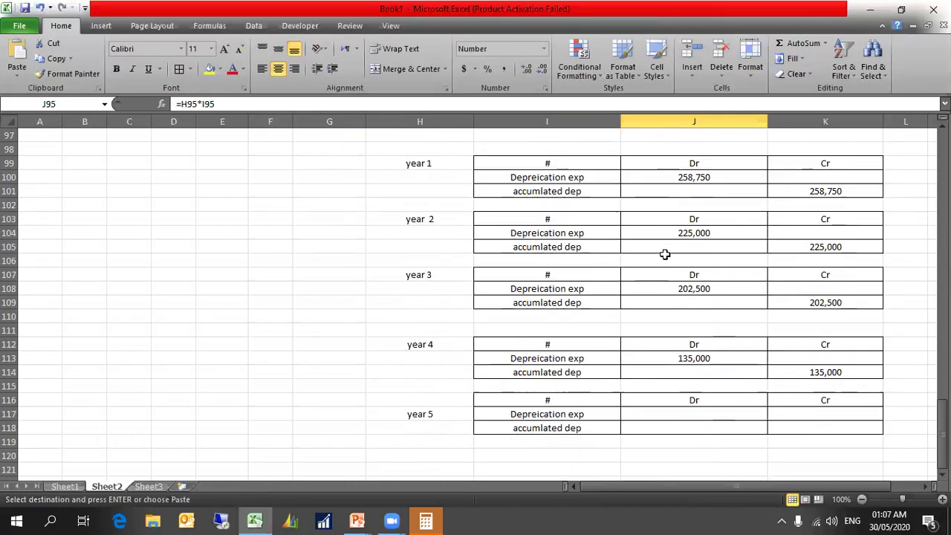
pyautogui.rightClick(669, 373)
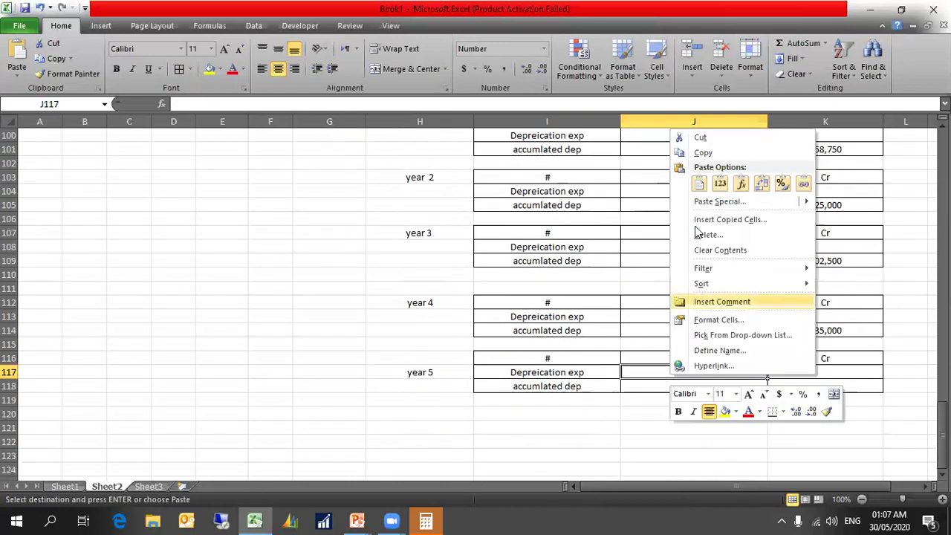
pyautogui.click(720, 183)
pyautogui.click(798, 383)
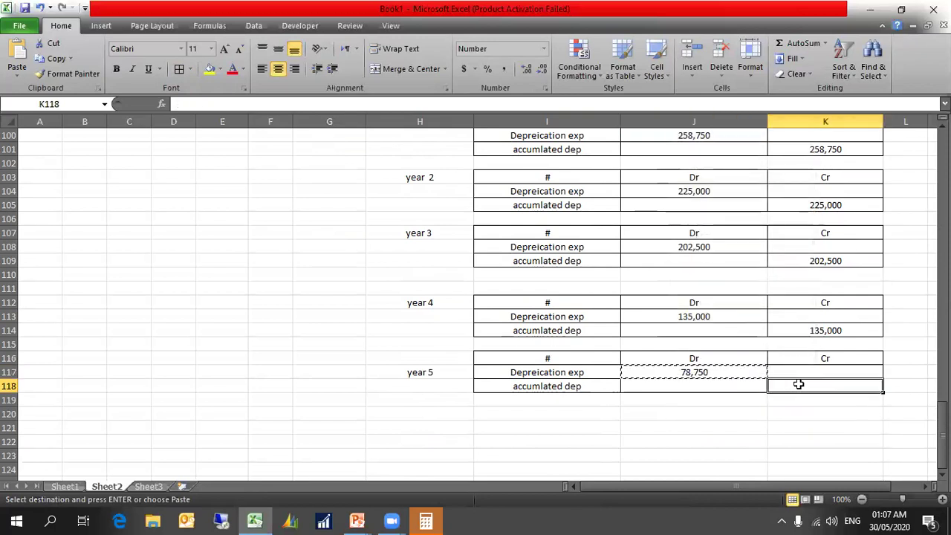
pyautogui.rightClick(799, 383)
pyautogui.click(851, 193)
pyautogui.press('Escape')
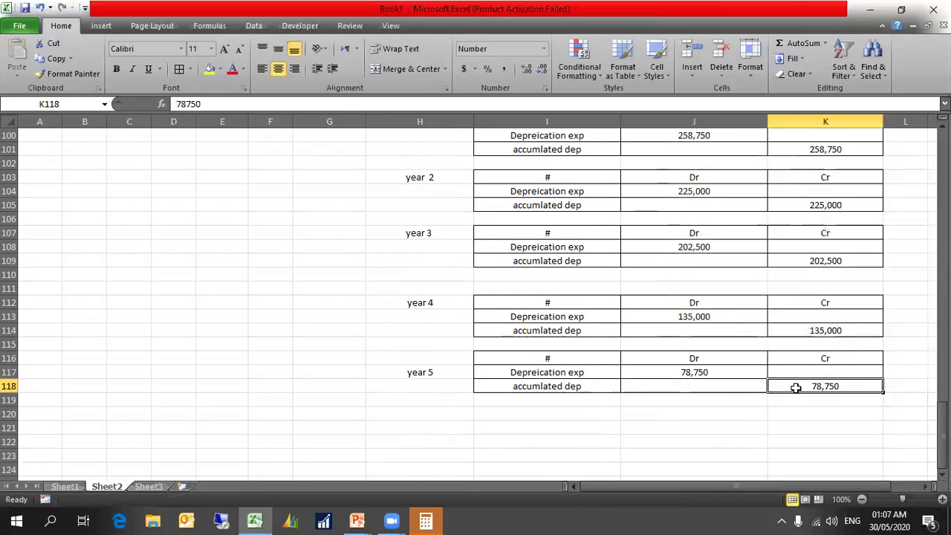
# Review the debit and credit lines of the yearly journal entries in rows 99 to 118
pyautogui.scroll(1, 782, 424)
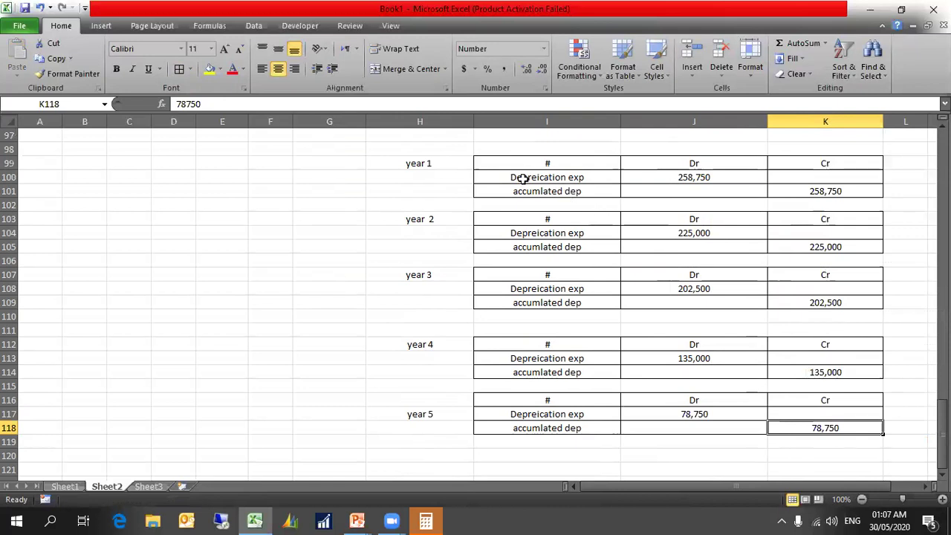
pyautogui.click(565, 179)
pyautogui.click(665, 178)
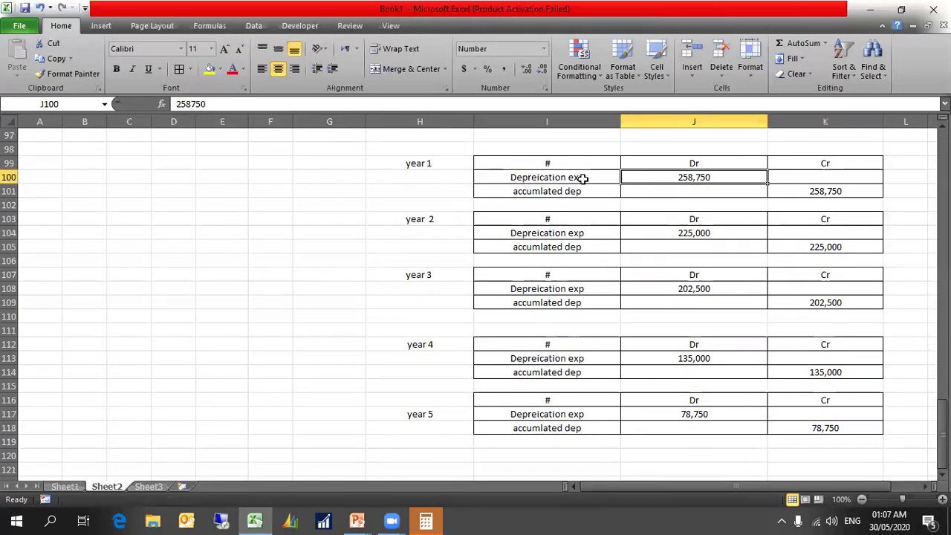
pyautogui.click(578, 231)
pyautogui.click(694, 286)
pyautogui.click(741, 359)
pyautogui.click(774, 410)
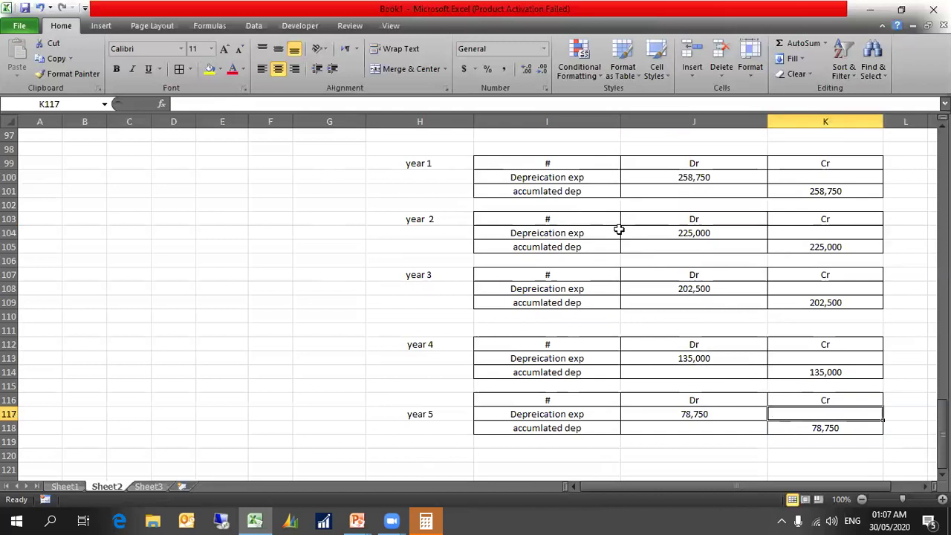
pyautogui.click(596, 194)
pyautogui.click(811, 194)
pyautogui.click(561, 251)
pyautogui.click(800, 245)
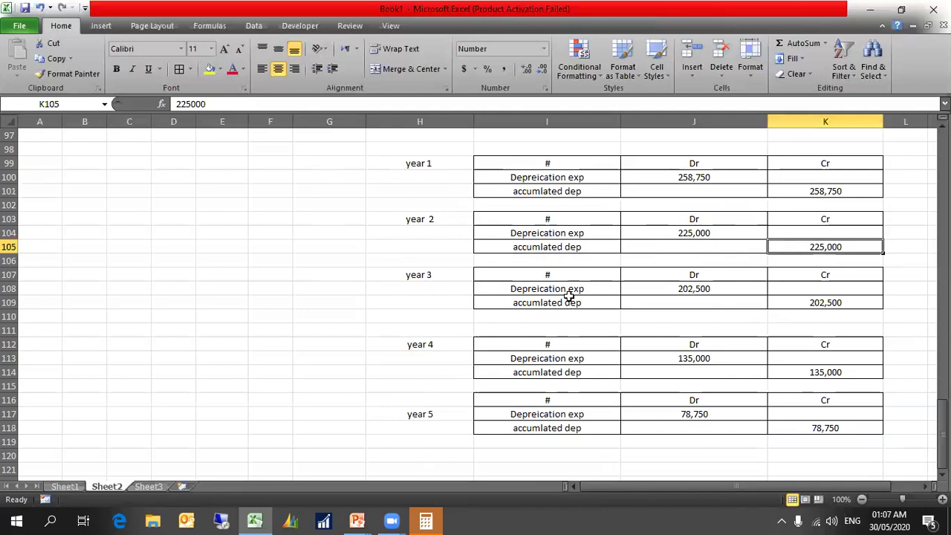
pyautogui.click(825, 288)
# Add the column header "accumlated dep" in K90 beside the depreciation expense column
pyautogui.scroll(1, 810, 316)
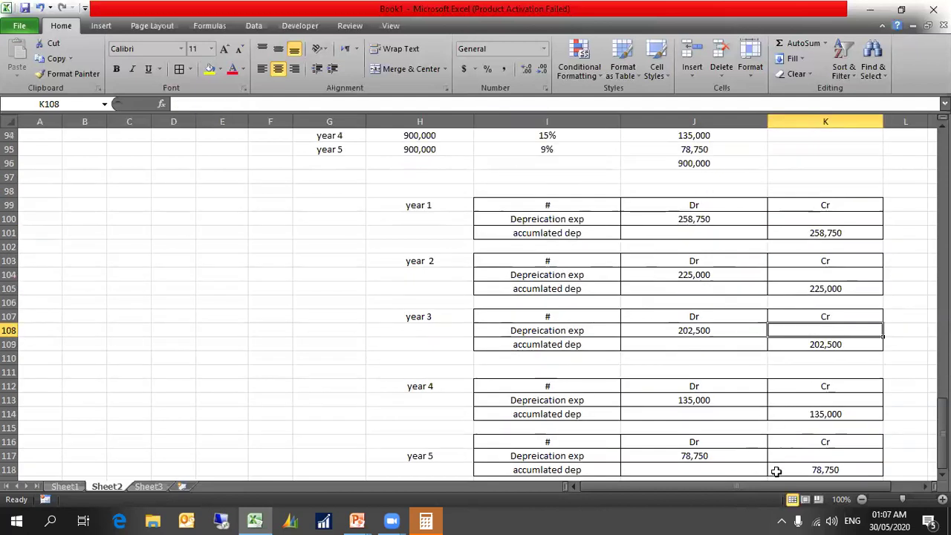
pyautogui.scroll(3, 774, 330)
pyautogui.click(775, 203)
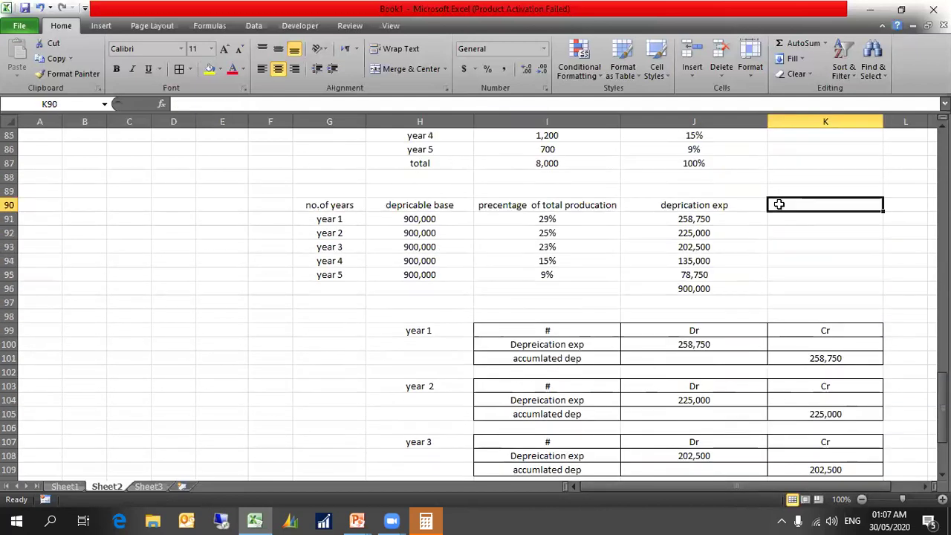
pyautogui.write('accumla')
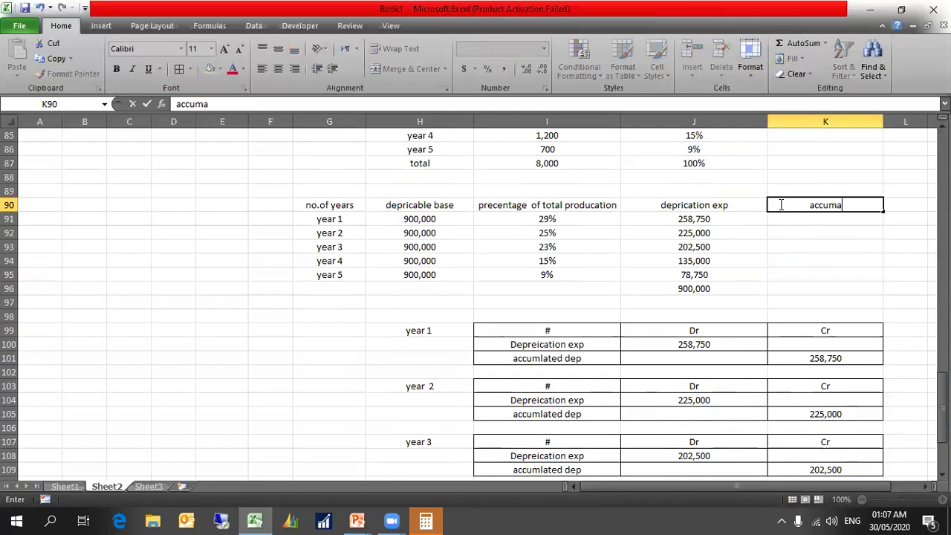
pyautogui.press('BackSpace')
pyautogui.write('lated dep')
pyautogui.press('Return')
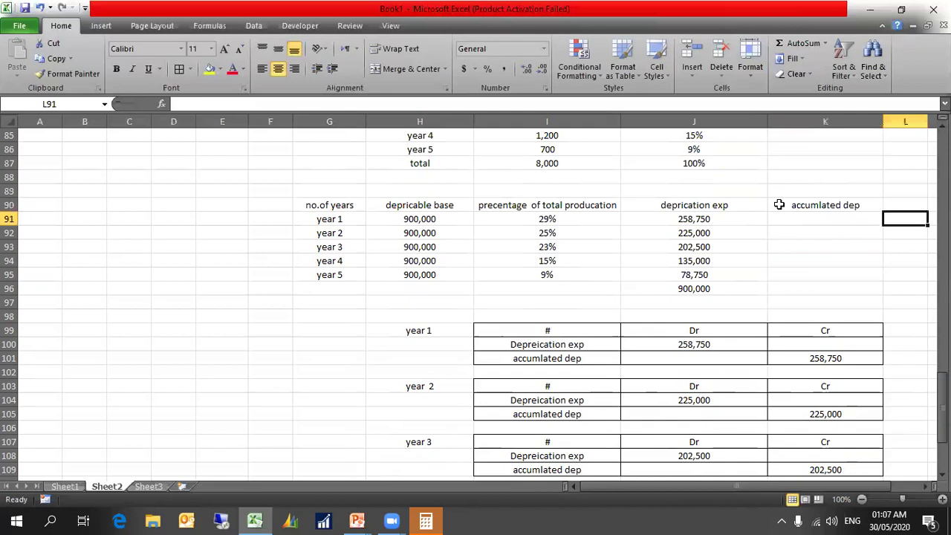
# Calculate accumulated depreciation for the first two years with =J91 in K91 and =J92+K91 in K92
pyautogui.write('=')
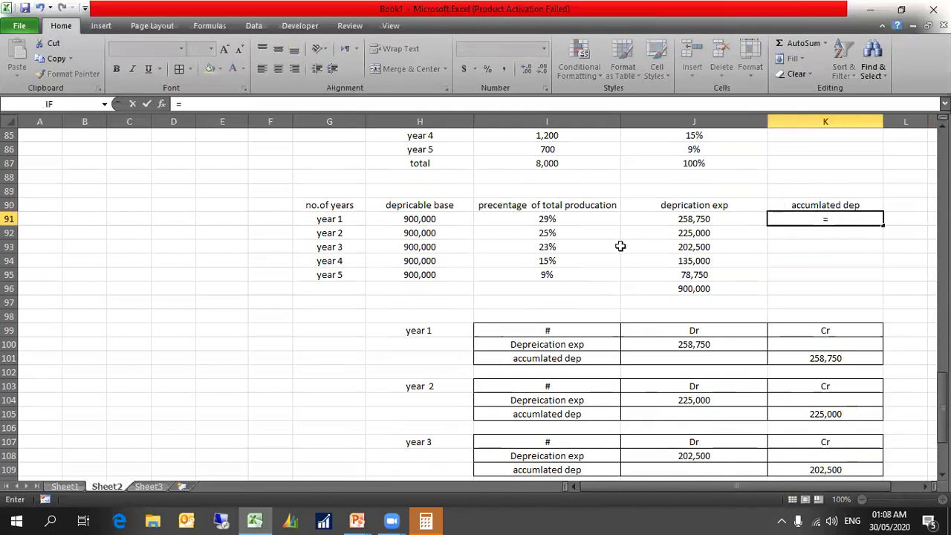
pyautogui.click(677, 216)
pyautogui.press('Return')
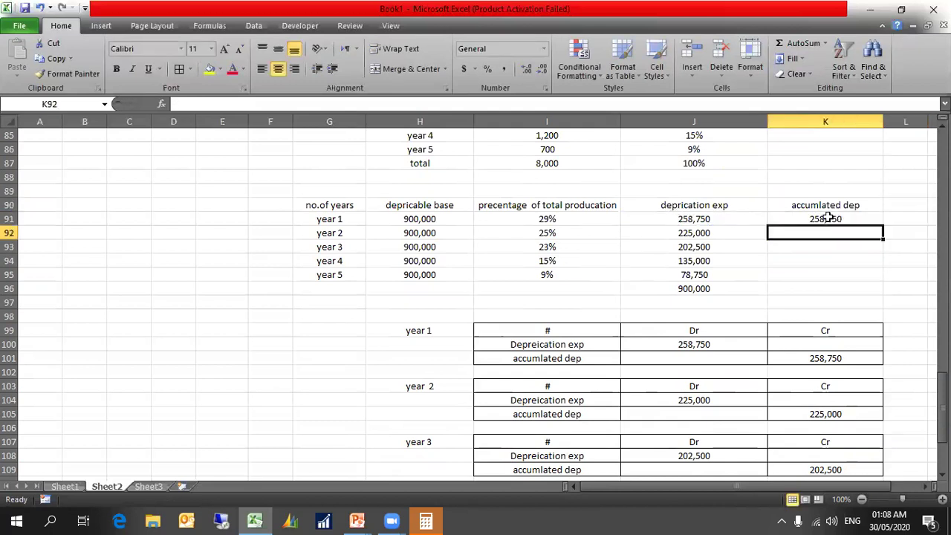
pyautogui.write('=')
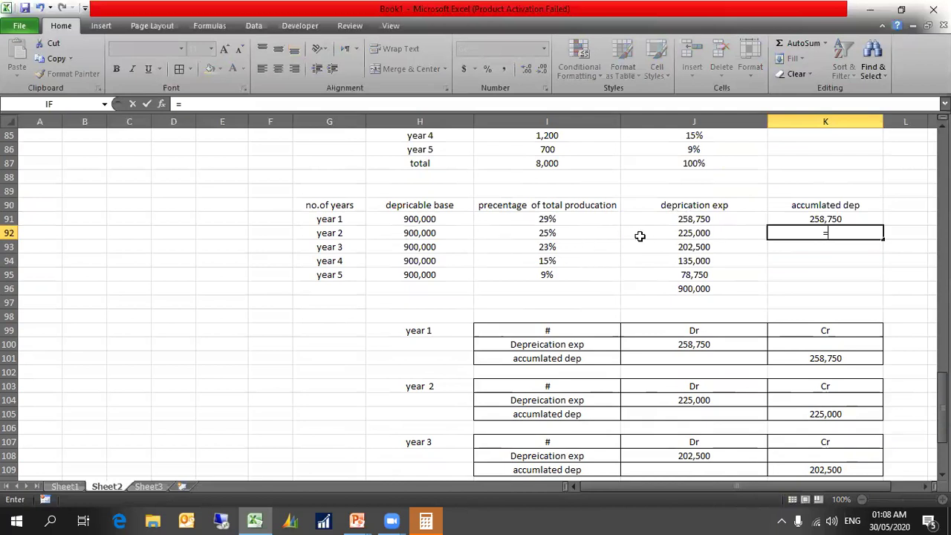
pyautogui.click(668, 234)
pyautogui.write('+')
pyautogui.click(818, 216)
pyautogui.press('Return')
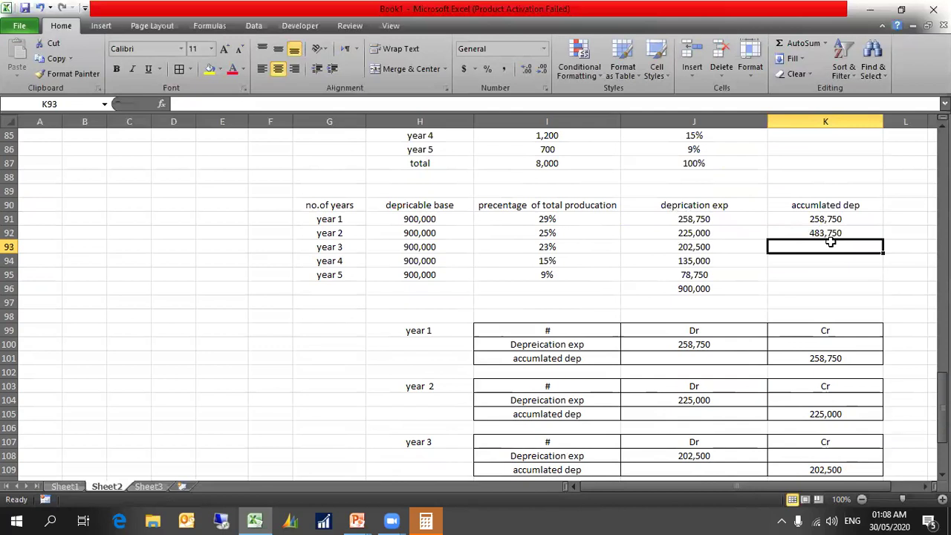
# Fill the K92 formula down to K96, and clear the surplus formula in K96
pyautogui.click(790, 219)
pyautogui.click(711, 230)
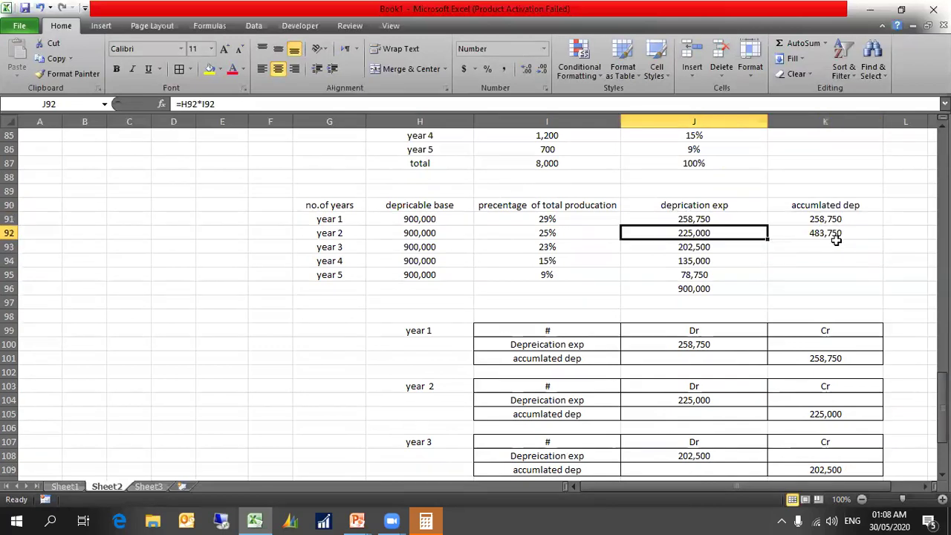
pyautogui.click(847, 234)
pyautogui.moveTo(883, 239); pyautogui.dragTo(868, 289)
pyautogui.click(845, 289)
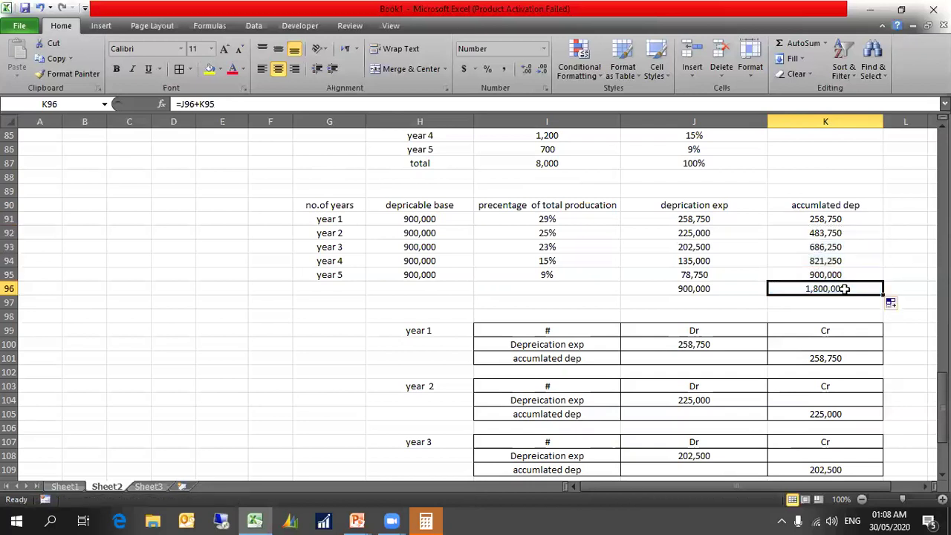
pyautogui.press('Delete')
# Compare each year's accumulated depreciation in column K with the yearly depreciation debits in the journal entries
pyautogui.click(831, 275)
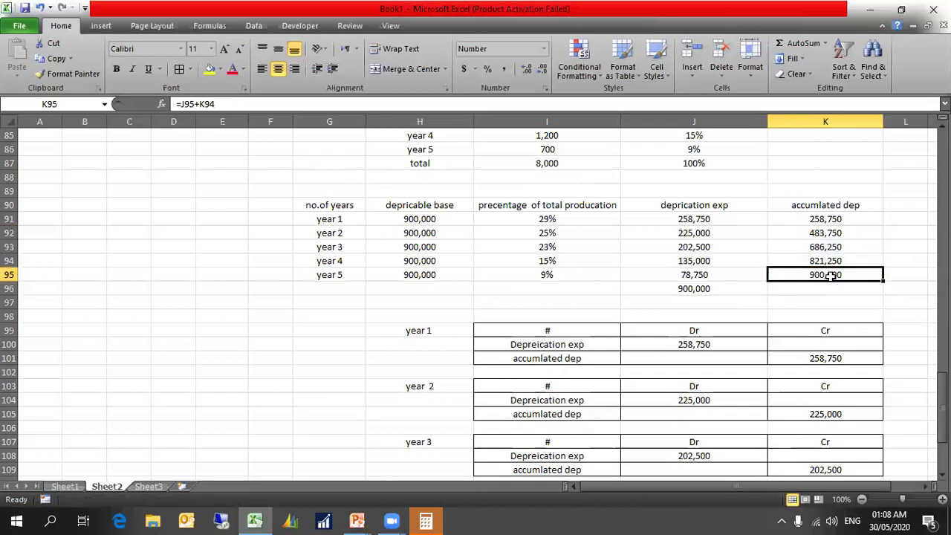
pyautogui.click(823, 220)
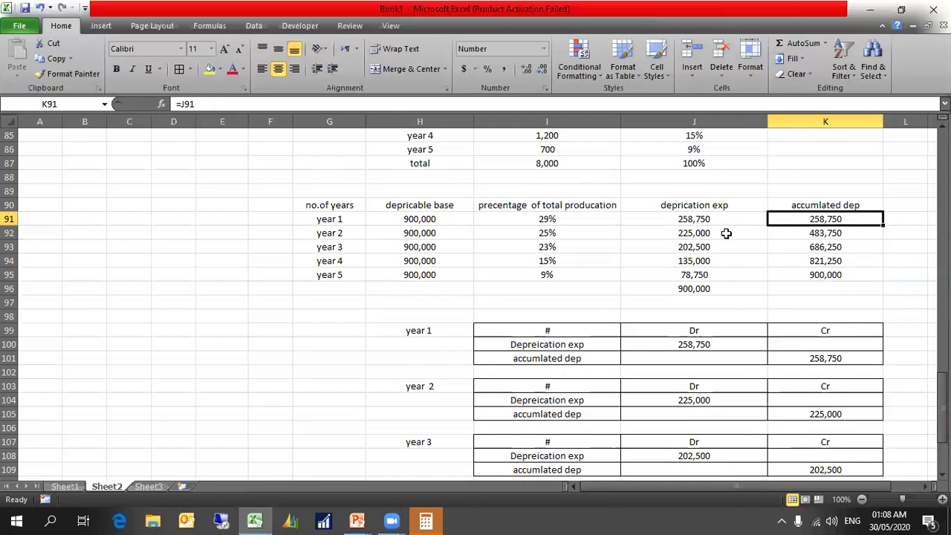
pyautogui.click(726, 233)
pyautogui.scroll(-2, 669, 346)
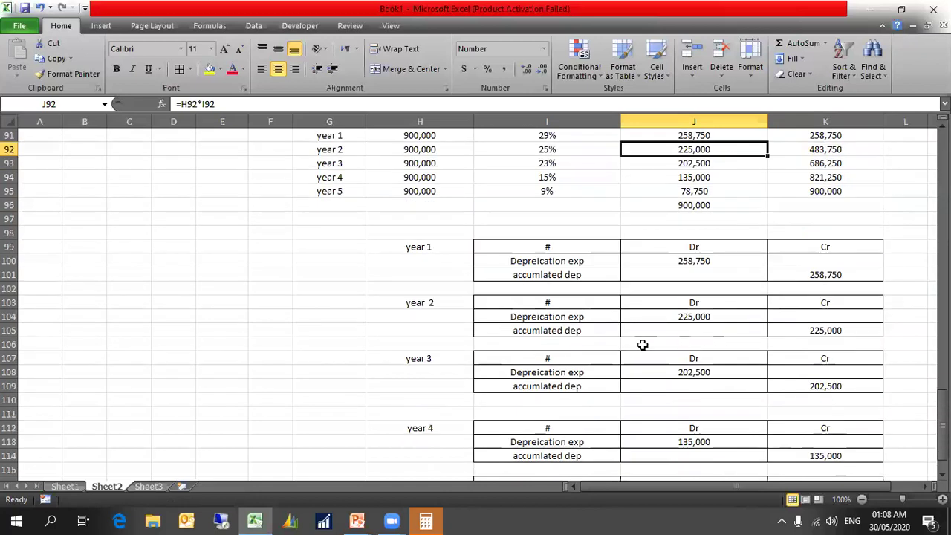
pyautogui.click(684, 319)
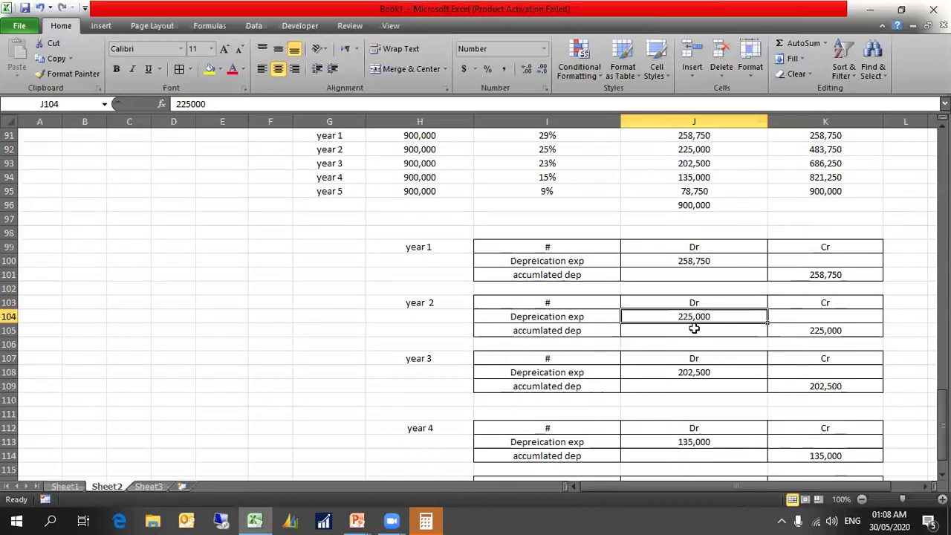
pyautogui.scroll(1, 695, 328)
pyautogui.click(812, 194)
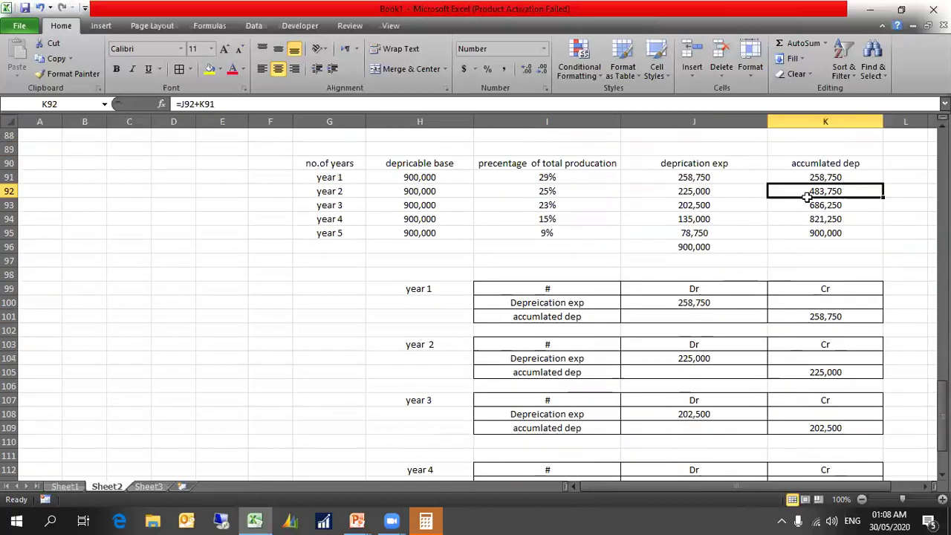
pyautogui.scroll(-1, 788, 303)
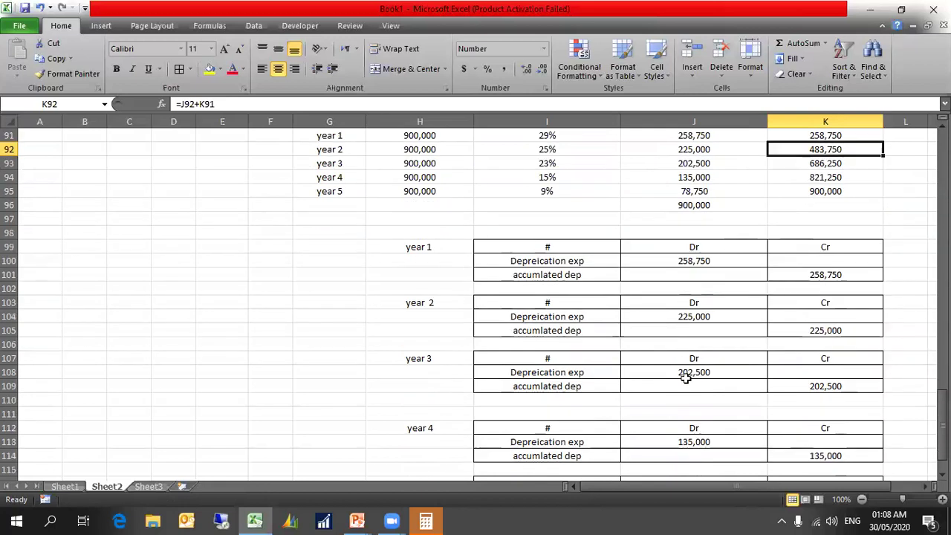
pyautogui.click(685, 375)
pyautogui.scroll(1, 712, 369)
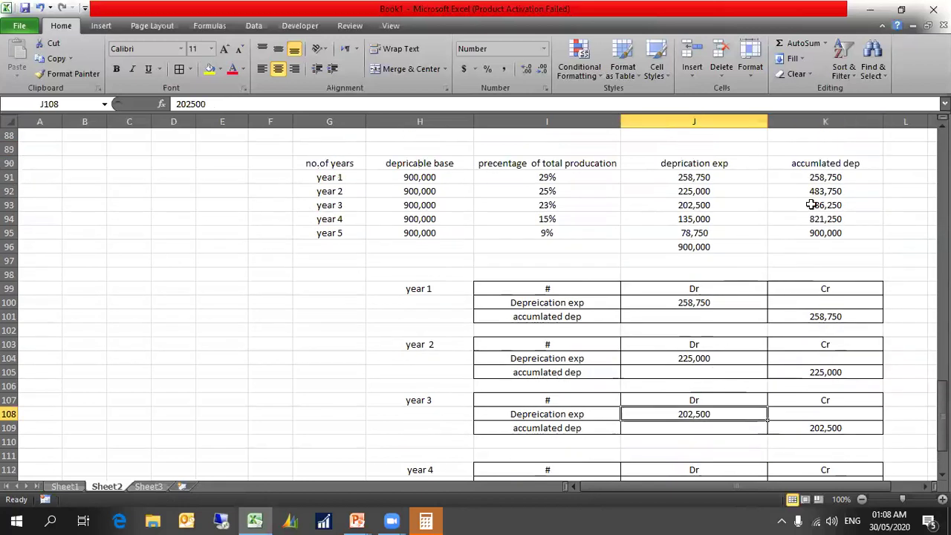
pyautogui.click(812, 205)
pyautogui.scroll(-2, 700, 380)
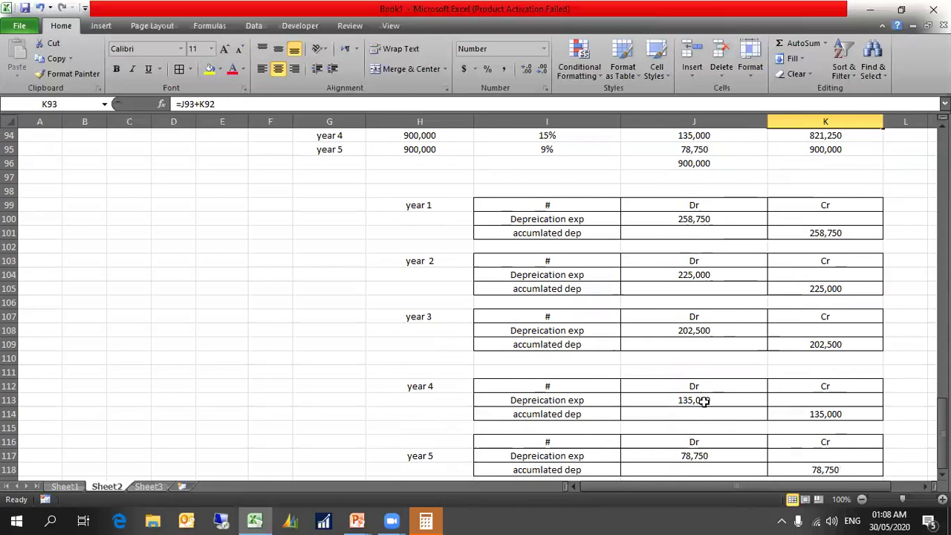
pyautogui.click(703, 401)
pyautogui.scroll(2, 783, 282)
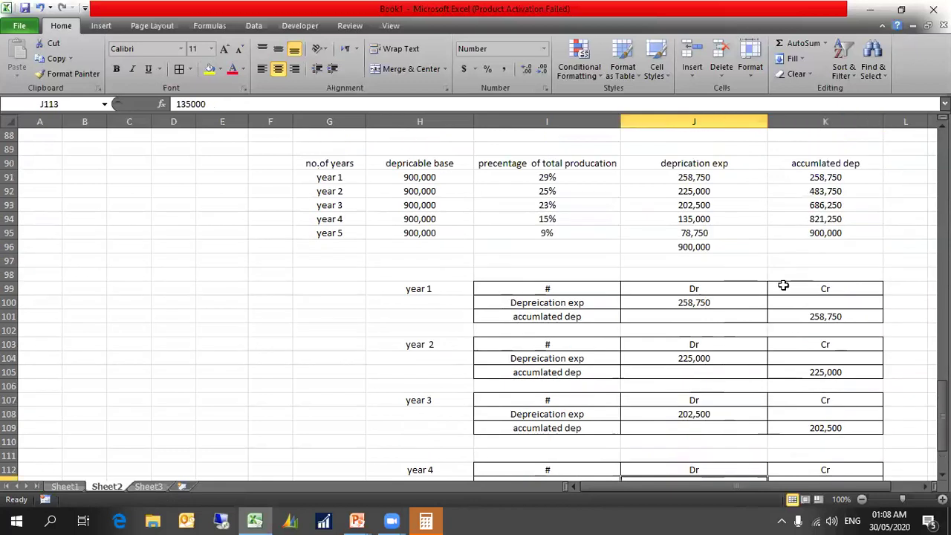
pyautogui.click(818, 219)
pyautogui.scroll(-2, 769, 275)
pyautogui.scroll(-2, 769, 288)
pyautogui.click(718, 375)
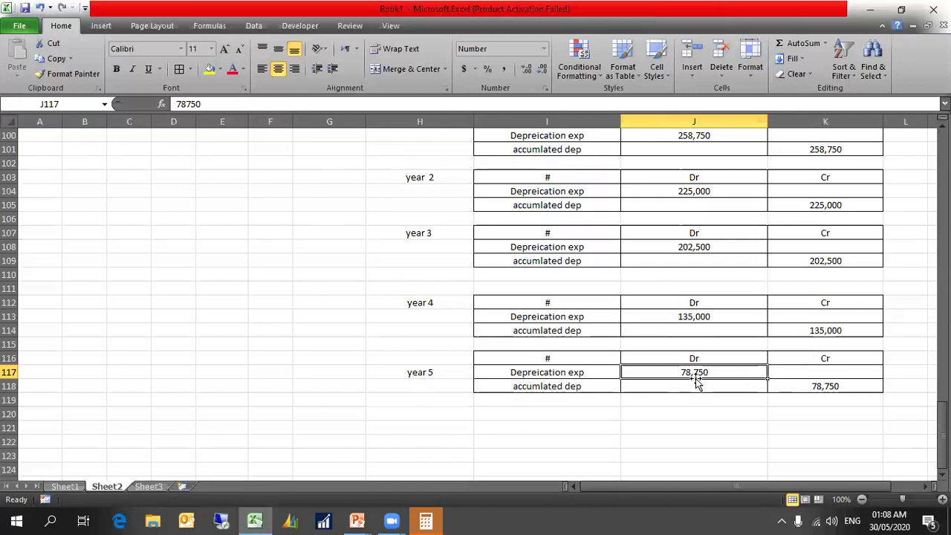
pyautogui.scroll(3, 733, 336)
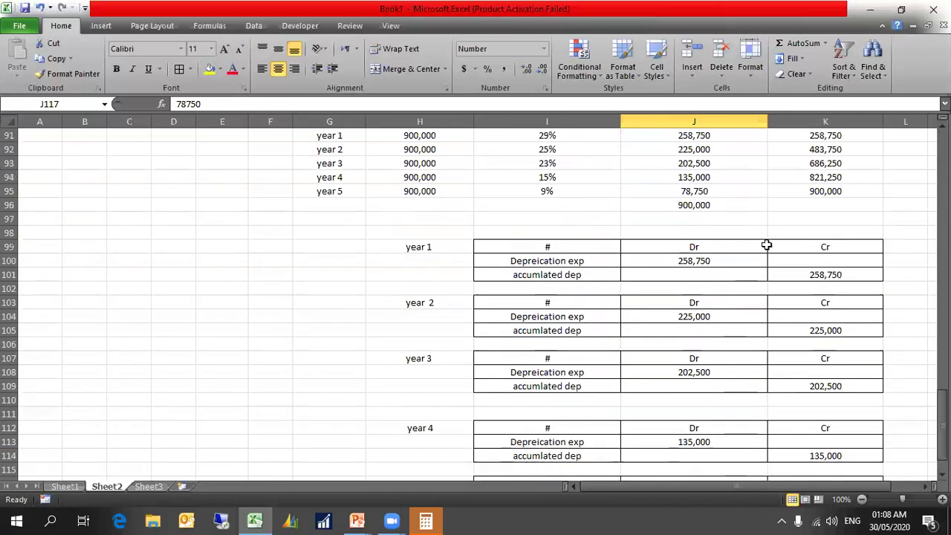
# Highlight the year 5 accumulated depreciation cell K95 with a yellow fill
pyautogui.click(823, 189)
pyautogui.scroll(1, 823, 187)
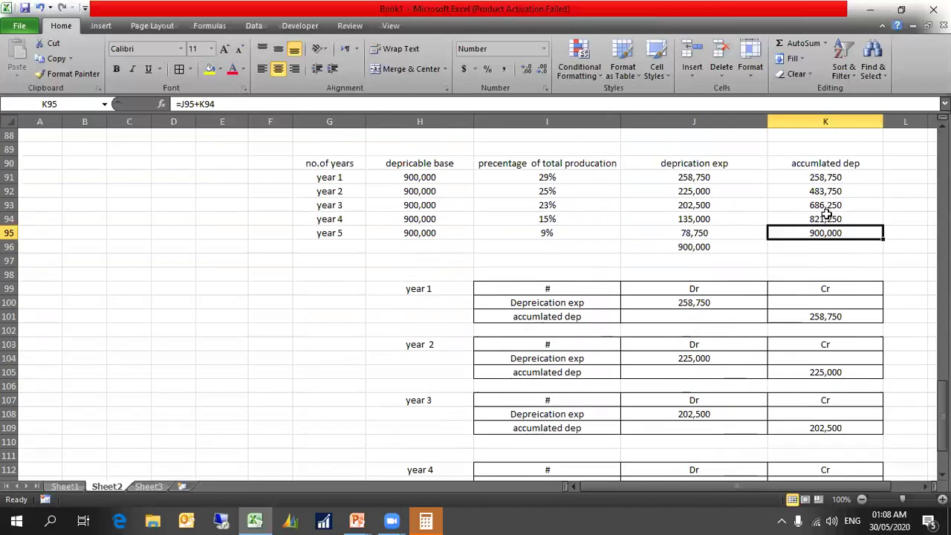
pyautogui.click(210, 70)
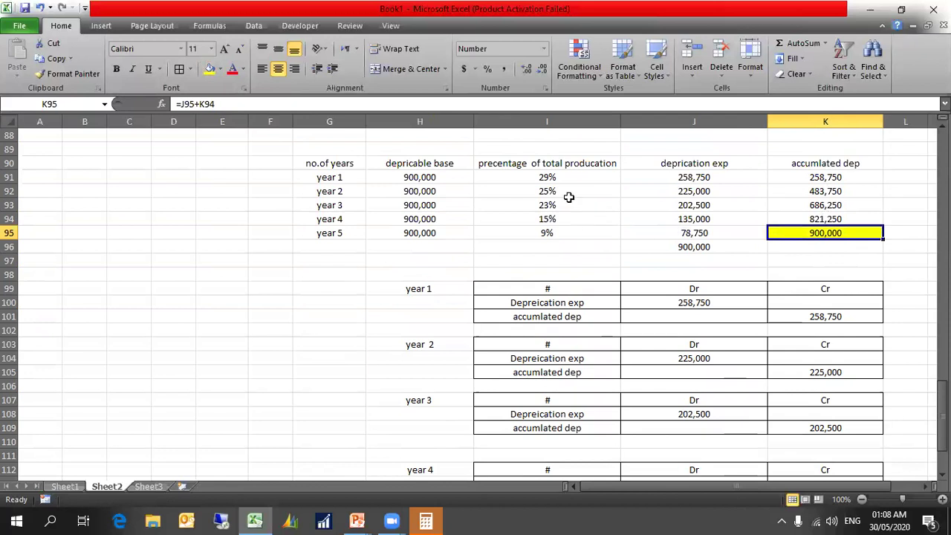
# Format the depreciation expense total in J96 with red font and a yellow fill
pyautogui.click(420, 168)
pyautogui.click(676, 248)
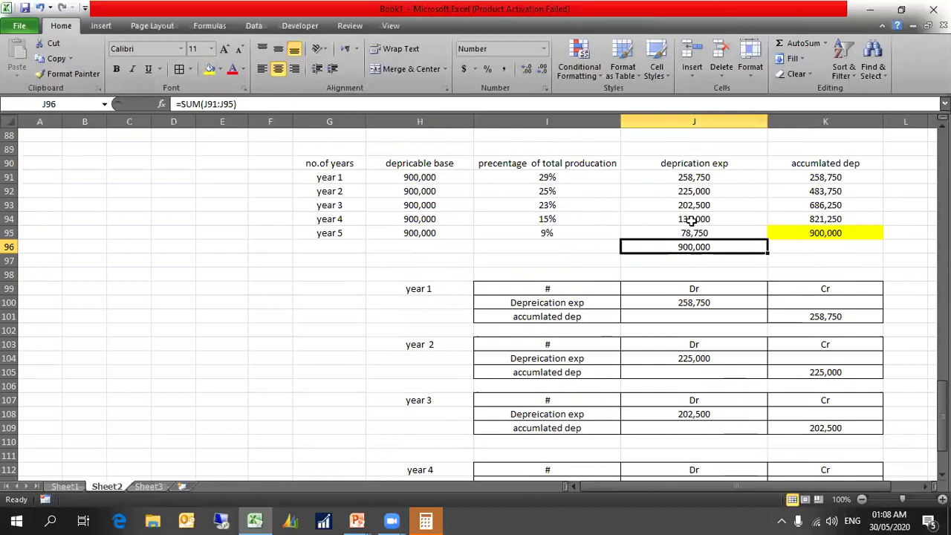
pyautogui.click(232, 69)
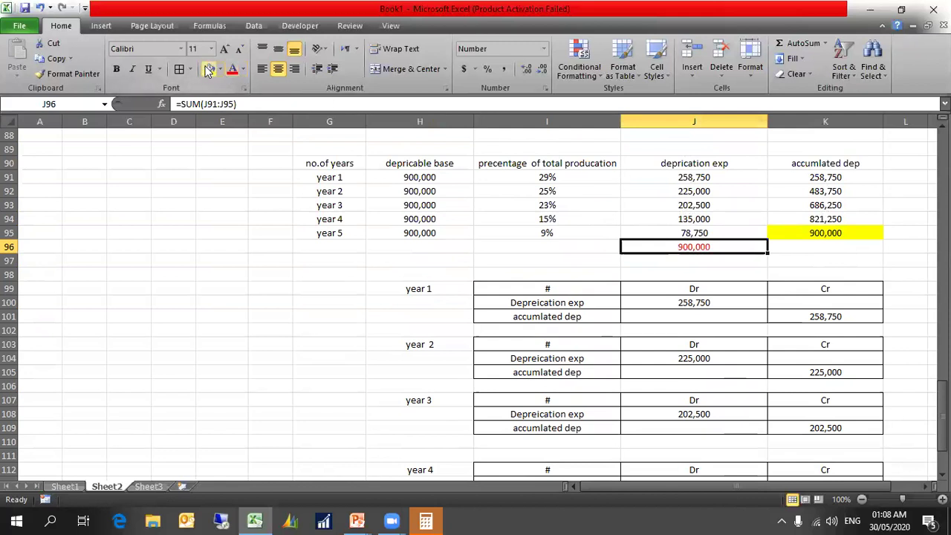
pyautogui.click(210, 69)
pyautogui.click(665, 261)
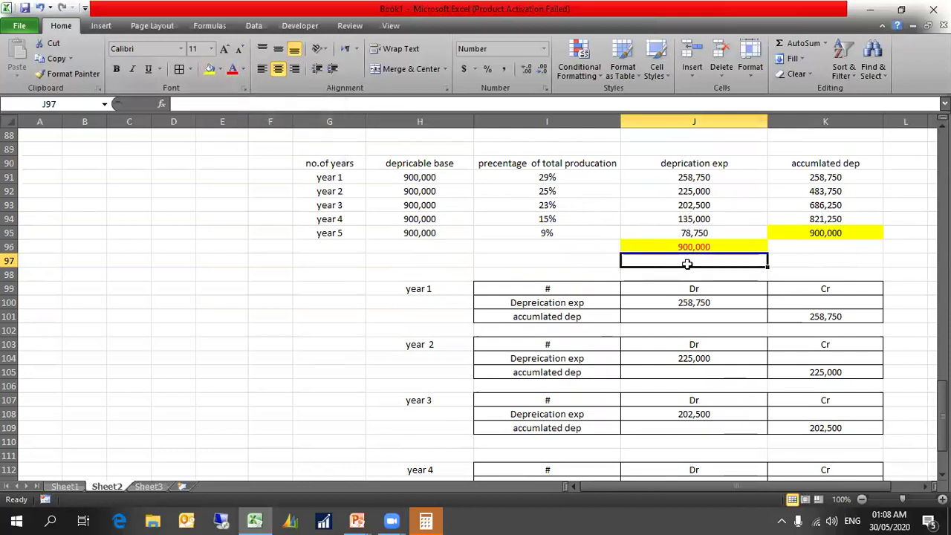
# Compare the highlighted totals in K95 and J96 with the depreciable base values in H91:H95
pyautogui.click(808, 234)
pyautogui.click(743, 246)
pyautogui.press('Right')
pyautogui.press('Left')
pyautogui.moveTo(431, 179); pyautogui.dragTo(434, 231)
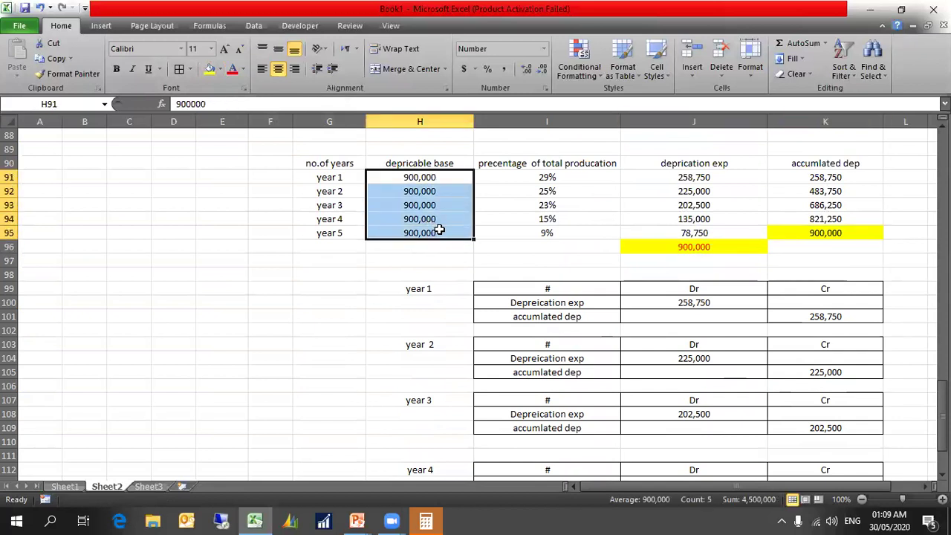
# Enter 1,000,000 as the historical cost in J122 and relabel I122 beside it as "PPE"
pyautogui.moveTo(768, 491); pyautogui.dragTo(803, 491)
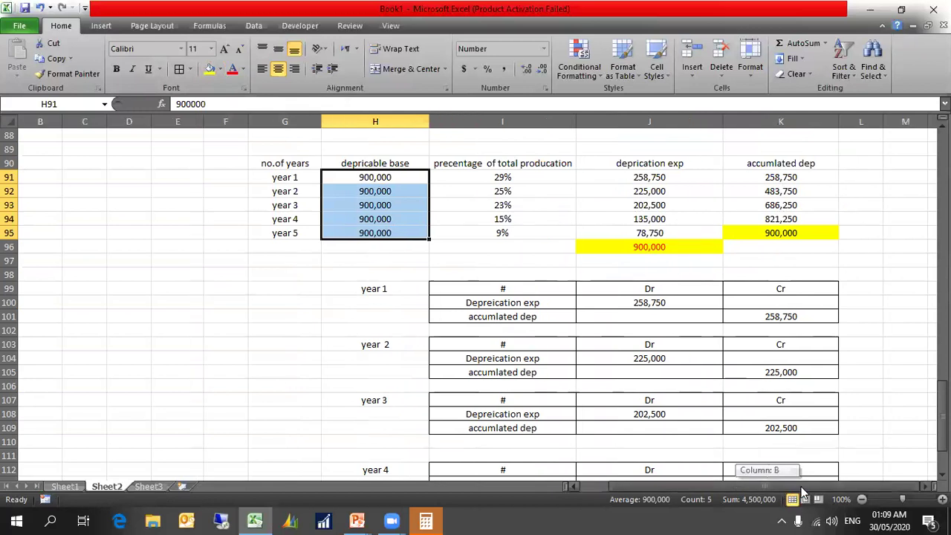
pyautogui.scroll(-7, 753, 243)
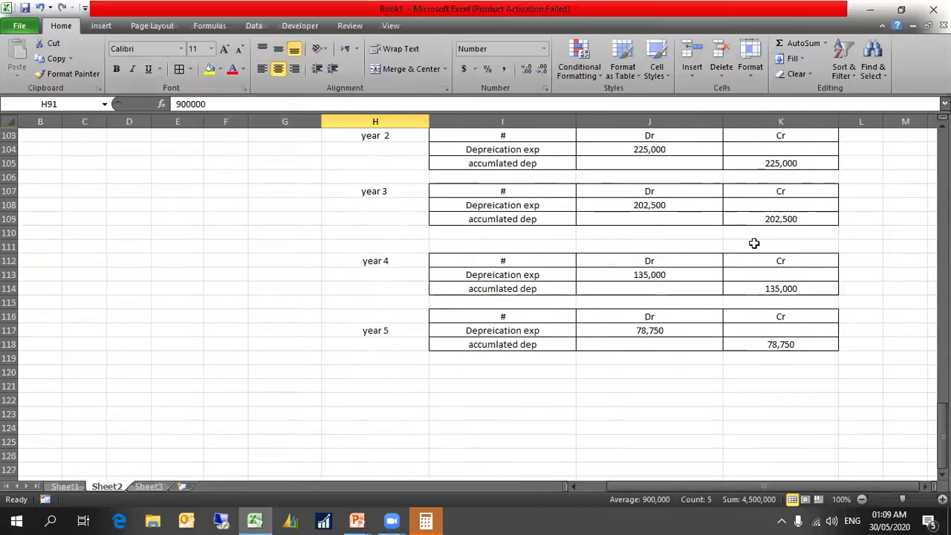
pyautogui.click(516, 316)
pyautogui.write('h')
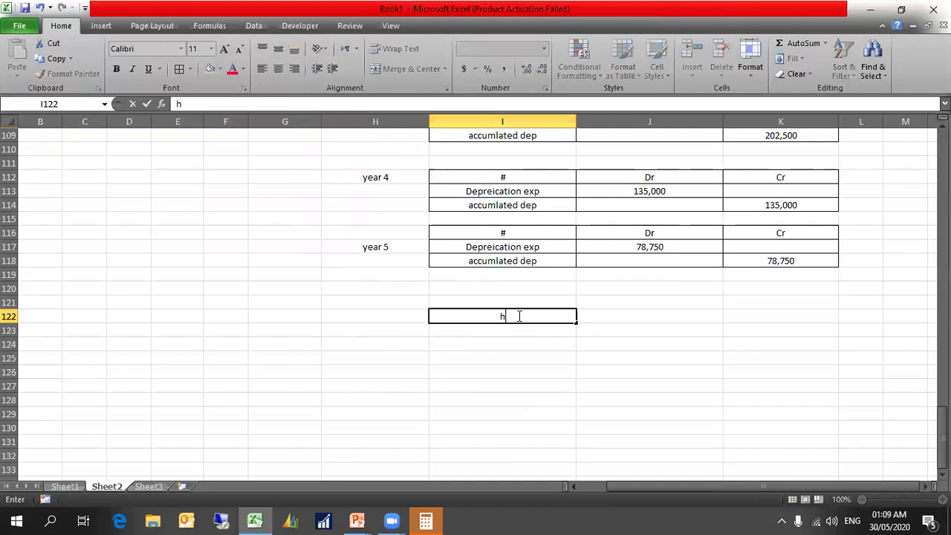
pyautogui.write('istorical cost')
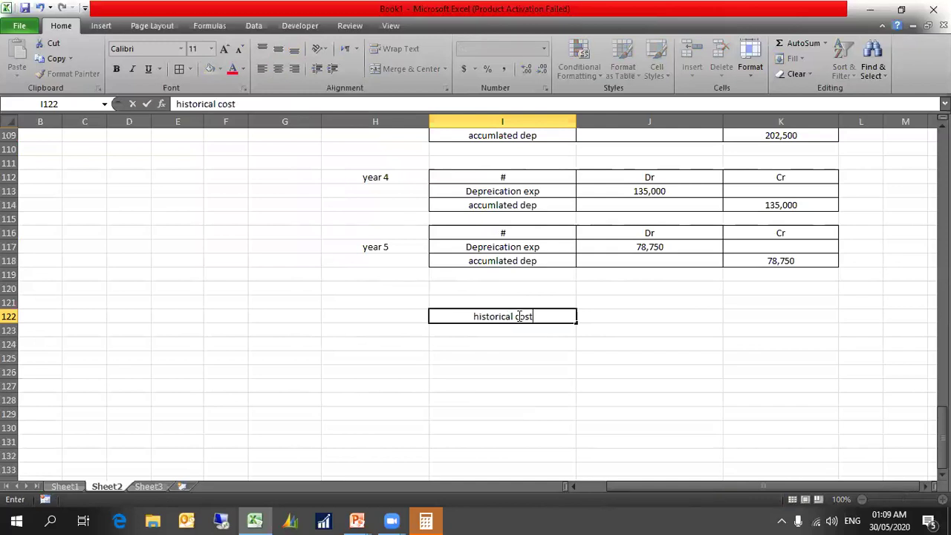
pyautogui.press('Tab')
pyautogui.write('1,000,000')
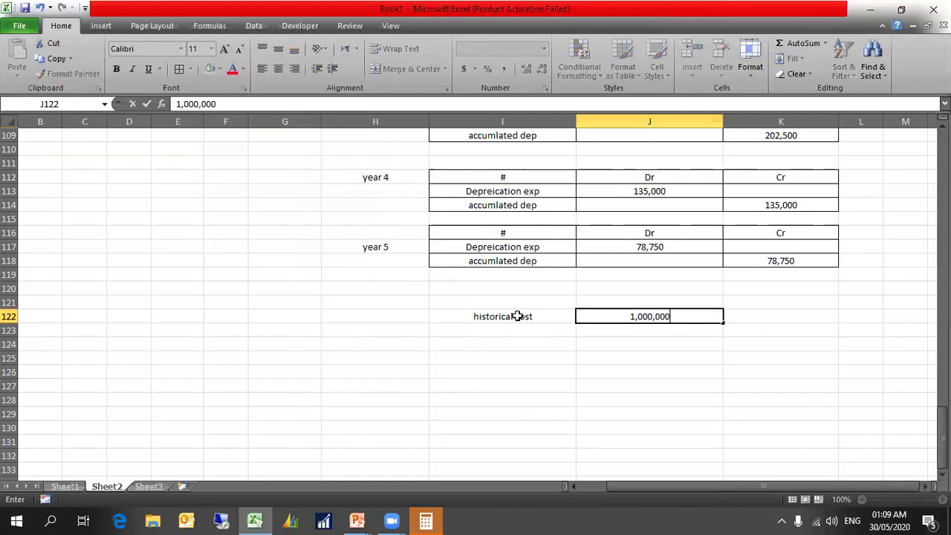
pyautogui.click(518, 316)
pyautogui.write('PPE')
pyautogui.press('Return')
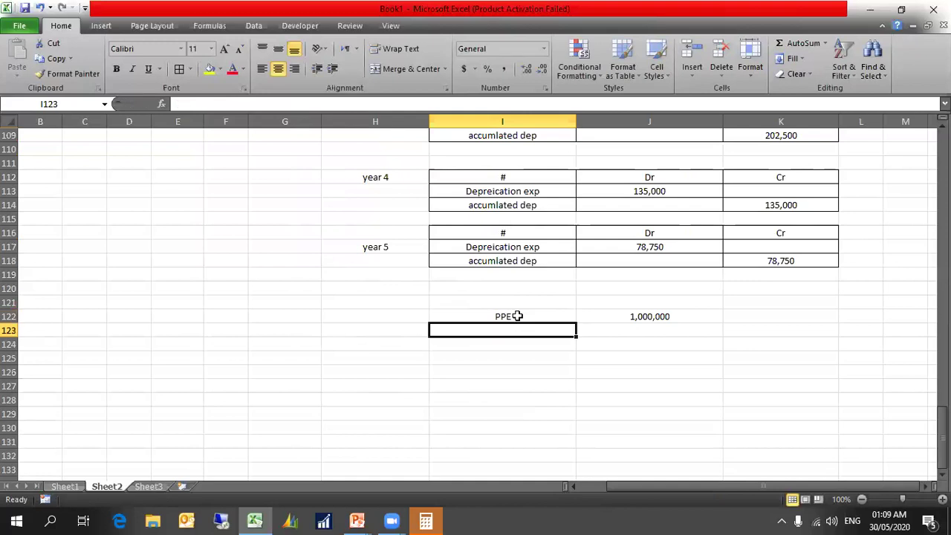
# Add an "Accumlated dep" row in I123 with the value 900,000 in J123
pyautogui.write('Accuml')
pyautogui.press('BackSpace')
pyautogui.write('ml')
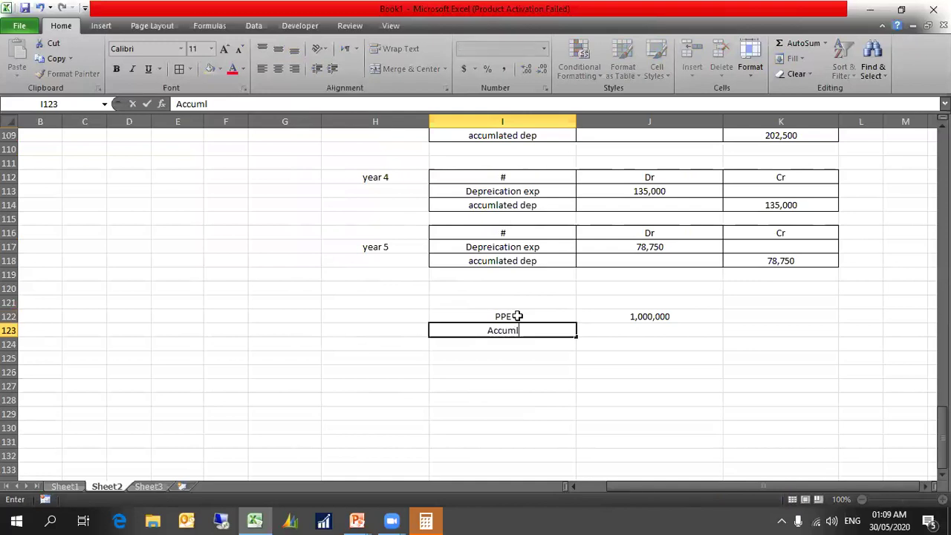
pyautogui.write('ated dep')
pyautogui.press('Tab')
pyautogui.write('900,000')
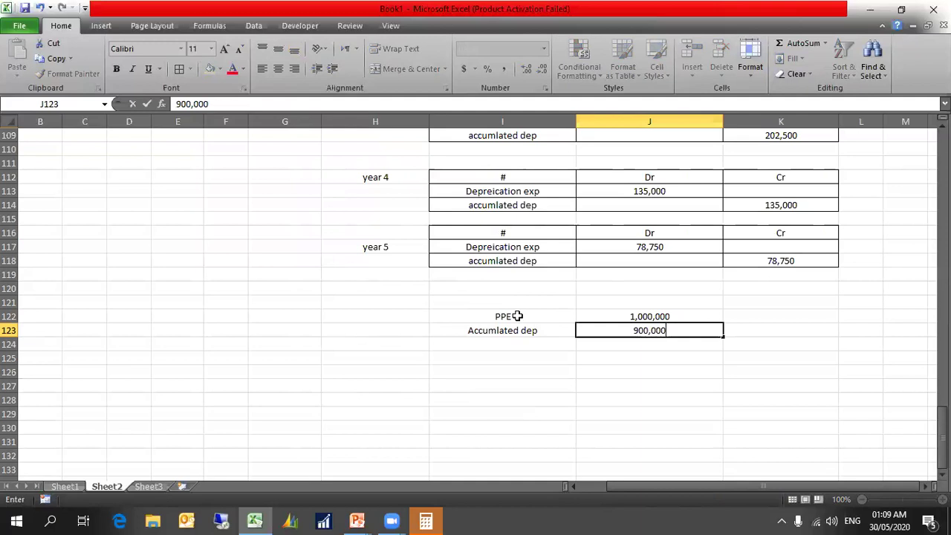
pyautogui.press('Return')
# Add a "book value" row in I124 with the value 100,000 in J124
pyautogui.write('b')
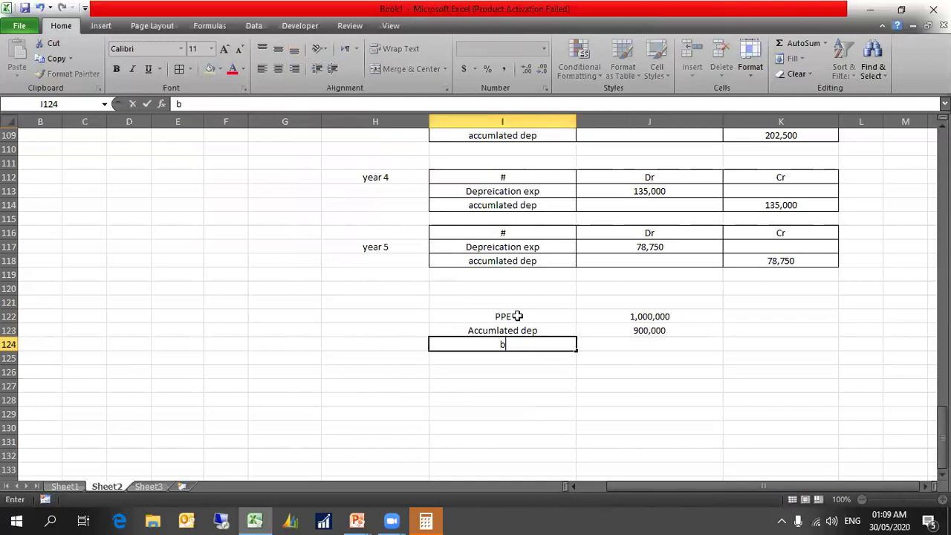
pyautogui.write('ook value')
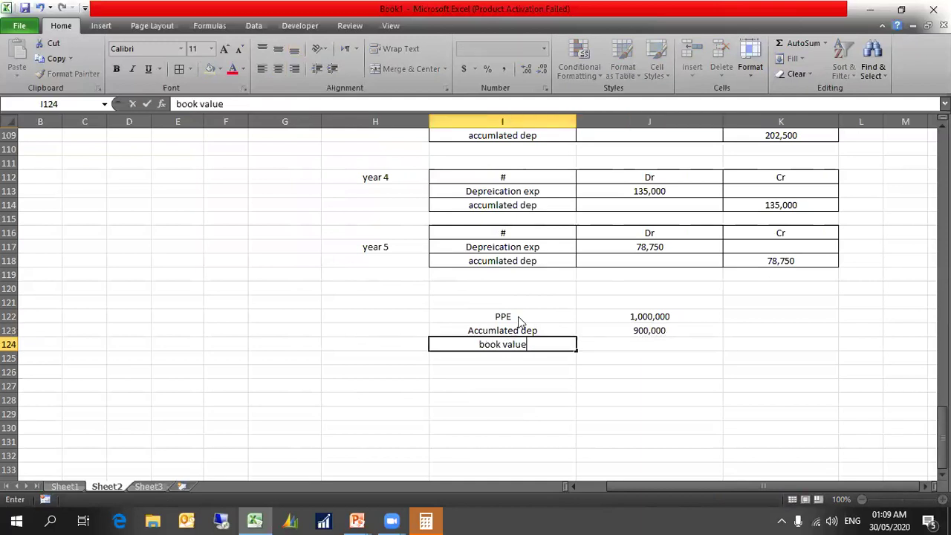
pyautogui.press('Tab')
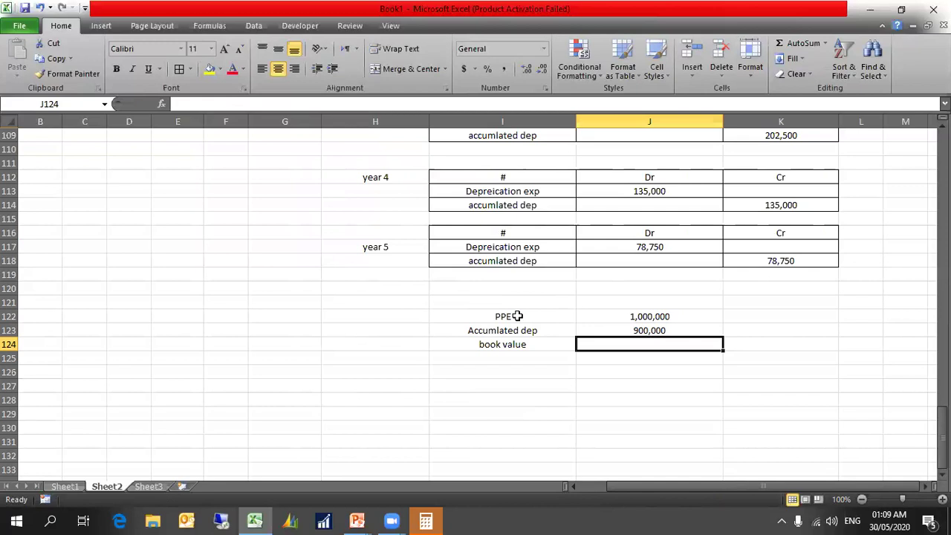
pyautogui.write('100')
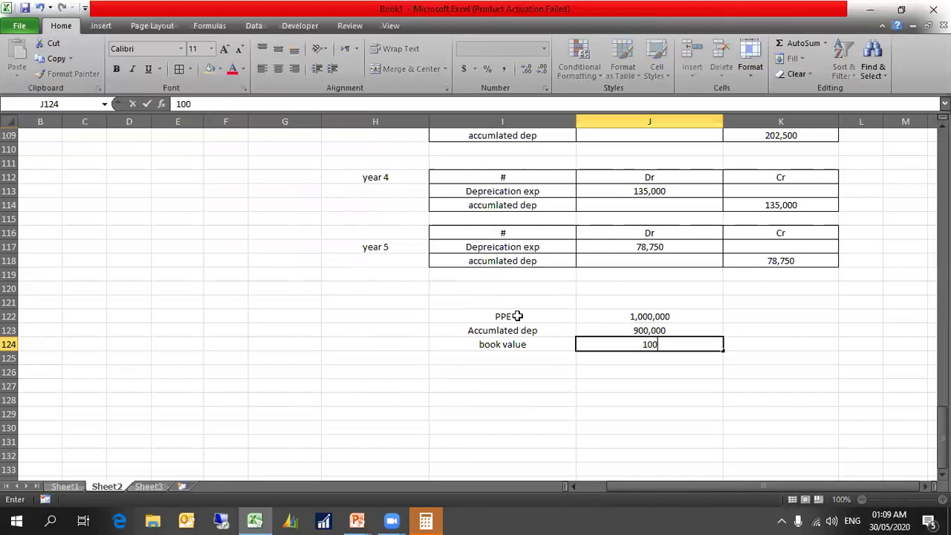
pyautogui.write(',000')
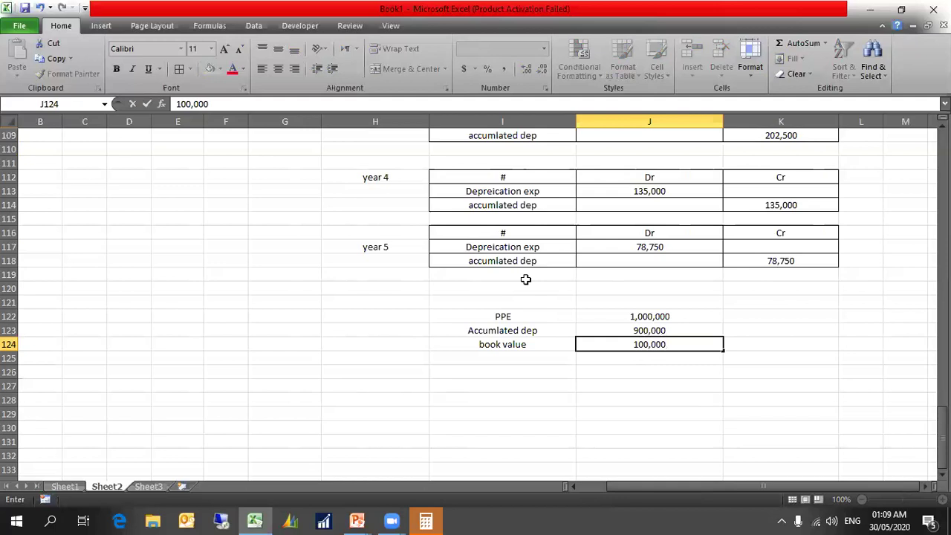
# Merge and center I120:J121 and enter the title "balance sheet 31/12/2020" above the PPE row
pyautogui.moveTo(542, 308); pyautogui.dragTo(599, 294)
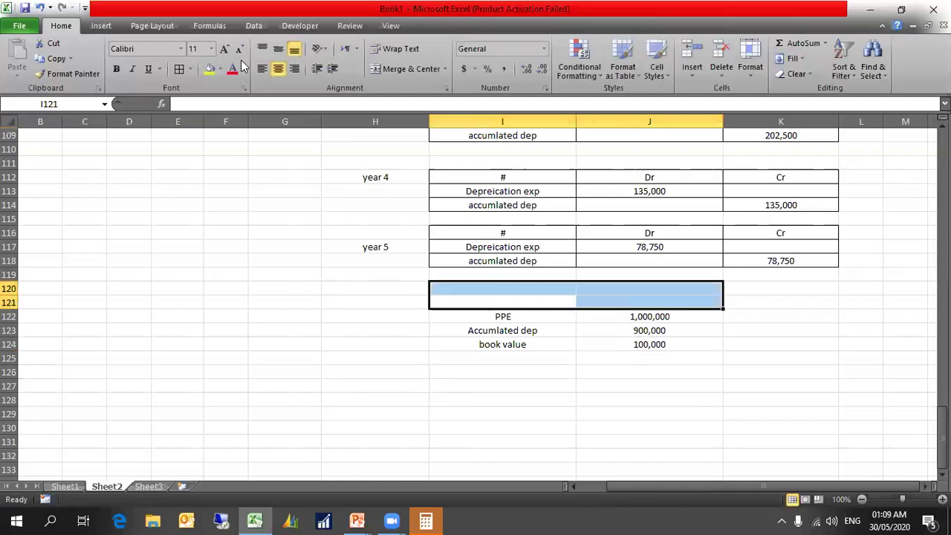
pyautogui.click(376, 70)
pyautogui.write('bama')
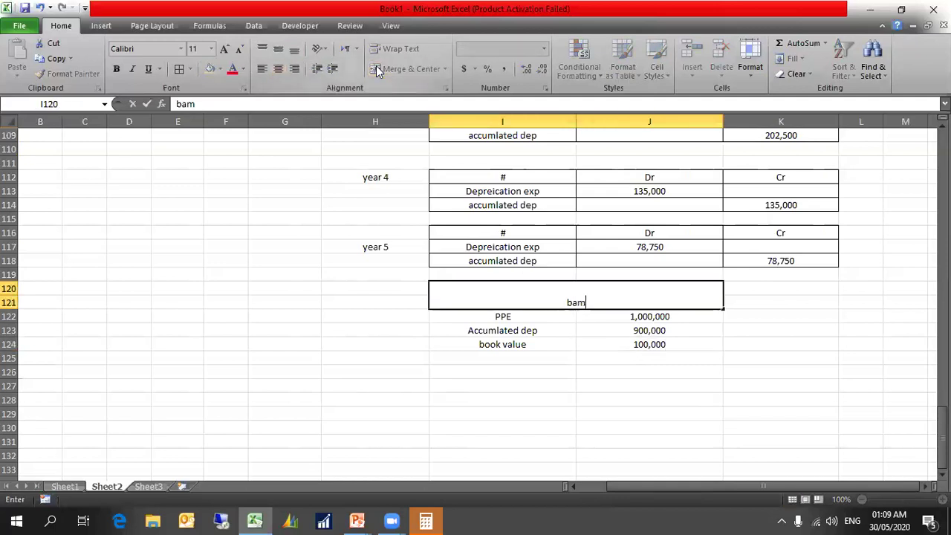
pyautogui.press('BackSpace')
pyautogui.press('BackSpace')
pyautogui.write('nal')
pyautogui.press('BackSpace')
pyautogui.press('BackSpace')
pyautogui.press('BackSpace')
pyautogui.write('lance sheet ')
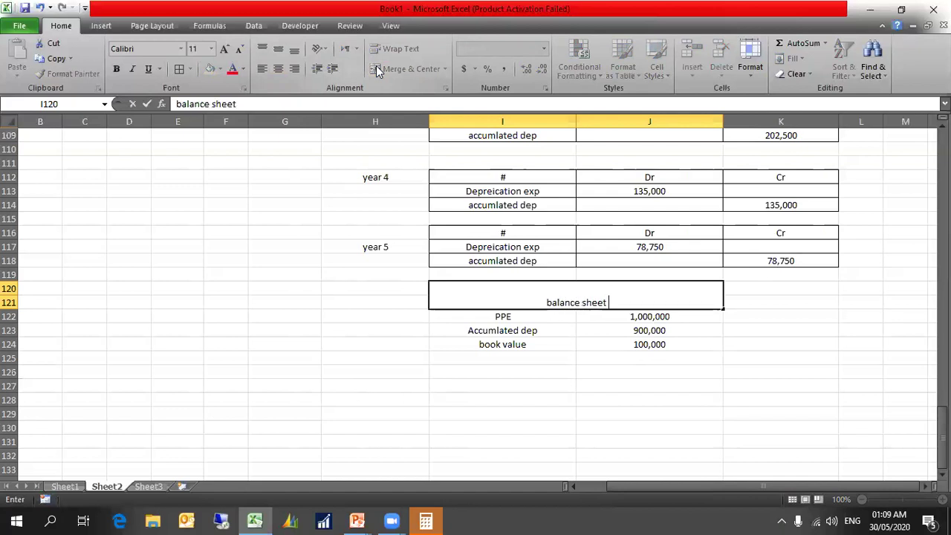
pyautogui.write('31/1')
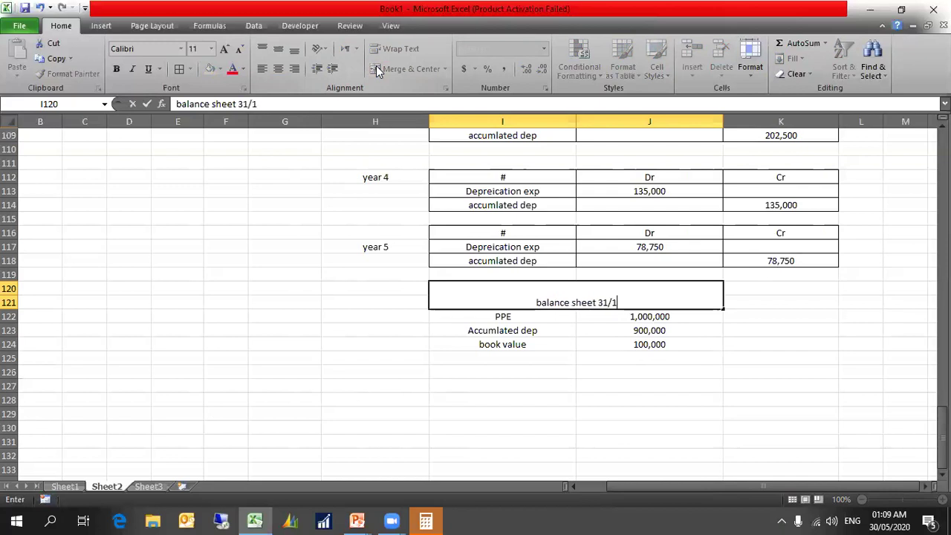
pyautogui.write('2/2020')
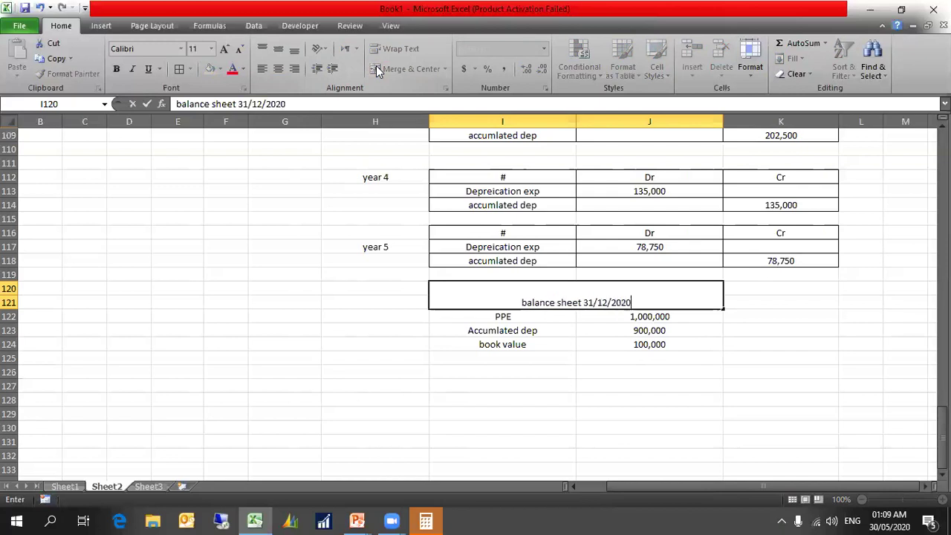
# Middle-align the balance sheet block I120:J124 vertically and apply borders to all its cells
pyautogui.moveTo(556, 346); pyautogui.dragTo(639, 298)
pyautogui.click(279, 50)
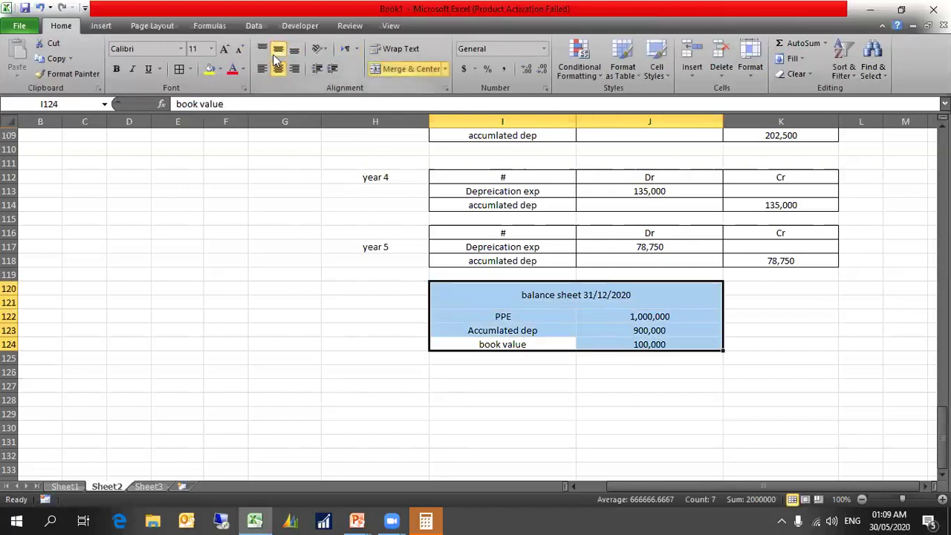
pyautogui.click(179, 68)
pyautogui.click(680, 374)
pyautogui.click(671, 422)
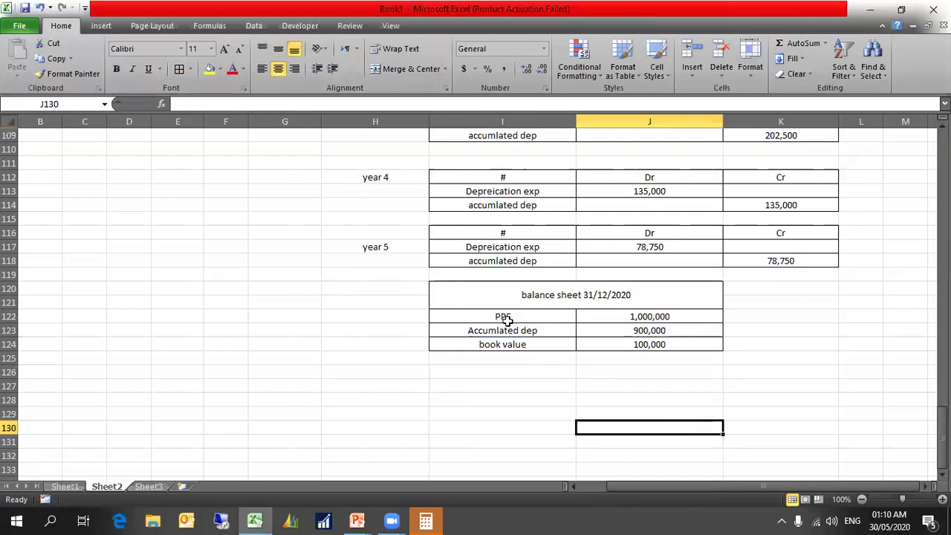
# Review the PPE, accumulated depreciation and book value figures against the yearly entries and the depreciation schedule above
pyautogui.click(641, 317)
pyautogui.click(489, 343)
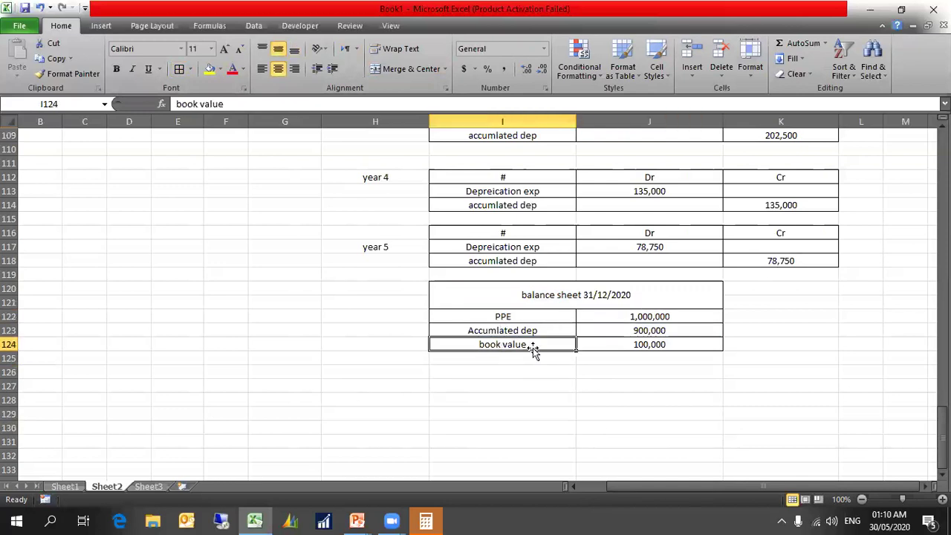
pyautogui.click(631, 347)
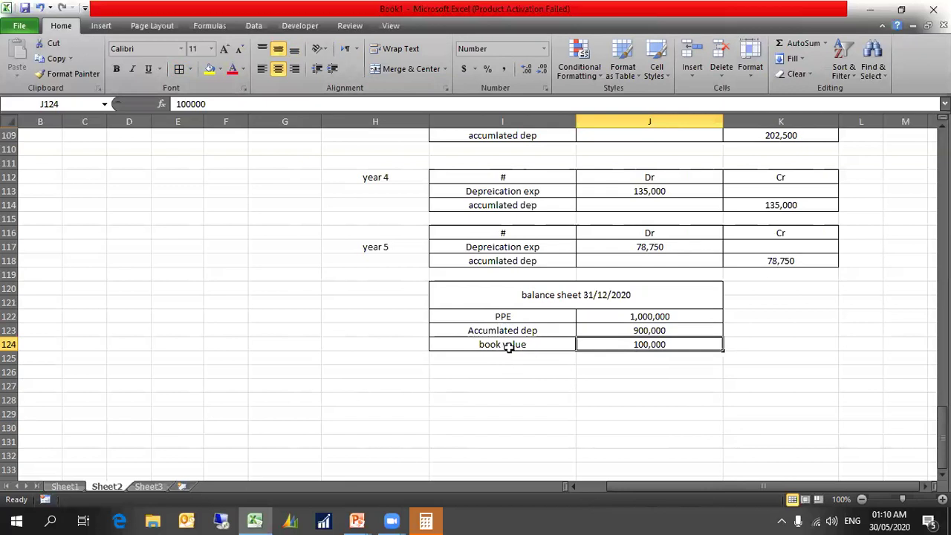
pyautogui.scroll(1, 585, 330)
pyautogui.scroll(1, 585, 330)
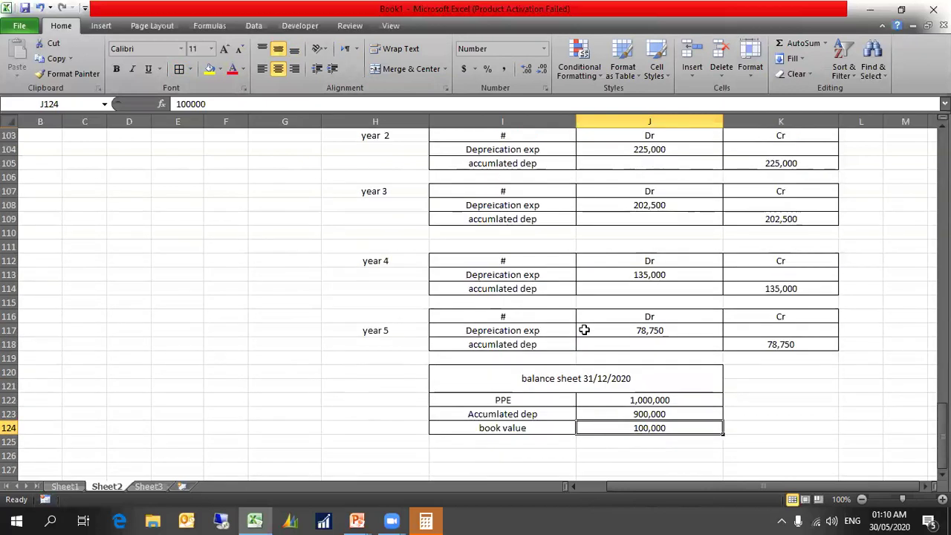
pyautogui.click(644, 413)
pyautogui.scroll(2, 644, 409)
pyautogui.scroll(2, 644, 408)
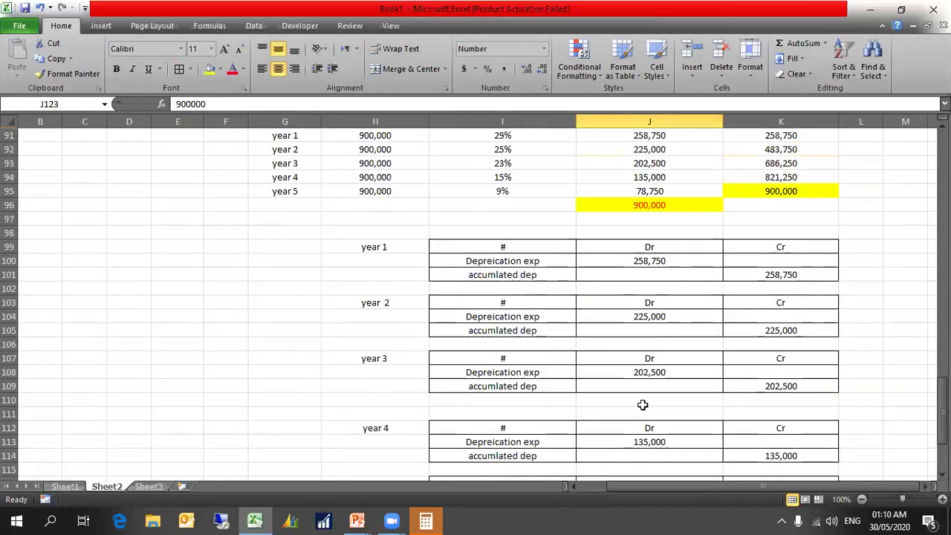
# Enter the note "at of 5 years" in K121 beside the balance sheet title
pyautogui.scroll(-6, 639, 405)
pyautogui.click(579, 305)
pyautogui.click(791, 301)
pyautogui.write('at')
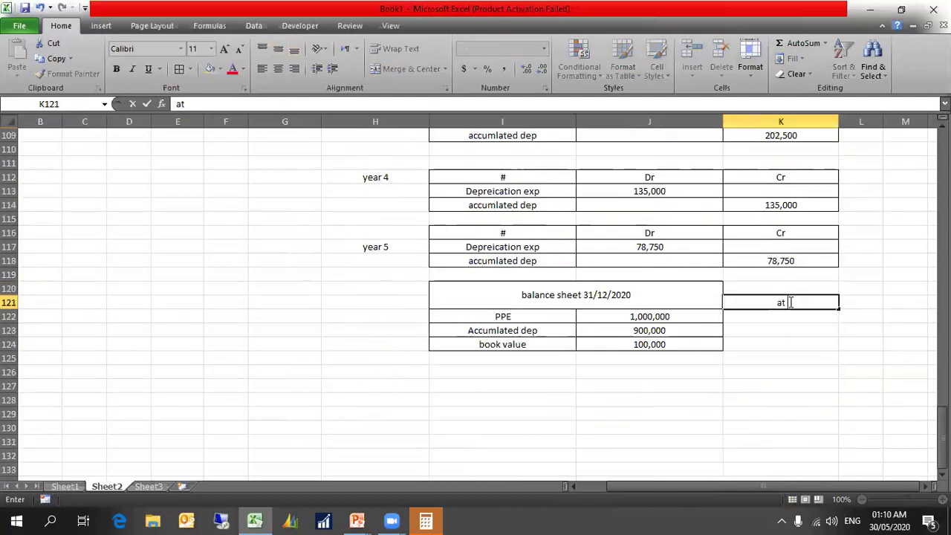
pyautogui.write(' of 5 years')
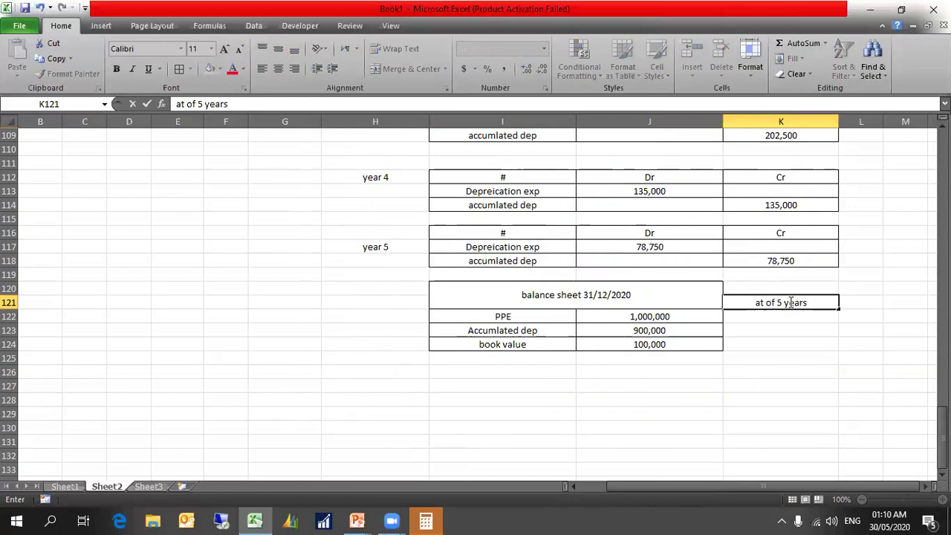
# Enter the heading "balance sheet" in E100 next to the year 1 journal entry
pyautogui.scroll(7, 787, 302)
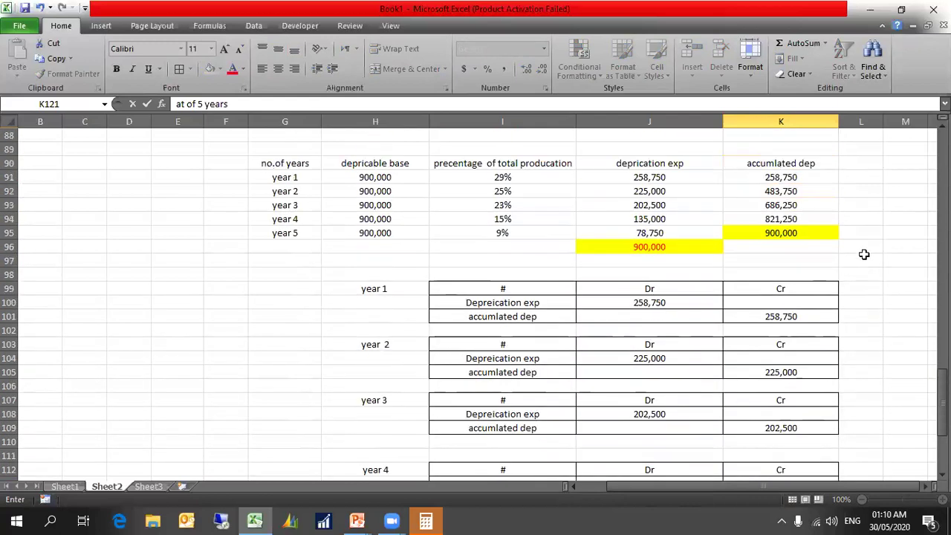
pyautogui.click(180, 298)
pyautogui.write('balac')
pyautogui.press('BackSpace')
pyautogui.write('nce s')
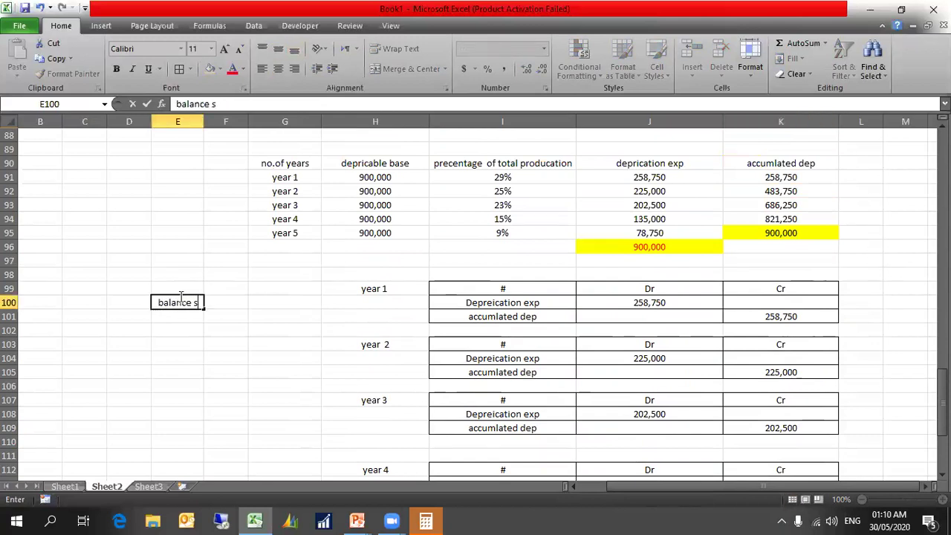
pyautogui.write('heet')
pyautogui.press('Return')
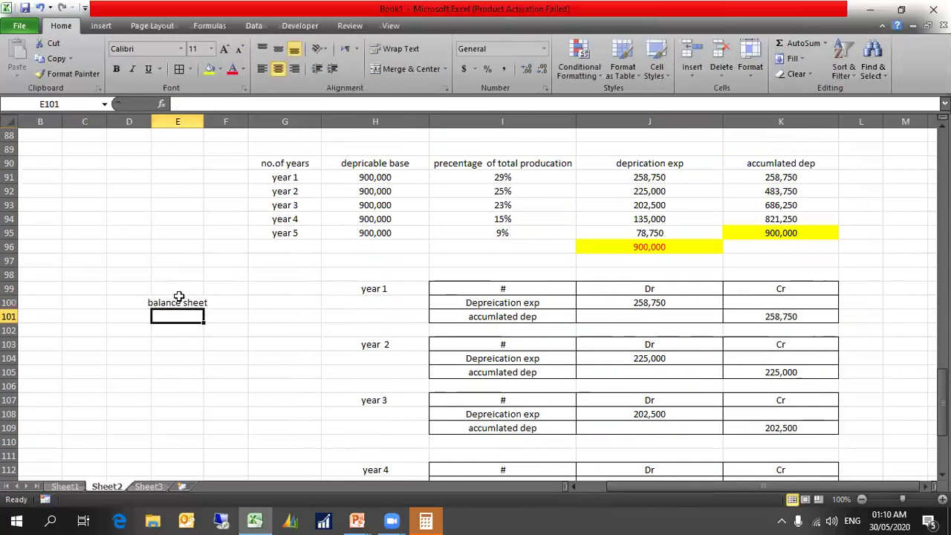
# Add a "PPE" row under the new heading in E101 with 1,000,000 in F101
pyautogui.write('PPE')
pyautogui.press('Tab')
pyautogui.write('1,000,000')
pyautogui.press('Return')
# Enter the label "ACCOUMLATED EP" in E102 and widen column E to fit it
pyautogui.write('A')
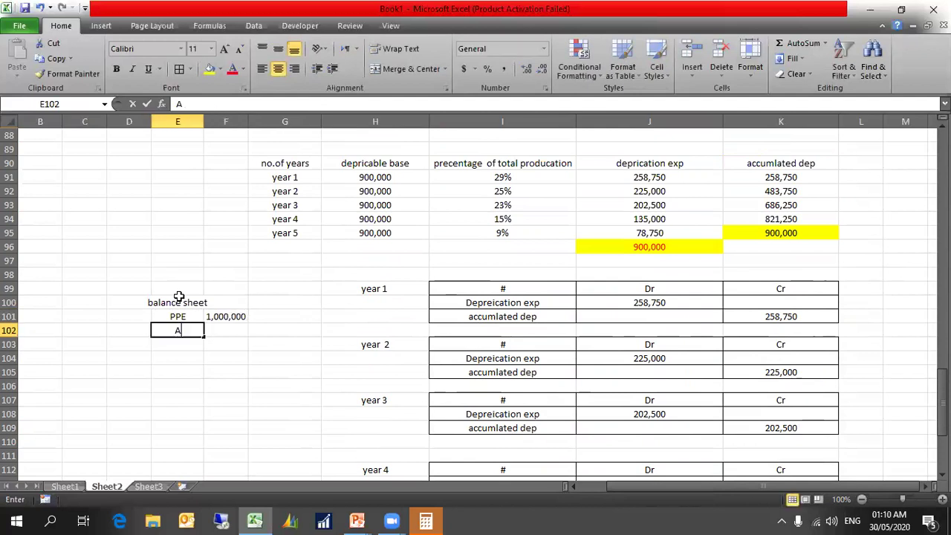
pyautogui.write('CCOUMLA')
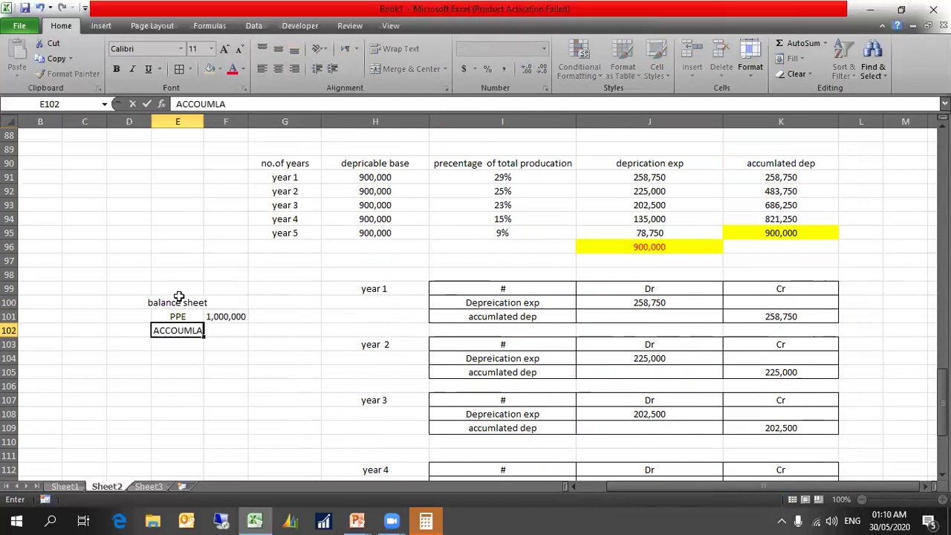
pyautogui.write('TED EP')
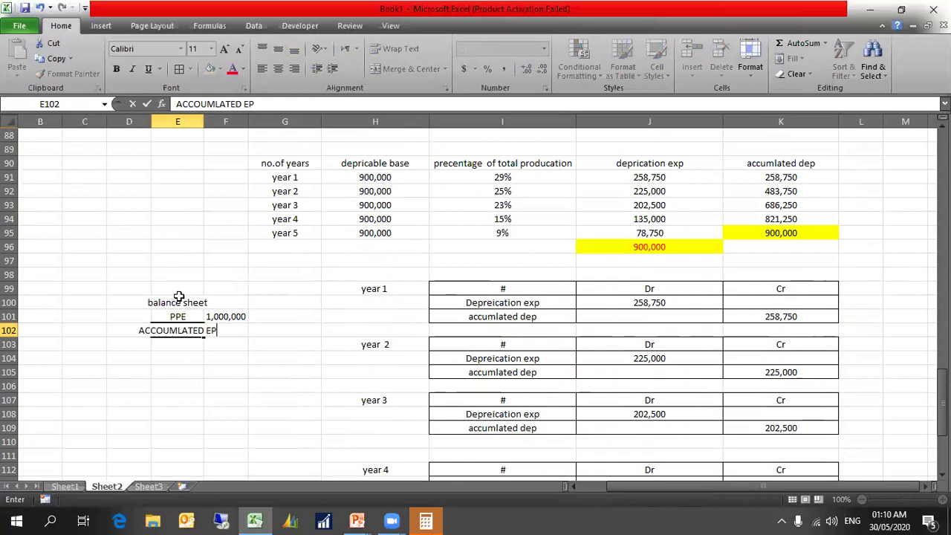
pyautogui.click(207, 116)
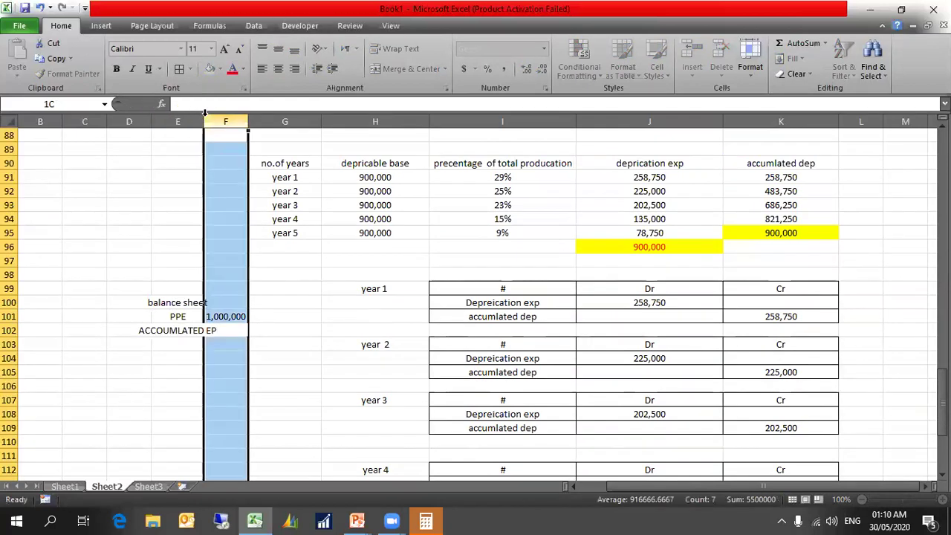
pyautogui.moveTo(205, 113); pyautogui.dragTo(236, 113)
# Copy the year 1 accumulated depreciation from K91 into F102 as a value only
pyautogui.click(818, 178)
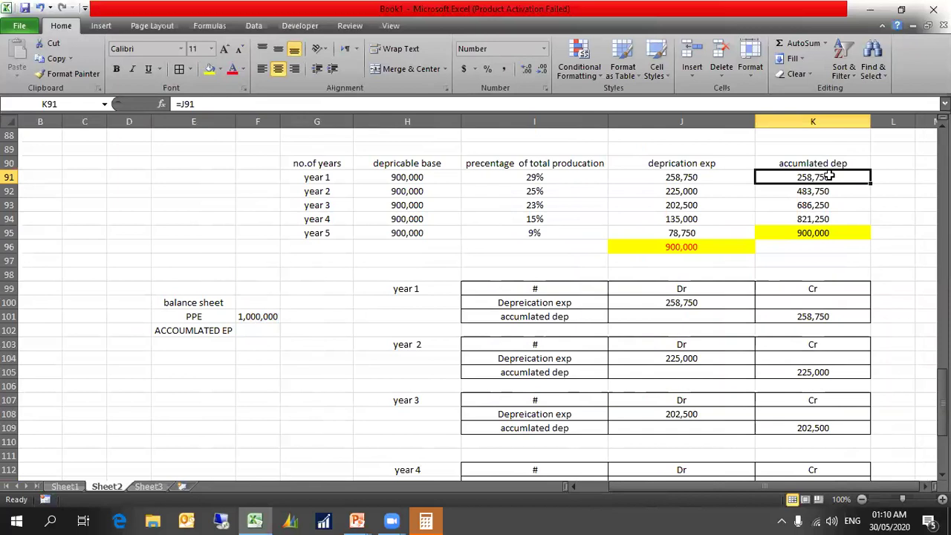
pyautogui.hotkey('ctrl', 'c')
pyautogui.click(272, 331)
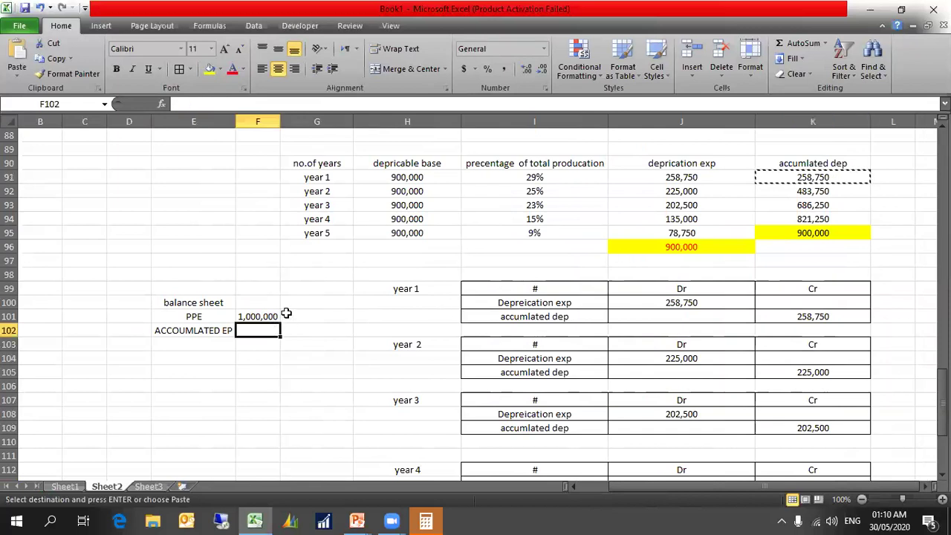
pyautogui.rightClick(273, 332)
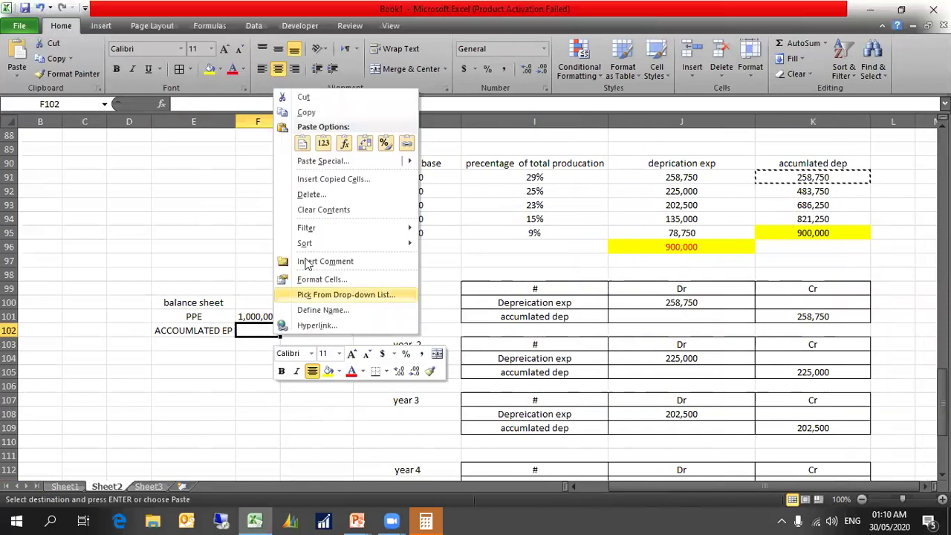
pyautogui.click(323, 143)
pyautogui.press('Escape')
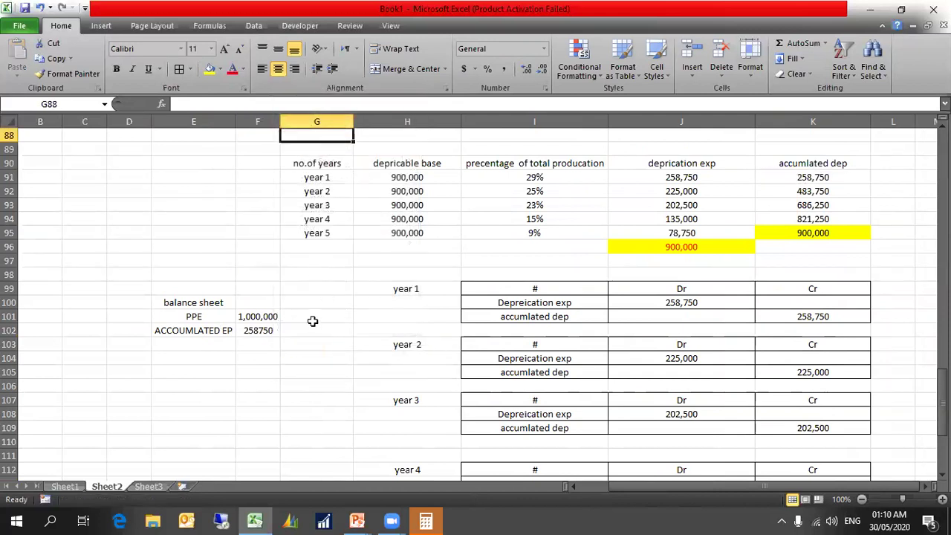
# Apply the number format of the PPE amount in F101 to the accumulated depreciation in F102
pyautogui.click(209, 343)
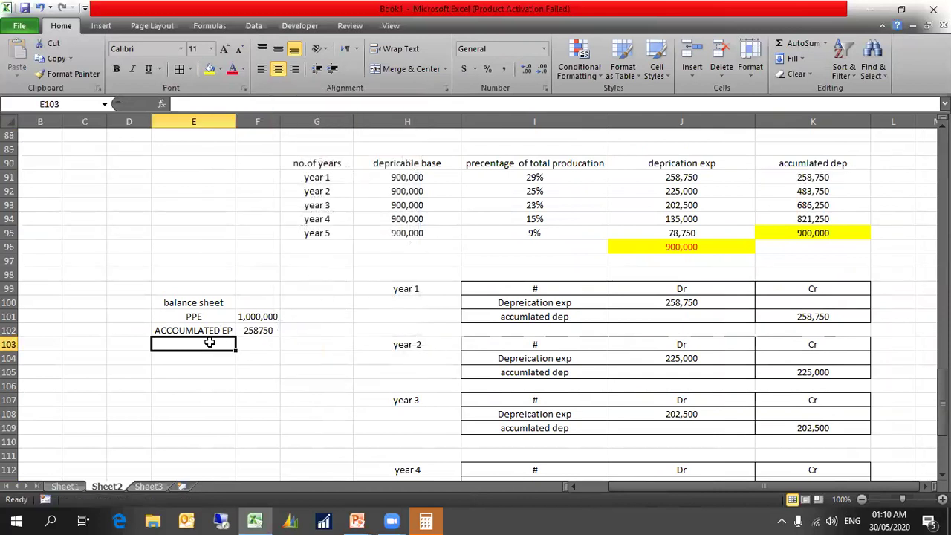
pyautogui.click(261, 318)
pyautogui.click(68, 73)
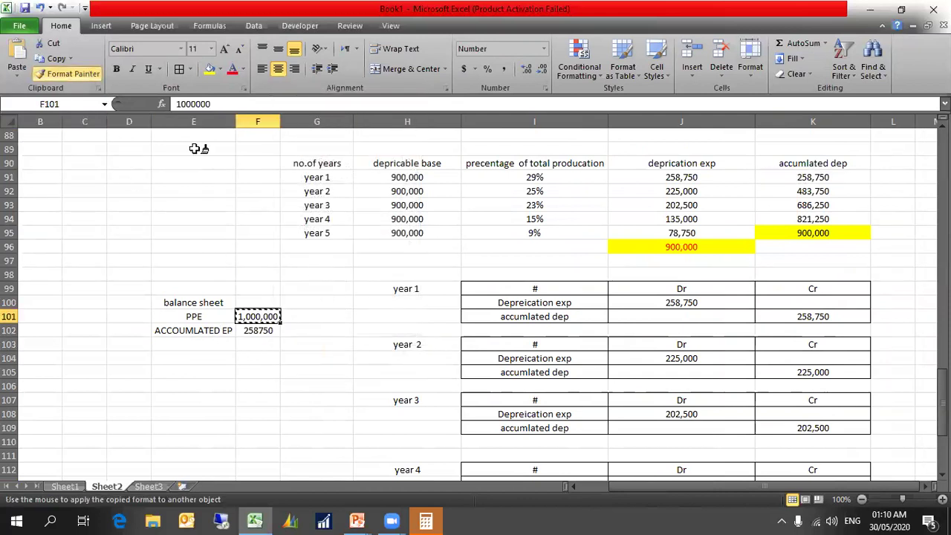
pyautogui.click(257, 333)
# Enter the label "BOOK VALUE" in E103 below the accumulated depreciation row
pyautogui.click(214, 348)
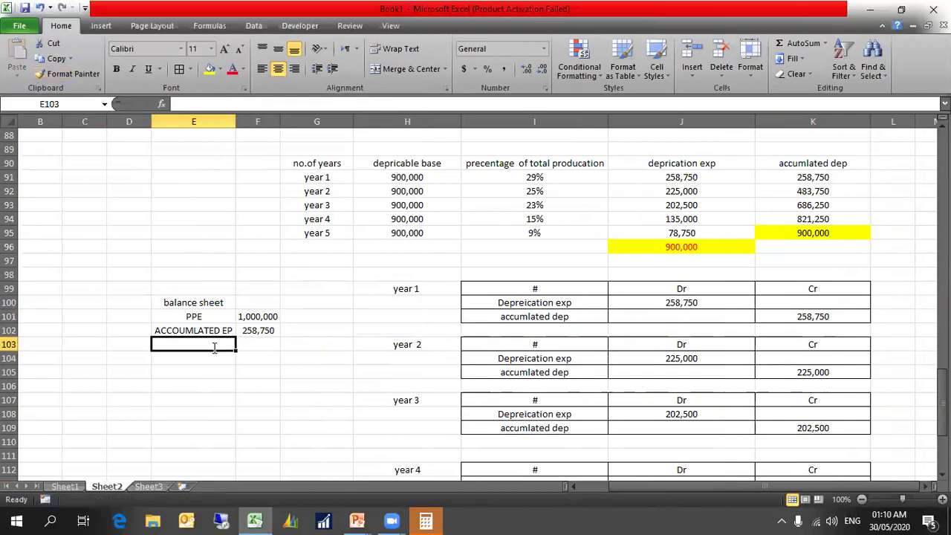
pyautogui.write('BPOKS')
pyautogui.press('BackSpace')
pyautogui.write('VALUE')
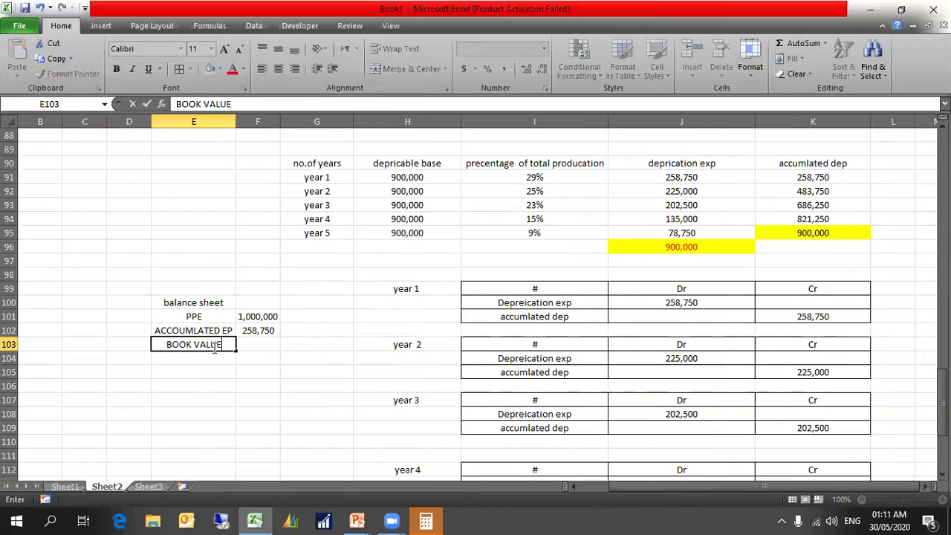
pyautogui.press('Return')
# Calculate the book value in F103 as PPE minus accumulated depreciation, F101-F102
pyautogui.press('Up')
pyautogui.press('Right')
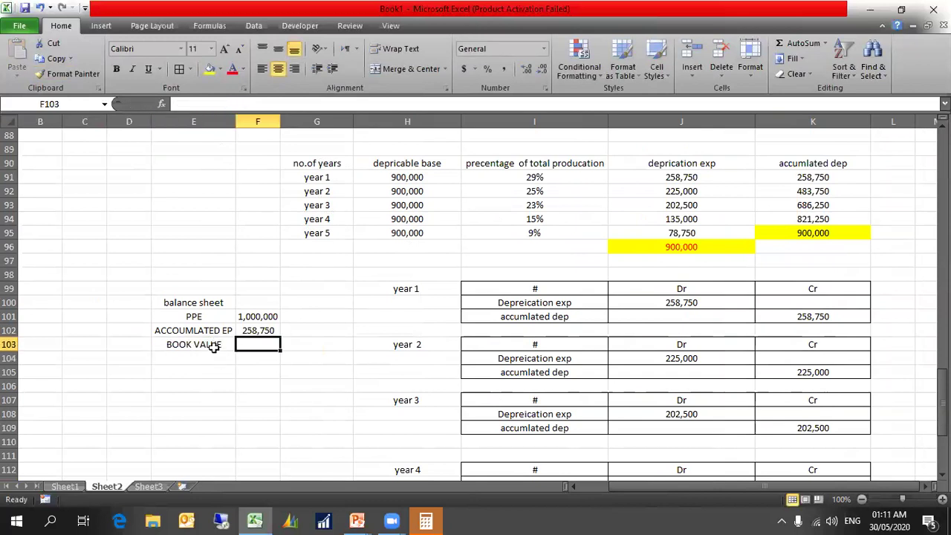
pyautogui.write('=')
pyautogui.click(275, 315)
pyautogui.write('-')
pyautogui.click(266, 329)
pyautogui.press('Return')
# Merge and centre the "balance sheet" heading across E100:F100 and add borders to E100:F103
pyautogui.moveTo(189, 305); pyautogui.dragTo(248, 344)
pyautogui.click(405, 69)
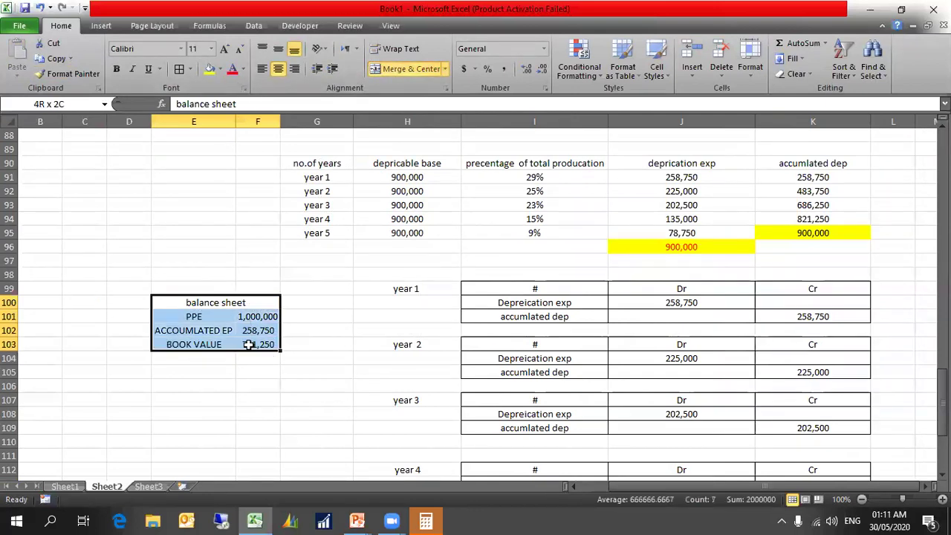
pyautogui.click(179, 69)
# Enter the label "YEAR 1" in E99 above the balance sheet block
pyautogui.click(188, 281)
pyautogui.click(189, 291)
pyautogui.write('YEARS')
pyautogui.press('BackSpace')
pyautogui.write('1')
pyautogui.click(204, 360)
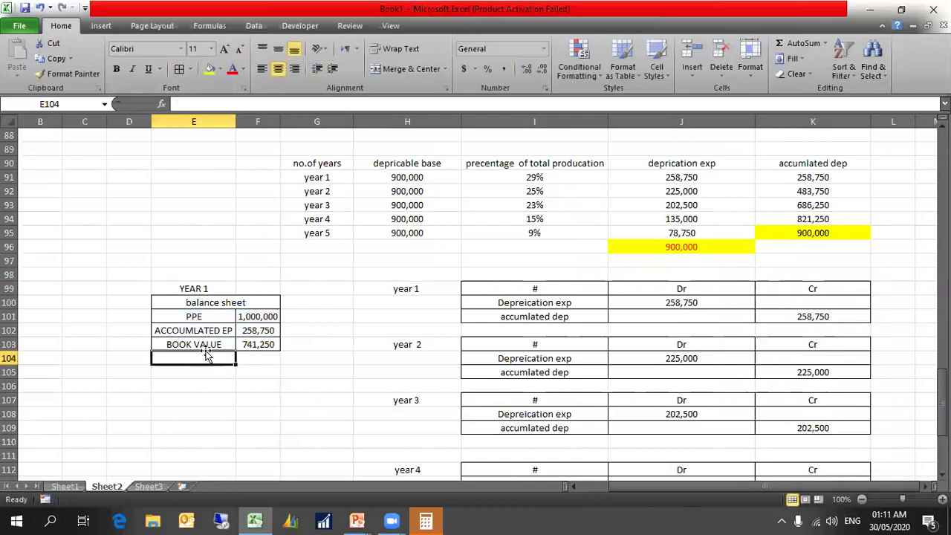
# Copy the balance sheet block E100:F103 to E106 and label the copy "YEAR 2" in E105
pyautogui.moveTo(201, 302); pyautogui.dragTo(256, 346)
pyautogui.hotkey('ctrl', 'c')
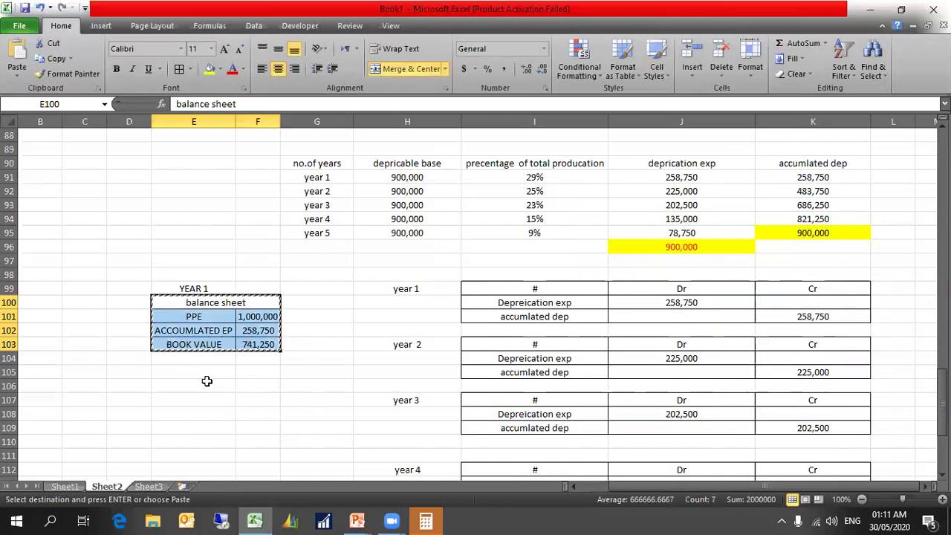
pyautogui.click(206, 384)
pyautogui.press('Return')
pyautogui.click(197, 373)
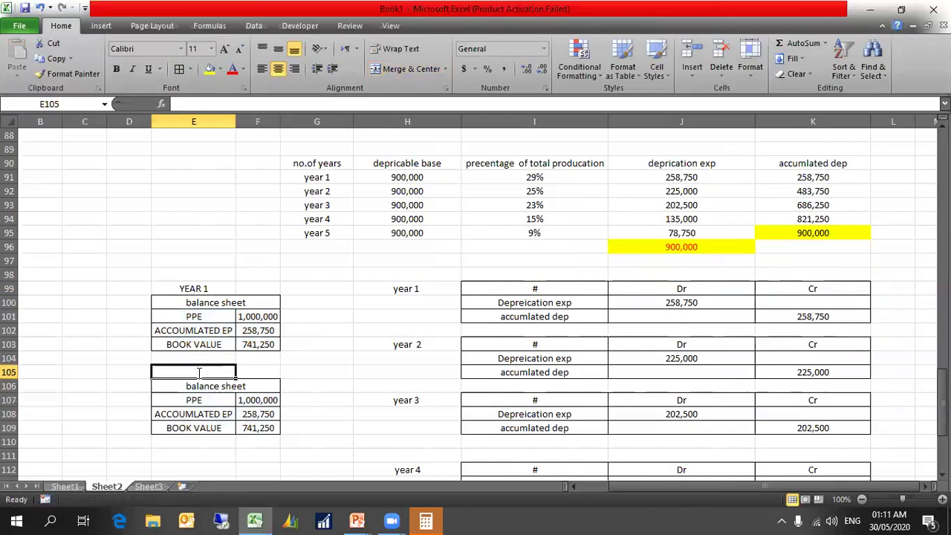
pyautogui.write('YEAR 2')
# Replace the accumulated depreciation in F108 with the year 2 figure from K92, pasted as a value only
pyautogui.press('Tab')
pyautogui.press('Down')
pyautogui.press('Down')
pyautogui.press('Down')
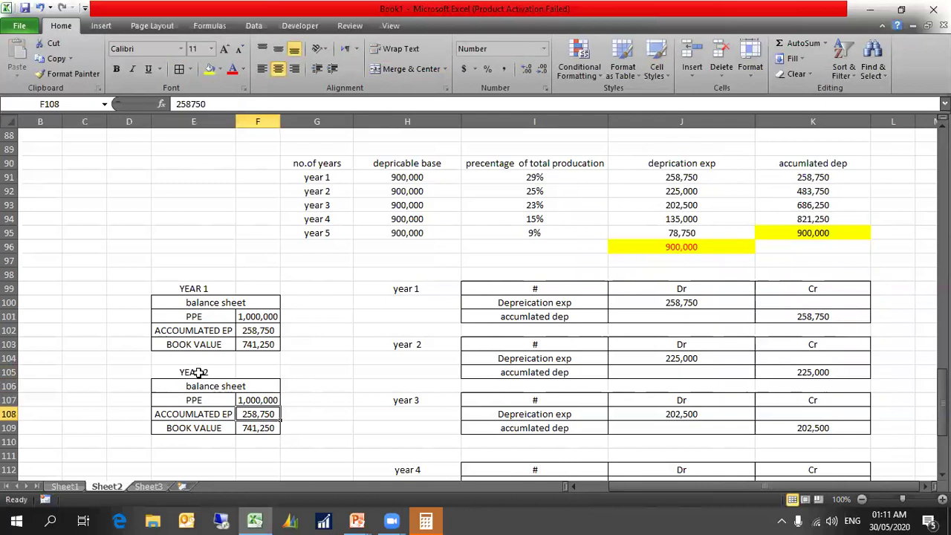
pyautogui.click(847, 193)
pyautogui.hotkey('ctrl', 'c')
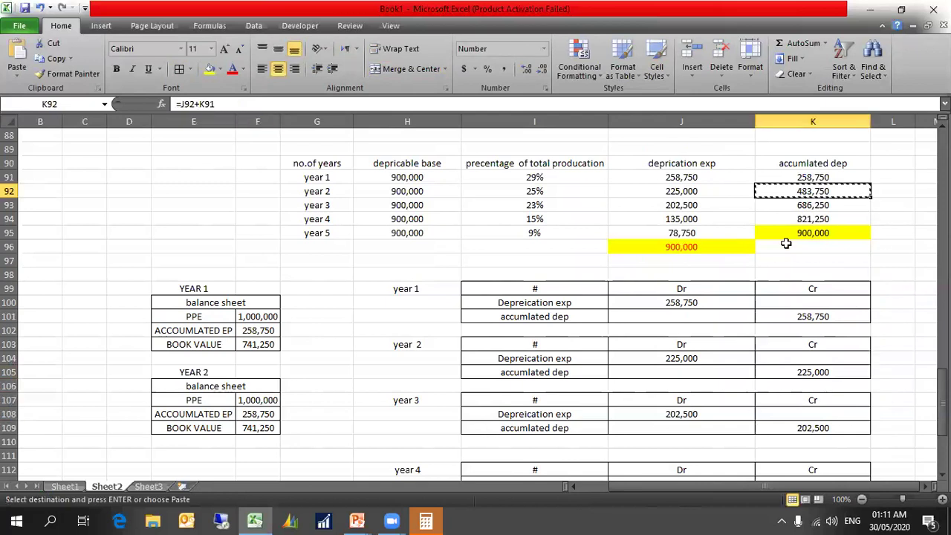
pyautogui.click(258, 414)
pyautogui.hotkey('ctrl', 'v')
pyautogui.rightClick(258, 414)
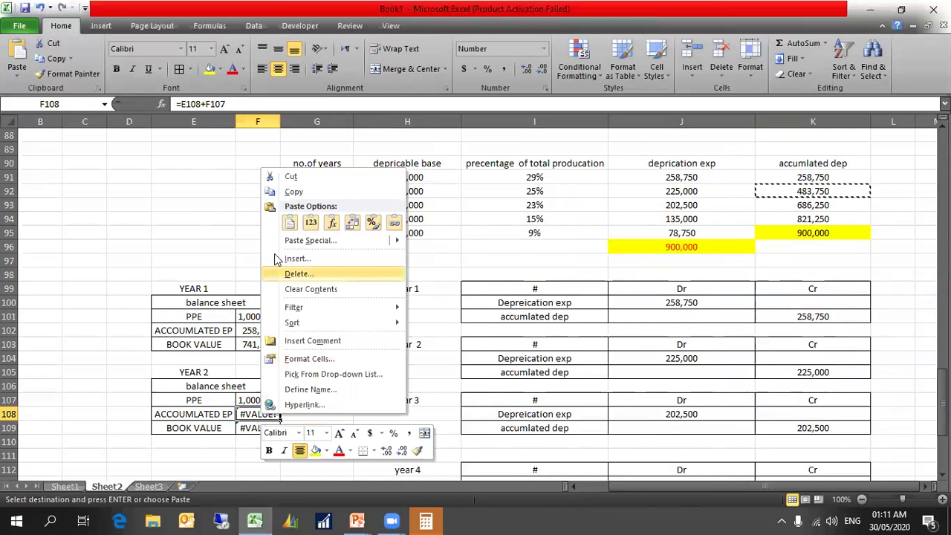
pyautogui.click(301, 222)
pyautogui.click(284, 470)
pyautogui.scroll(-2, 264, 416)
pyautogui.click(282, 357)
pyautogui.click(266, 321)
pyautogui.click(264, 330)
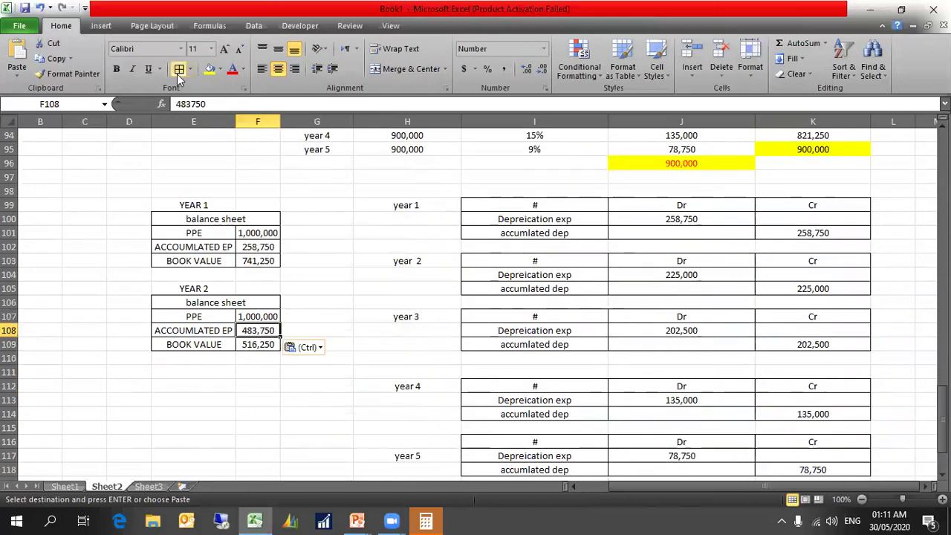
pyautogui.press('Escape')
pyautogui.click(304, 429)
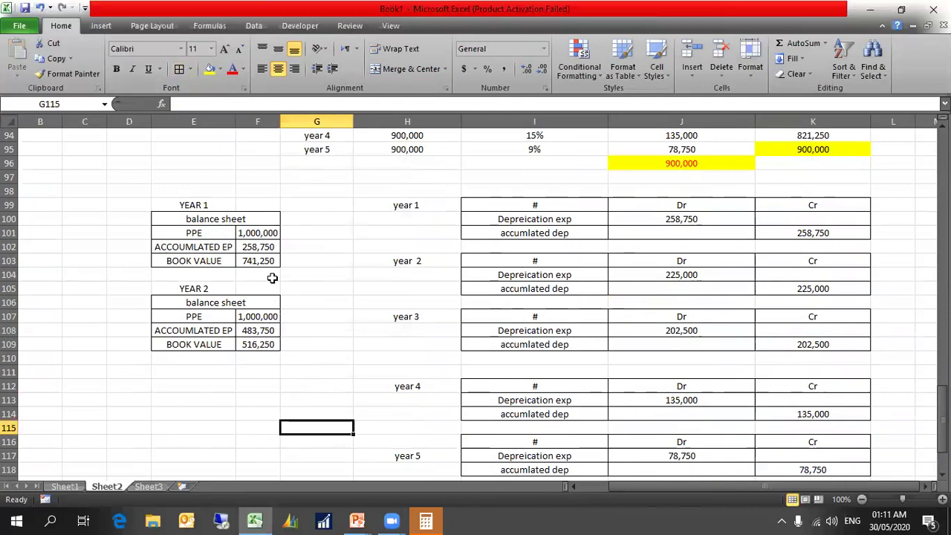
# Review the five-year balance sheet in I120:J124, and switch to the PowerPoint slides to check the straight-line and units-of-output examples
pyautogui.scroll(-7, 317, 287)
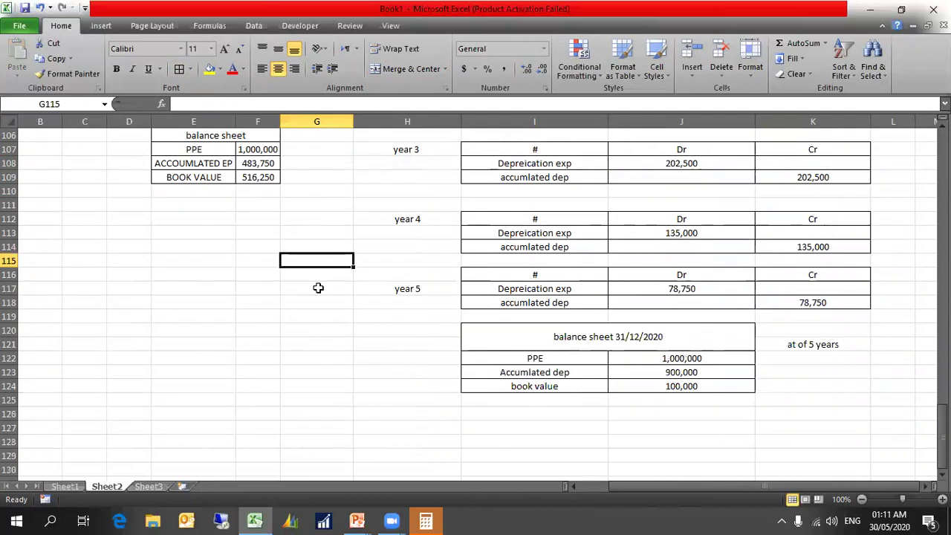
pyautogui.moveTo(562, 219); pyautogui.dragTo(673, 270)
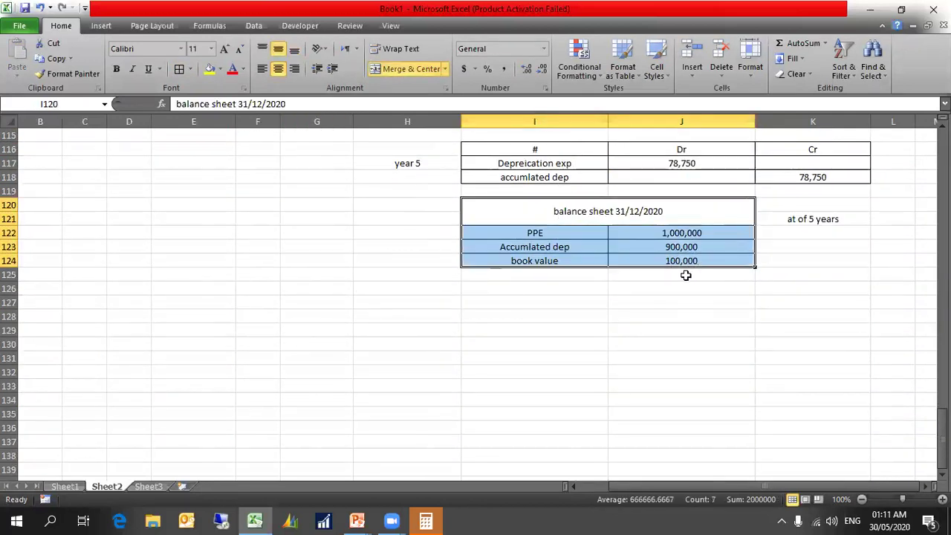
pyautogui.click(675, 273)
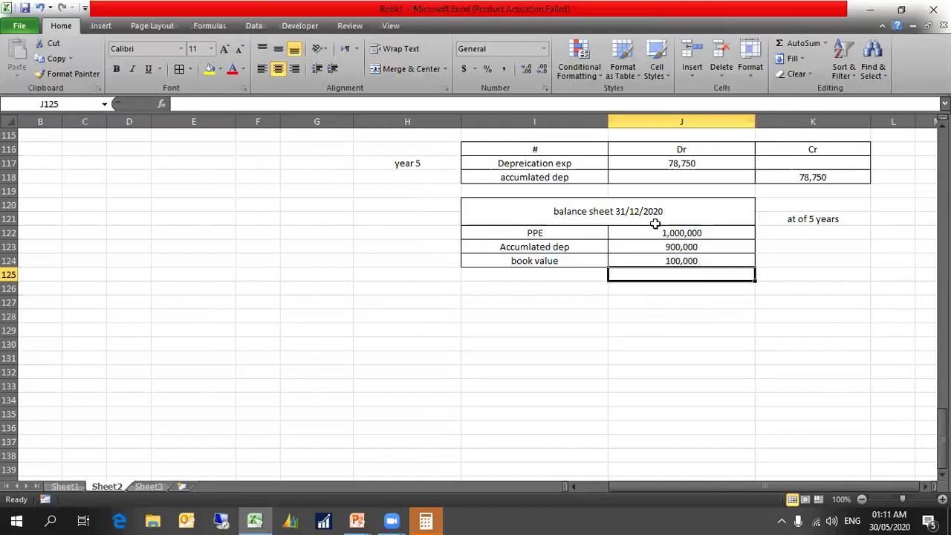
pyautogui.scroll(1, 655, 223)
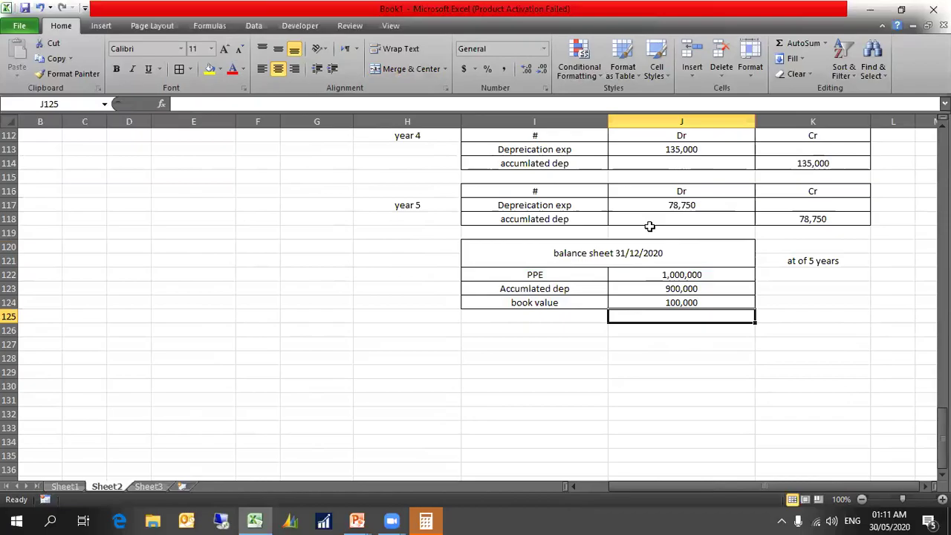
pyautogui.hotkey('alt', 'Tab')
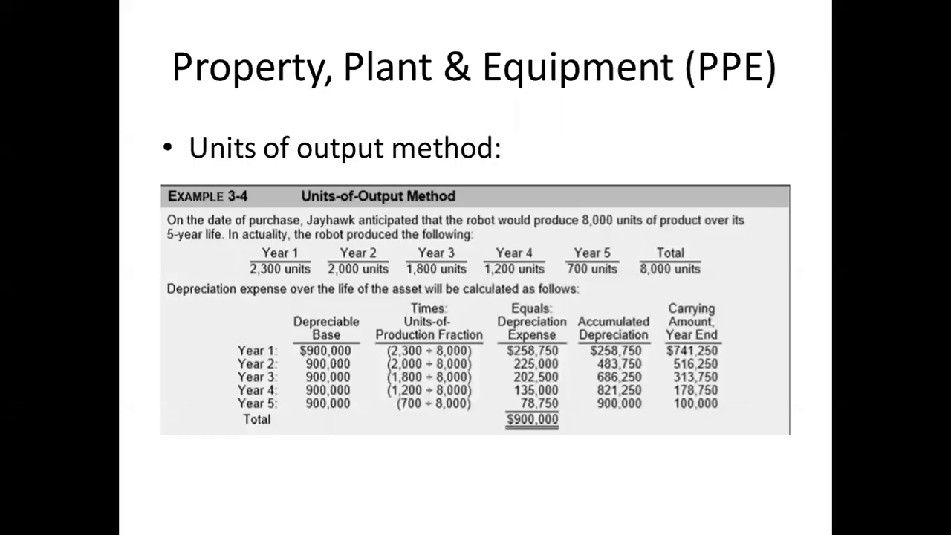
pyautogui.press('Left')
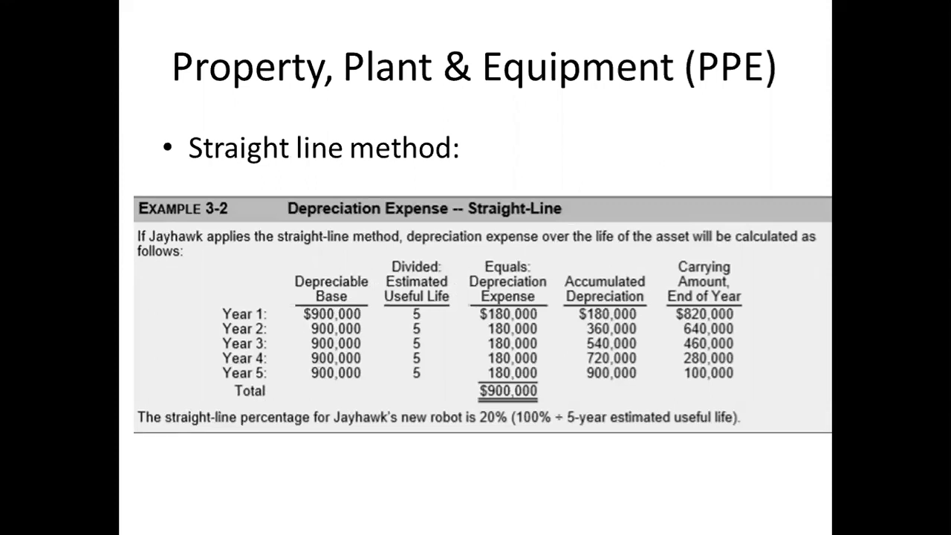
pyautogui.click(532, 49)
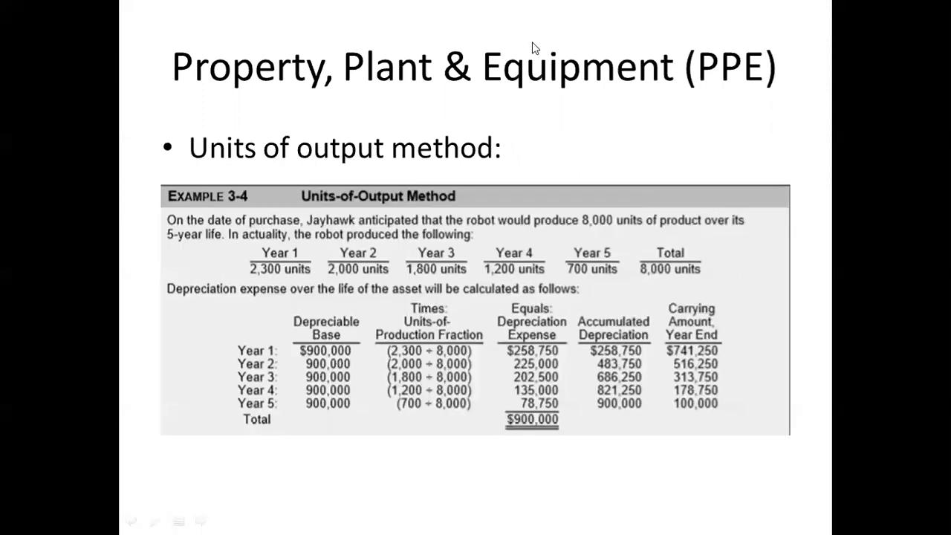
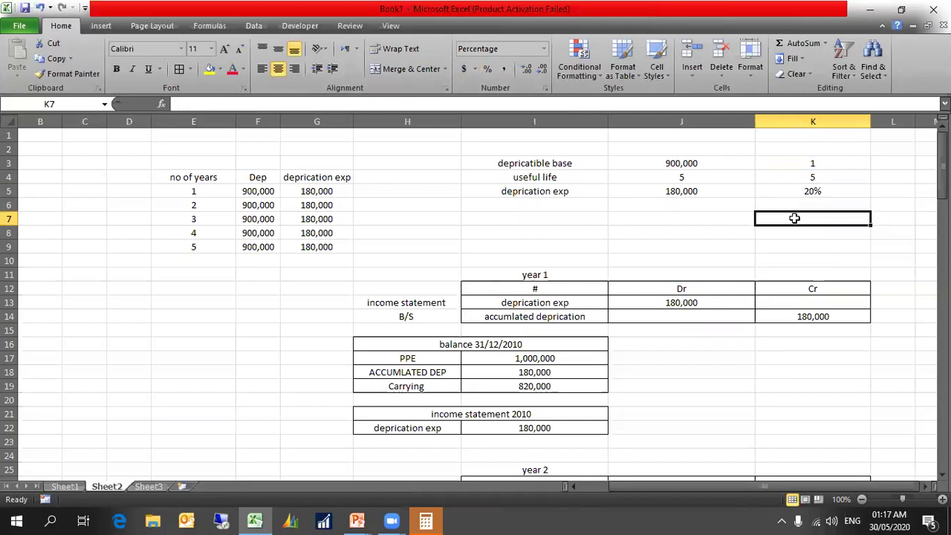
# Calculate the straight-line depreciation expense in L5 as rate times depreciable base, K5*J3
pyautogui.click(887, 193)
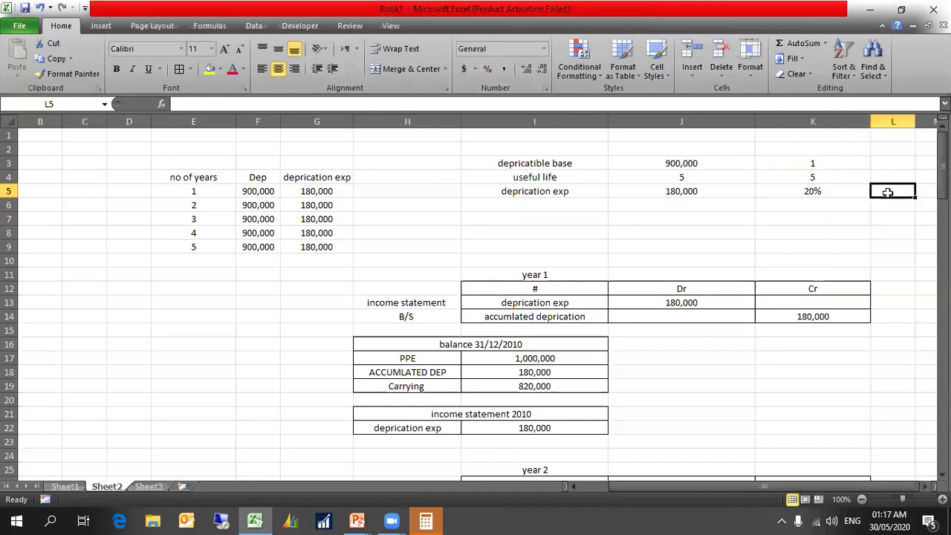
pyautogui.write('=')
pyautogui.click(831, 191)
pyautogui.write('*')
pyautogui.click(708, 164)
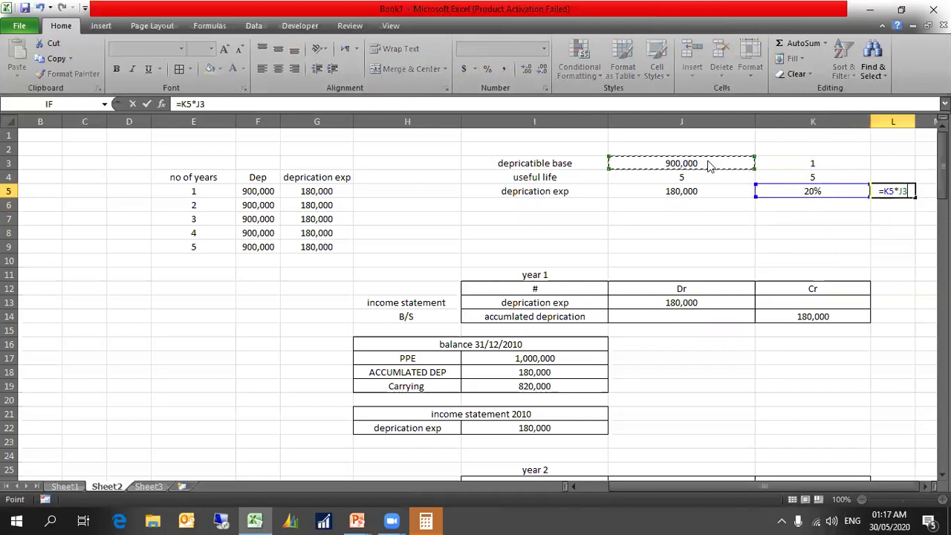
pyautogui.press('Return')
# Apply the number format of the depreciation expense in J5 to the result in L5
pyautogui.click(703, 160)
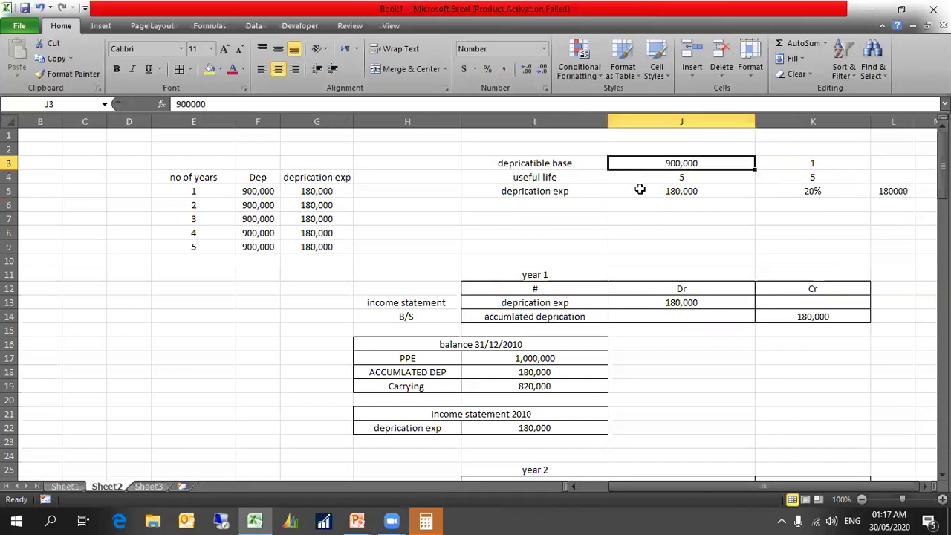
pyautogui.click(640, 191)
pyautogui.click(68, 74)
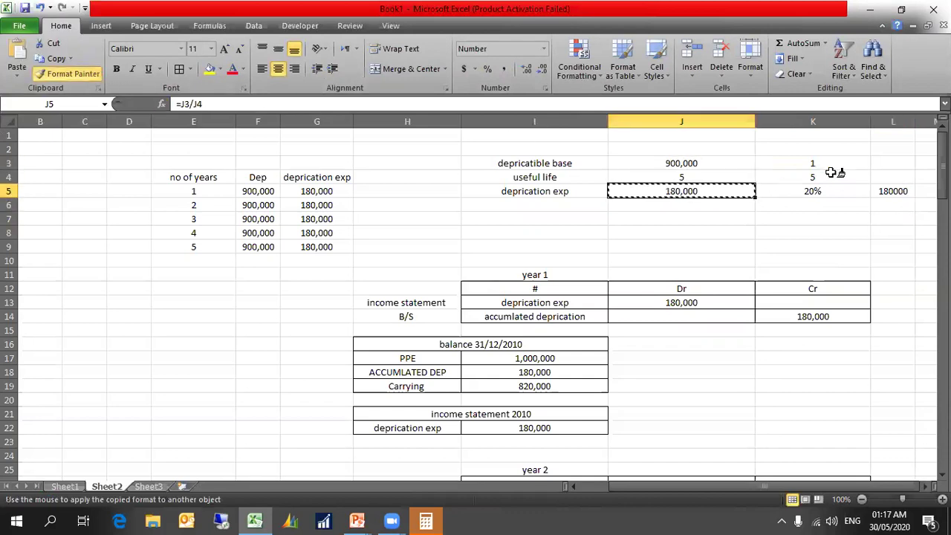
pyautogui.click(901, 191)
pyautogui.scroll(-1, 904, 213)
pyautogui.scroll(1, 871, 200)
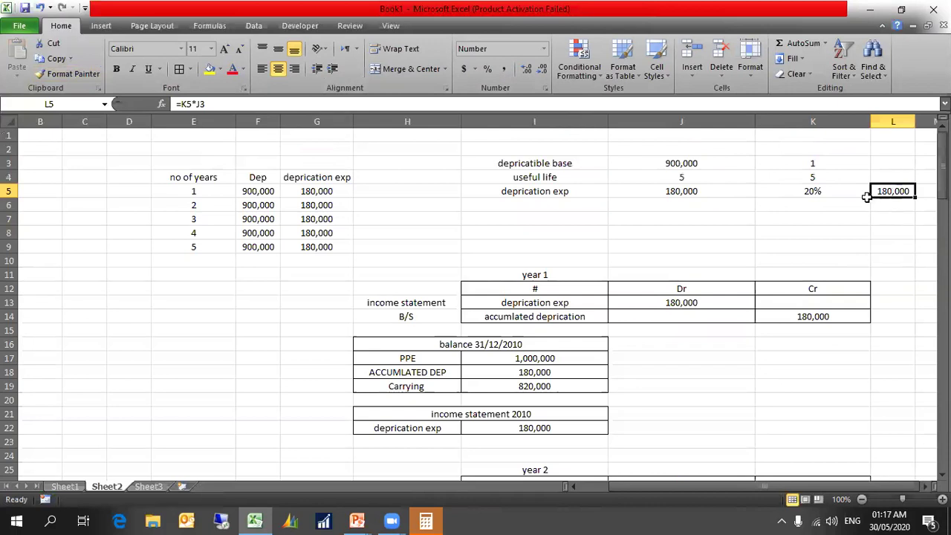
# Examine the depreciable base, useful life and depreciation expense figures in J3:J5 and the rate inputs in K3:K4
pyautogui.click(845, 202)
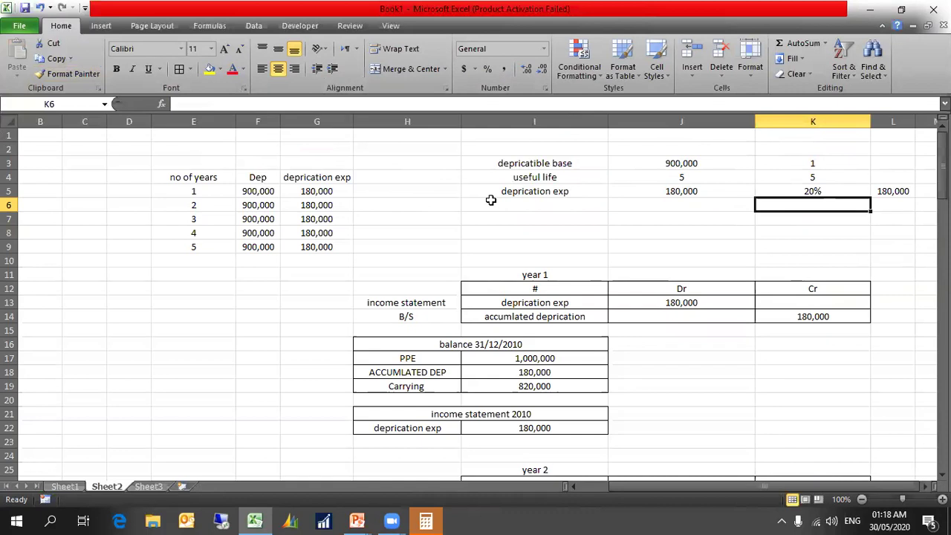
pyautogui.click(672, 167)
pyautogui.click(674, 179)
pyautogui.click(669, 192)
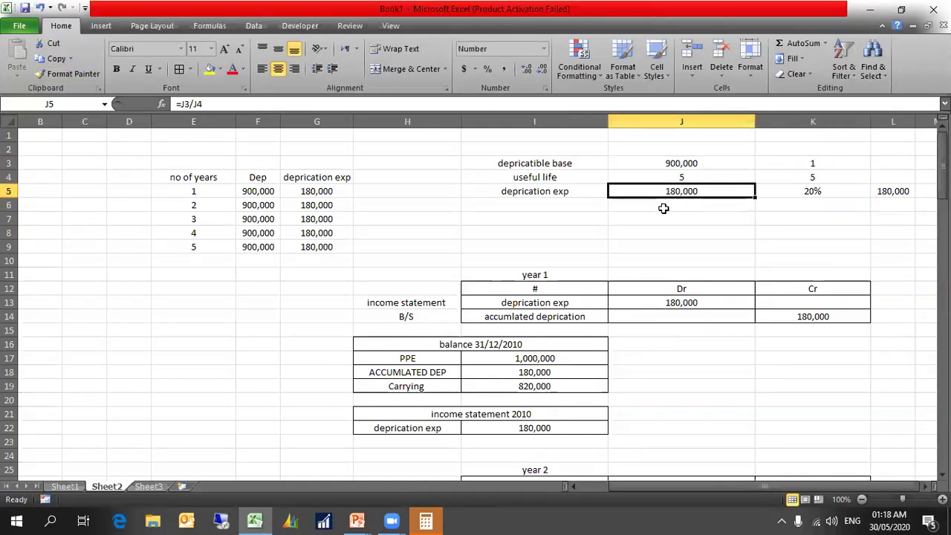
pyautogui.click(671, 220)
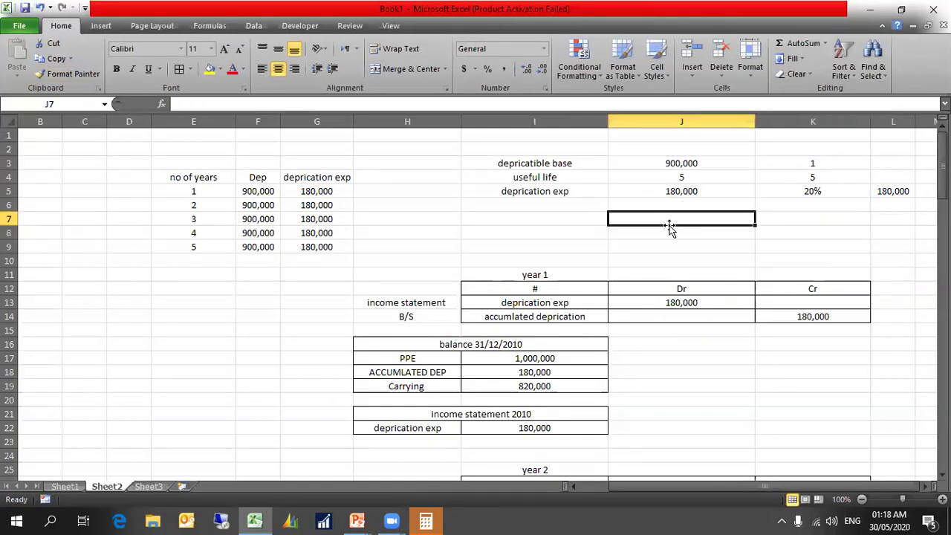
pyautogui.click(801, 164)
pyautogui.click(805, 178)
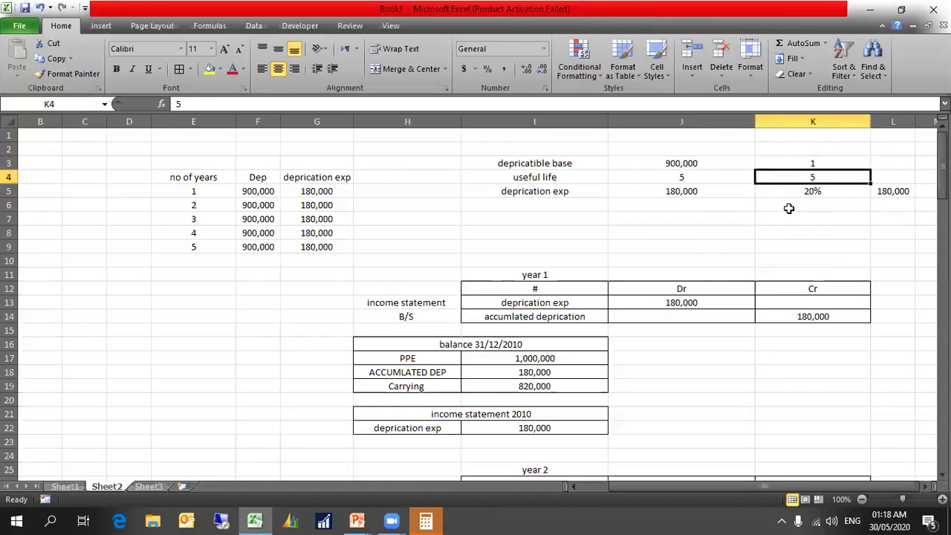
# Clear the depreciation expense heading and yearly figures from G4:G9 of the five-year schedule
pyautogui.click(797, 196)
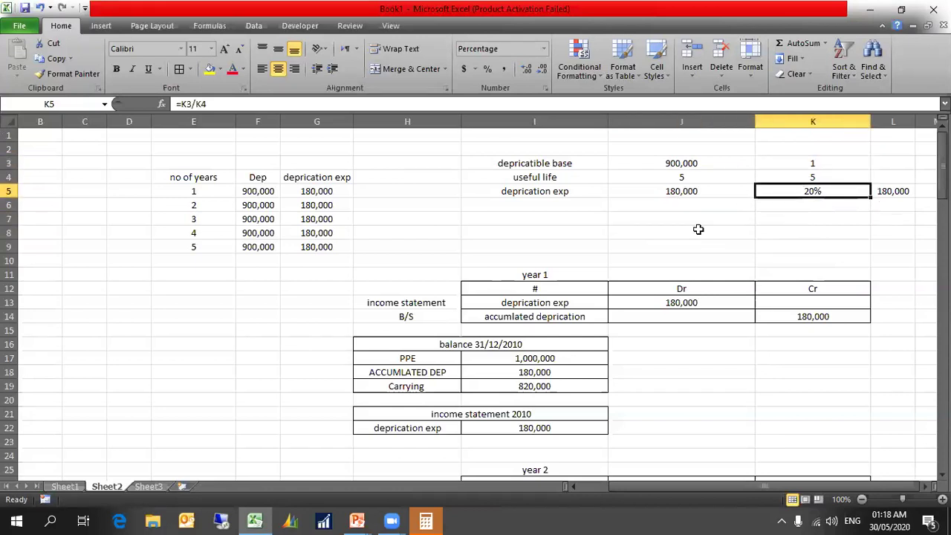
pyautogui.click(385, 189)
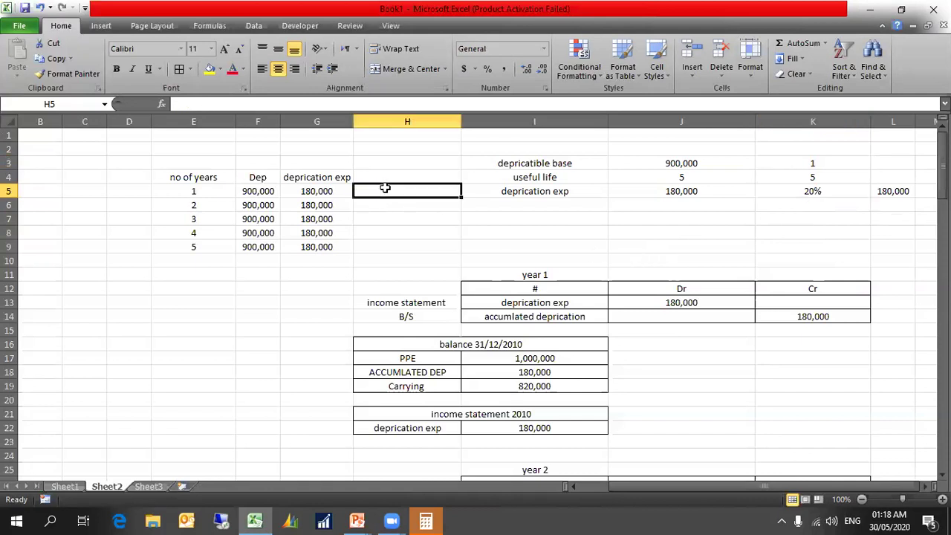
pyautogui.press('Down')
pyautogui.press('Left')
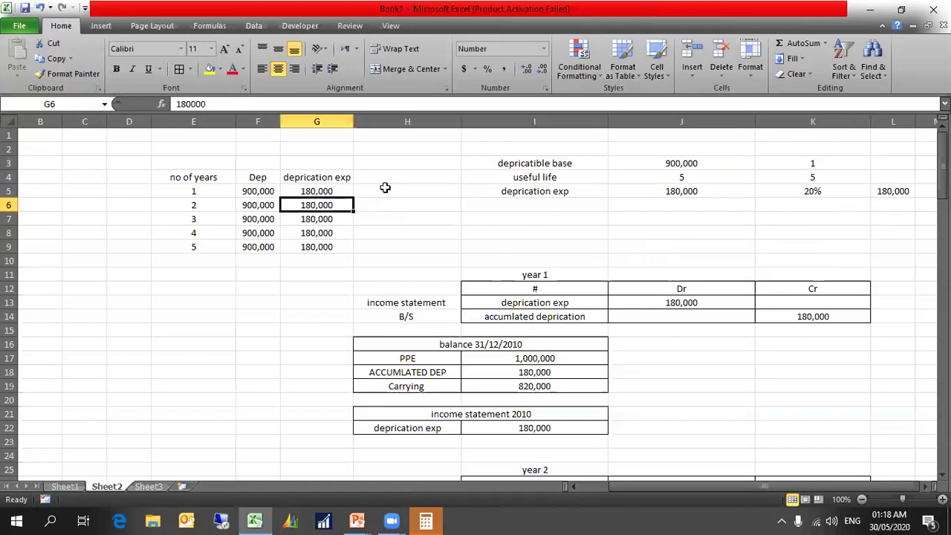
pyautogui.press('Up')
pyautogui.press('Up')
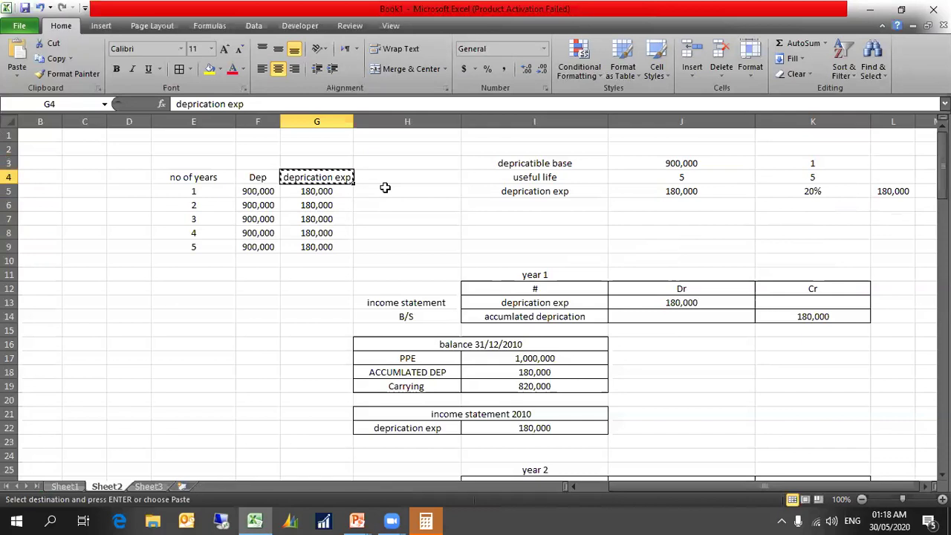
pyautogui.hotkey('shift', 'Down')
pyautogui.hotkey('shift', 'Down')
pyautogui.hotkey('shift', 'Down')
pyautogui.hotkey('shift', 'Down')
pyautogui.hotkey('shift', 'Down')
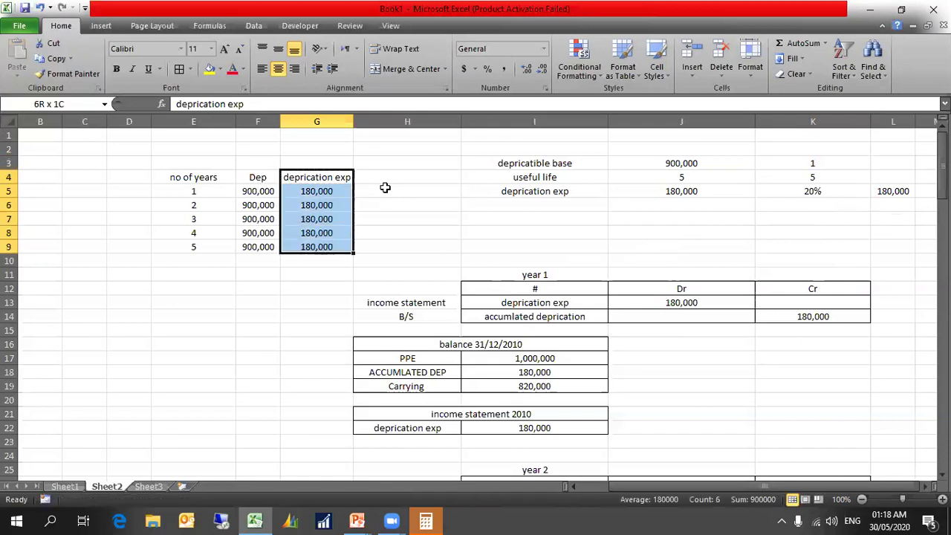
pyautogui.hotkey('ctrl', 'c')
pyautogui.press('Delete')
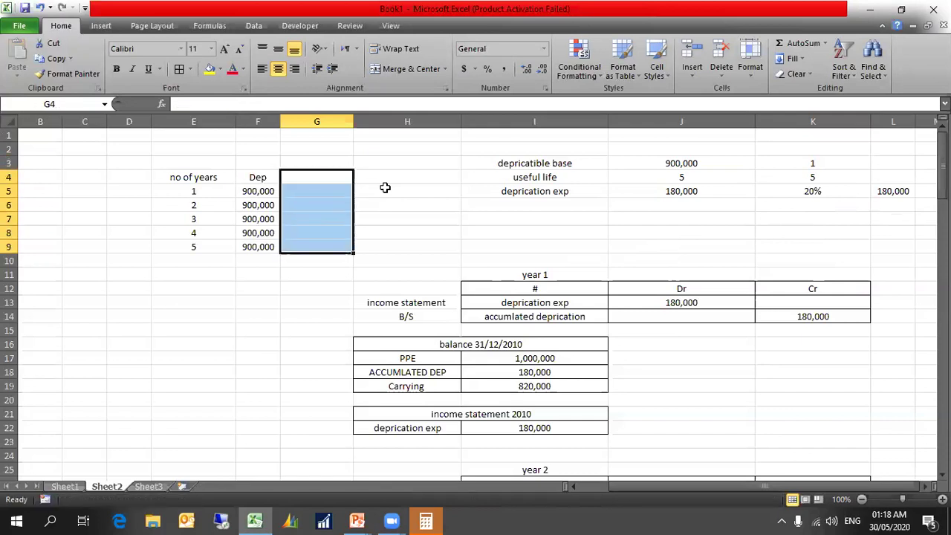
# Head the emptied column "PRECENTAGE" in G4 and enter 20% in G5, formatted as a percentage
pyautogui.press('Down')
pyautogui.press('Up')
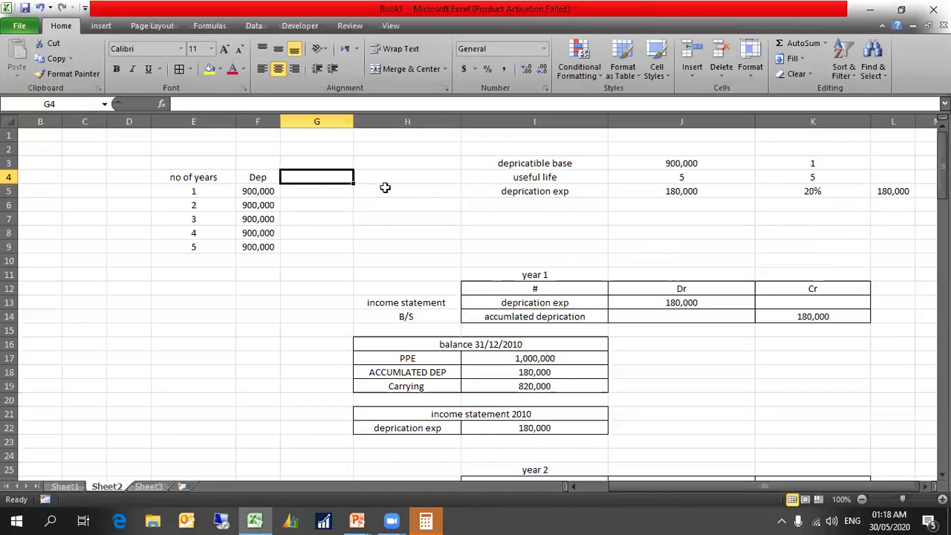
pyautogui.write('D')
pyautogui.write('PRECENTAGE')
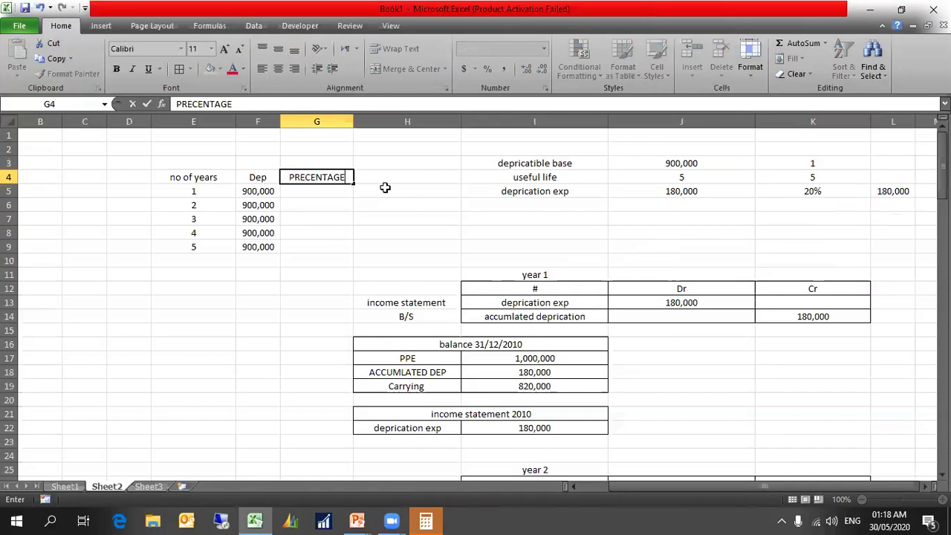
pyautogui.press('Return')
pyautogui.write('20')
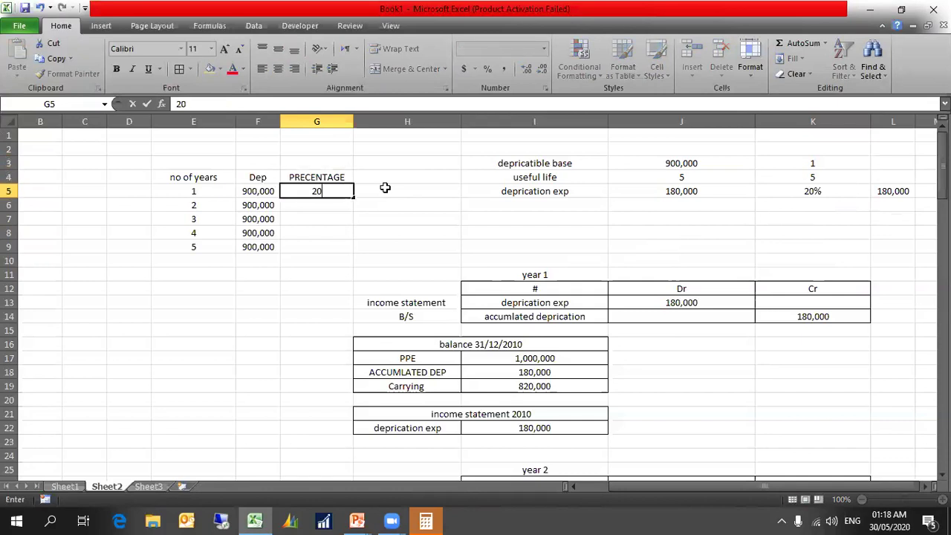
pyautogui.write('%')
pyautogui.press('Up')
pyautogui.press('Down')
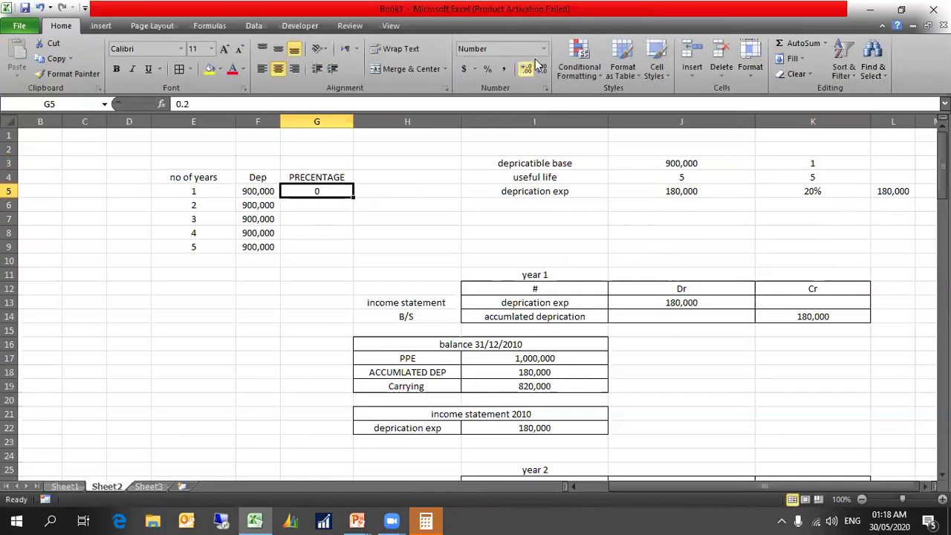
pyautogui.click(483, 73)
# Copy the year 1 rate in G5 down to the remaining years through G9
pyautogui.hotkey('ctrl', 'c')
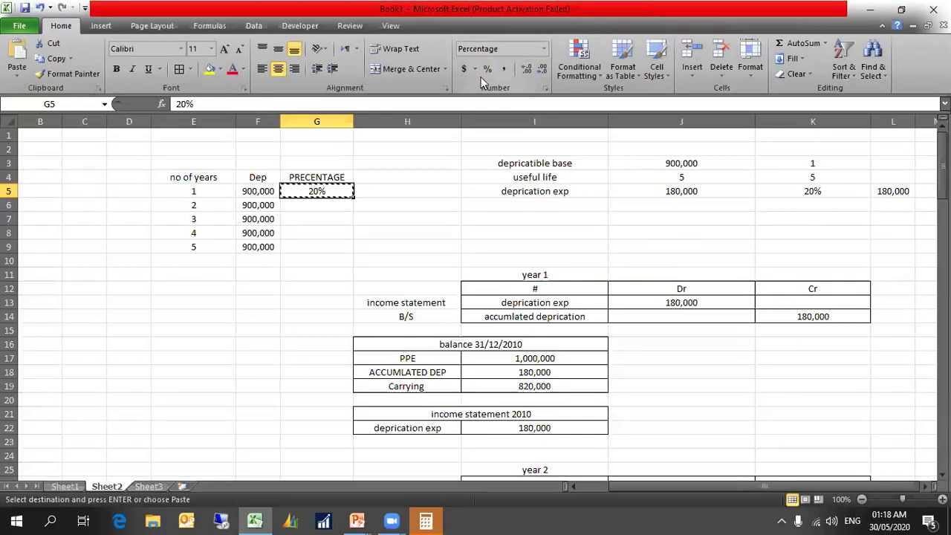
pyautogui.hotkey('shift', 'Down')
pyautogui.hotkey('shift', 'Down')
pyautogui.hotkey('shift', 'Down')
pyautogui.hotkey('shift', 'Down')
pyautogui.press('Return')
# Add the column heading "DEPRICATION EXP" in H4, beside the percentage column
pyautogui.press('Right')
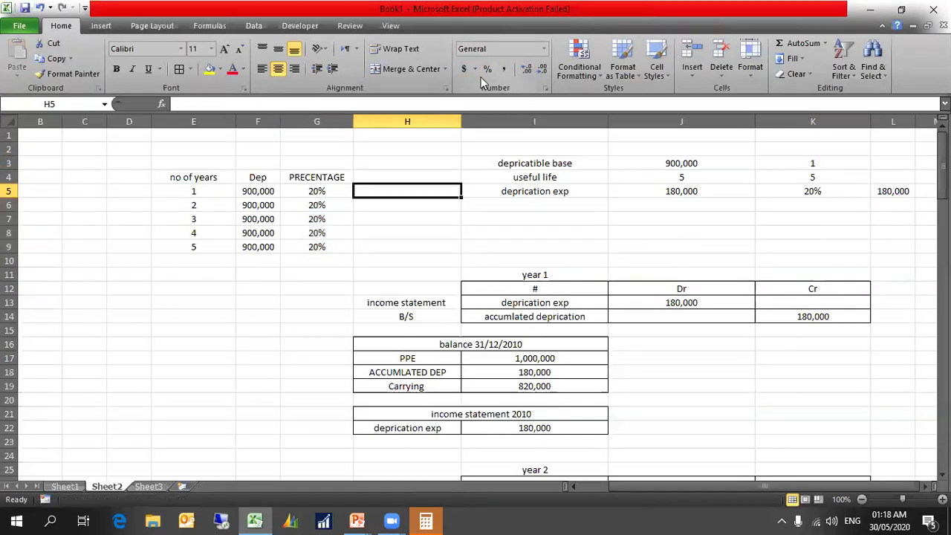
pyautogui.press('Up')
pyautogui.write('DEPRICATION EXP')
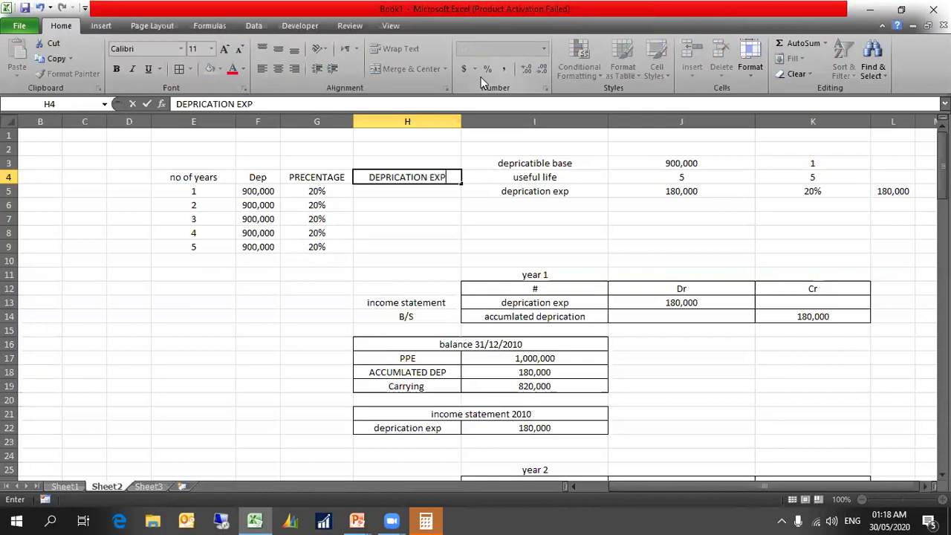
pyautogui.press('Return')
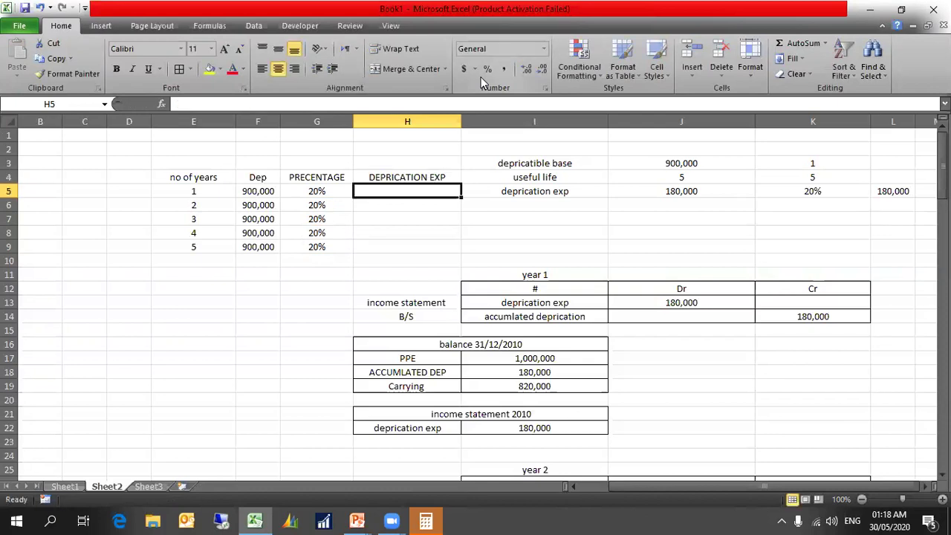
# Calculate the yearly depreciation expense in H5 as F5*G5 and fill the formula down to H9
pyautogui.write('=')
pyautogui.click(269, 191)
pyautogui.write('*')
pyautogui.click(322, 193)
pyautogui.press('Return')
pyautogui.click(455, 190)
pyautogui.doubleClick(460, 196)
# Apply the number format of the depreciable base in J3 to the depreciation expenses in H5:H9
pyautogui.click(624, 162)
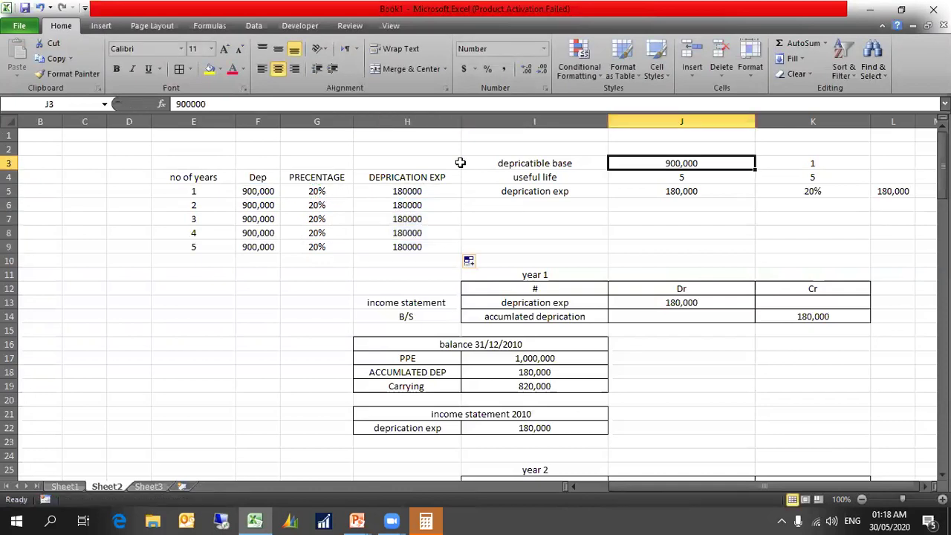
pyautogui.click(67, 74)
pyautogui.moveTo(435, 195); pyautogui.dragTo(428, 247)
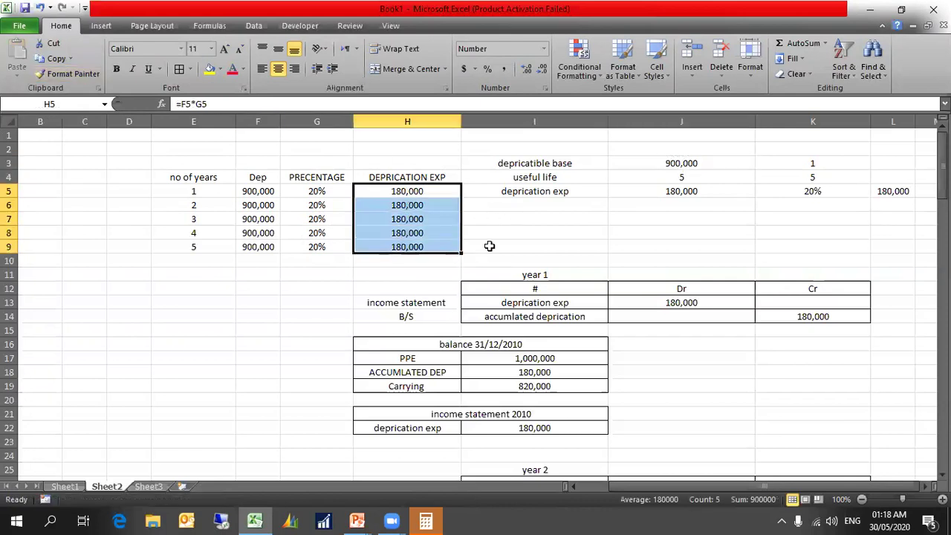
pyautogui.click(520, 246)
# Examine the depreciation expense formula in J5 and the straight-line rate calculation in K3:K5
pyautogui.click(708, 197)
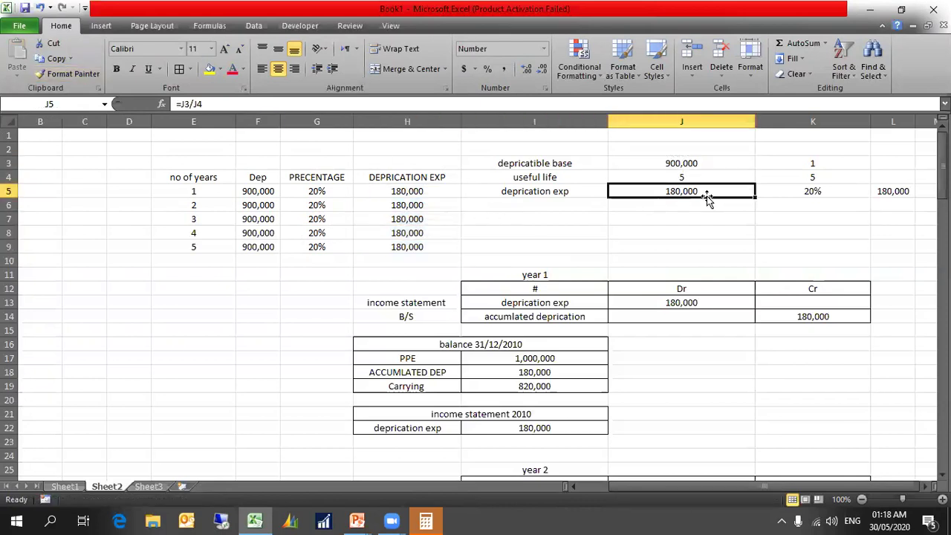
pyautogui.click(788, 192)
pyautogui.moveTo(805, 161); pyautogui.dragTo(805, 187)
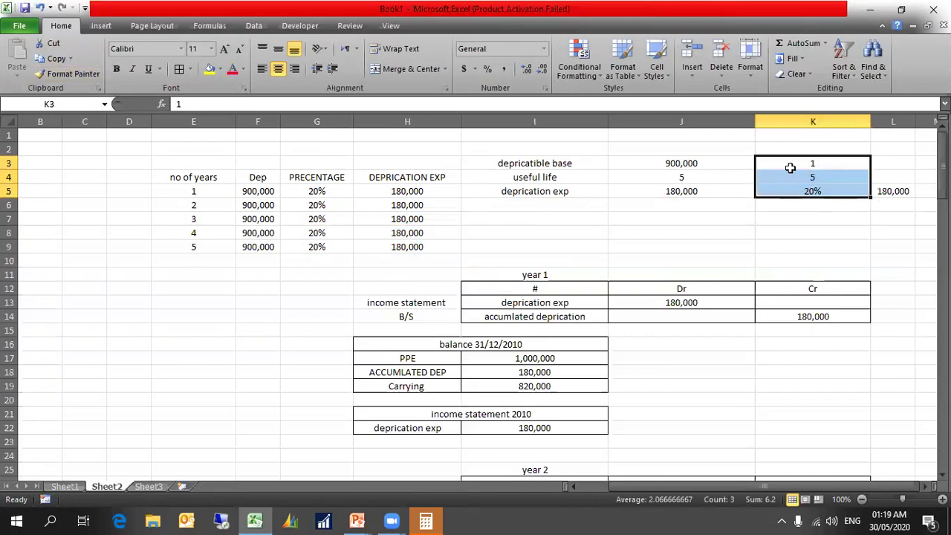
pyautogui.click(809, 182)
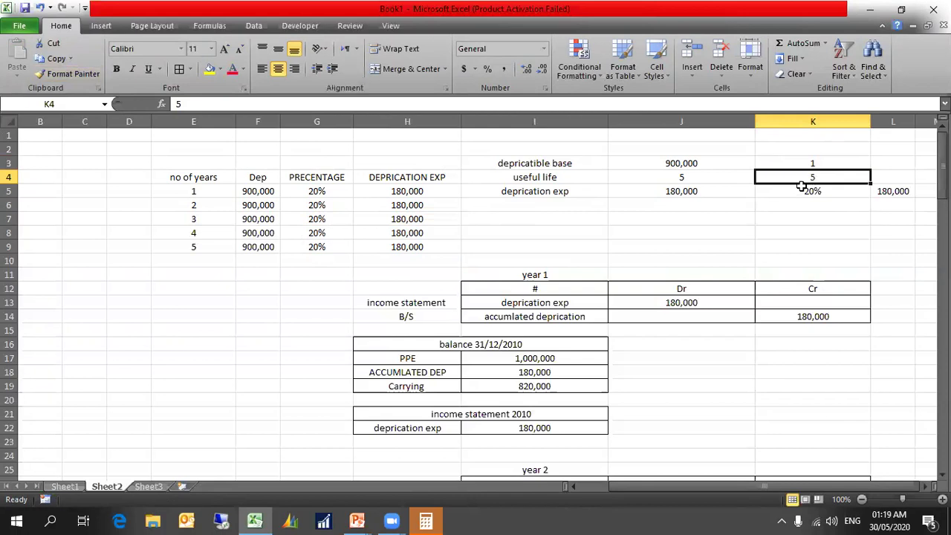
pyautogui.click(805, 191)
pyautogui.scroll(-2, 803, 189)
pyautogui.scroll(2, 803, 189)
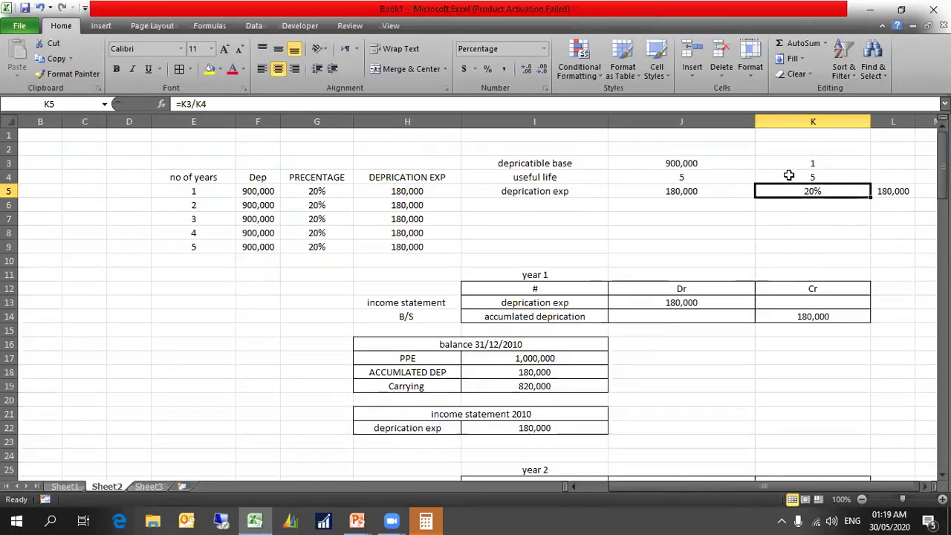
pyautogui.click(817, 205)
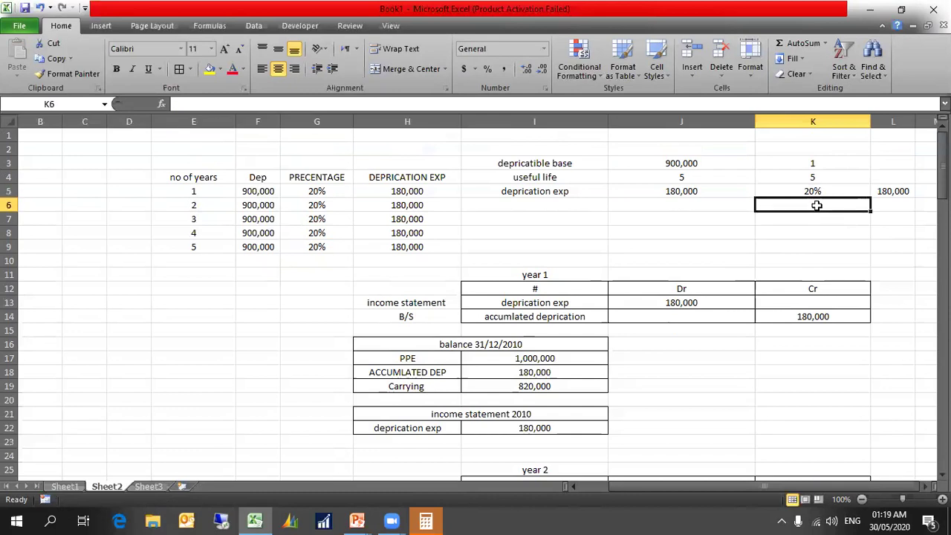
pyautogui.write('=')
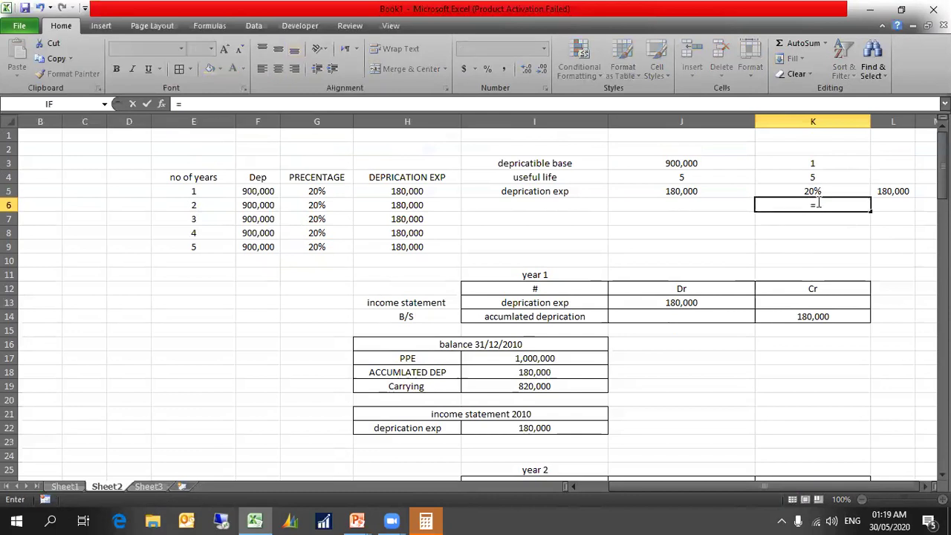
pyautogui.click(818, 191)
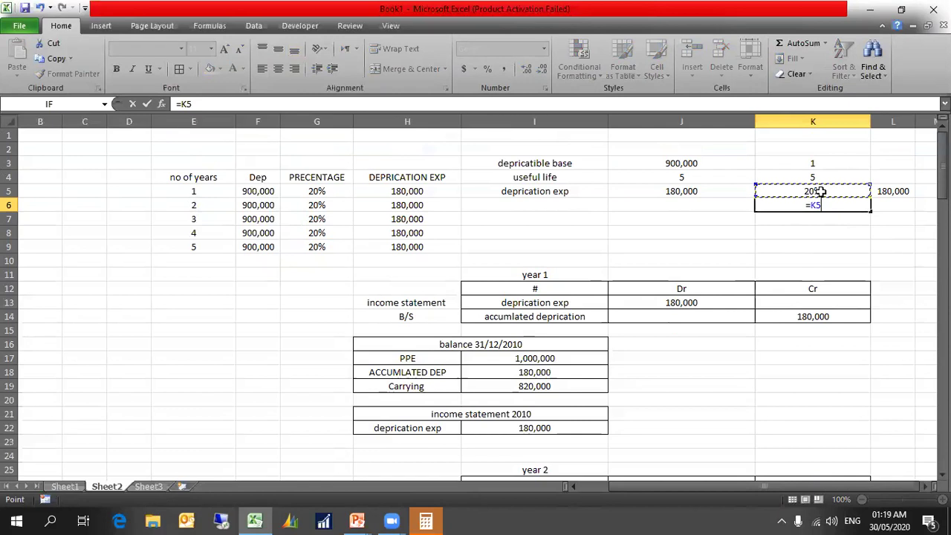
pyautogui.press('Escape')
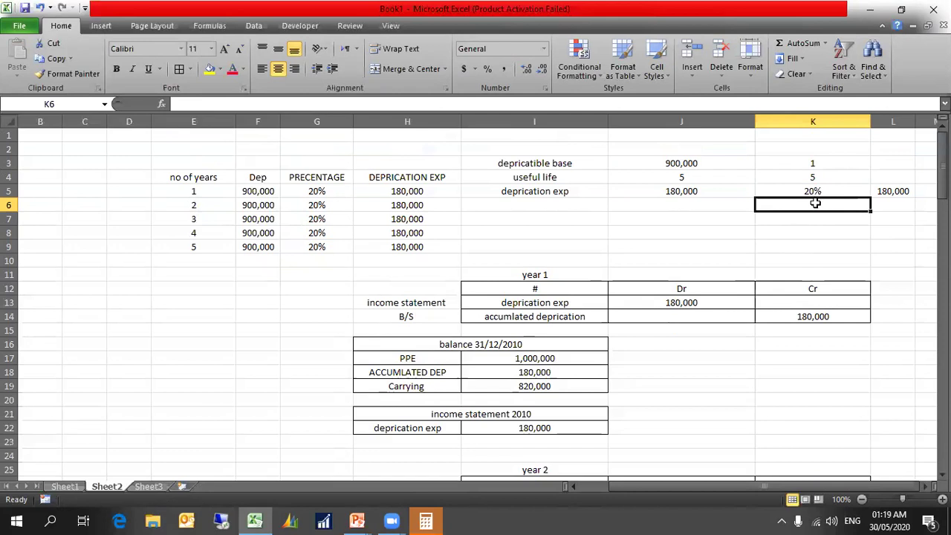
# Calculate the double-declining rate in K6 as K5*2 and format it as a percentage
pyautogui.write('=')
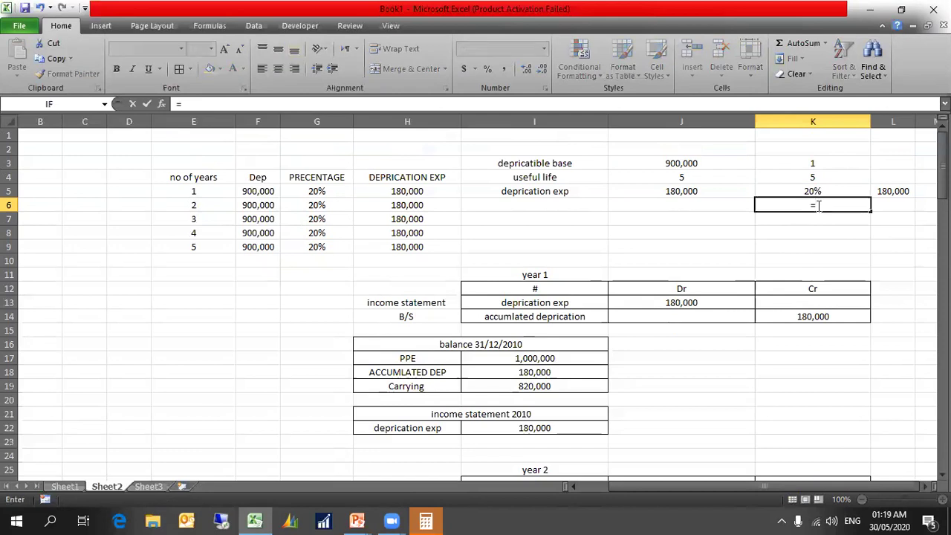
pyautogui.click(818, 191)
pyautogui.write('*')
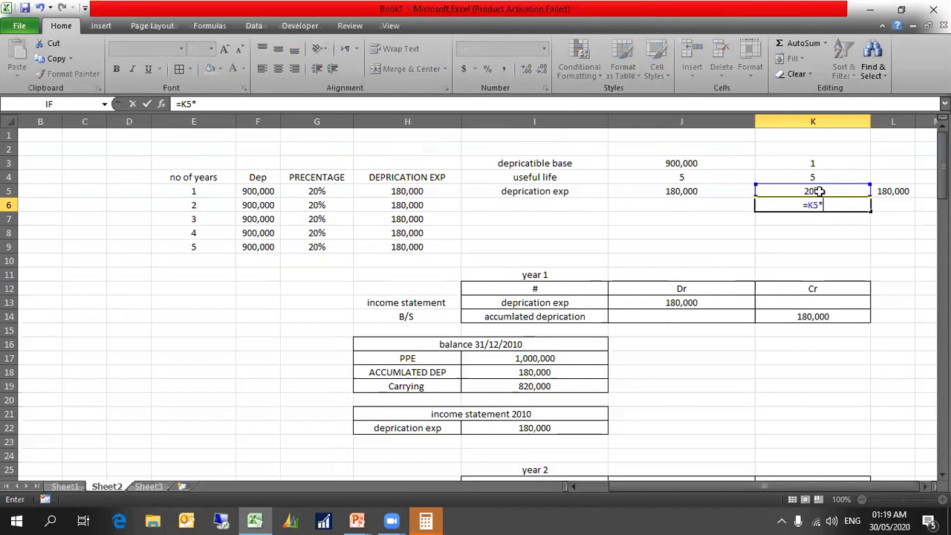
pyautogui.write('2')
pyautogui.press('Return')
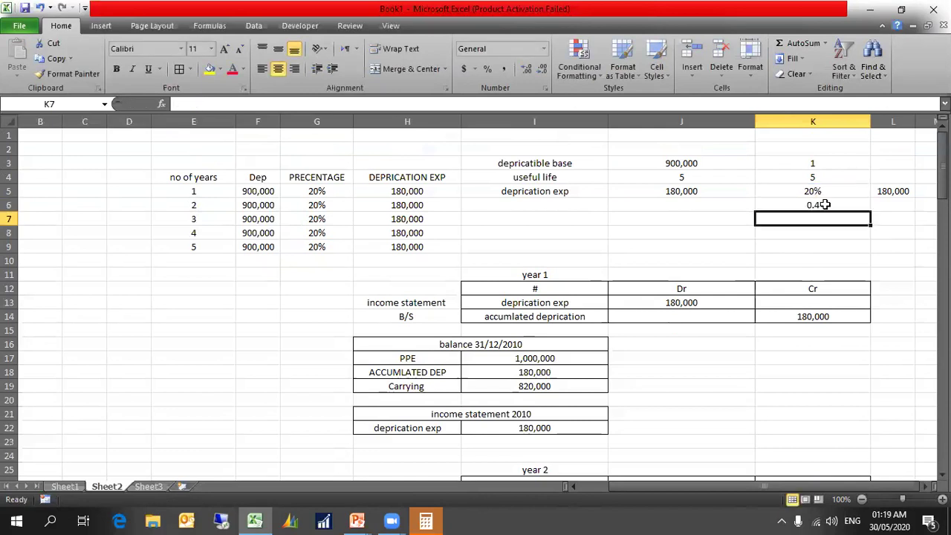
pyautogui.click(822, 206)
pyautogui.click(500, 71)
pyautogui.click(489, 72)
pyautogui.press('Return')
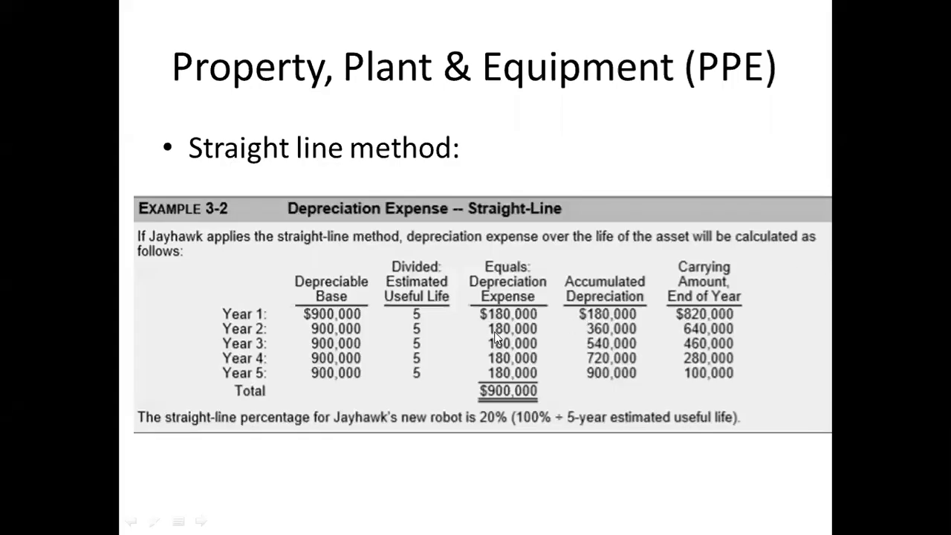
# Check the double-declining-balance example in the PowerPoint slides and switch back to the Excel workbook
pyautogui.click(497, 336)
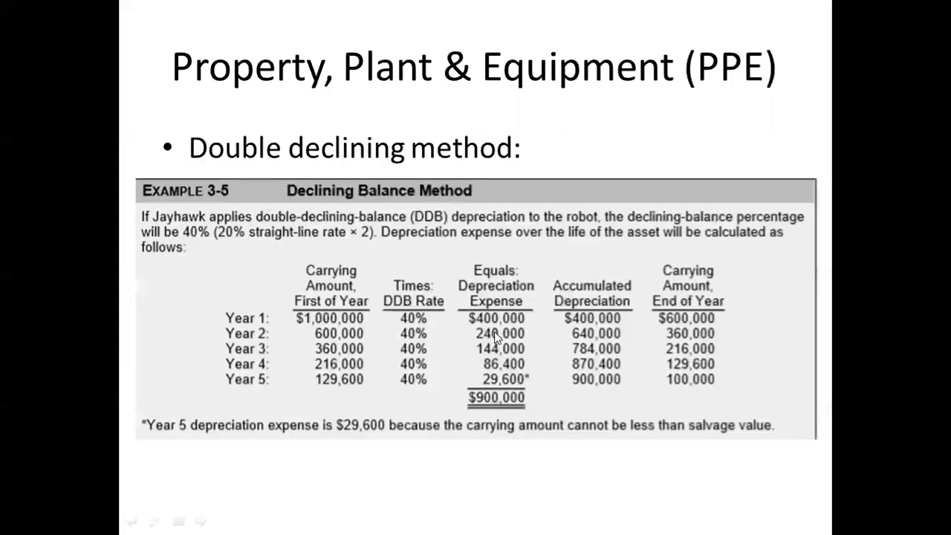
pyautogui.click(472, 327)
pyautogui.scroll(1, 444, 321)
pyautogui.hotkey('alt', 'Tab')
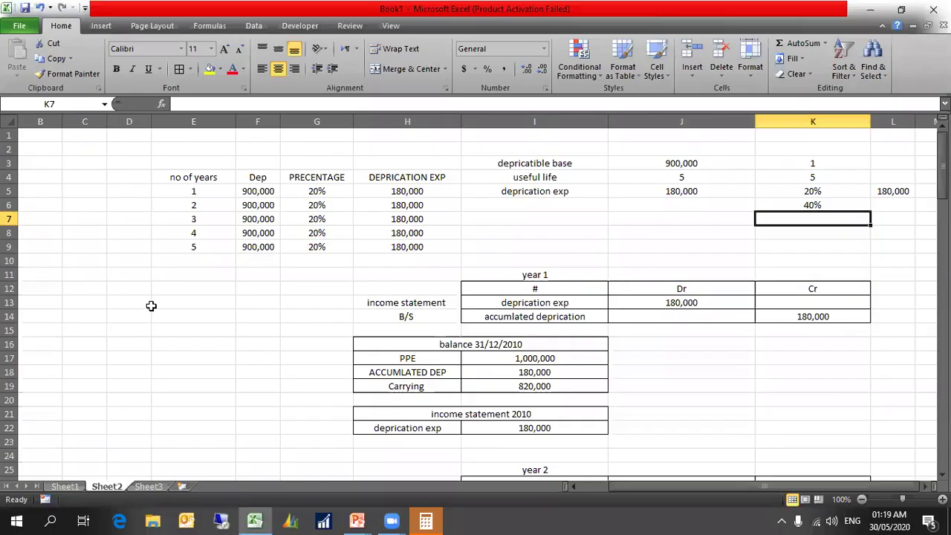
# Review the yearly rates, bases and depreciation expenses in F5:H9 against the rate calculation in K3:K5
pyautogui.scroll(-4, 88, 398)
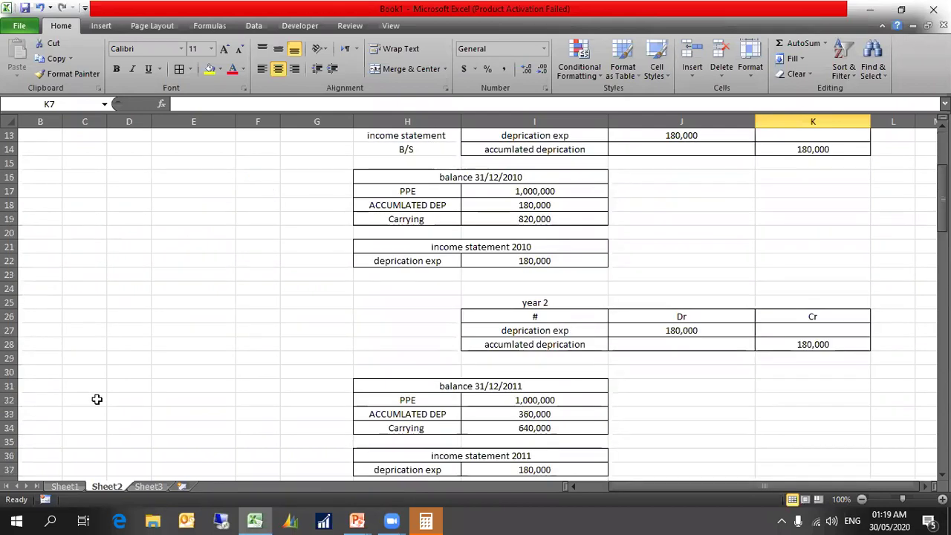
pyautogui.scroll(4, 96, 397)
pyautogui.click(93, 335)
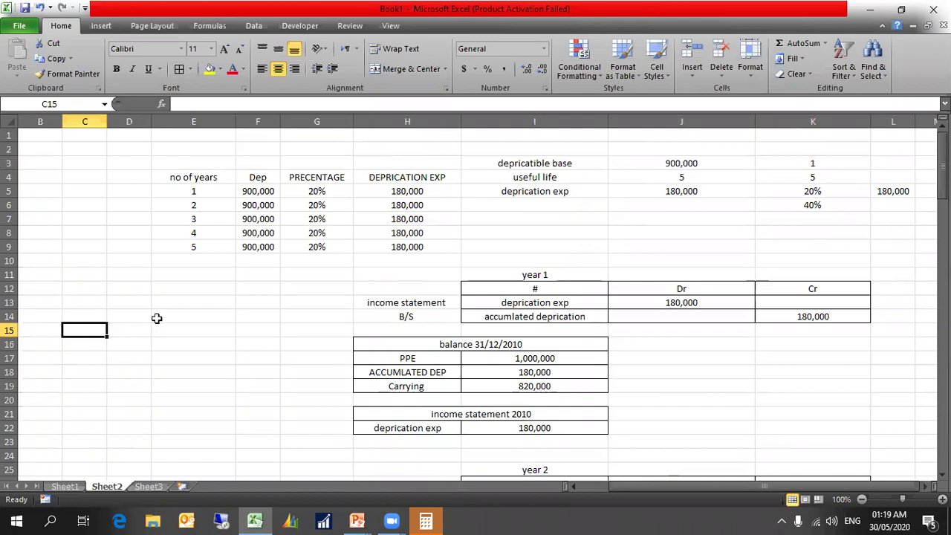
pyautogui.moveTo(311, 190); pyautogui.dragTo(311, 252)
pyautogui.click(818, 165)
pyautogui.click(816, 177)
pyautogui.click(812, 191)
pyautogui.click(331, 204)
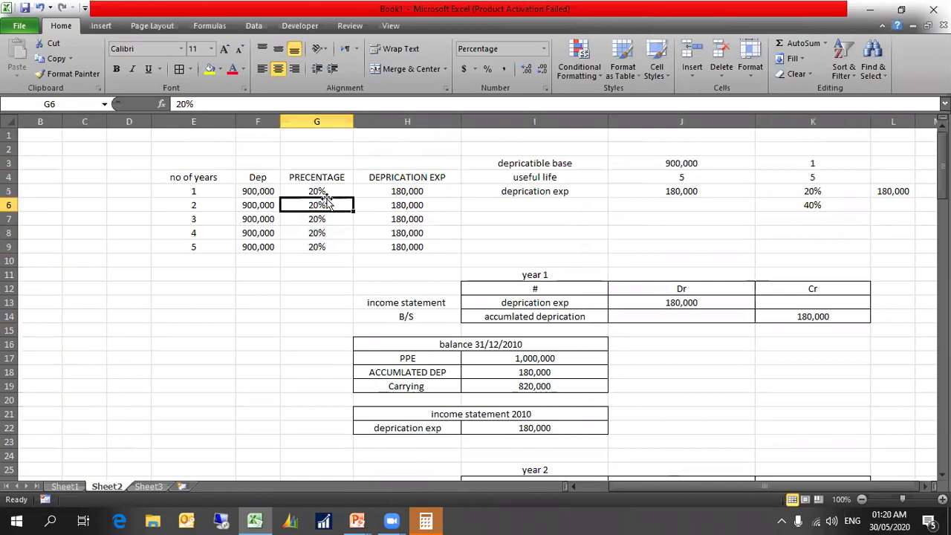
pyautogui.click(245, 194)
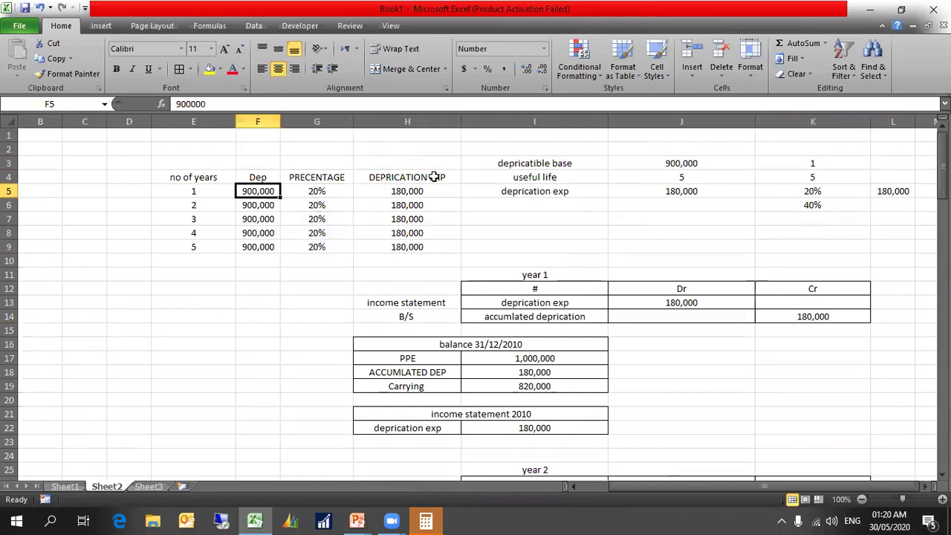
pyautogui.moveTo(427, 191); pyautogui.dragTo(429, 243)
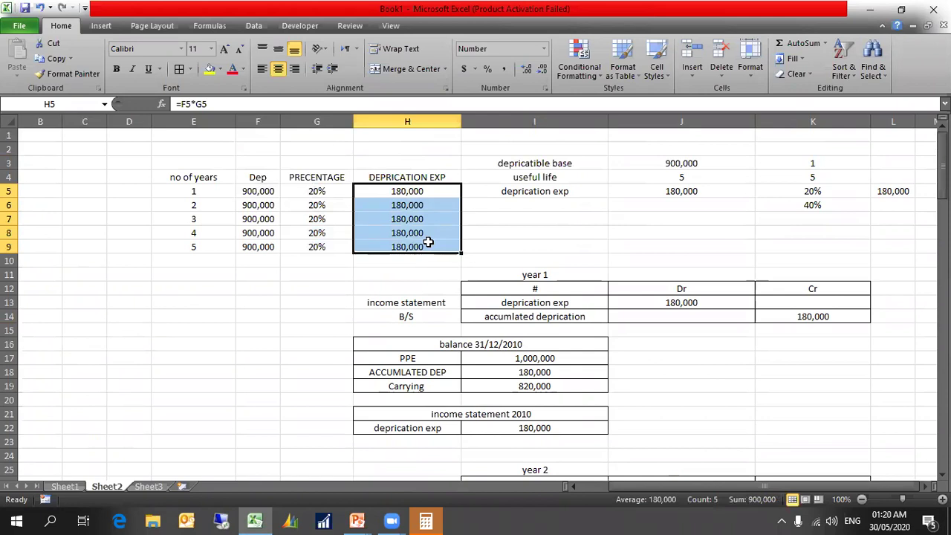
# Review the depreciable base, useful life and depreciation expense in J3:J5 against the yearly expenses in H5:H9
pyautogui.click(654, 165)
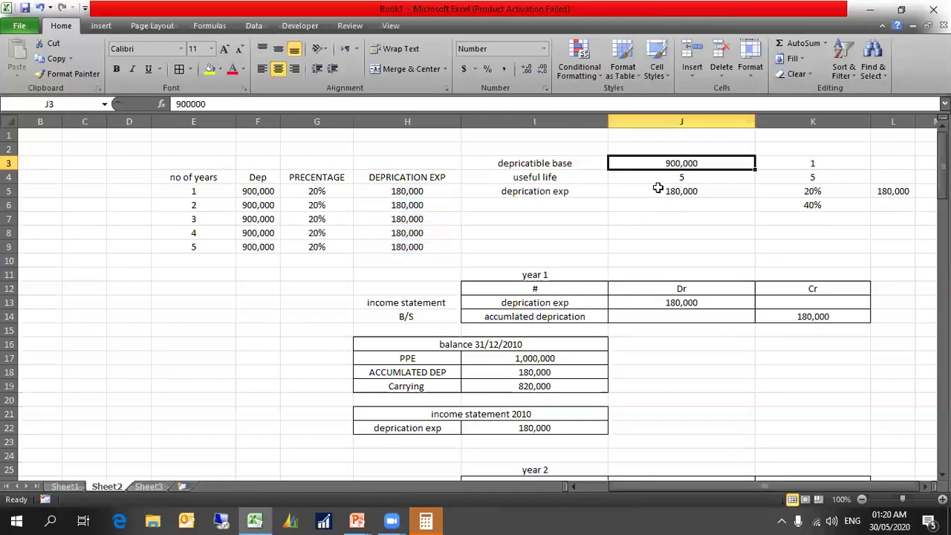
pyautogui.click(657, 188)
pyautogui.click(661, 178)
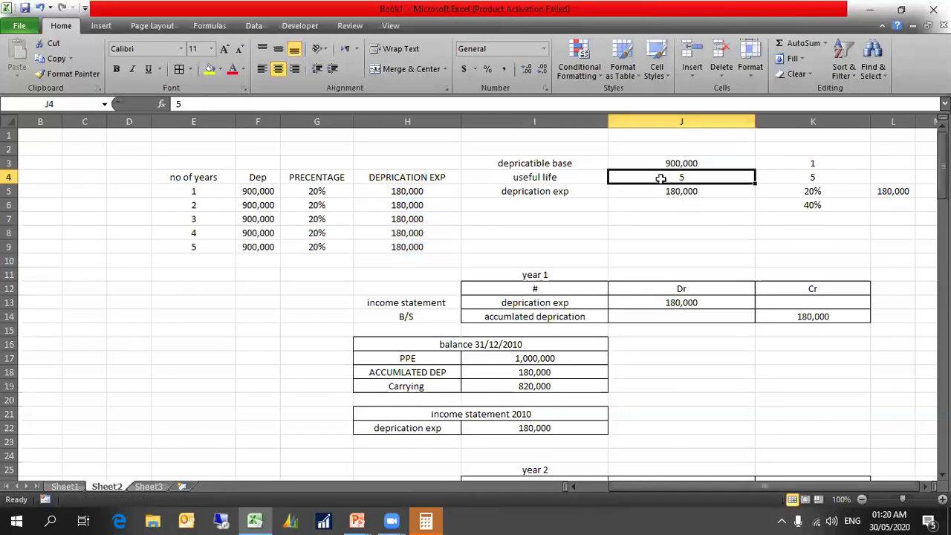
pyautogui.click(633, 190)
pyautogui.moveTo(422, 195); pyautogui.dragTo(434, 246)
pyautogui.click(596, 248)
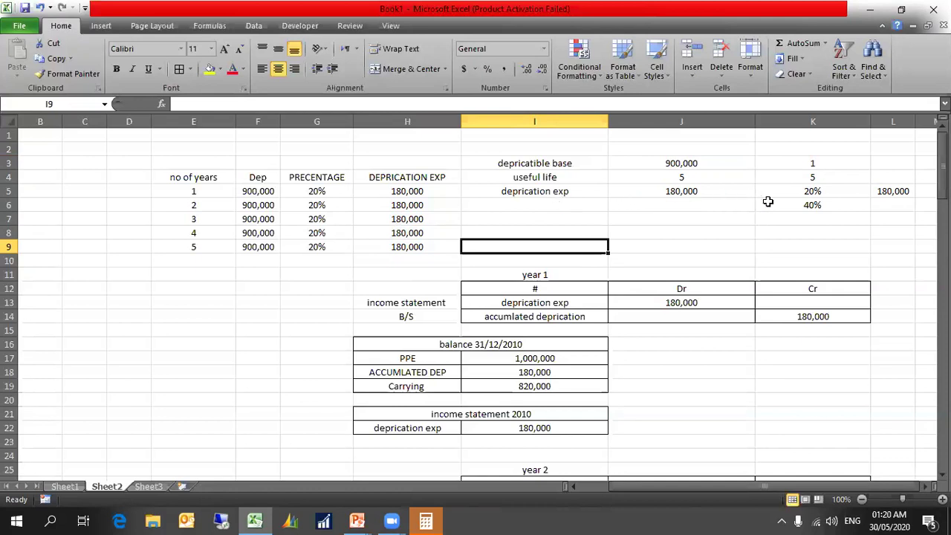
# Compare the yearly percentages in G5:G9 with the straight-line and double-declining rate calculations in K3:K6
pyautogui.click(795, 207)
pyautogui.click(799, 230)
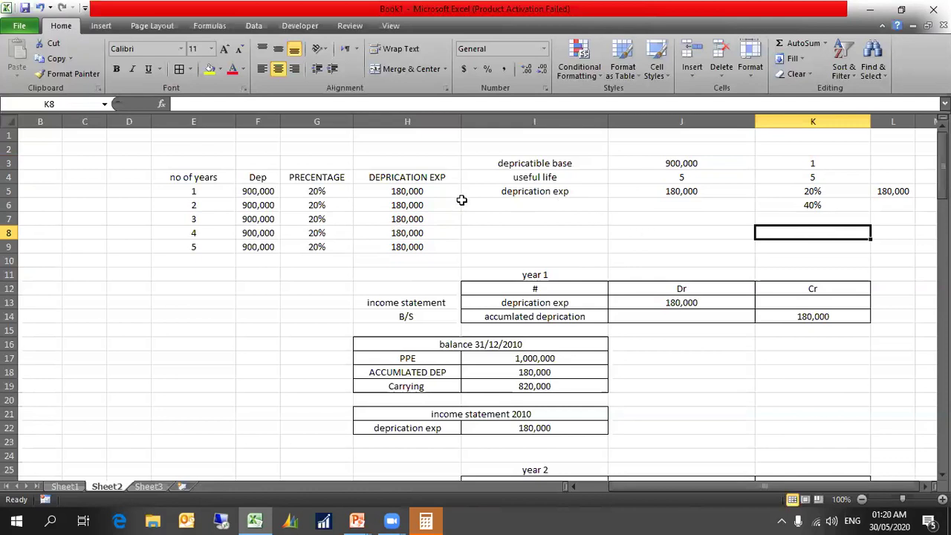
pyautogui.click(334, 194)
pyautogui.click(331, 207)
pyautogui.click(328, 221)
pyautogui.click(323, 257)
pyautogui.click(787, 237)
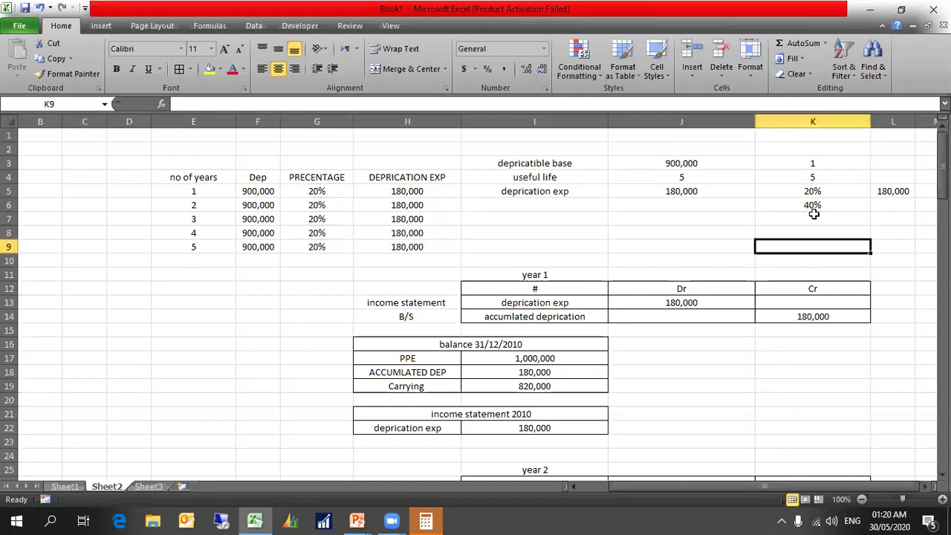
pyautogui.click(765, 206)
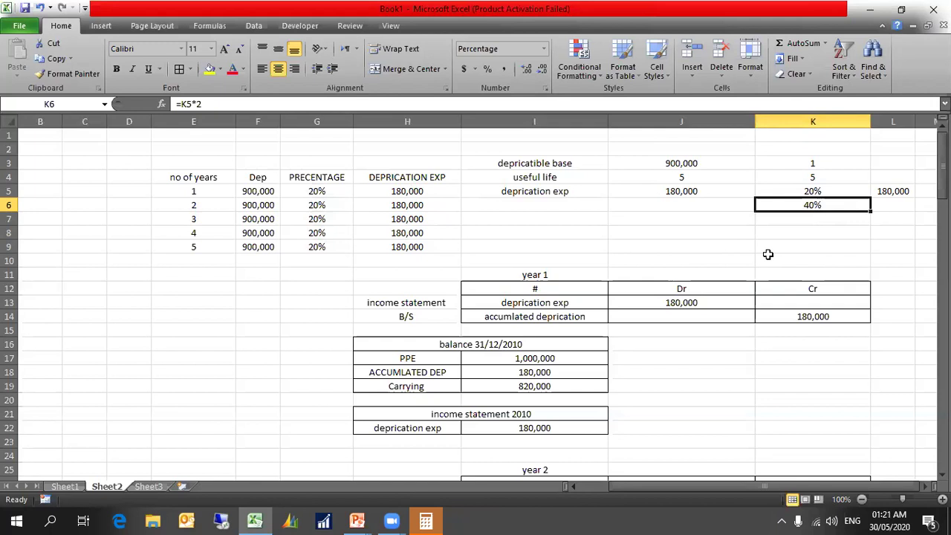
pyautogui.click(783, 195)
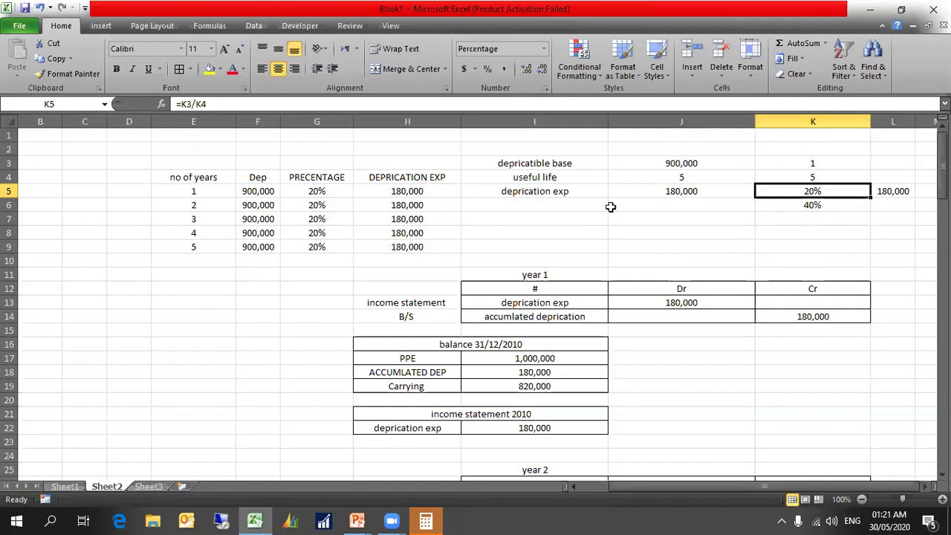
pyautogui.moveTo(337, 244); pyautogui.dragTo(337, 245)
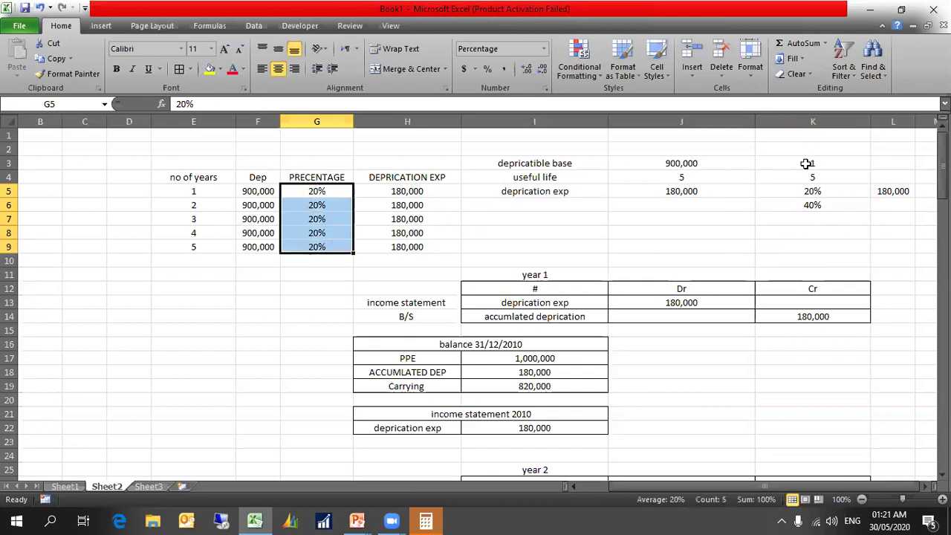
pyautogui.click(806, 163)
pyautogui.click(810, 179)
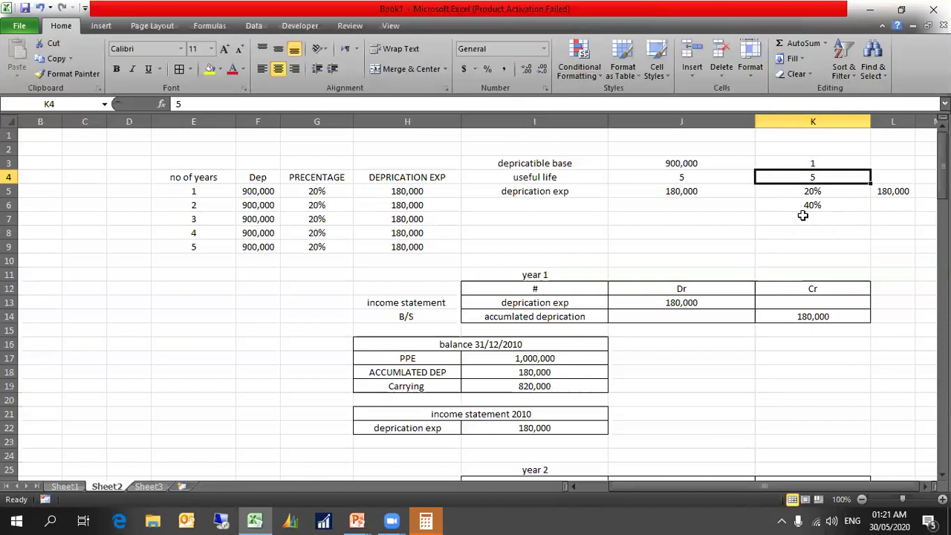
# Calculate the double-declining rate in K22 with =1/5*2 and format it as a percentage
pyautogui.press('Down')
pyautogui.press('Down')
pyautogui.press('Down')
pyautogui.press('Down')
pyautogui.press('Down')
pyautogui.press('Down')
pyautogui.press('Down')
pyautogui.press('Down')
pyautogui.press('Down')
pyautogui.press('Down')
pyautogui.press('Down')
pyautogui.press('Down')
pyautogui.press('Down')
pyautogui.press('Down')
pyautogui.press('Down')
pyautogui.press('Down')
pyautogui.press('Down')
pyautogui.press('Down')
pyautogui.write('=1/5*2')
pyautogui.press('Return')
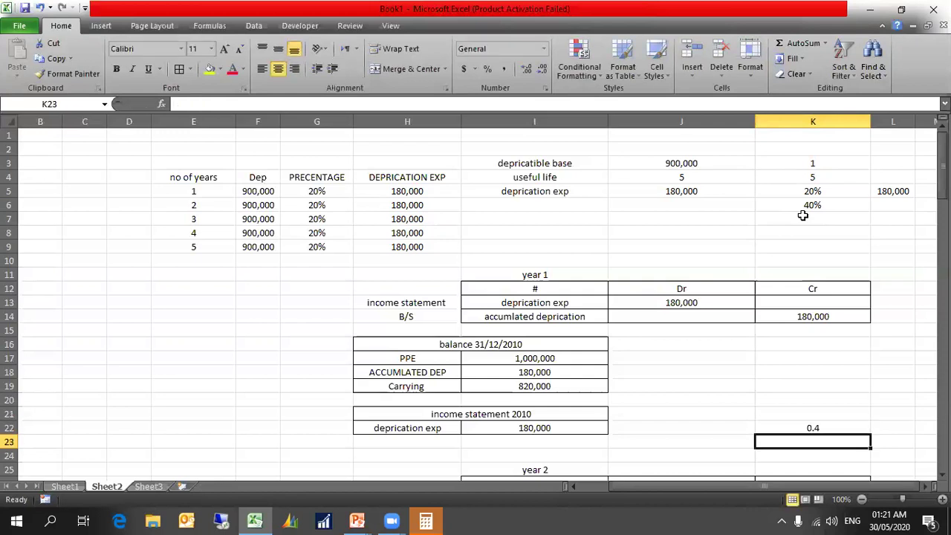
pyautogui.click(821, 422)
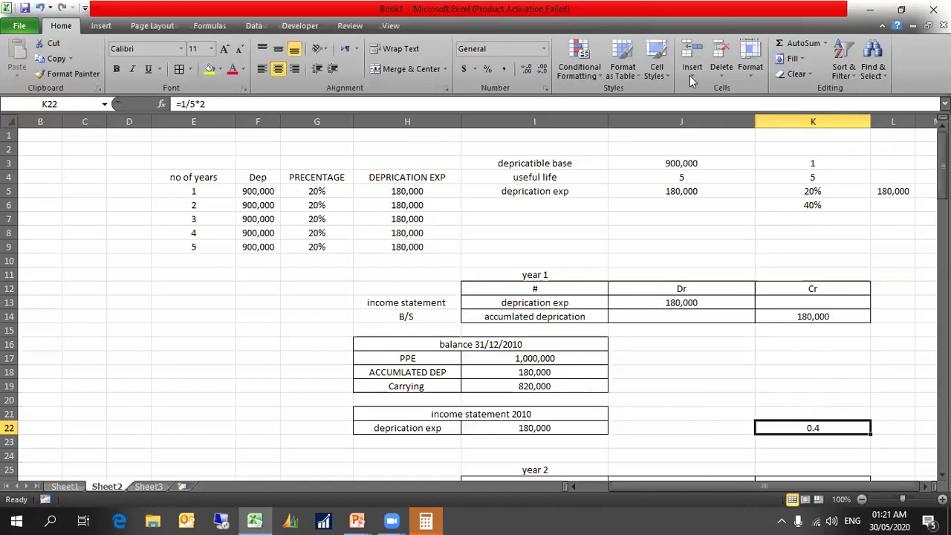
pyautogui.click(486, 70)
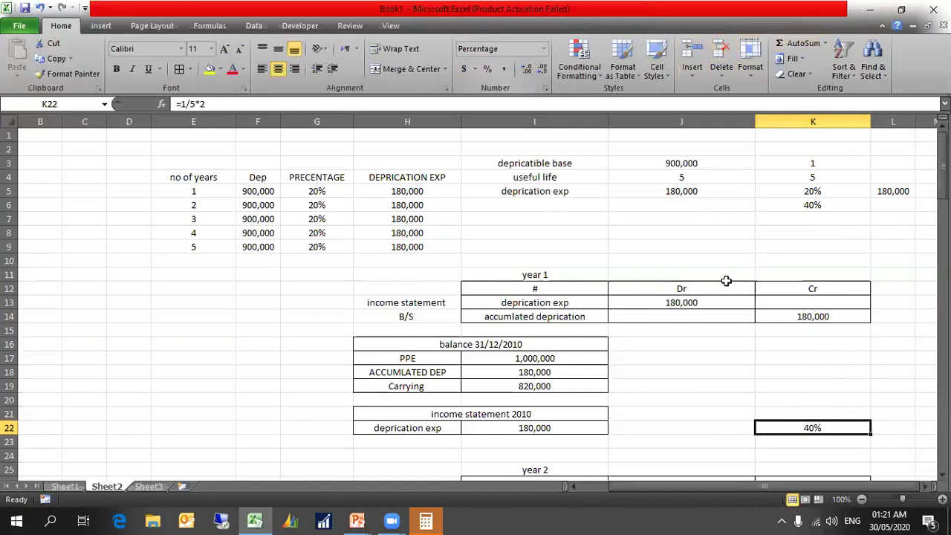
# Switch to the PowerPoint slide show to view the double-declining-balance example
pyautogui.scroll(-1, 727, 281)
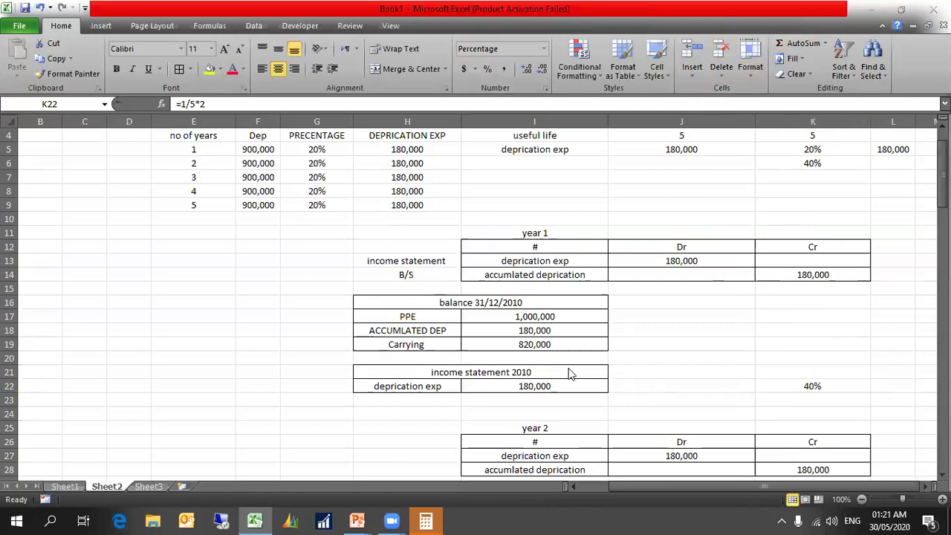
pyautogui.hotkey('alt', 'Tab')
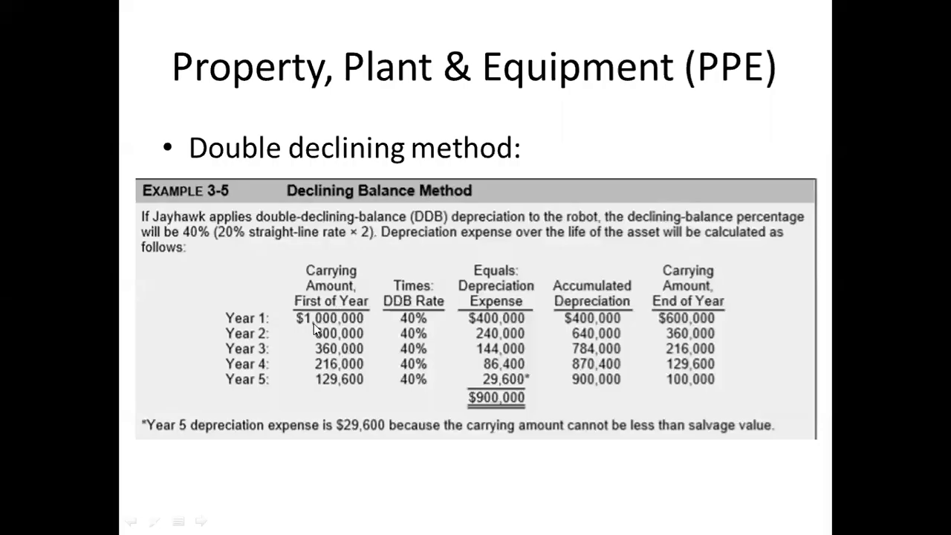
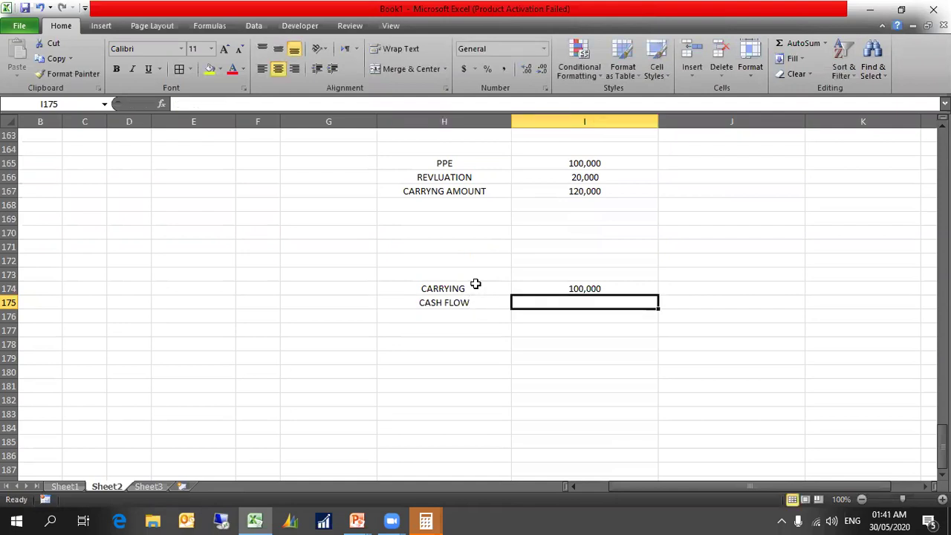
# Enter 50,000 as the cash flow in I175, beneath the carrying amount
pyautogui.write('50,000')
pyautogui.press('Return')
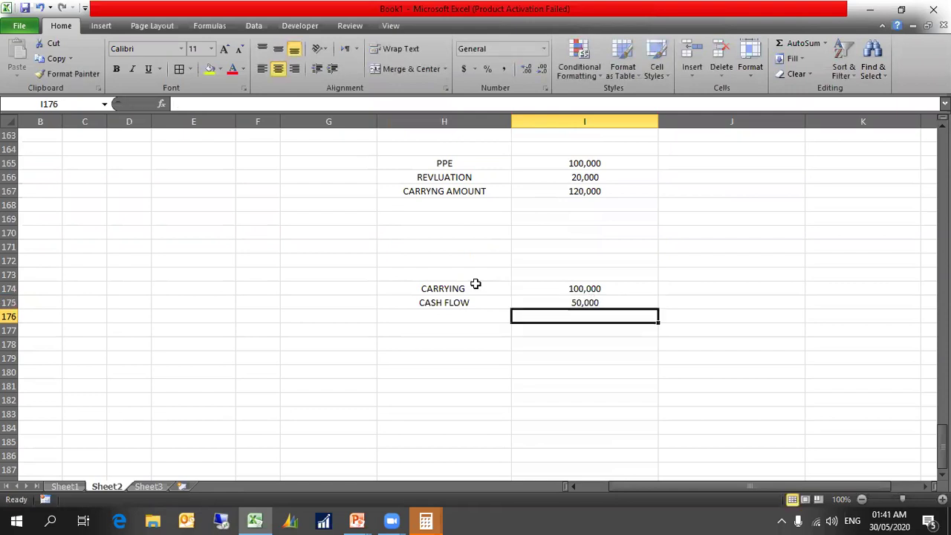
pyautogui.press('Return')
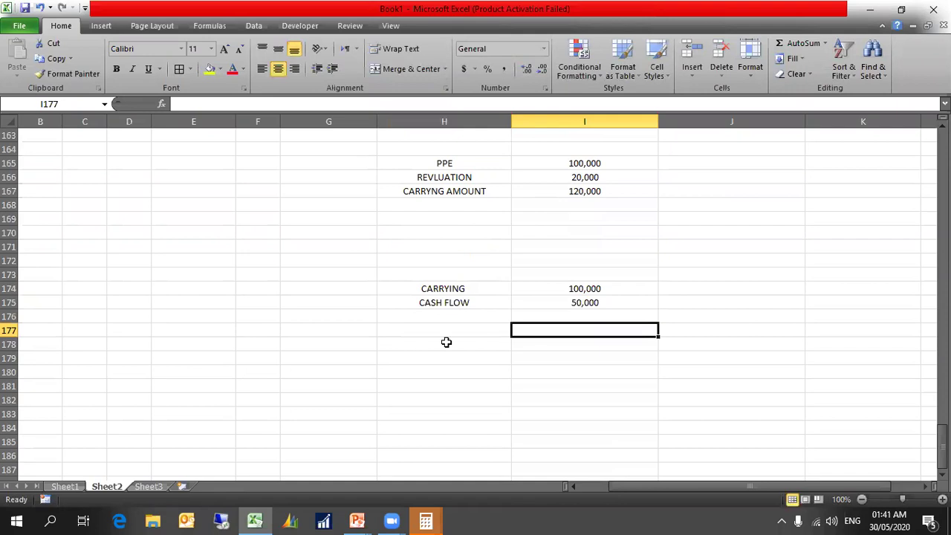
pyautogui.click(545, 308)
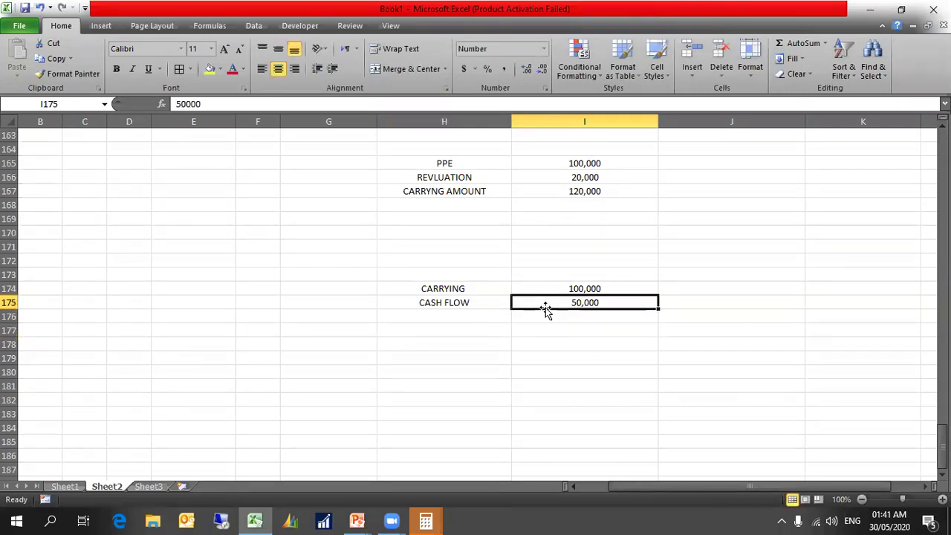
pyautogui.click(491, 319)
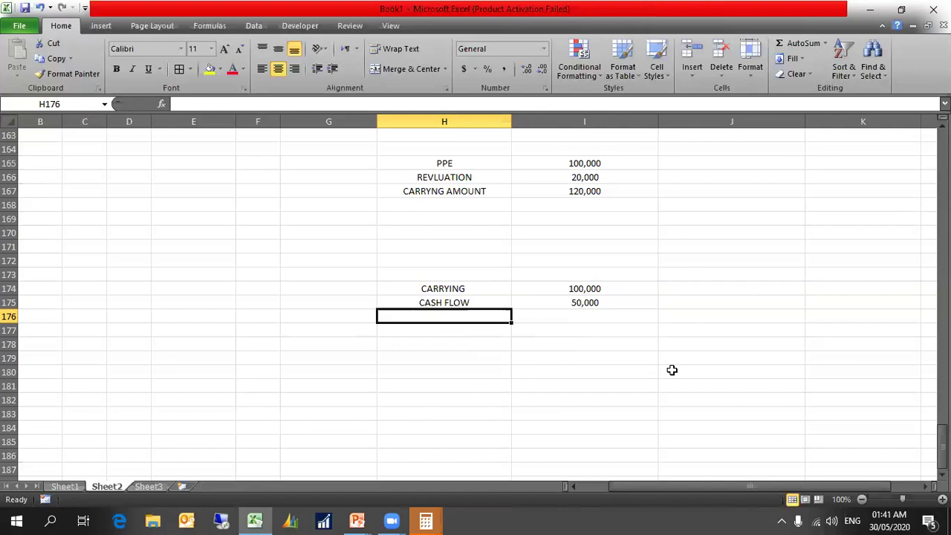
# Calculate the carrying amount minus the cash flow in I176 with the formula =I174-I175
pyautogui.click(593, 303)
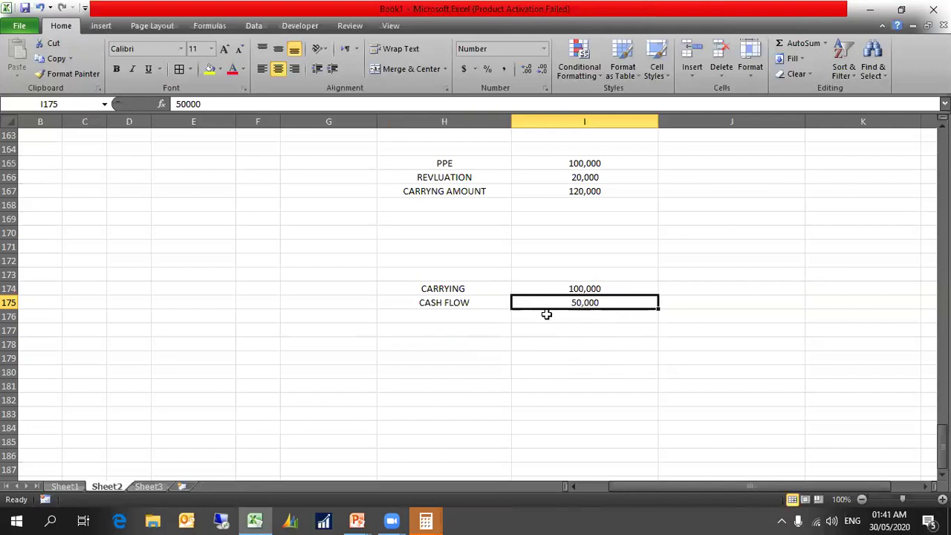
pyautogui.click(590, 330)
pyautogui.click(577, 288)
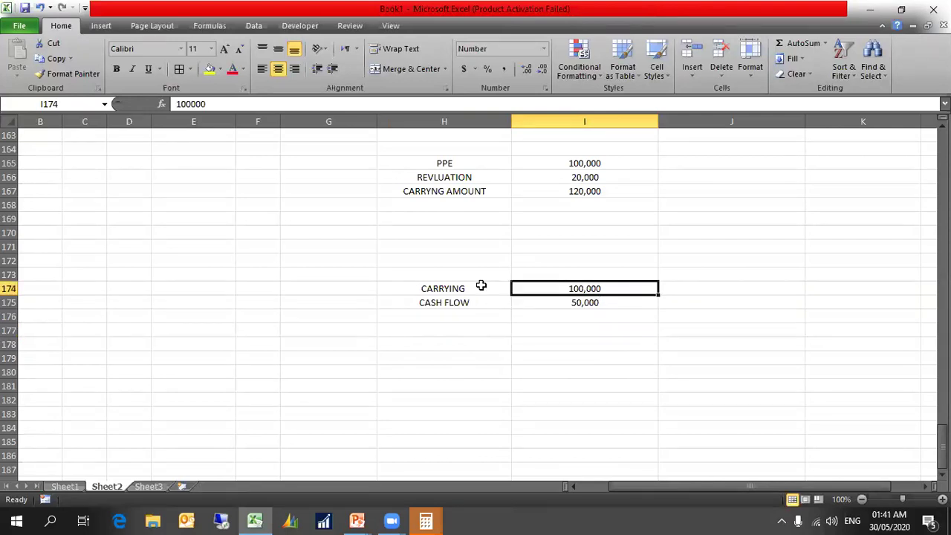
pyautogui.click(565, 313)
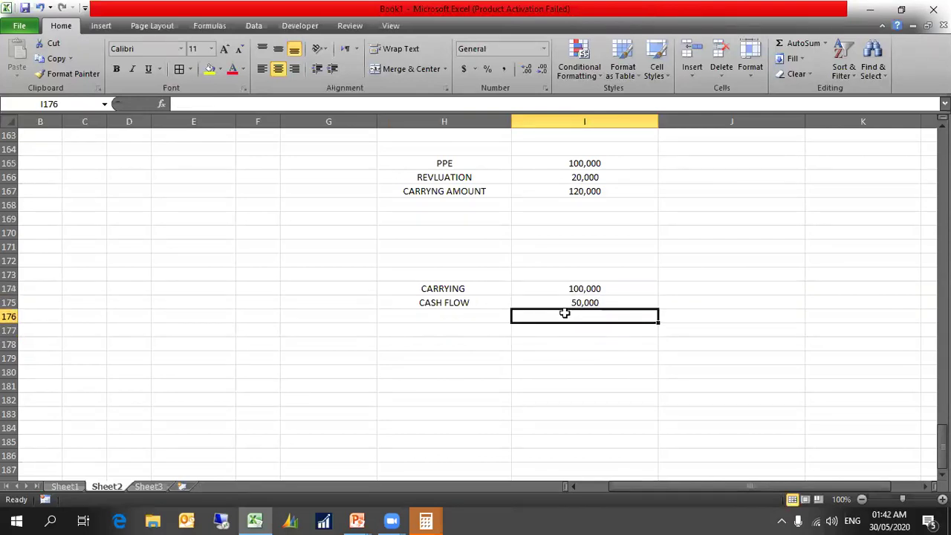
pyautogui.write('=')
pyautogui.click(582, 291)
pyautogui.write('-')
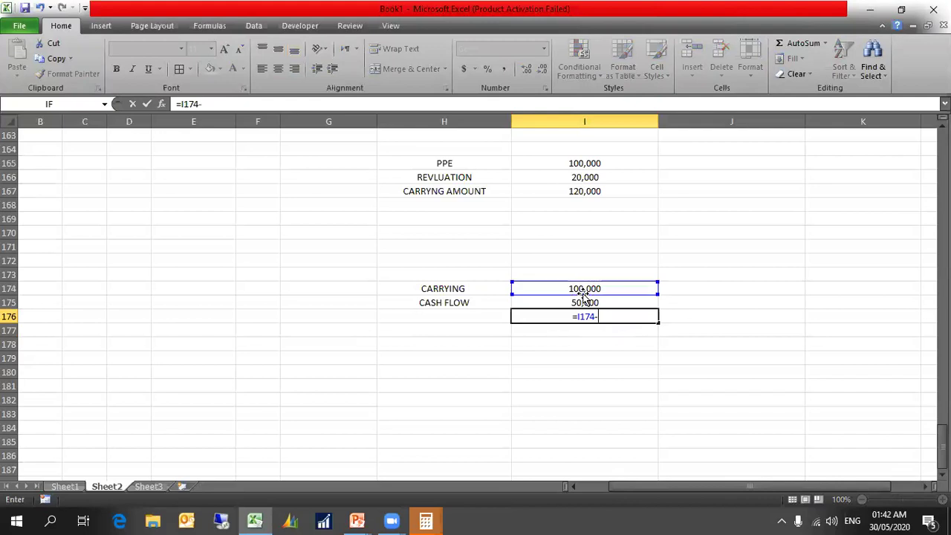
pyautogui.click(584, 300)
pyautogui.press('Return')
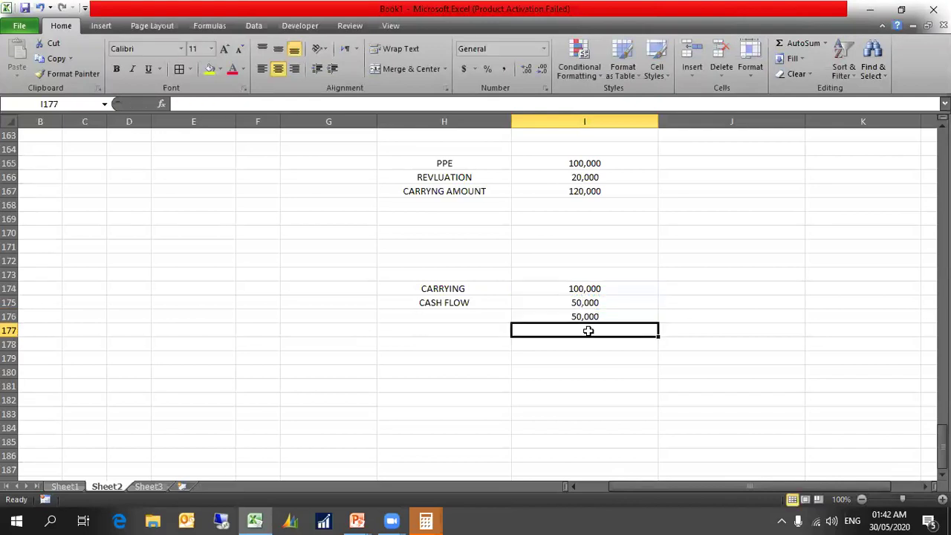
# Enter the journal line IMPAIRMENT LOSS in H178 with 50,000 in I178
pyautogui.click(480, 344)
pyautogui.write('IMPAIRMENT LOSS')
pyautogui.press('Tab')
pyautogui.write('50,000')
# Add the journal entry headings #, DR and Cr in H177:J177 above the impairment loss line
pyautogui.press('Up')
pyautogui.write('DR')
pyautogui.press('Tab')
pyautogui.write('Cr')
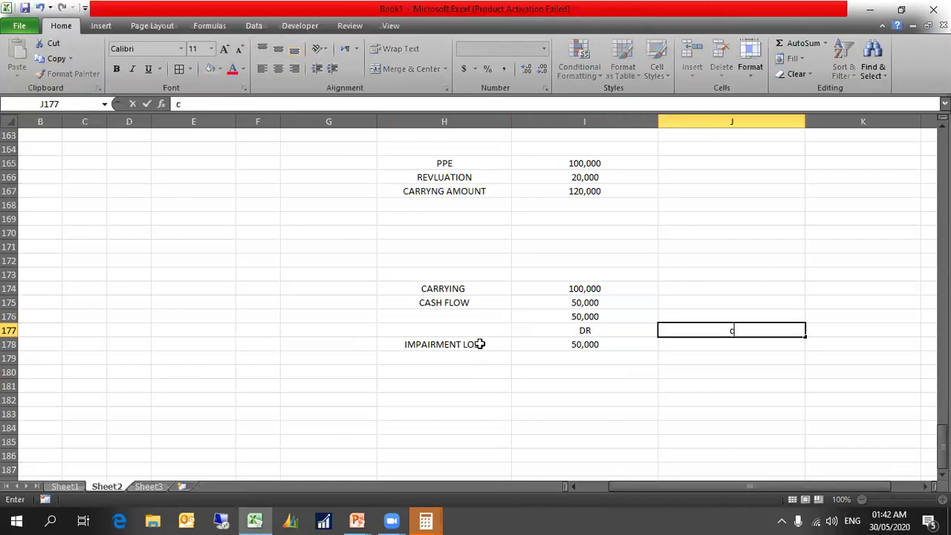
pyautogui.press('Left')
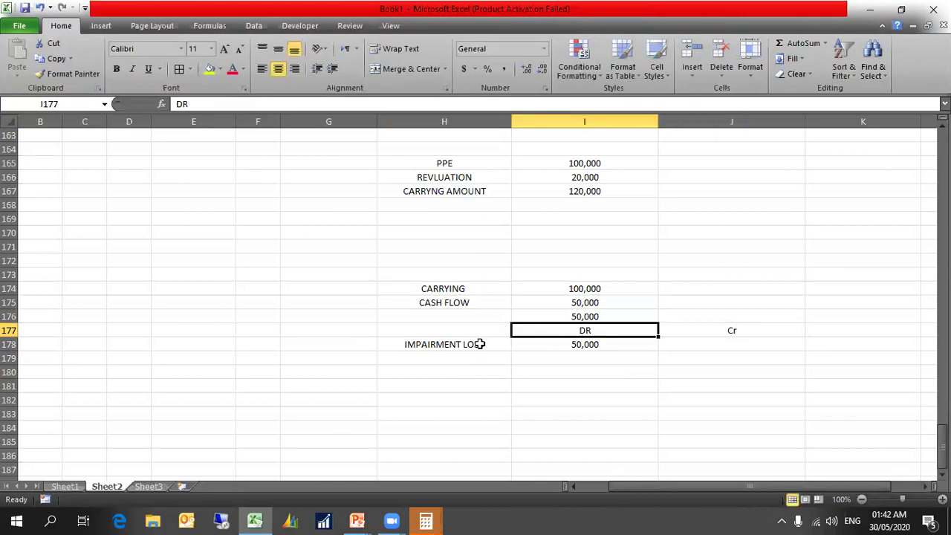
pyautogui.press('Left')
pyautogui.press('Up')
pyautogui.press('Right')
pyautogui.press('Down')
pyautogui.press('Left')
pyautogui.write('#')
# Enter the credit line "accumlated dep" in H179 with 50,000 in the Cr column
pyautogui.press('Down')
pyautogui.press('Down')
pyautogui.write('al')
pyautogui.press('BackSpace')
pyautogui.write('ccumlated e')
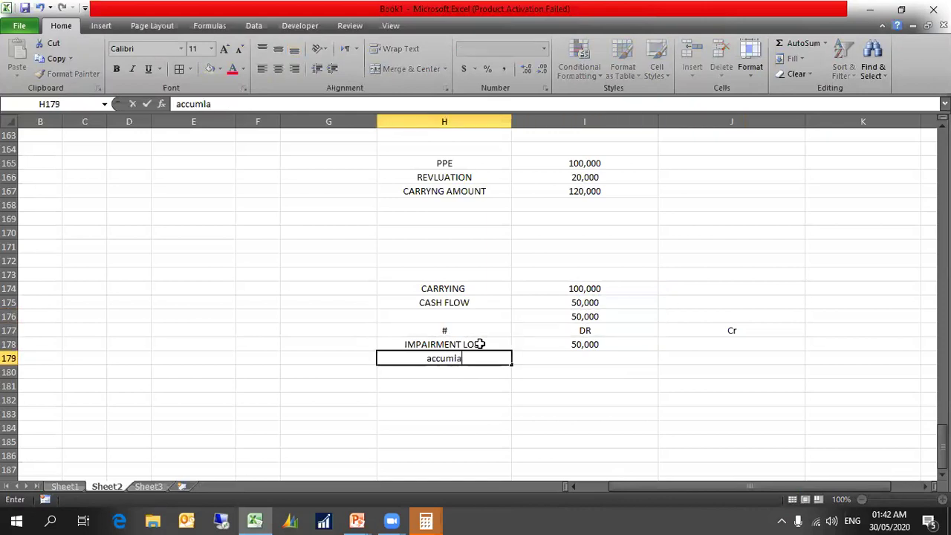
pyautogui.press('BackSpace')
pyautogui.write('dep')
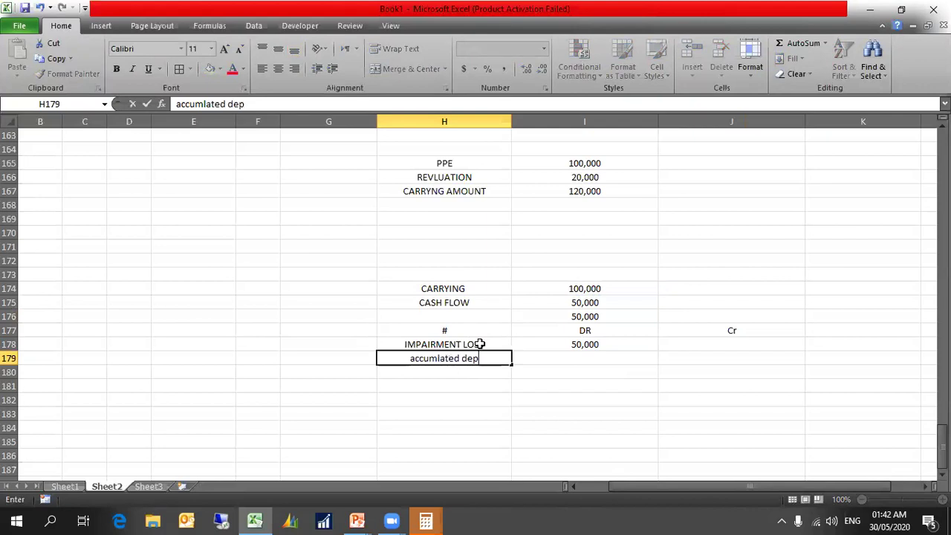
pyautogui.press('Right')
pyautogui.press('Right')
pyautogui.press('Left')
pyautogui.write('50,00')
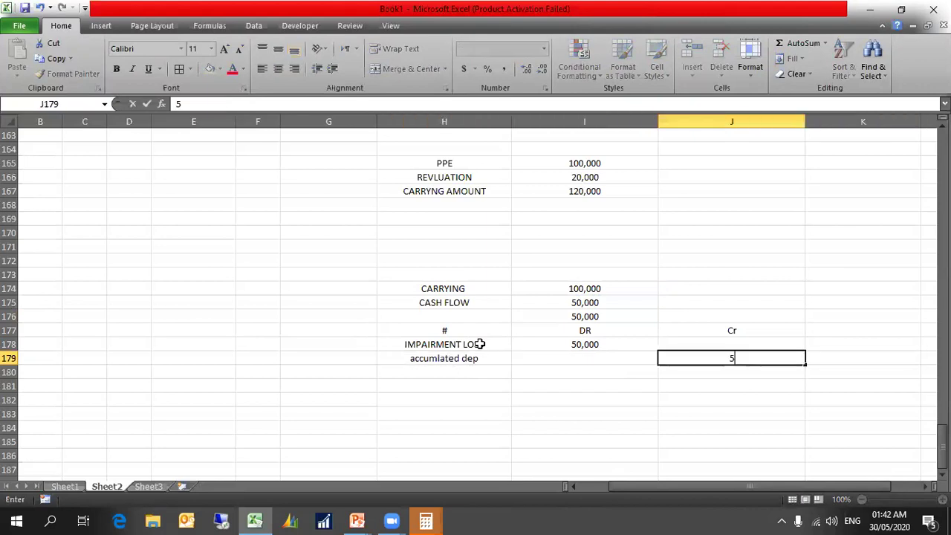
pyautogui.write('0')
pyautogui.press('Return')
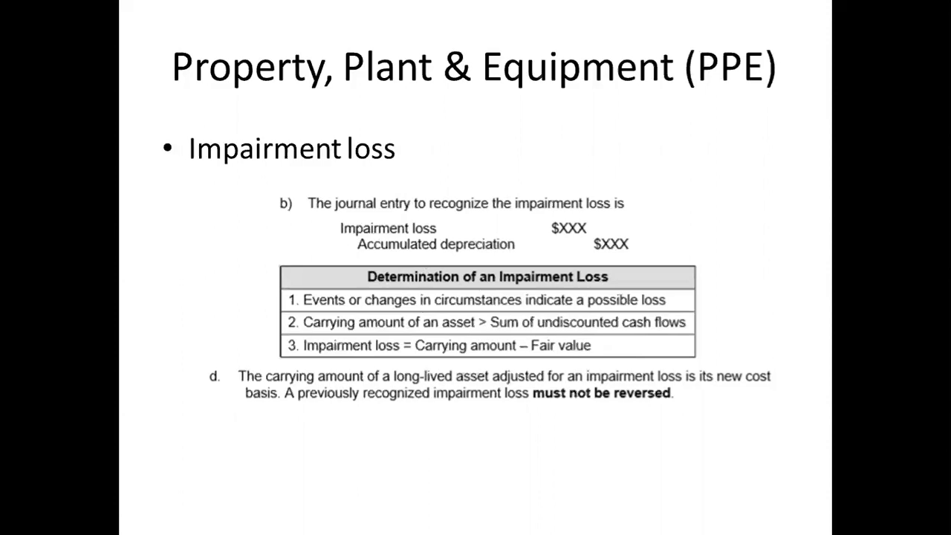
# Return to the Excel workbook and enter abc in H183 with 100,000 in I183
pyautogui.hotkey('alt', 'Tab')
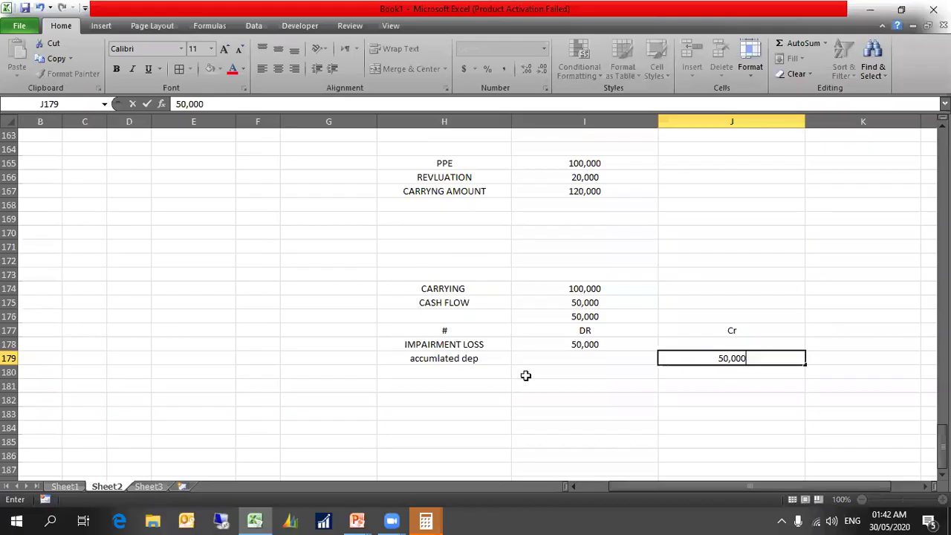
pyautogui.click(591, 414)
pyautogui.click(439, 414)
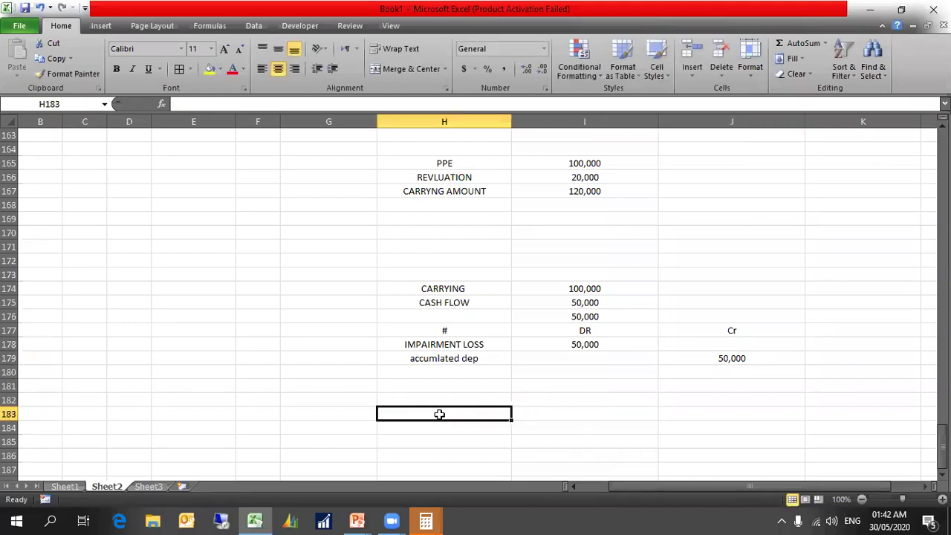
pyautogui.write('abc')
pyautogui.press('Tab')
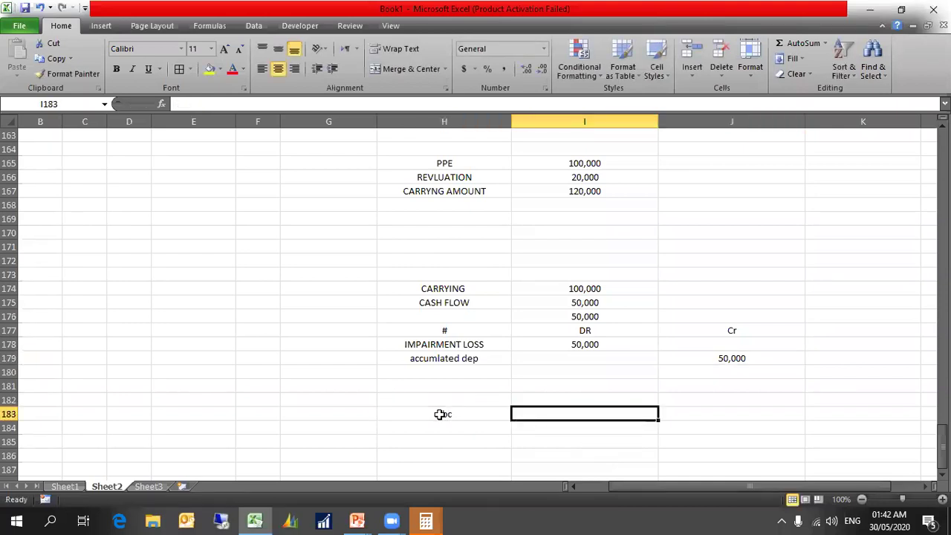
pyautogui.write('100,000')
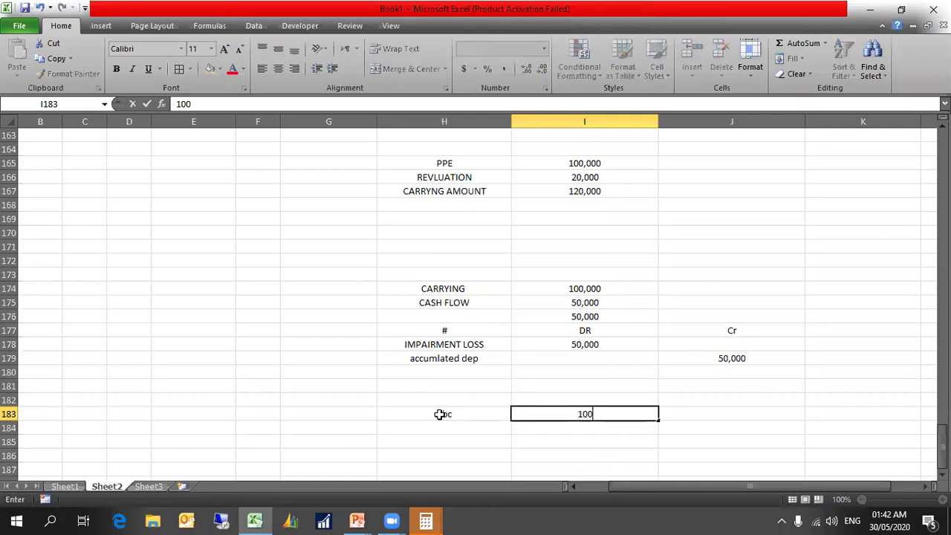
pyautogui.press('Return')
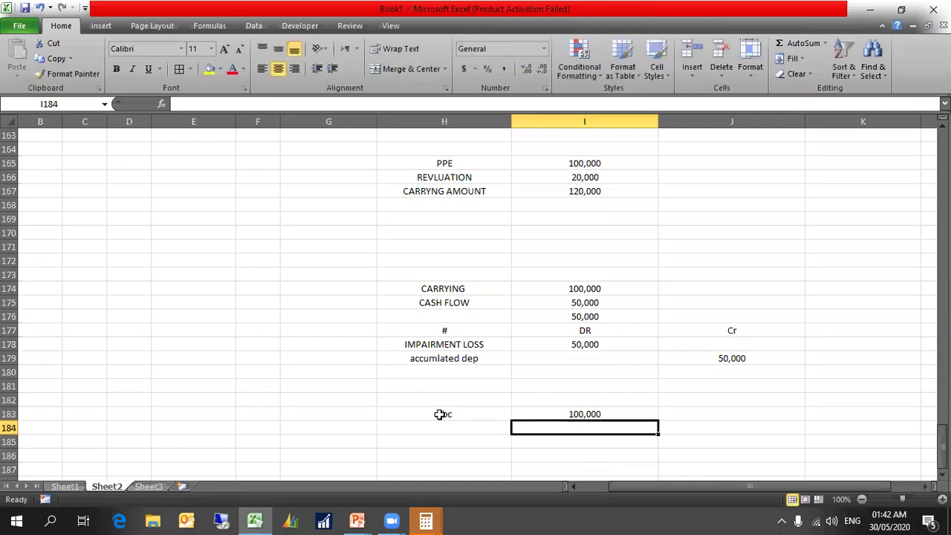
# Enter units in H184 with 20,000 in I184
pyautogui.press('Left')
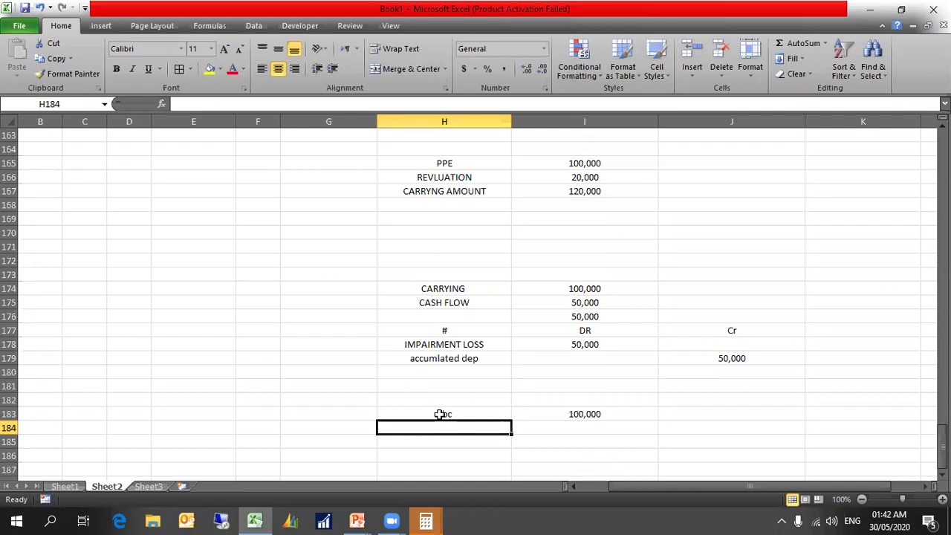
pyautogui.write('units')
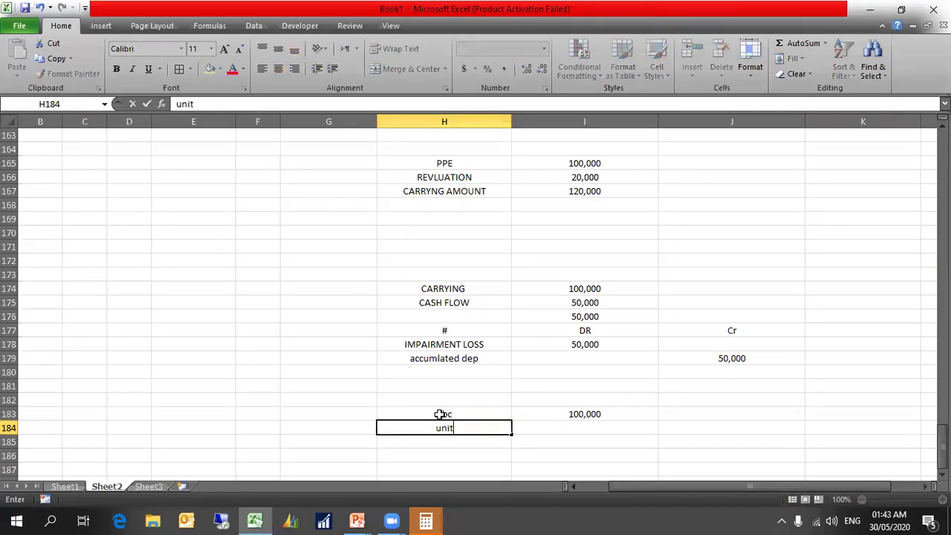
pyautogui.press('Tab')
pyautogui.write('20,000')
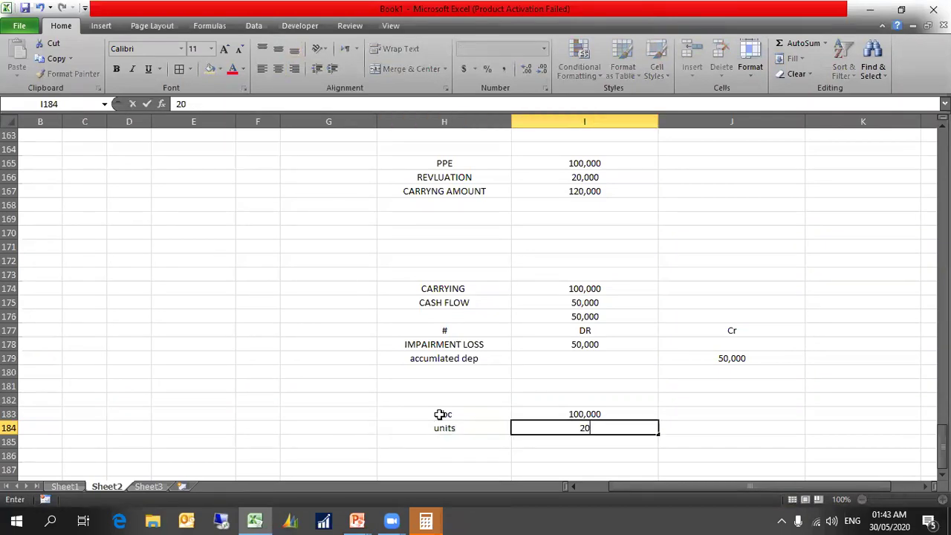
pyautogui.press('Return')
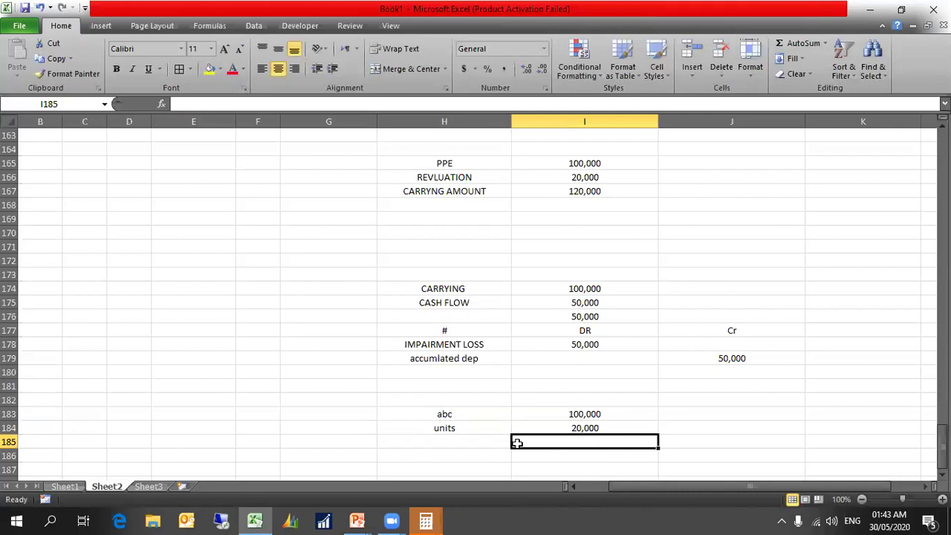
# Enter 50,000 in I185 and label it price in H185
pyautogui.scroll(-2, 567, 459)
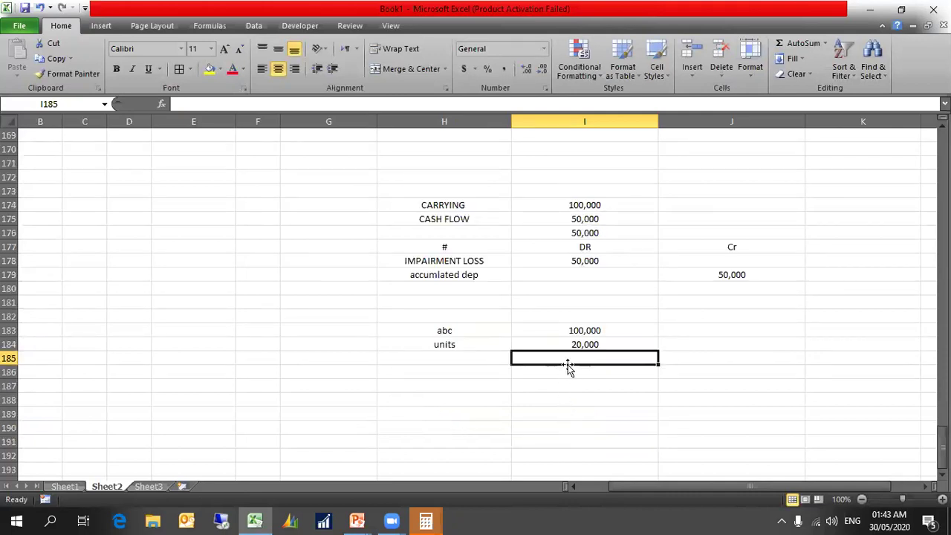
pyautogui.write('50')
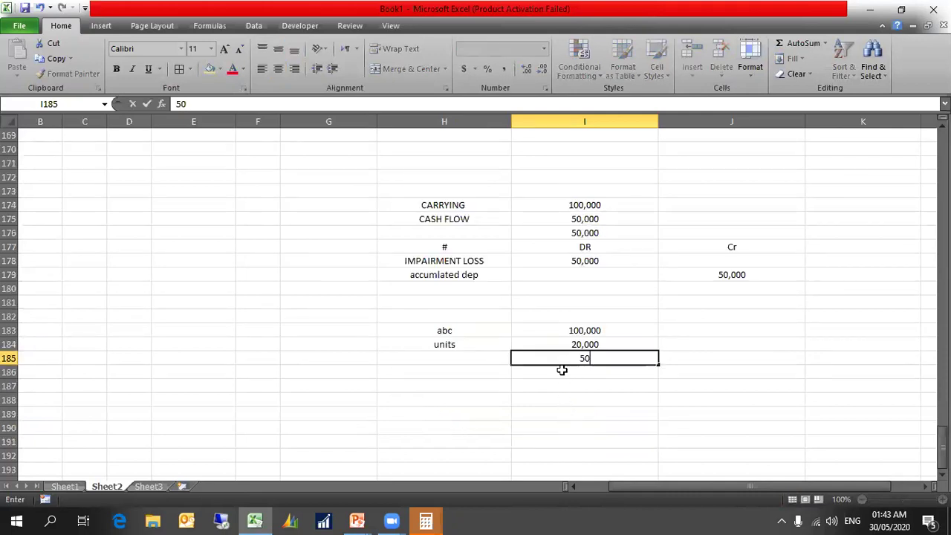
pyautogui.write(',000')
pyautogui.press('Left')
pyautogui.write('price')
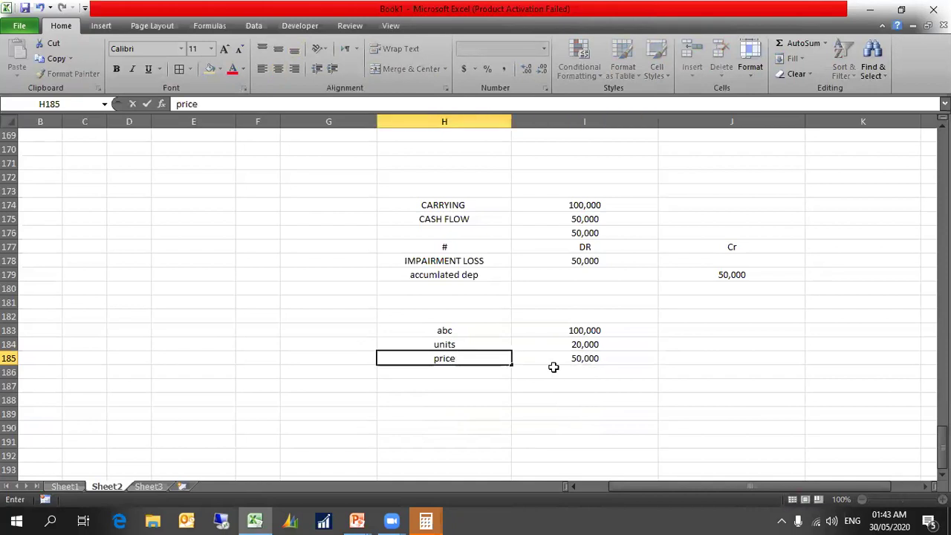
pyautogui.click(553, 369)
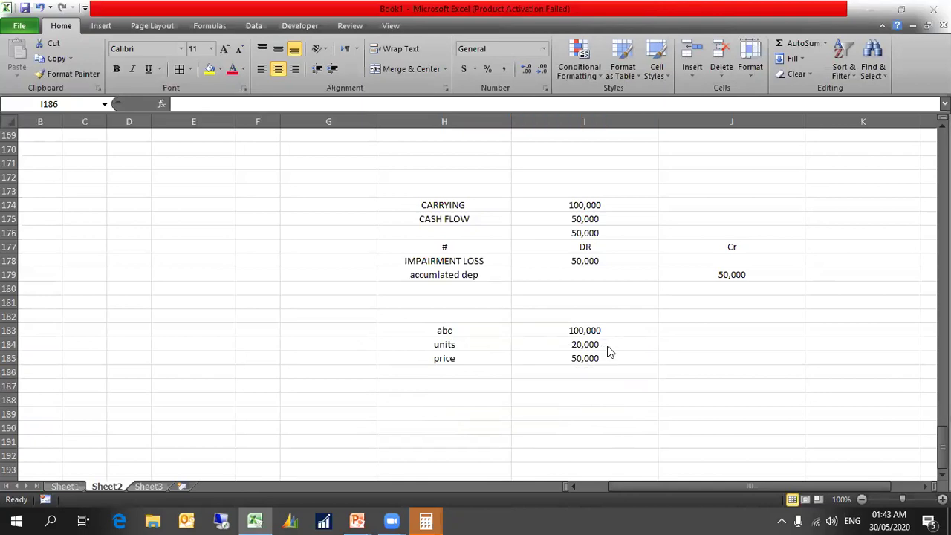
# Compare the impairment loss slide in the PowerPoint slide show with the abc, units and price figures and the impairment journal entry in Excel
pyautogui.hotkey('alt', 'Tab')
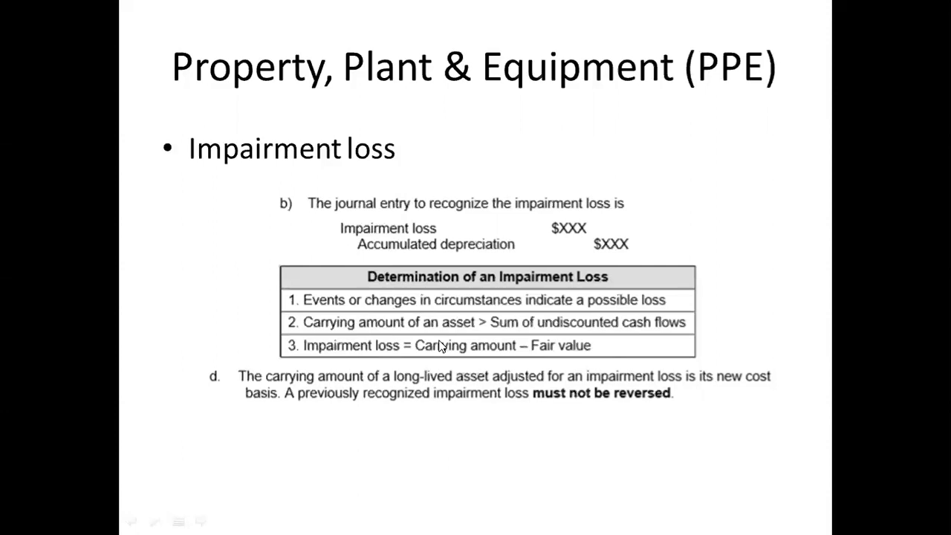
pyautogui.hotkey('alt', 'Tab')
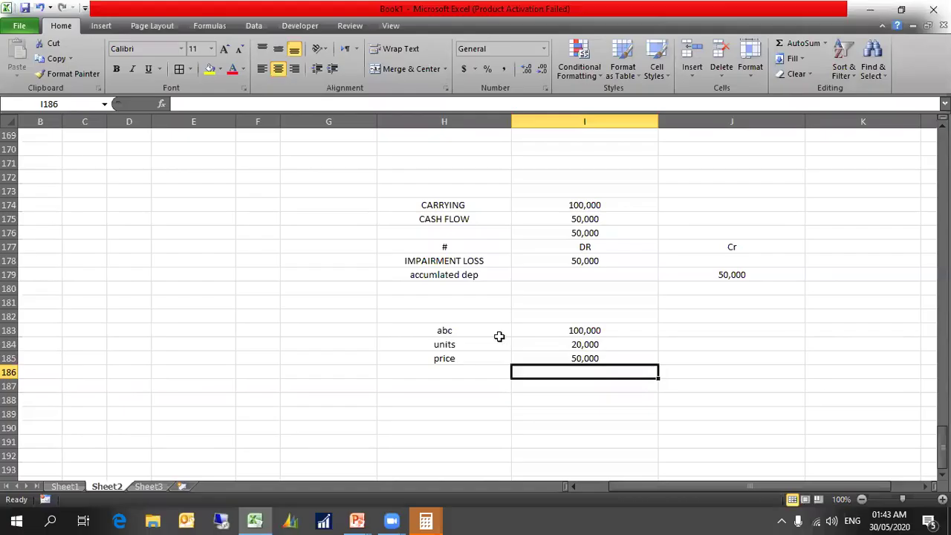
pyautogui.click(539, 341)
pyautogui.click(547, 332)
pyautogui.click(549, 358)
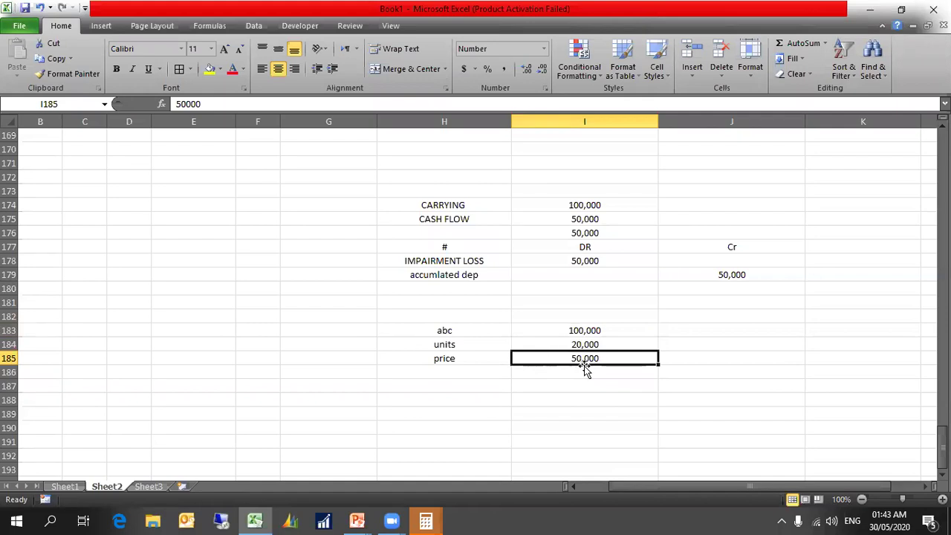
pyautogui.moveTo(484, 250); pyautogui.dragTo(678, 275)
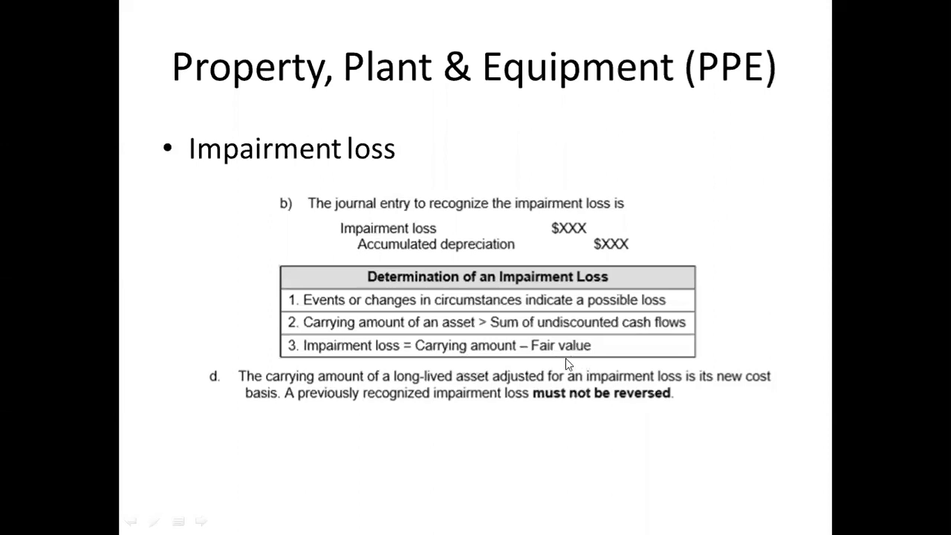
pyautogui.hotkey('alt', 'Tab')
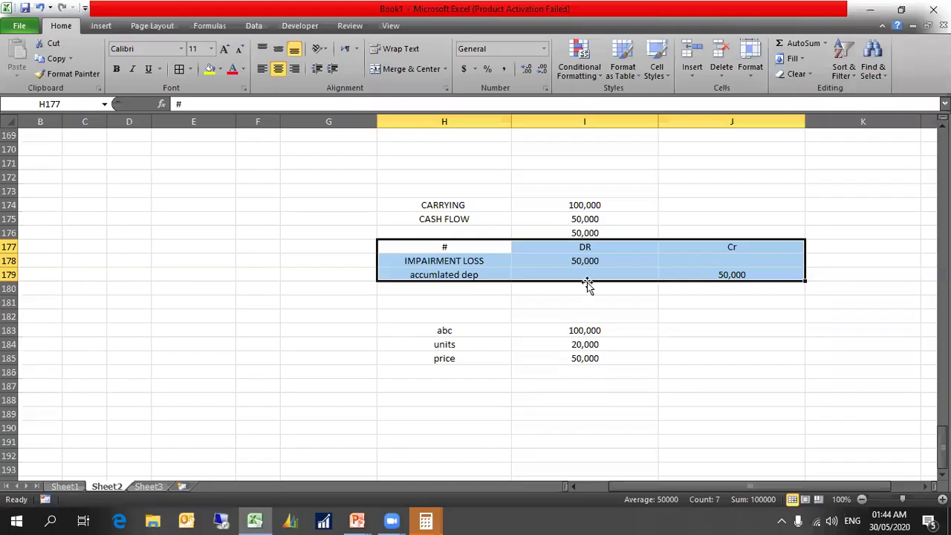
# Check the CARRYING and CASH FLOW amounts and clear the difference formula in I176
pyautogui.click(604, 229)
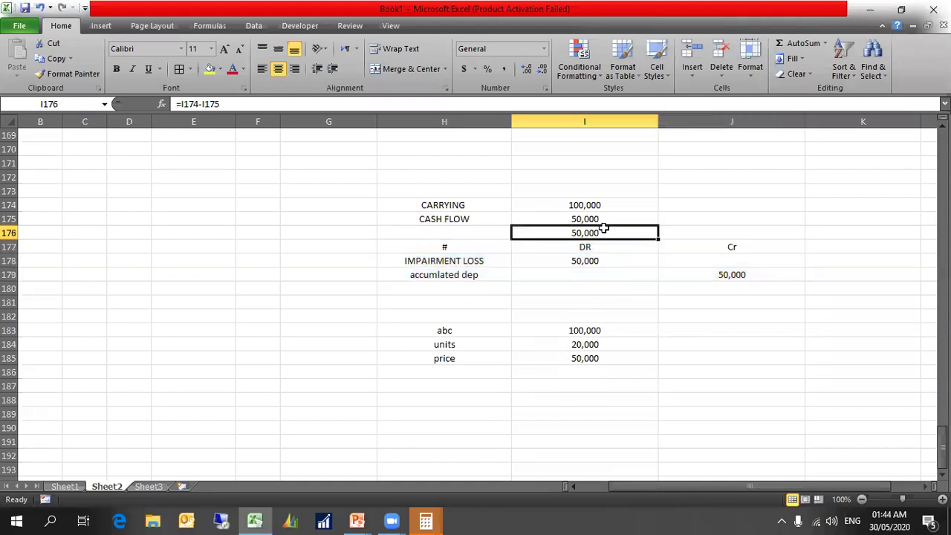
pyautogui.click(552, 209)
pyautogui.click(562, 223)
pyautogui.click(566, 233)
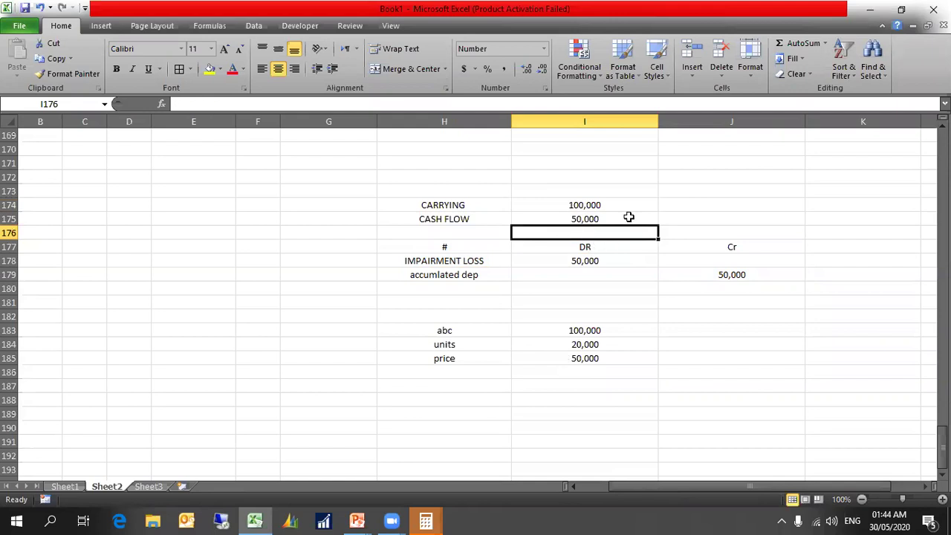
# Add the label fair value in H173 above CARRYING, with 80,000 in I173
pyautogui.click(467, 190)
pyautogui.write('fair value')
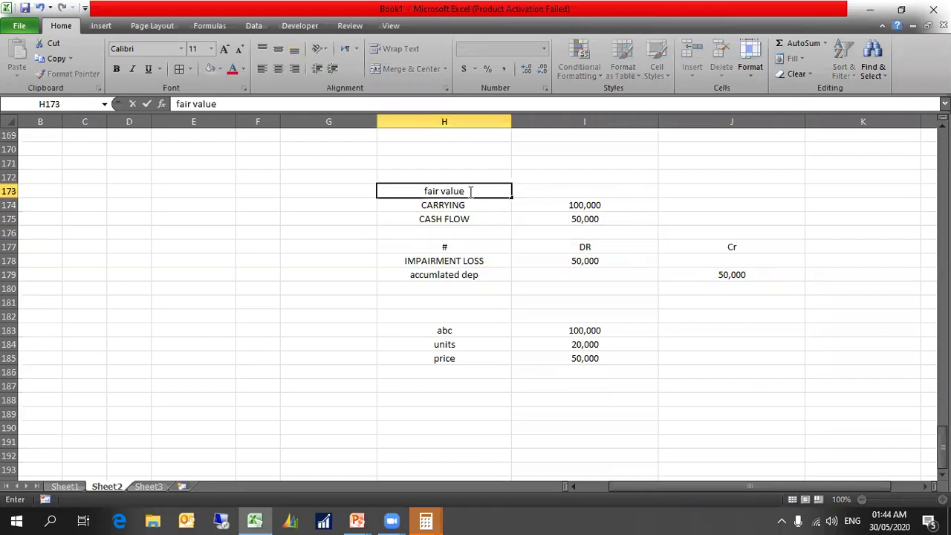
pyautogui.press('Tab')
pyautogui.write('80,000')
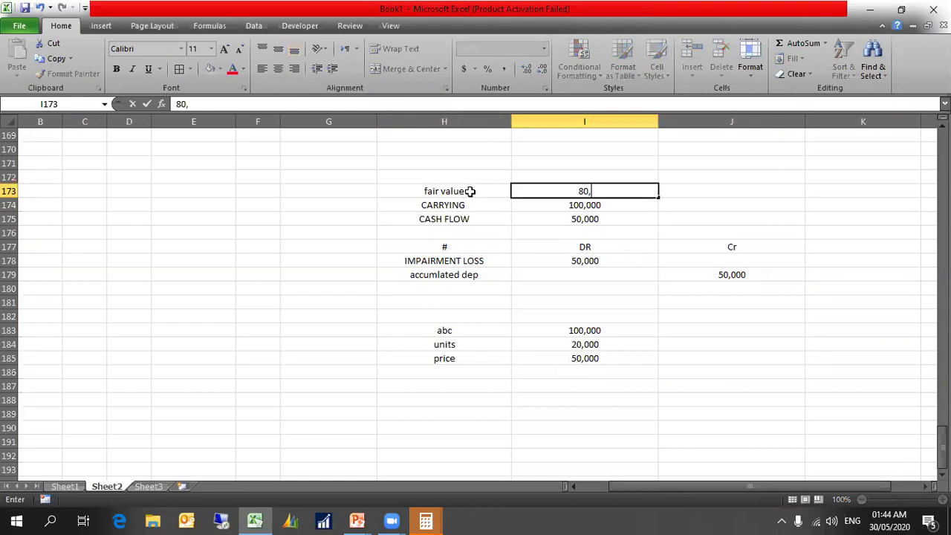
# Set the impairment loss debit in I178 to carrying amount minus fair value with the formula =I174-I173
pyautogui.press('Down')
pyautogui.press('Down')
pyautogui.press('Down')
pyautogui.press('Down')
pyautogui.press('Down')
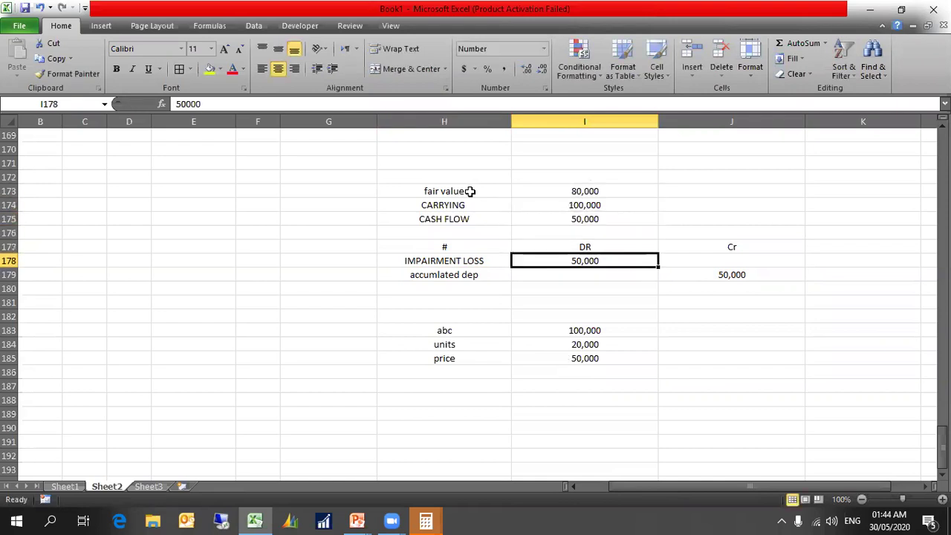
pyautogui.write('=')
pyautogui.click(574, 205)
pyautogui.write('-')
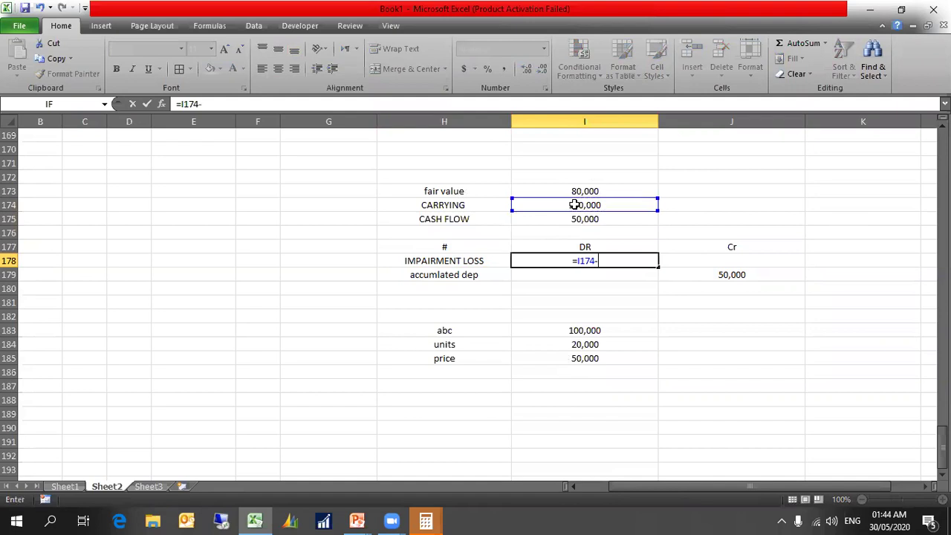
pyautogui.click(574, 192)
pyautogui.press('Return')
# Try to copy the impairment loss formula from I178 to the accumulated depreciation credit in J179
pyautogui.press('Up')
pyautogui.hotkey('ctrl', 'c')
pyautogui.press('Right')
pyautogui.press('Down')
pyautogui.press('Return')
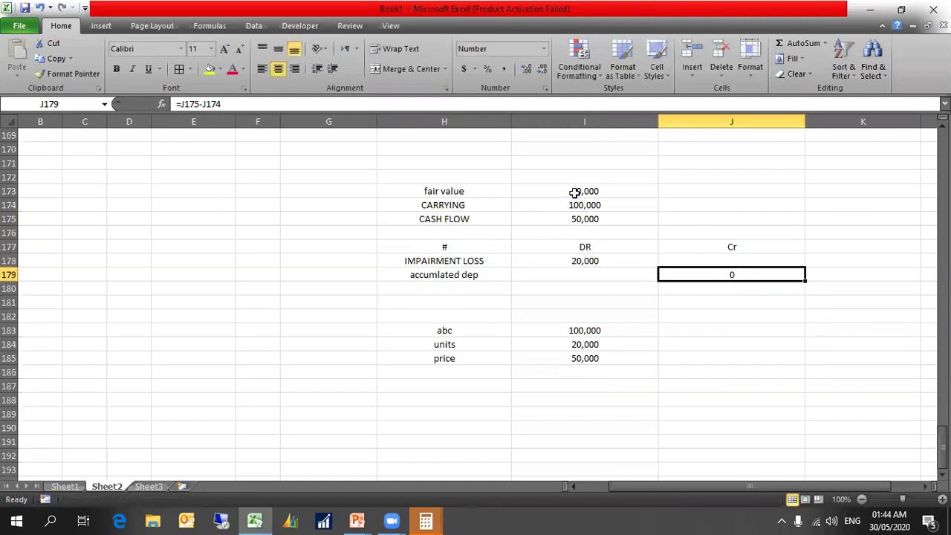
# Copy the impairment loss in I178 and paste it as a value into the credit cell J179
pyautogui.click(595, 260)
pyautogui.hotkey('ctrl', 'c')
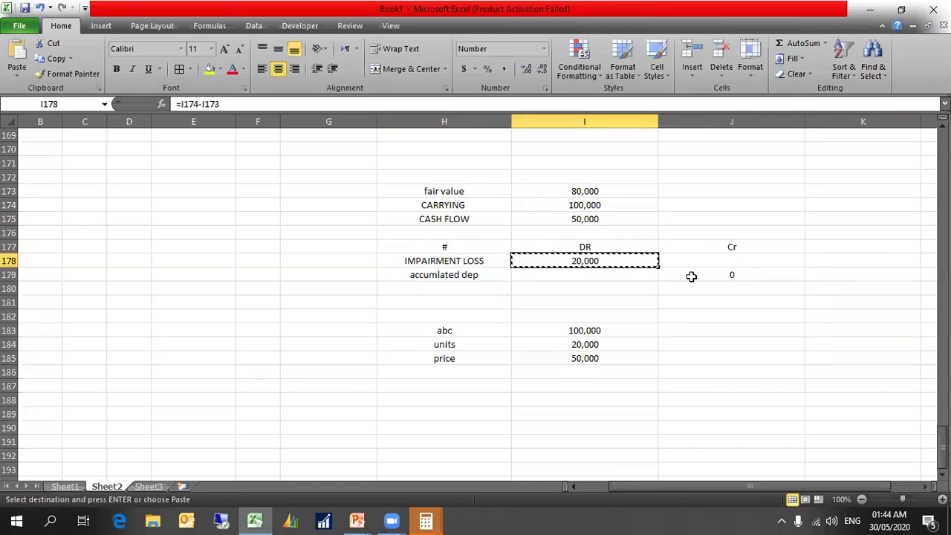
pyautogui.rightClick(691, 276)
pyautogui.click(729, 88)
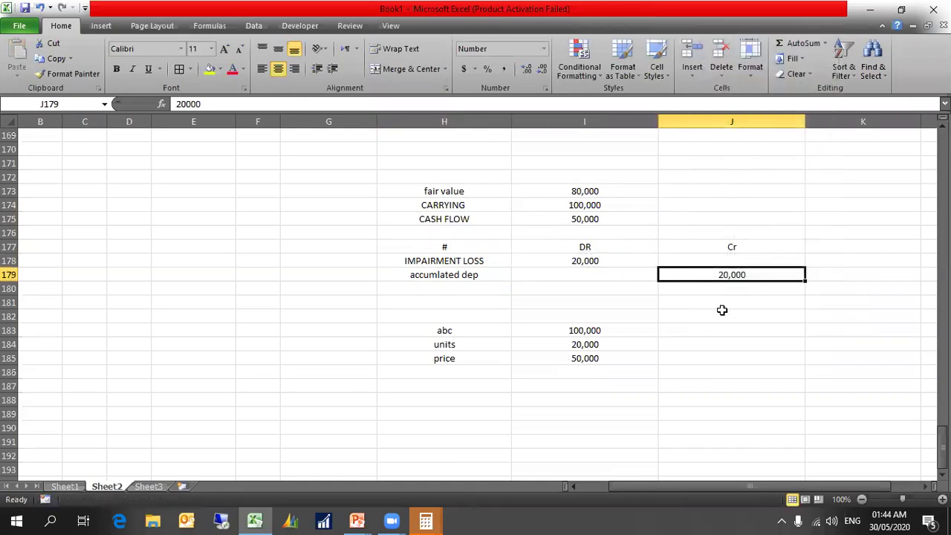
# Apply all borders to the impairment journal entry in H177:J179
pyautogui.moveTo(486, 246); pyautogui.dragTo(669, 275)
pyautogui.click(179, 68)
pyautogui.click(402, 195)
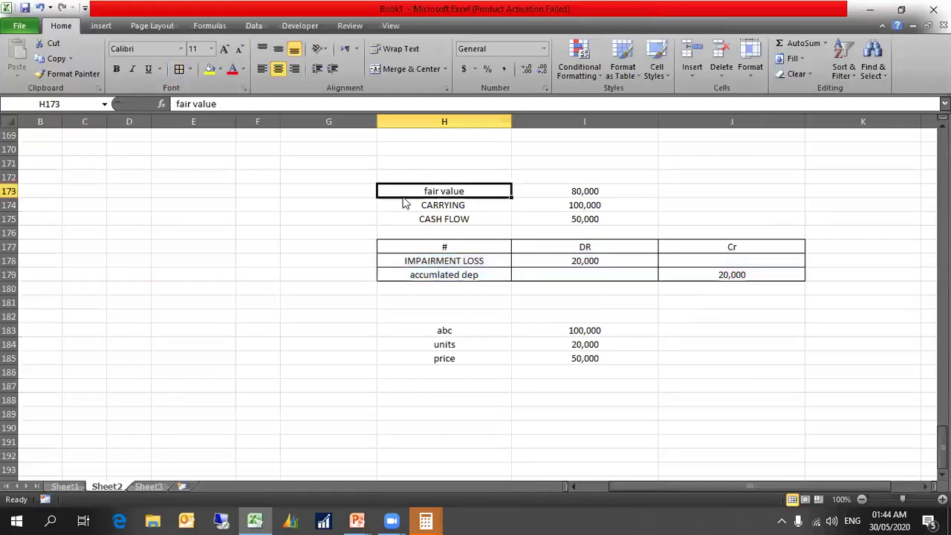
# Switch to the PowerPoint slide show and advance to the Example 3-7 Two-Step Impairment Test slide
pyautogui.hotkey('alt', 'Tab')
pyautogui.click(403, 197)
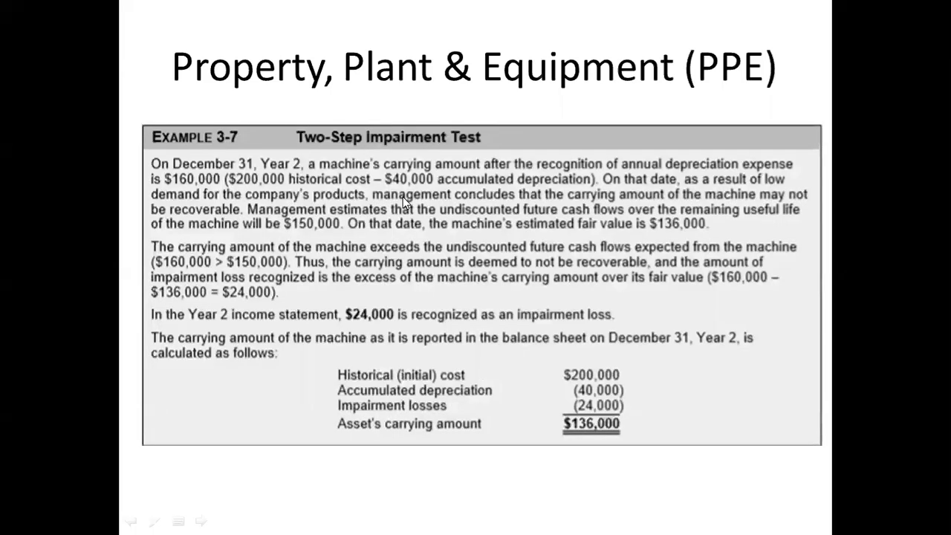